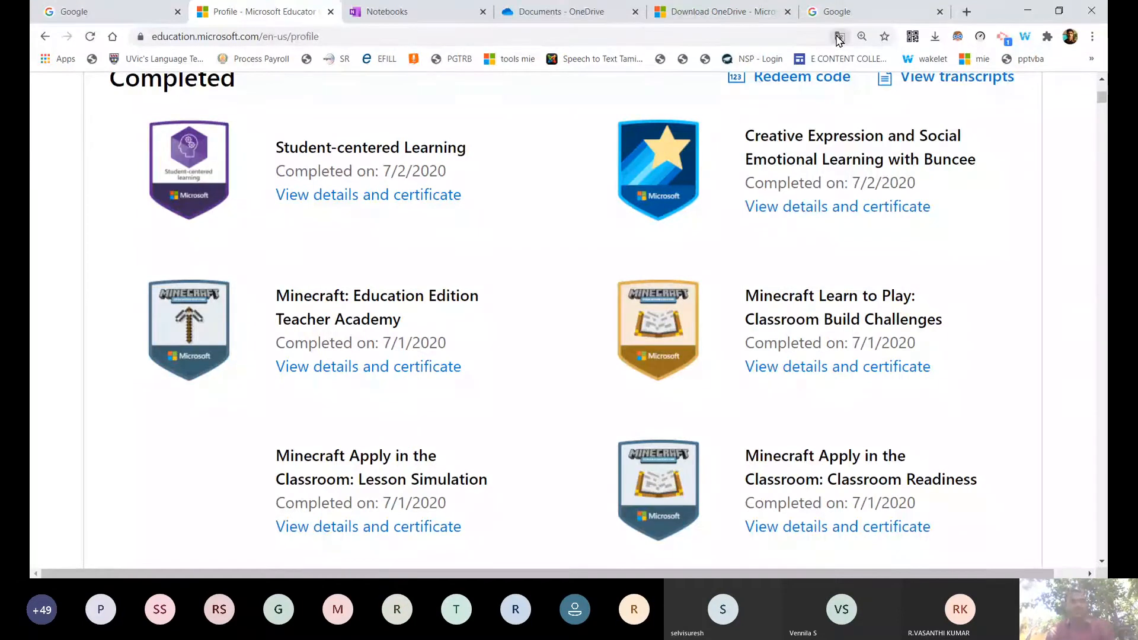
Switch from the Microsoft Educator profile to the Google homepage tab.
click(839, 12)
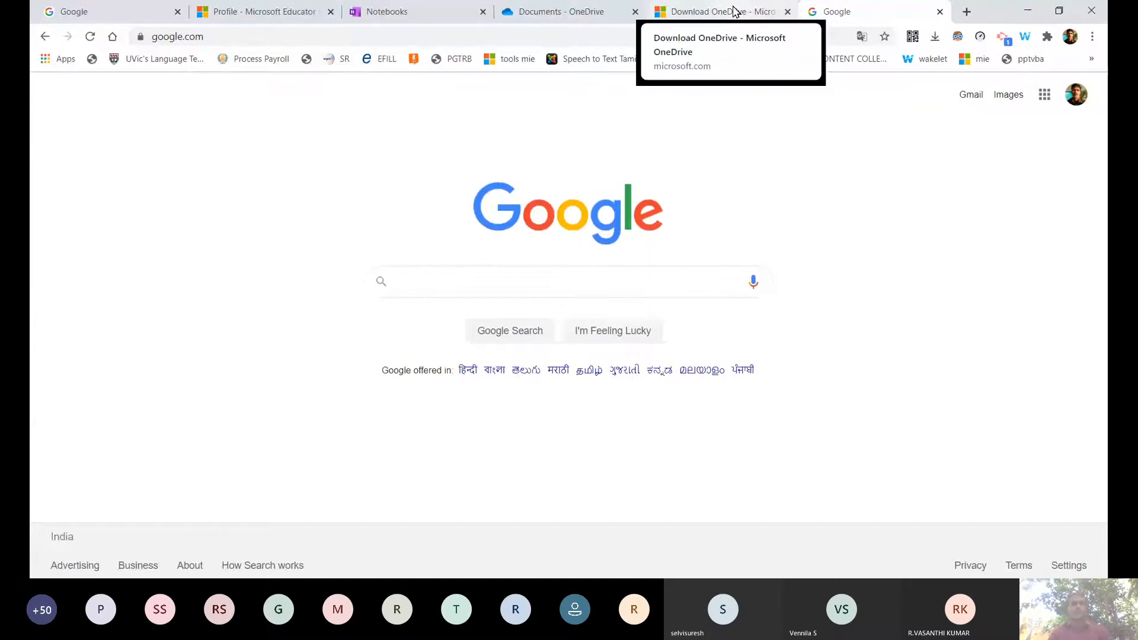
Open the Google apps launcher from the grid icon at the top right of Google.
click(1079, 98)
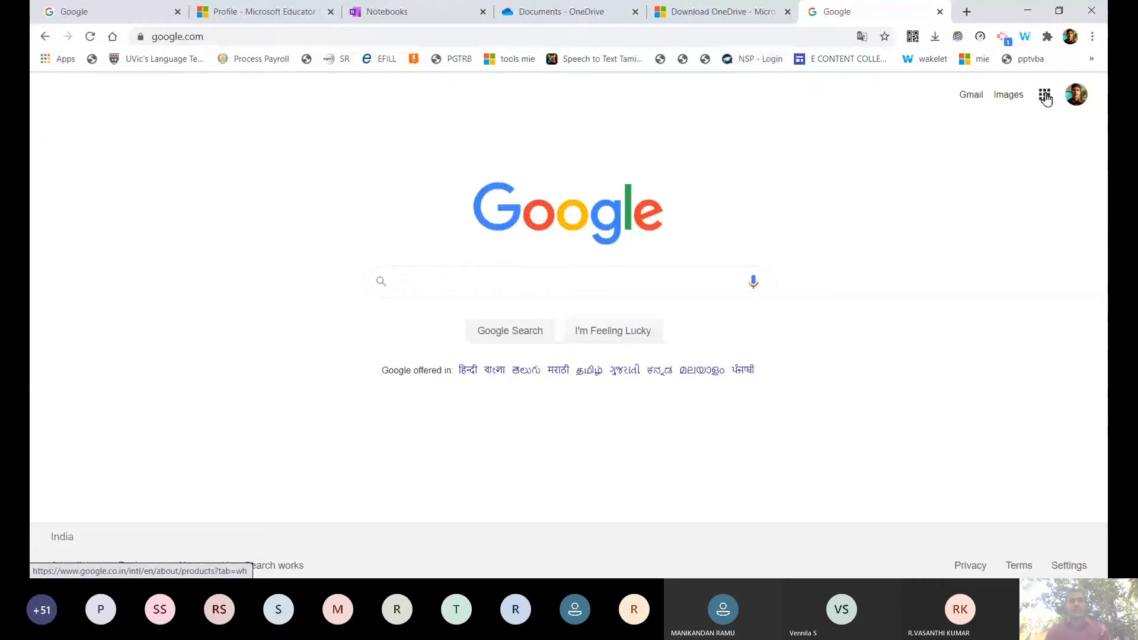
click(1047, 100)
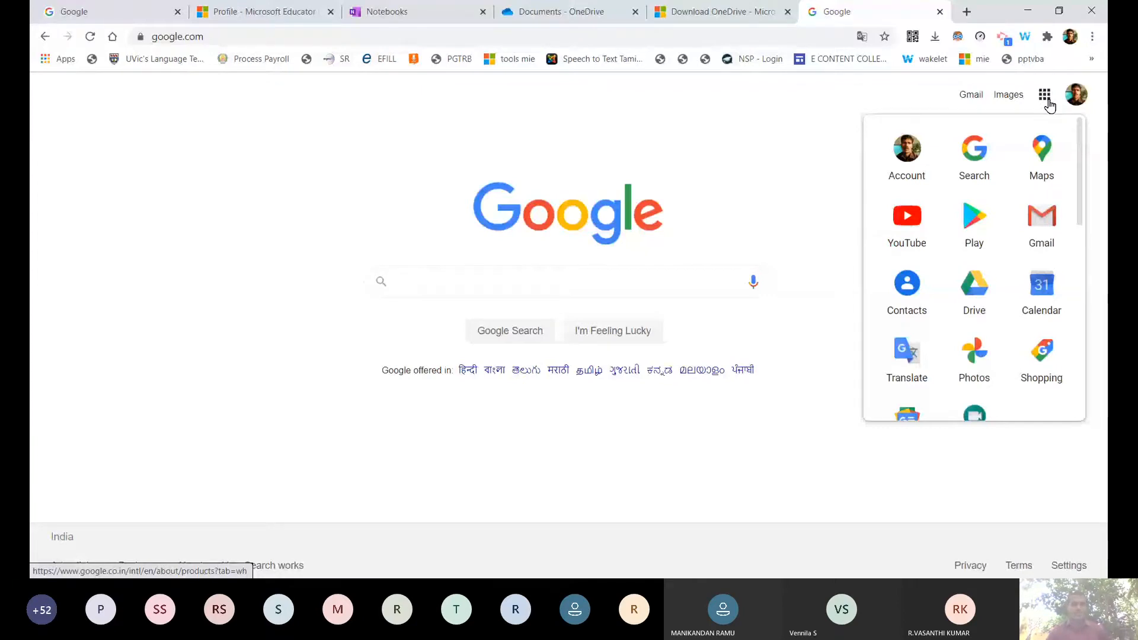
Reopen the Google apps panel, scroll through its app list, then close it by clicking the search box.
click(1046, 101)
click(1043, 100)
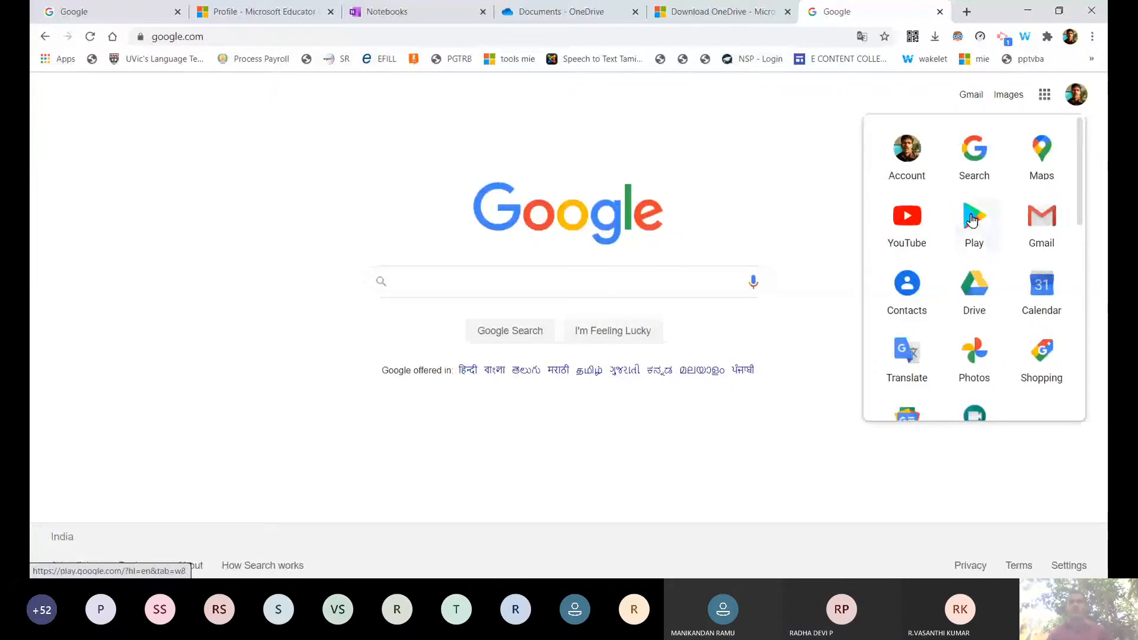
drag(1080, 146, 1084, 225)
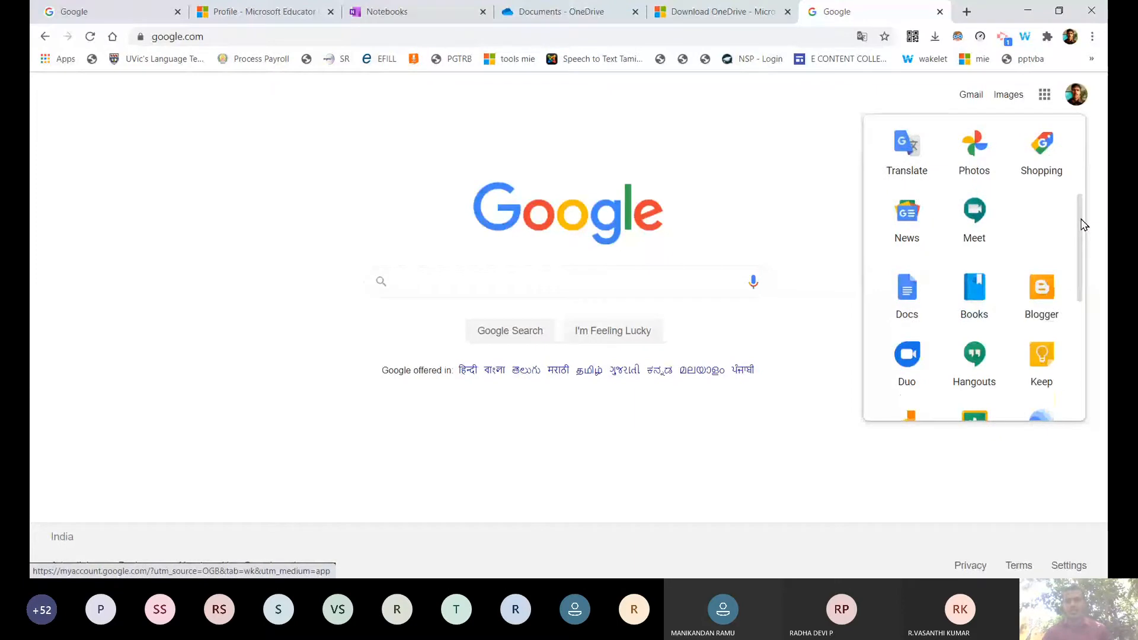
drag(1084, 225, 1072, 162)
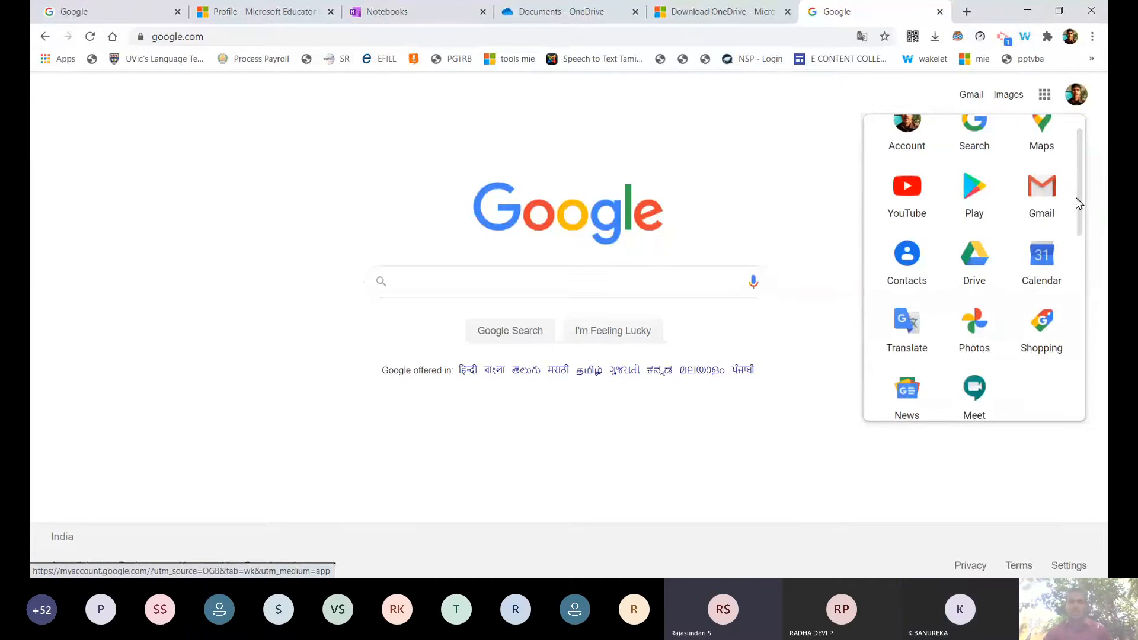
drag(1078, 203, 1077, 158)
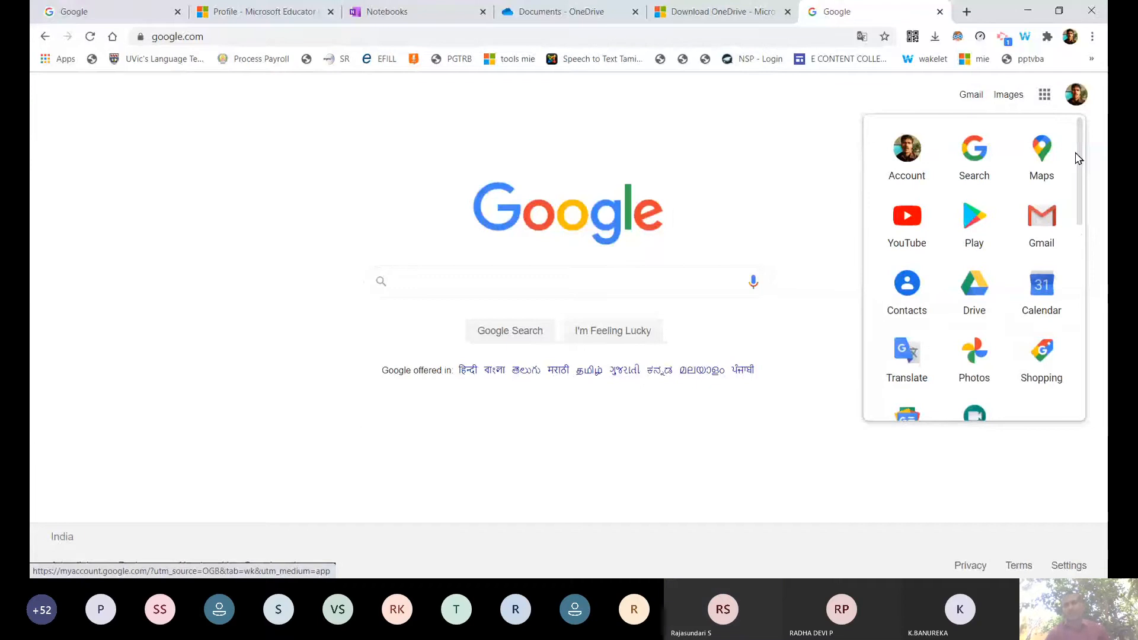
click(652, 282)
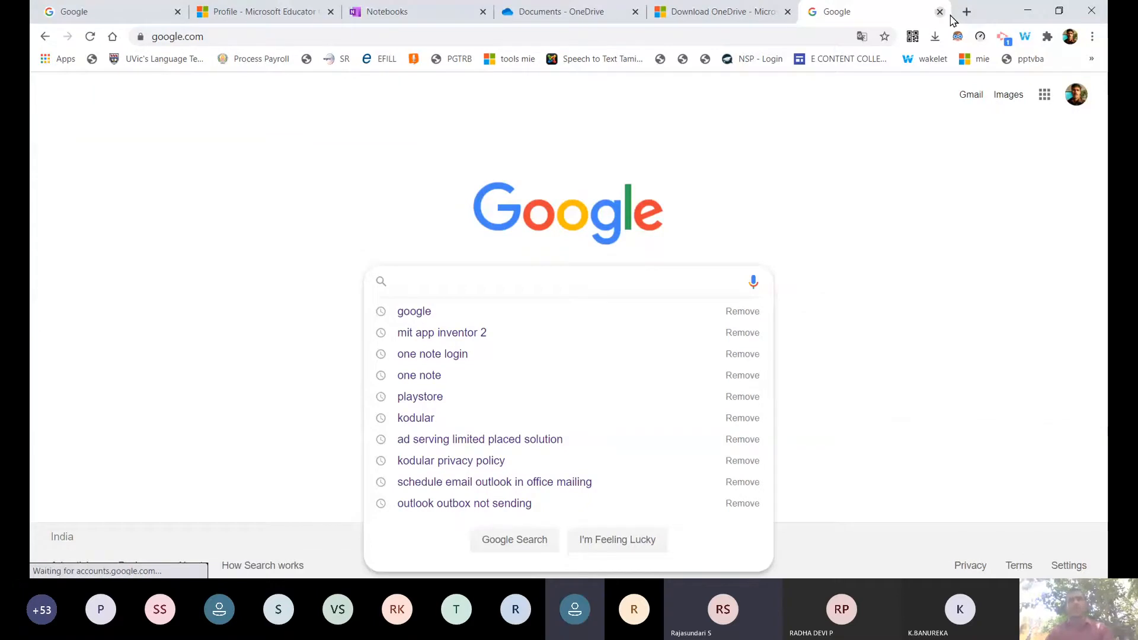
Dismiss the recent-search list and reopen the Google apps launcher.
click(968, 261)
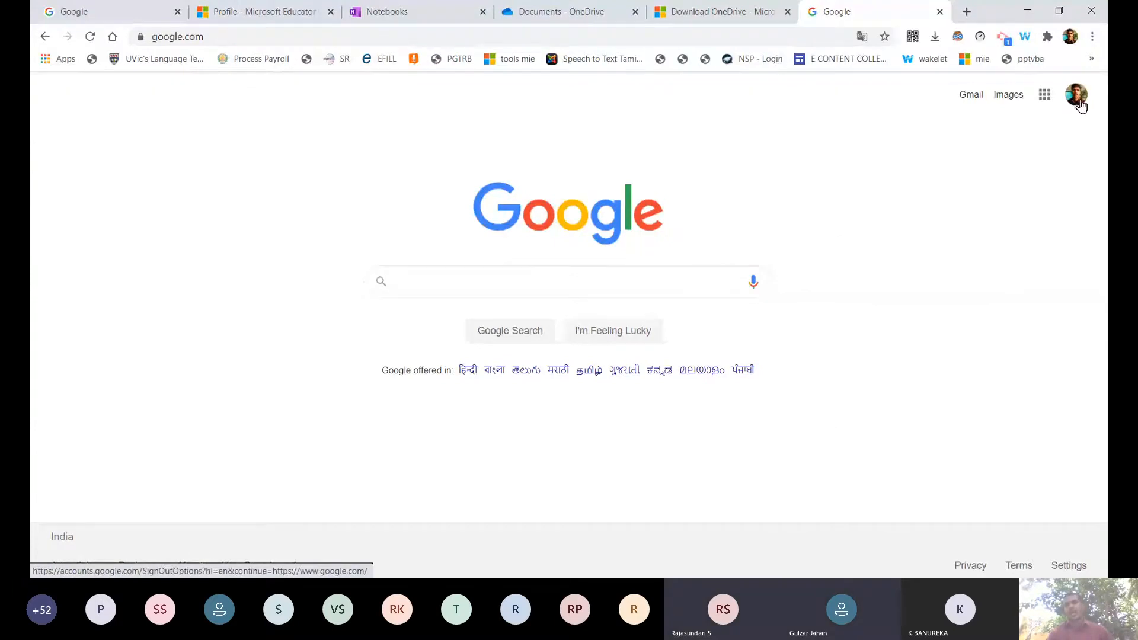
click(1045, 100)
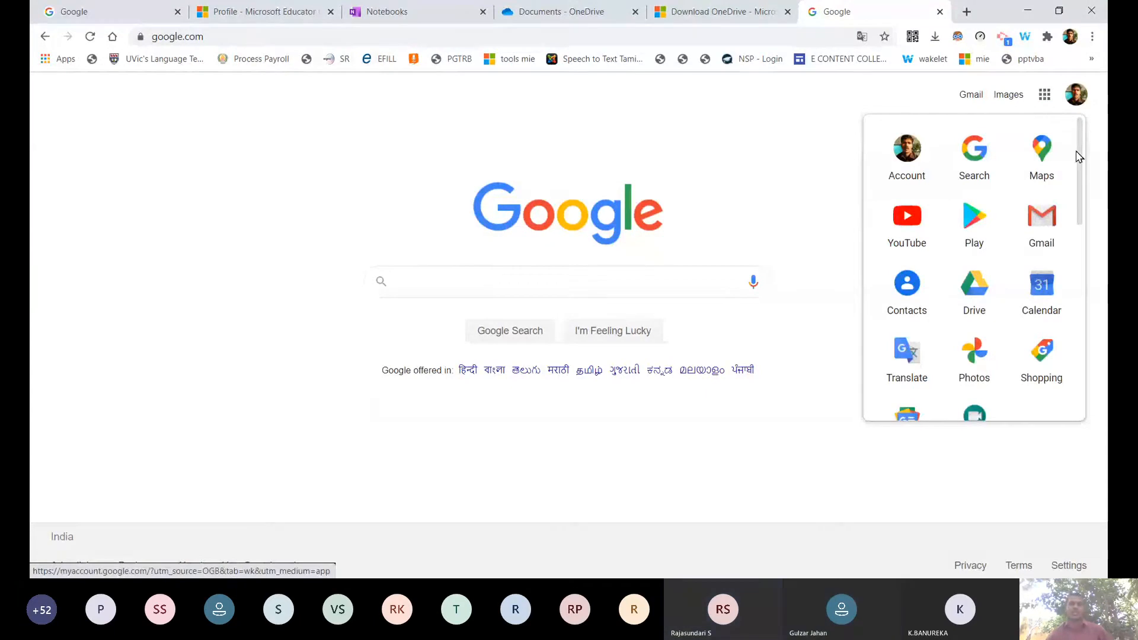
Scroll the Google apps launcher down to Shopping and back, closing and reopening it once.
drag(1078, 154, 1086, 223)
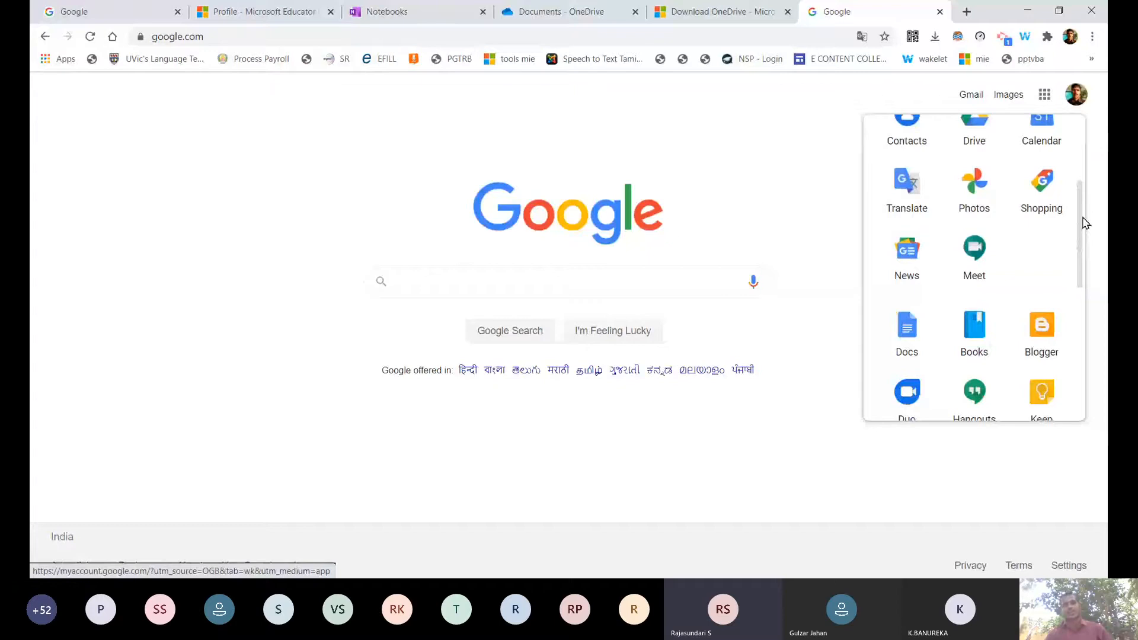
scroll(873, 240, up, 3)
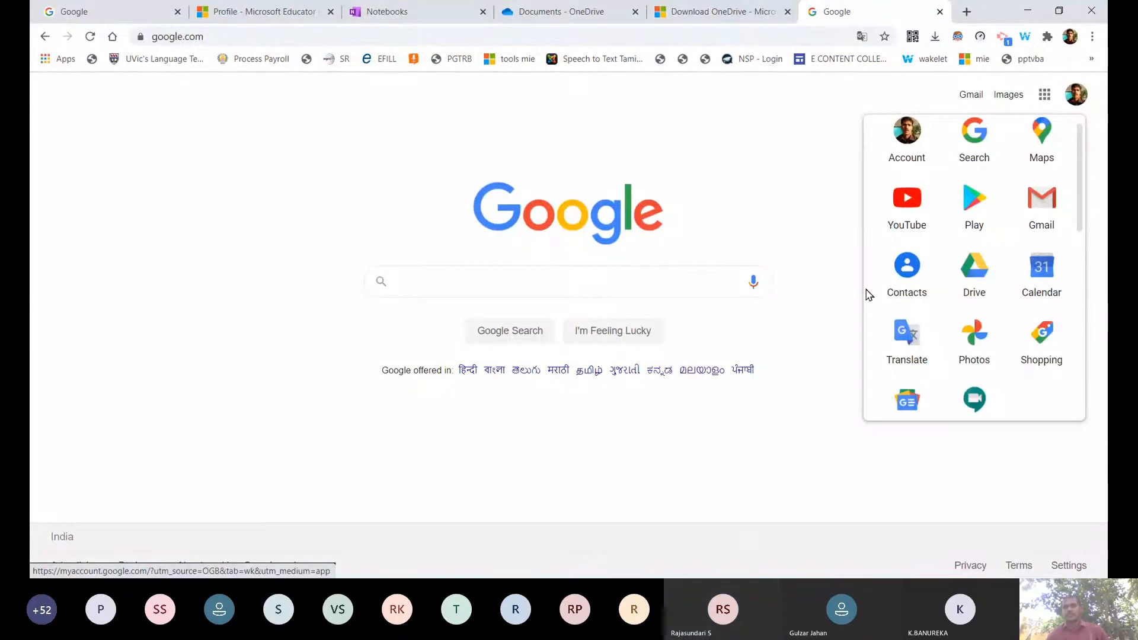
click(949, 517)
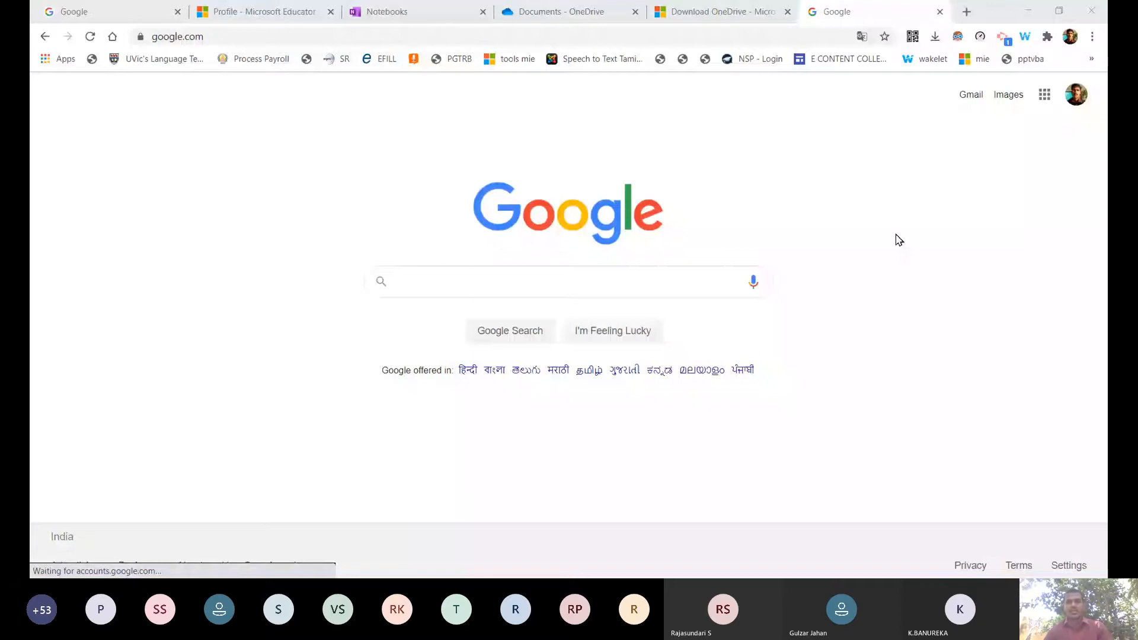
click(1045, 95)
scroll(993, 361, down, 2)
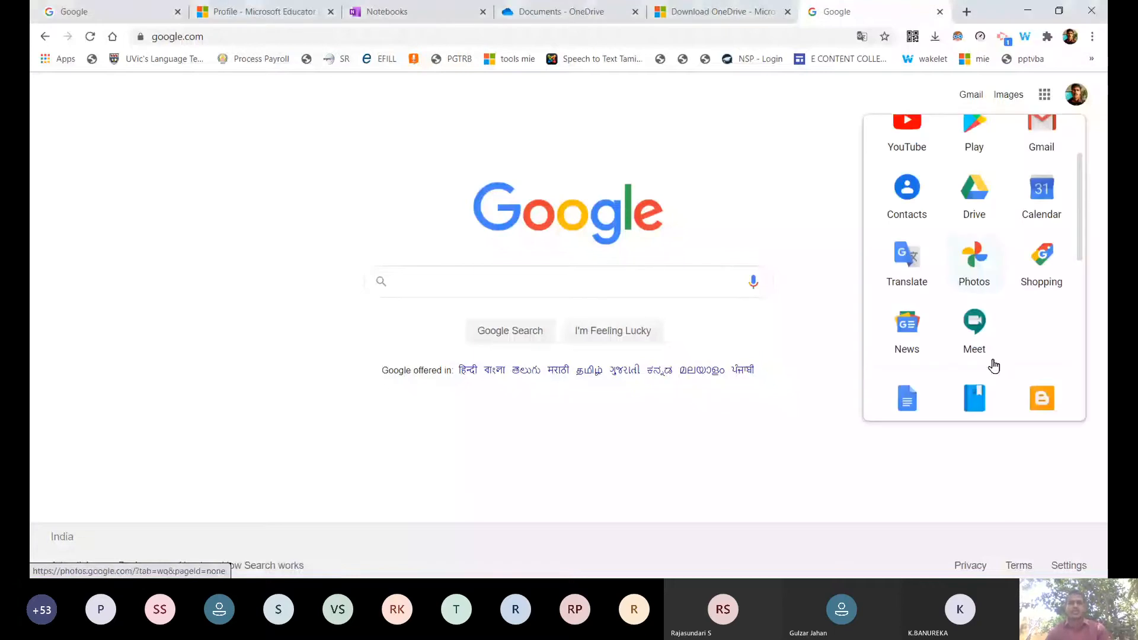
scroll(993, 356, down, 2)
scroll(1019, 249, down, 5)
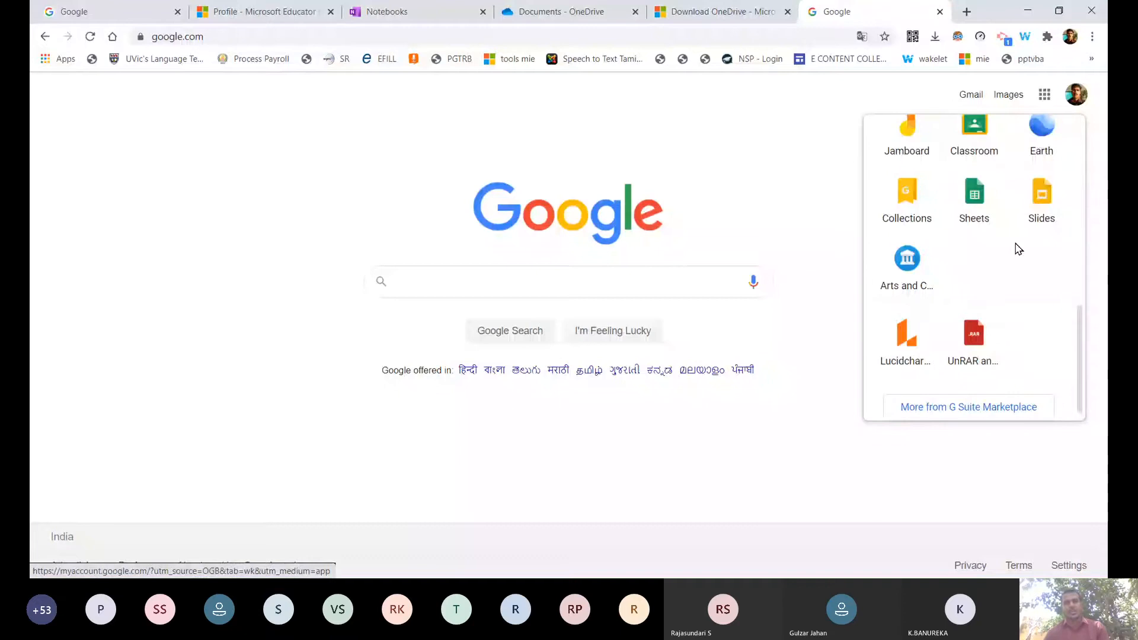
scroll(941, 212, up, 10)
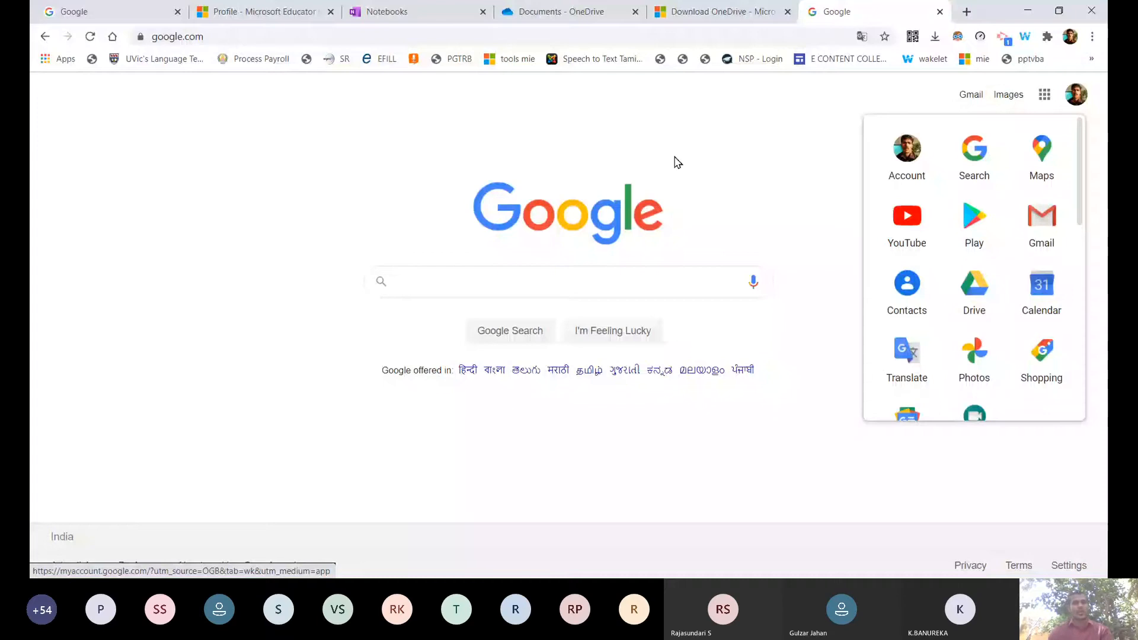
Search Google for 'one note'.
click(644, 282)
text(o)
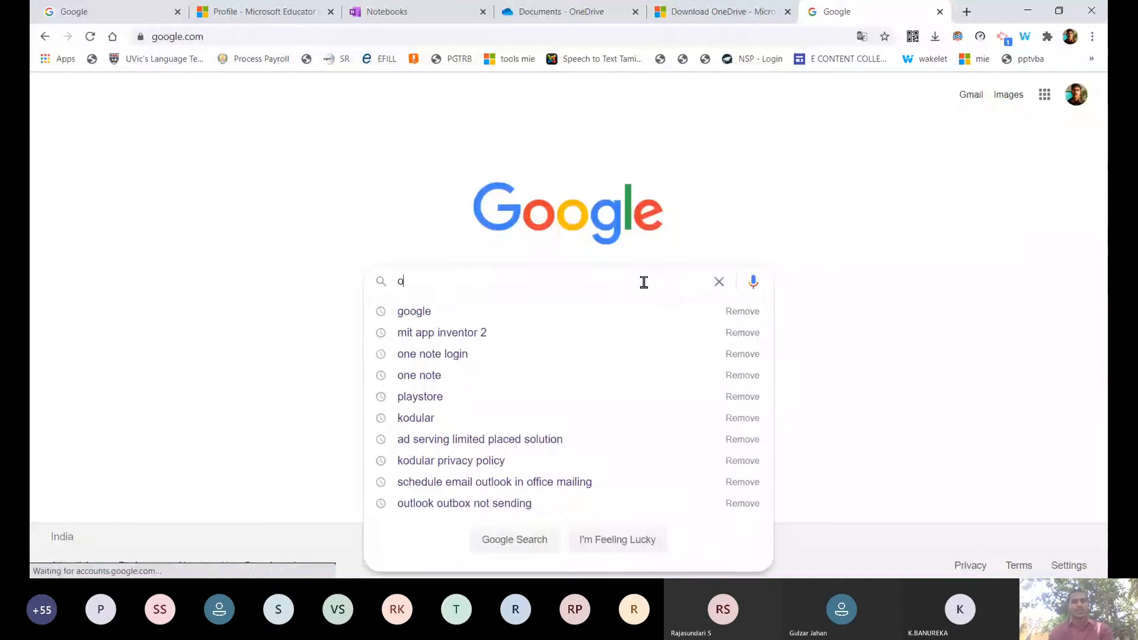
text(ne)
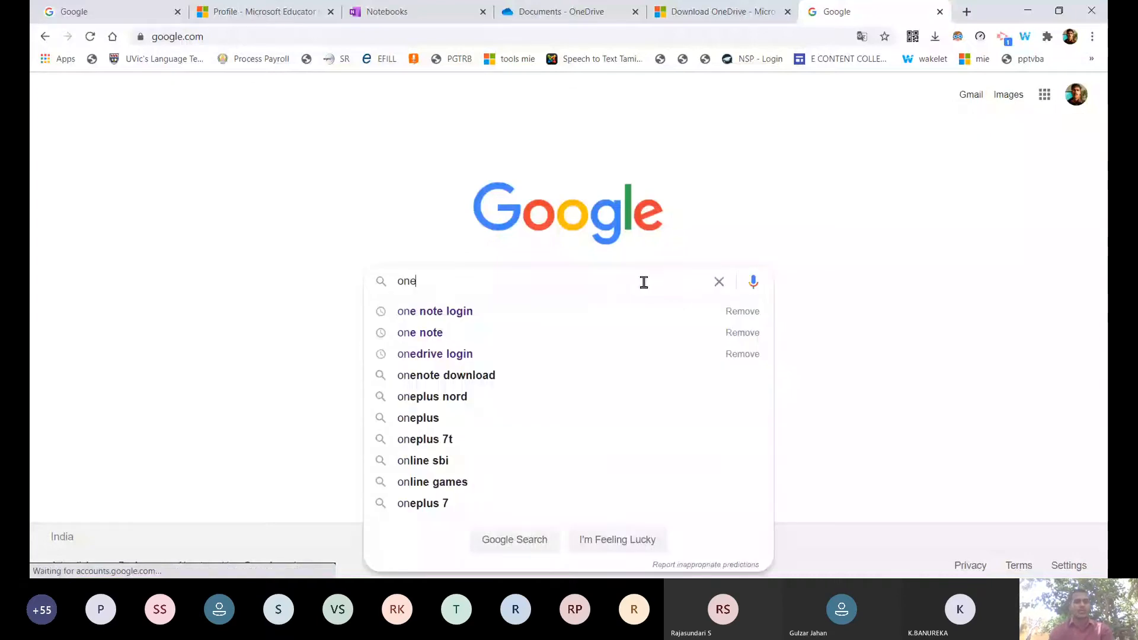
text( note)
key(Return)
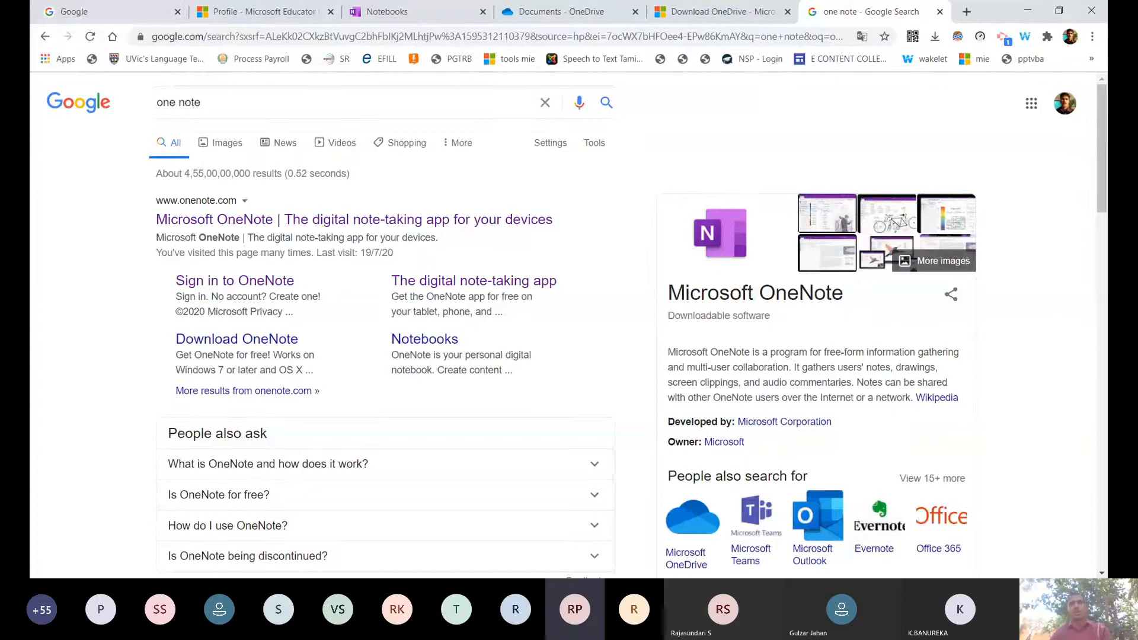
Open the 'Microsoft OneNote | The digital note-taking app' result at onenote.com.
click(296, 106)
click(733, 127)
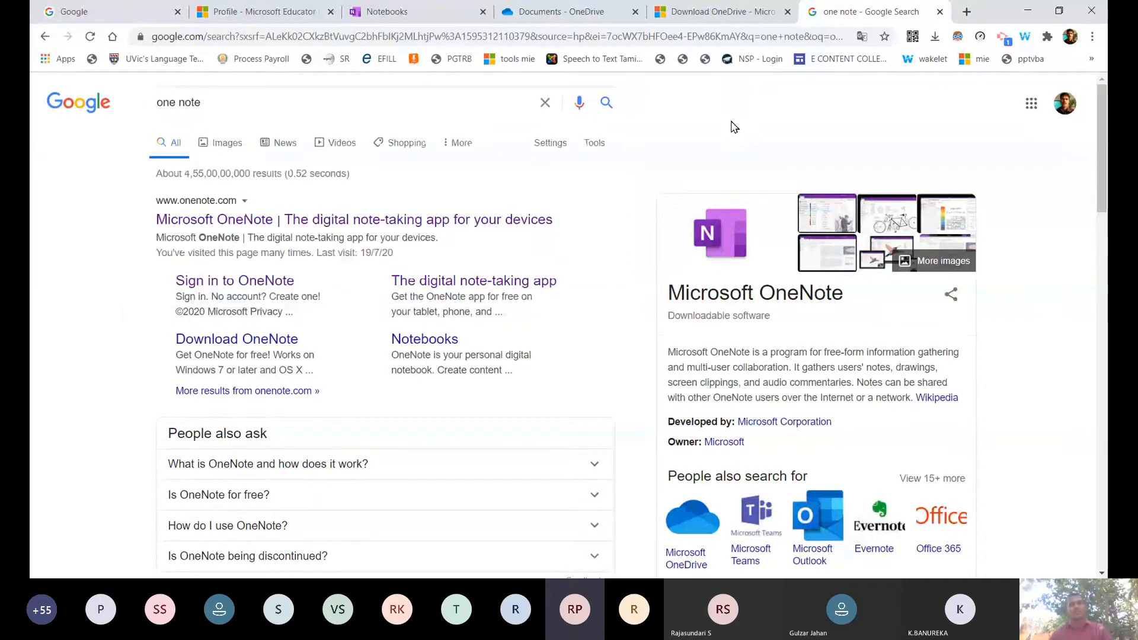
click(243, 221)
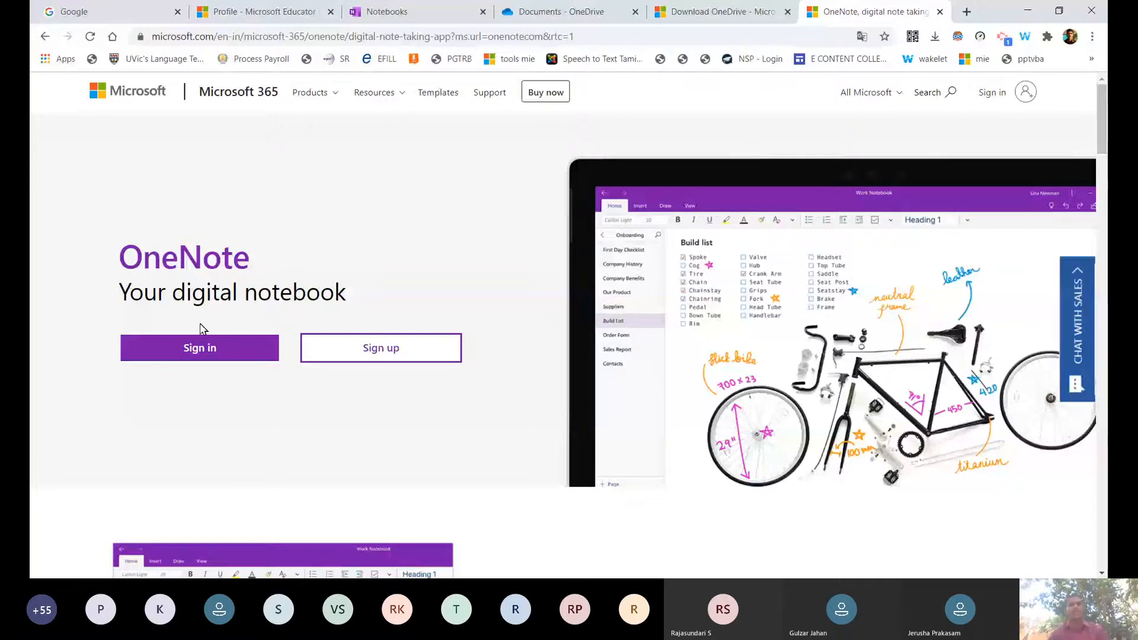
Open OneNote's Microsoft sign-in page, glance at other tabs, and return to it.
click(246, 355)
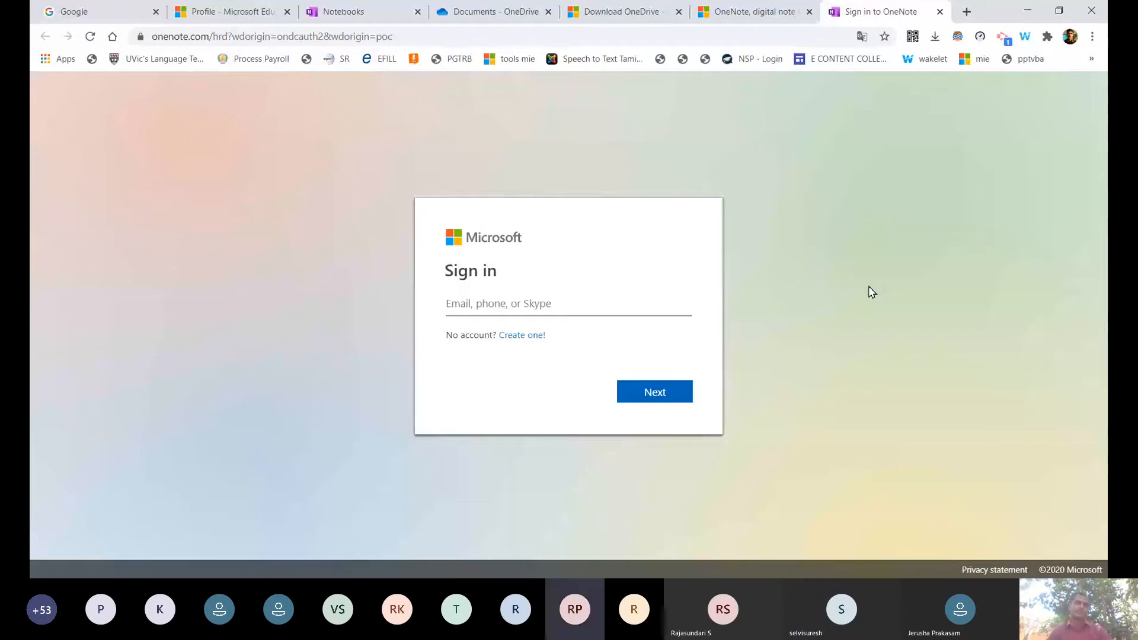
click(764, 8)
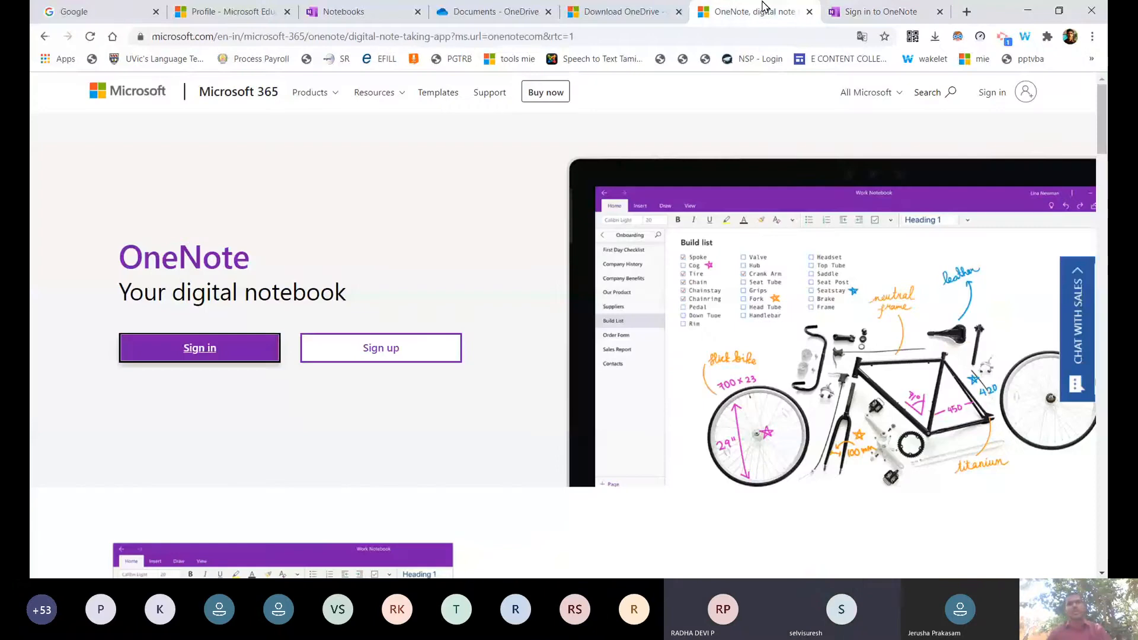
click(800, 126)
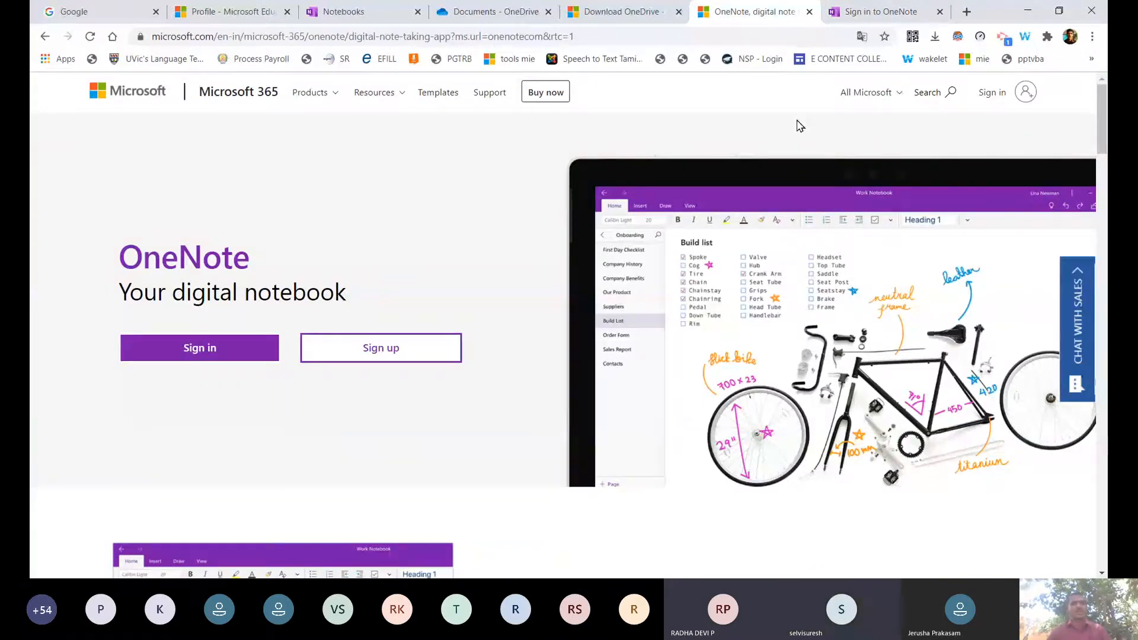
click(238, 354)
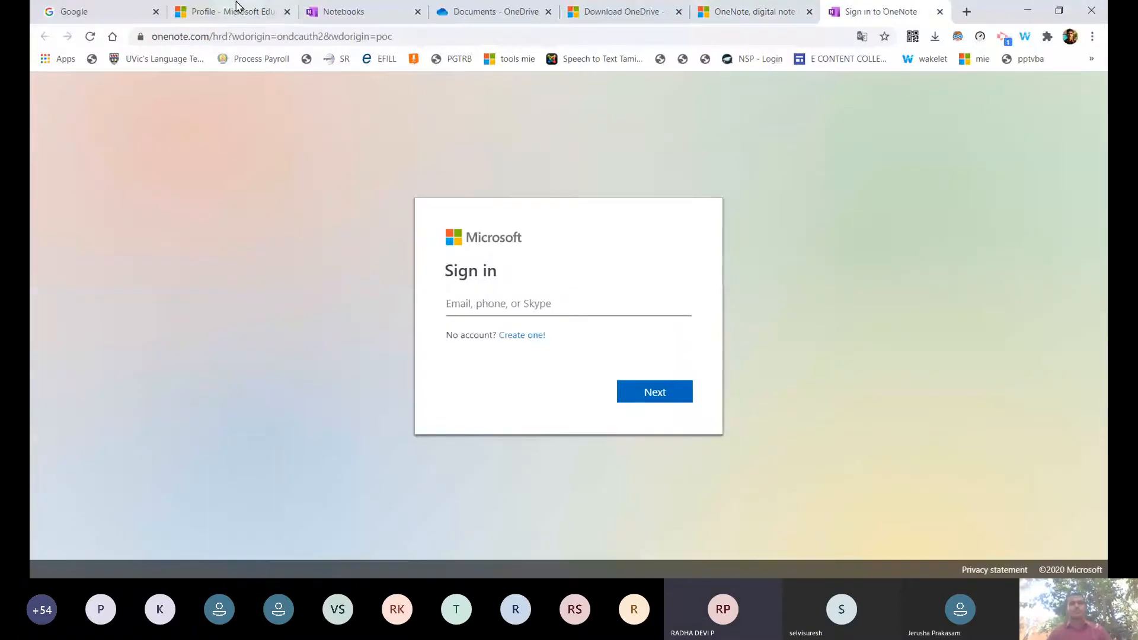
click(237, 11)
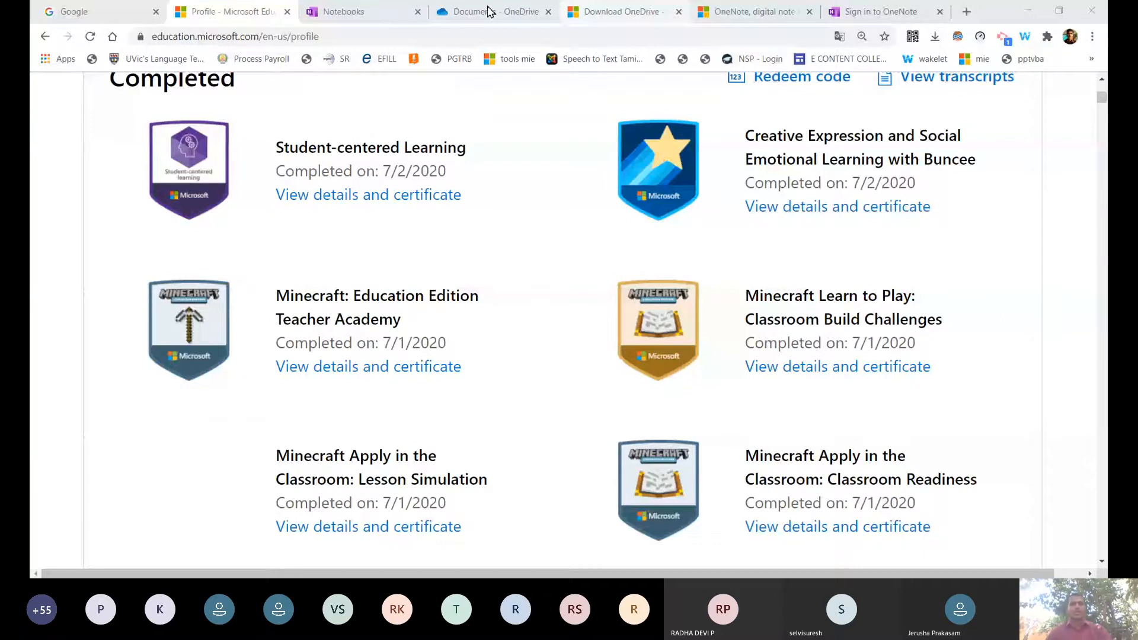
click(733, 10)
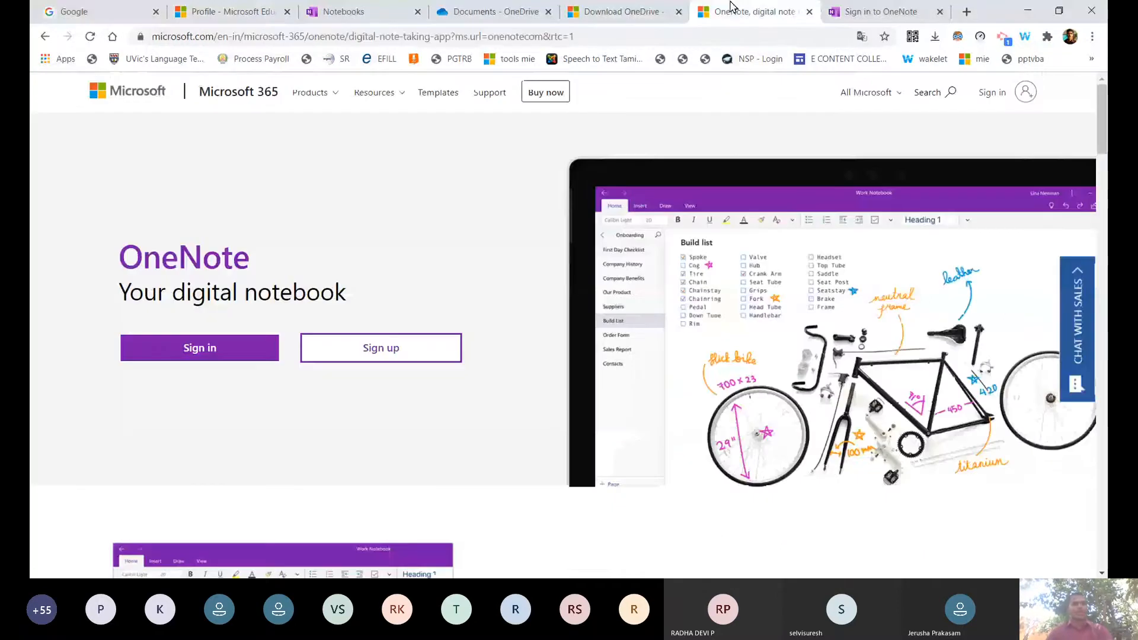
click(873, 12)
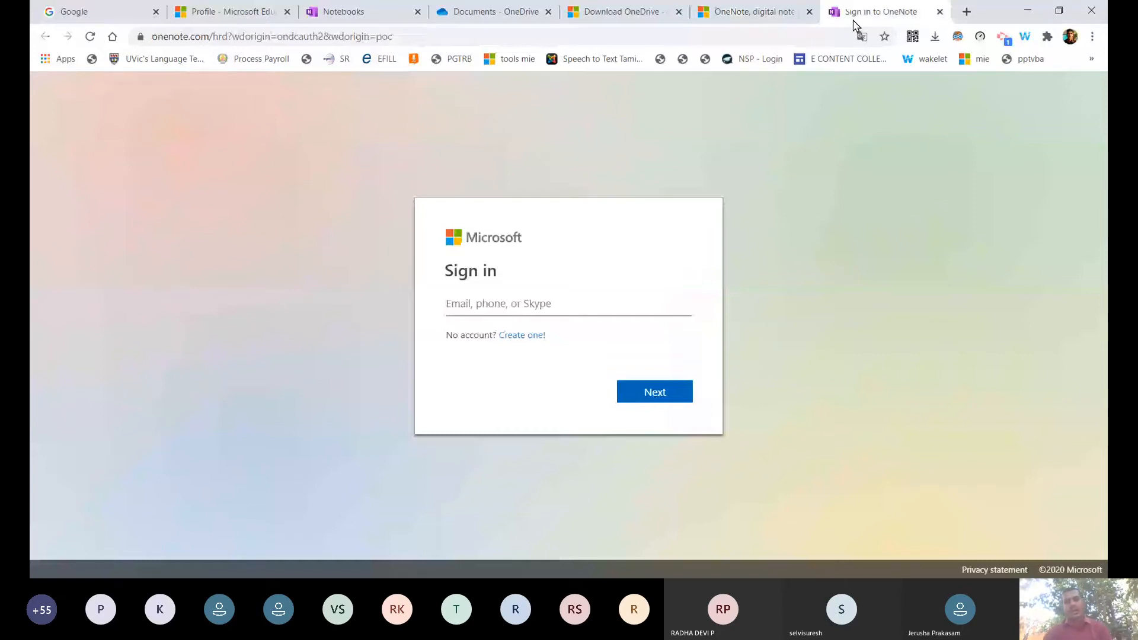
Sign in with the account e-mail and password, choosing to stay signed in.
click(507, 307)
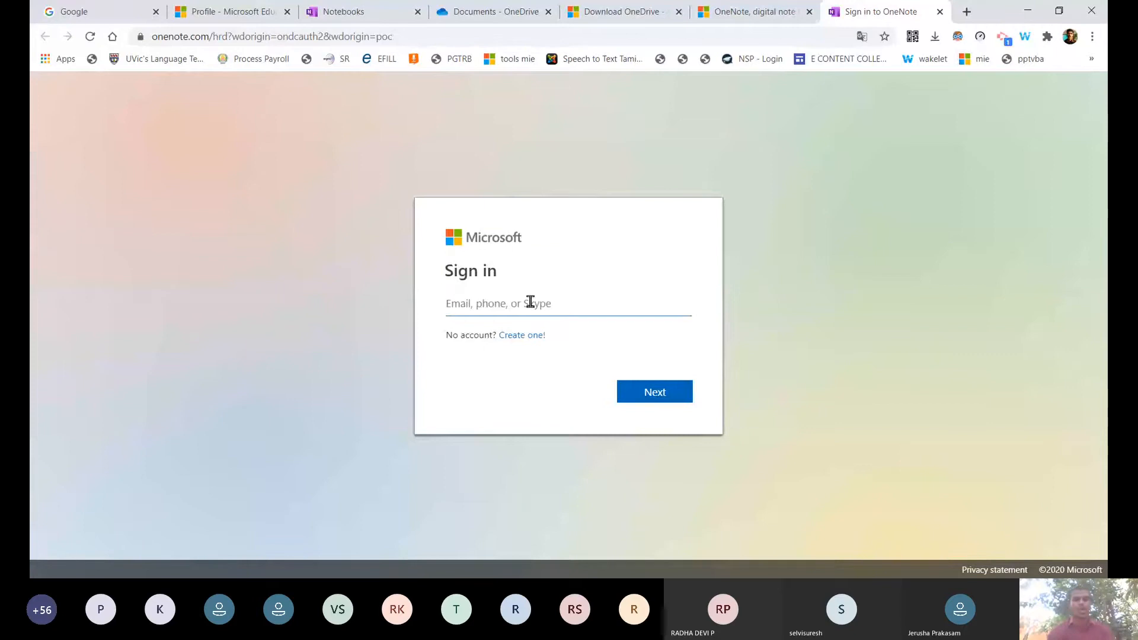
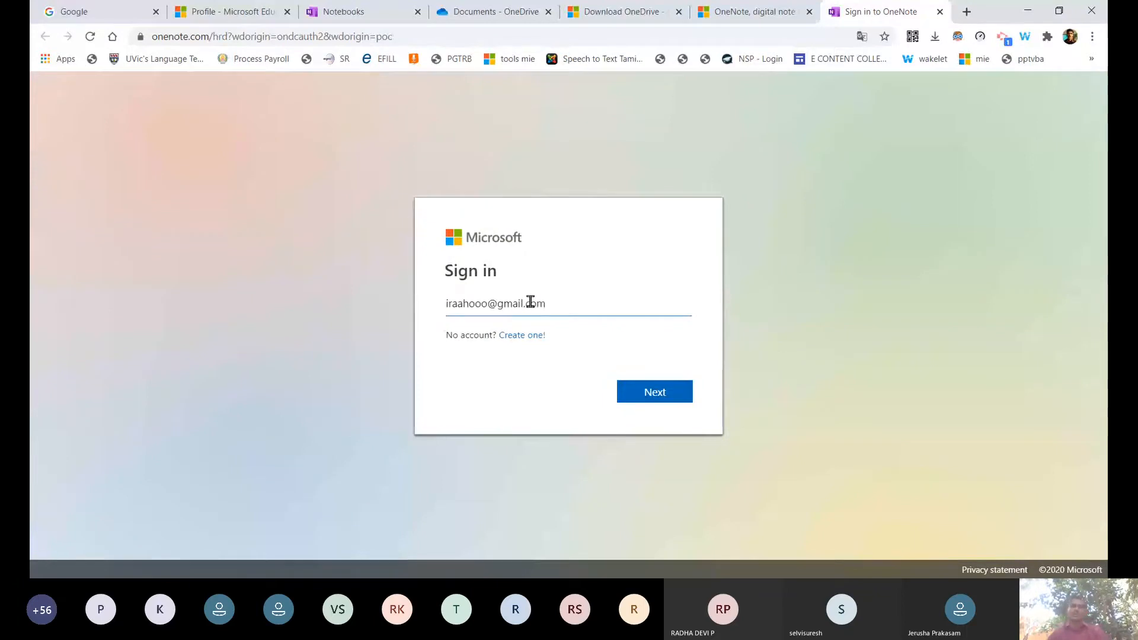
click(651, 384)
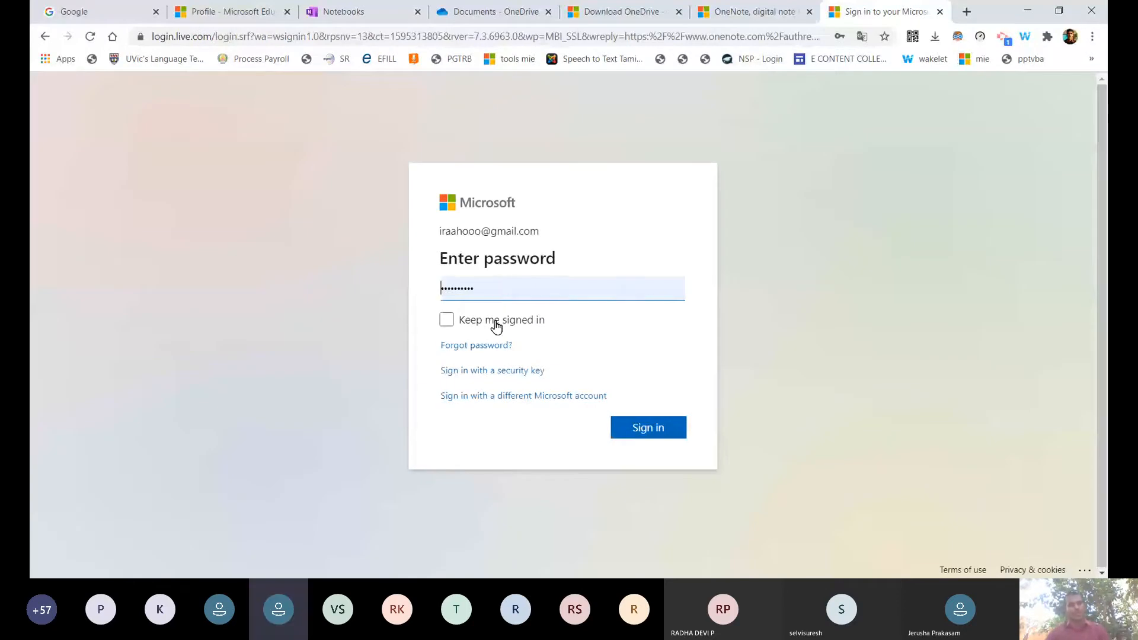
click(496, 326)
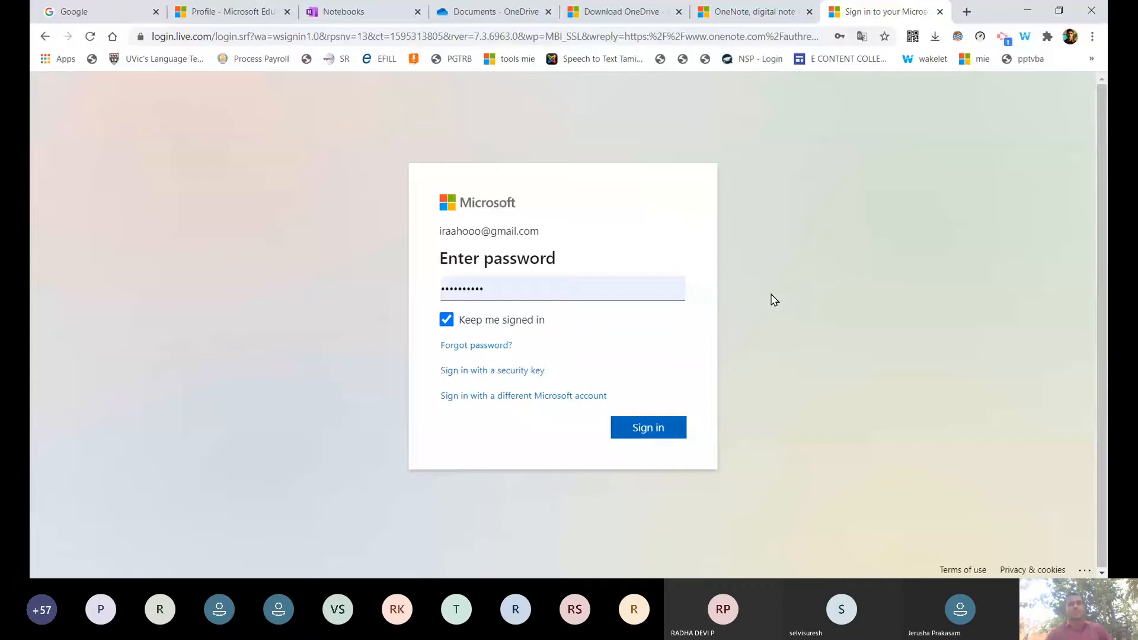
key(Return)
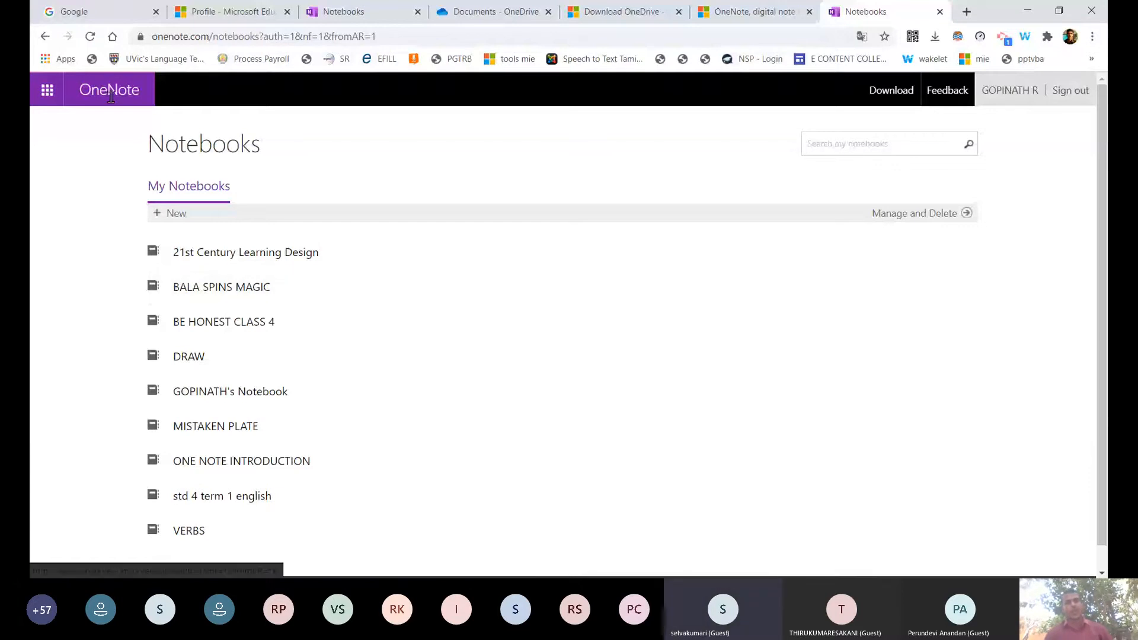
Show the Office app launcher with Outlook.com, Word, Excel, PowerPoint, OneNote and Sway.
click(48, 94)
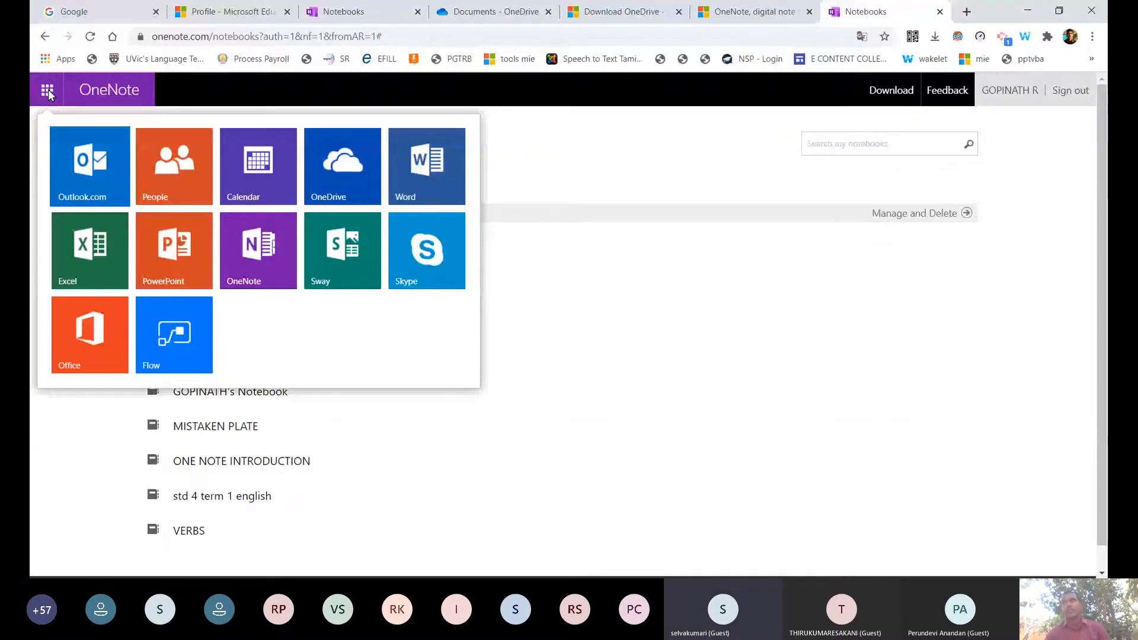
click(48, 93)
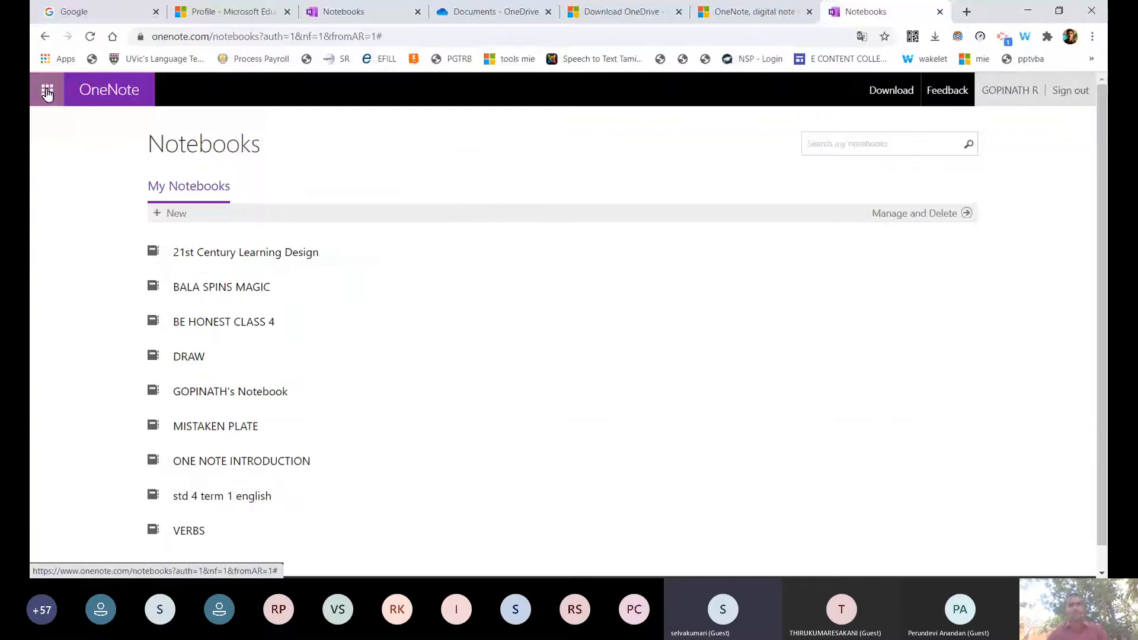
click(47, 93)
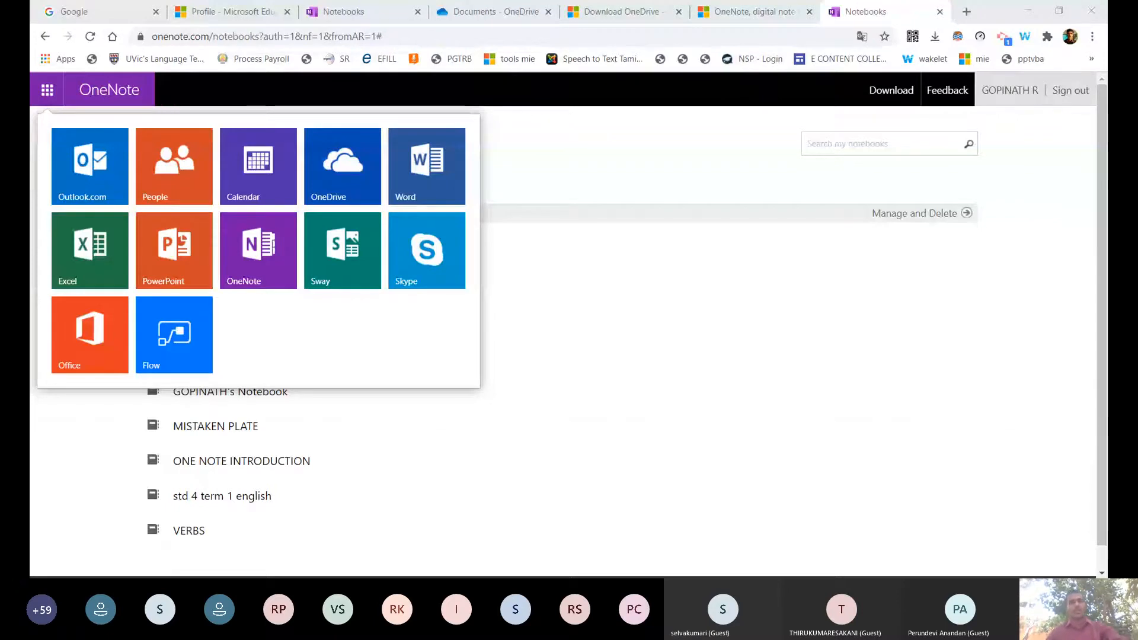
Close and reopen the Office apps panel, then switch to the Google search tab.
click(47, 90)
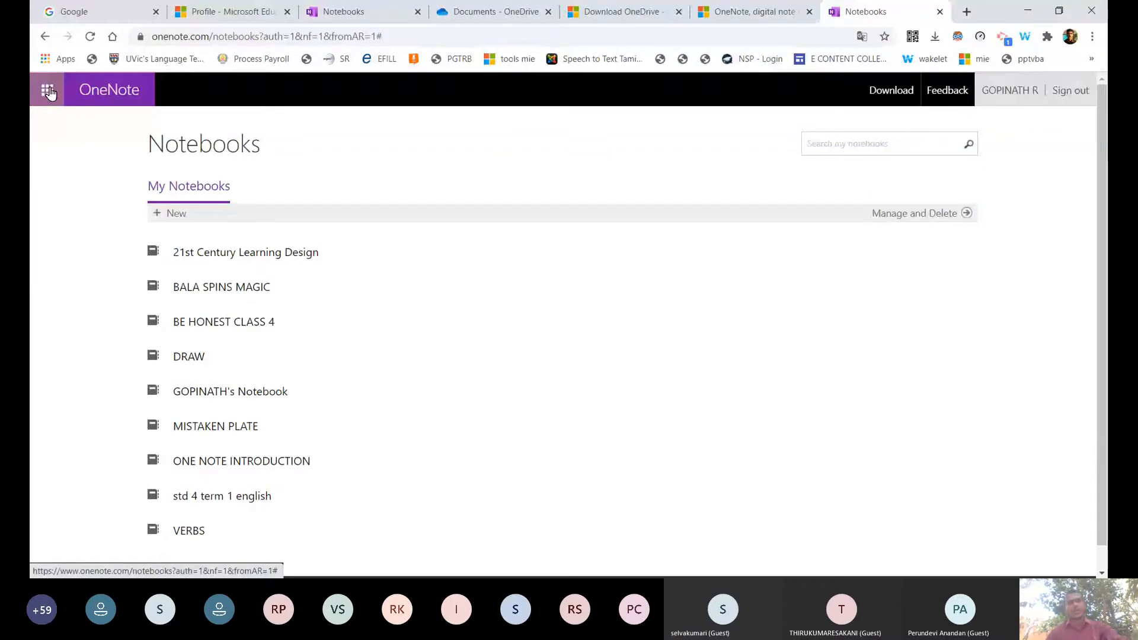
click(49, 91)
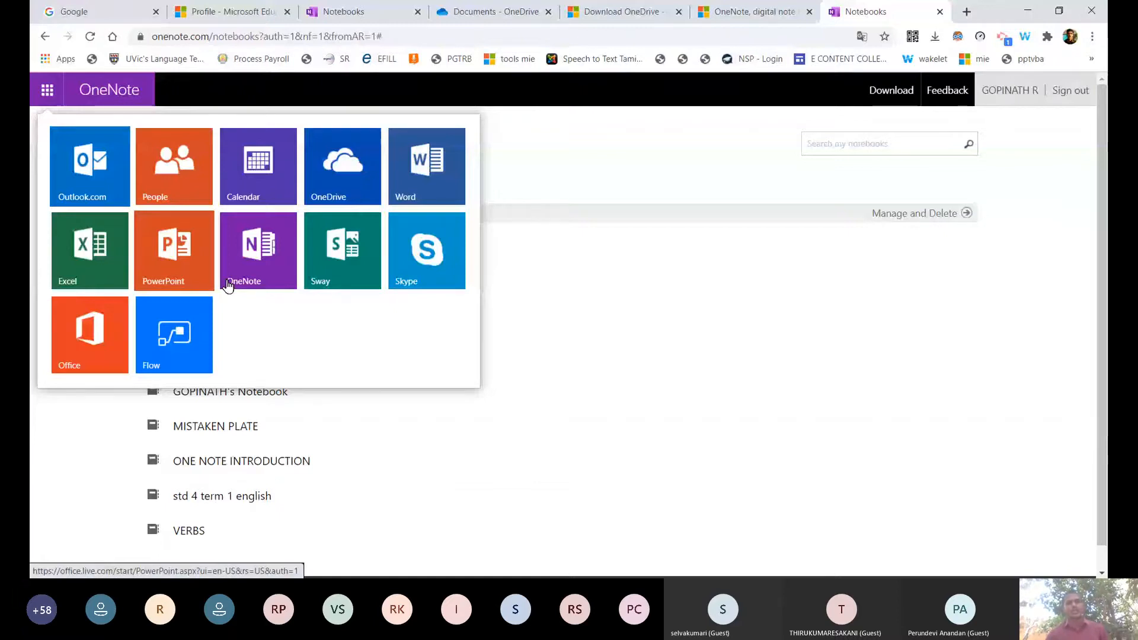
click(90, 10)
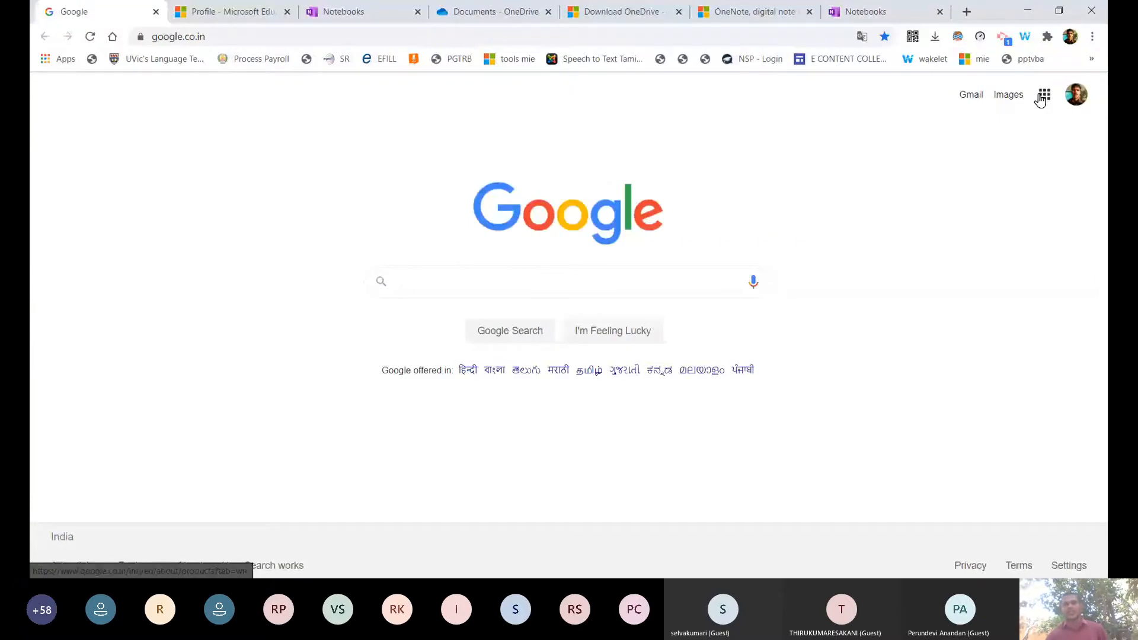
click(1043, 96)
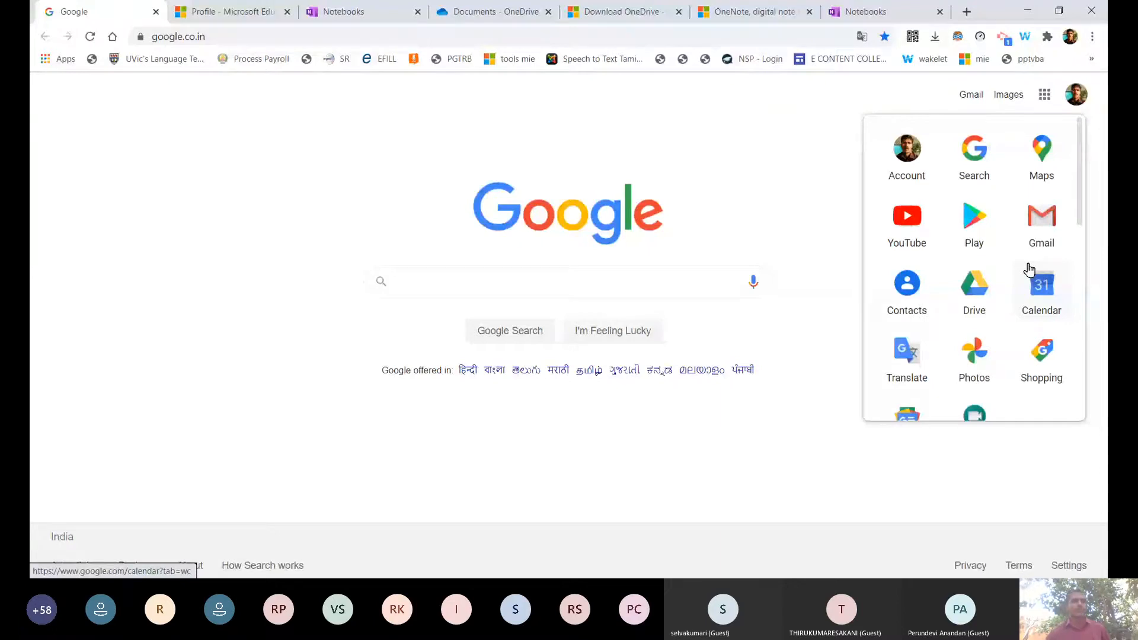
click(865, 12)
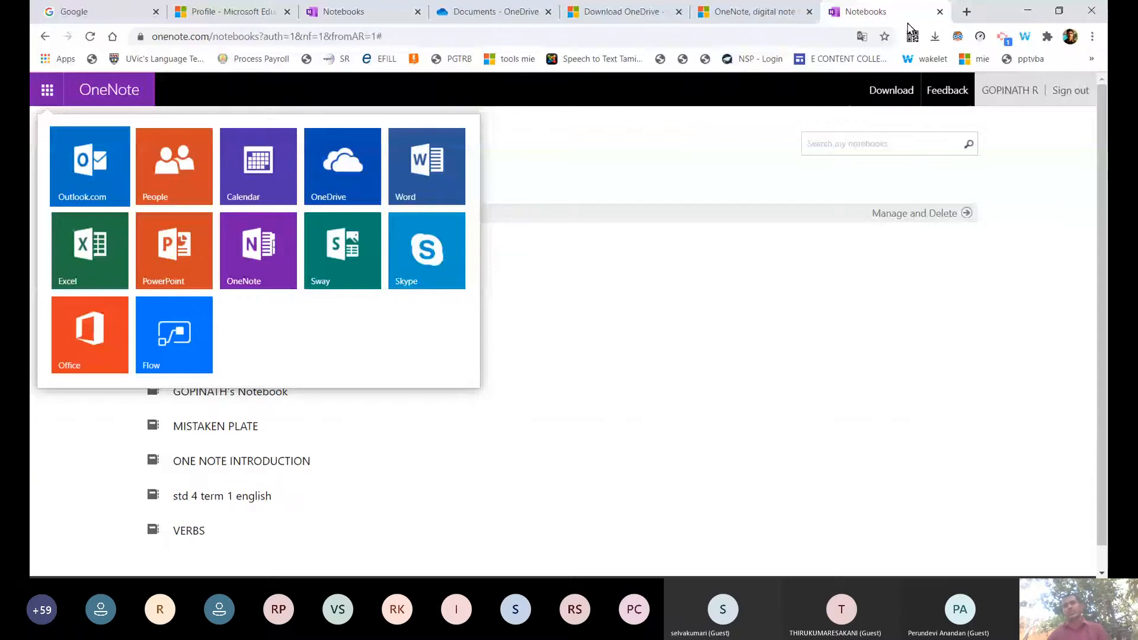
key(ctrl+1)
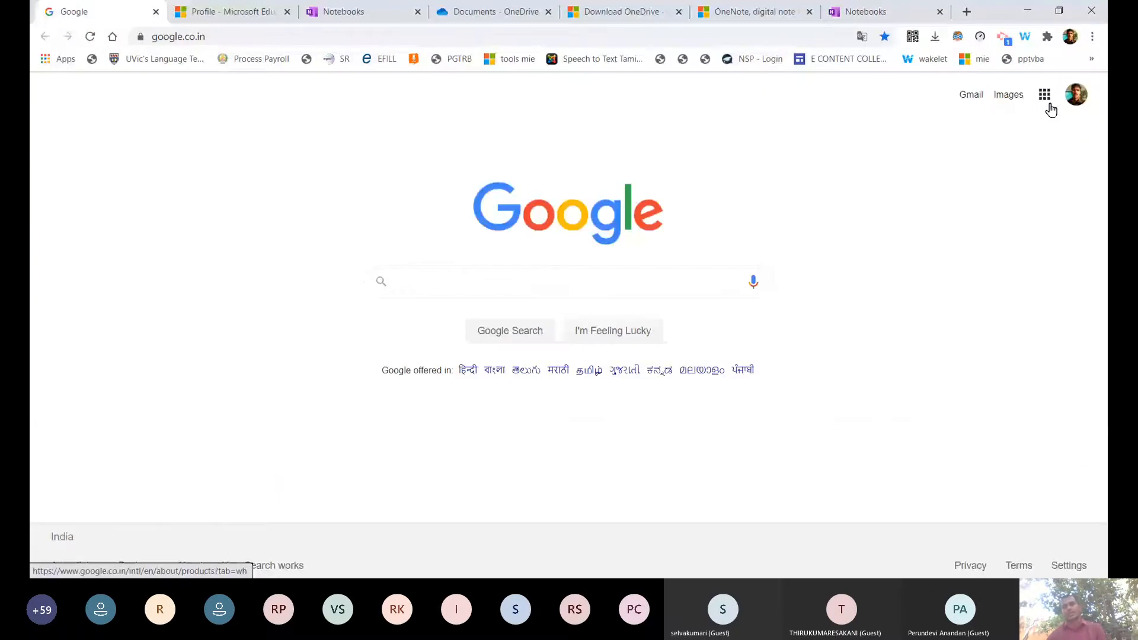
Browse the Google apps list, then return to the OneNote notebooks page.
click(1047, 102)
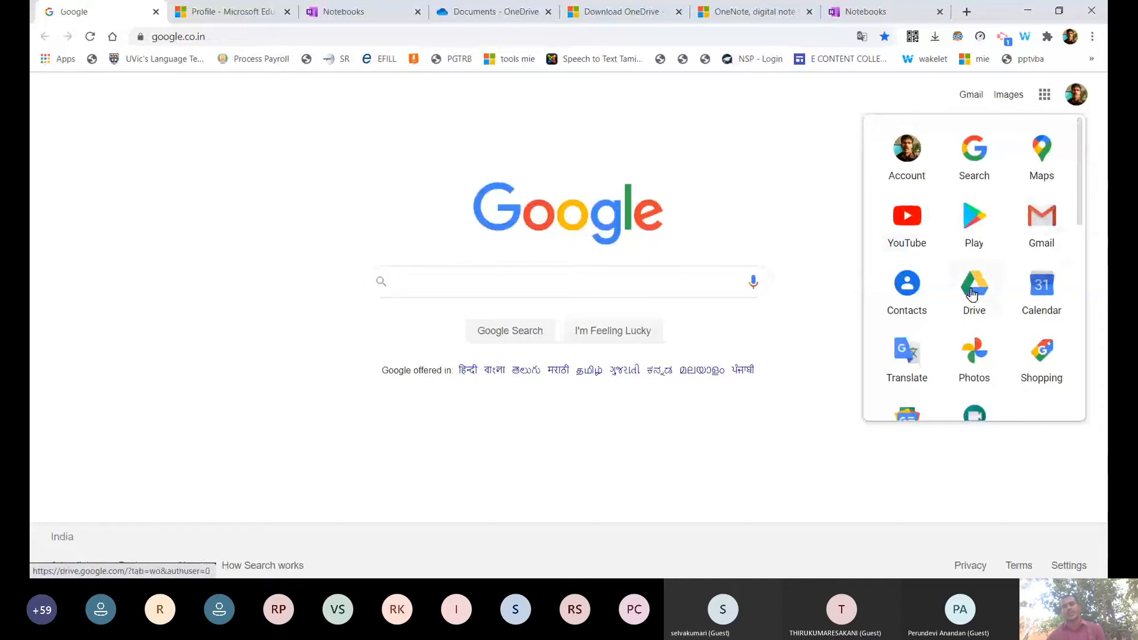
scroll(1040, 379, down, 3)
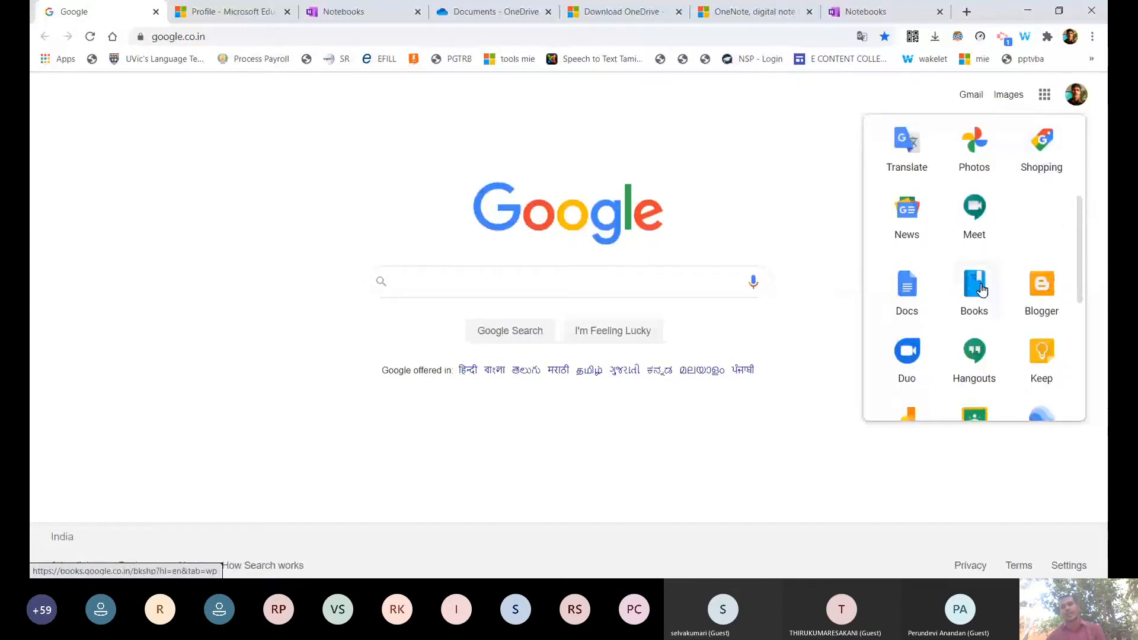
scroll(981, 290, down, 3)
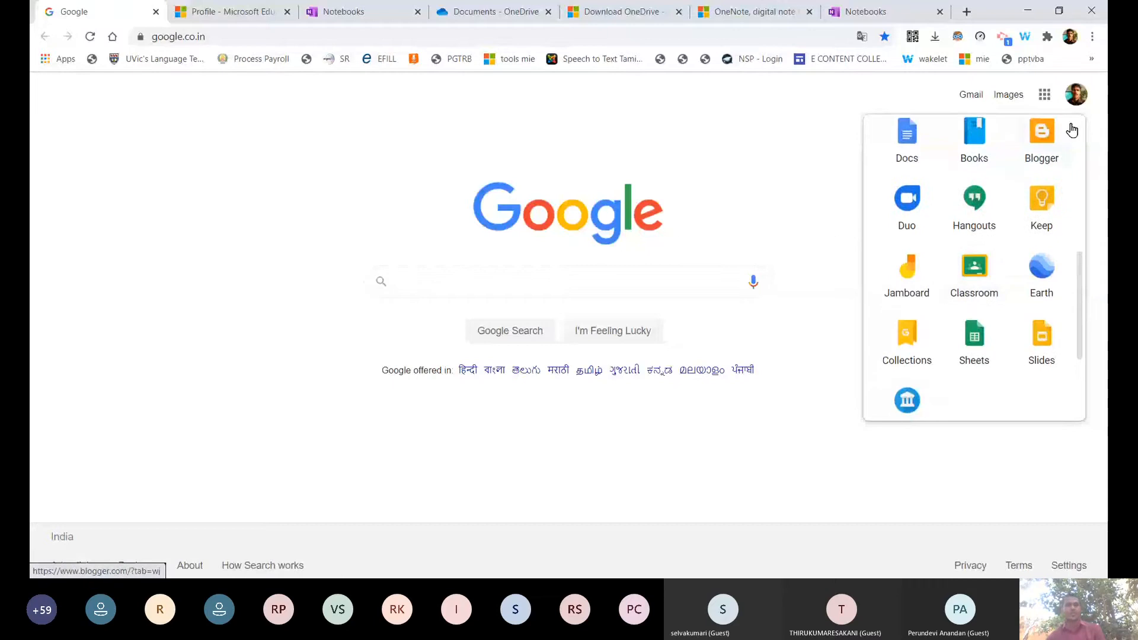
scroll(1072, 130, down, 1)
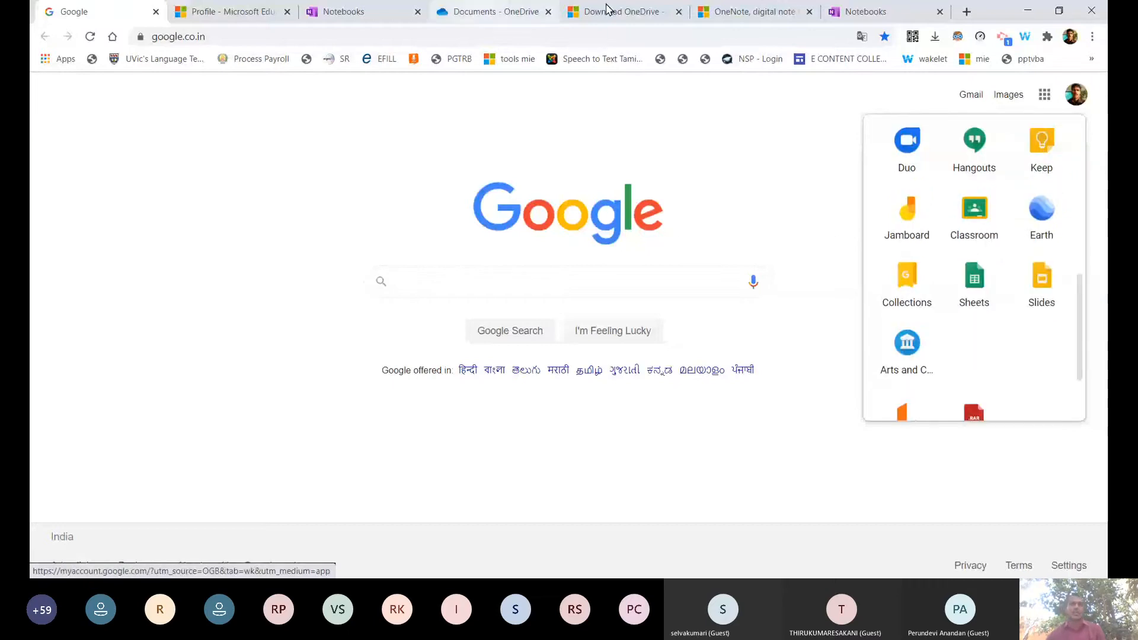
click(902, 10)
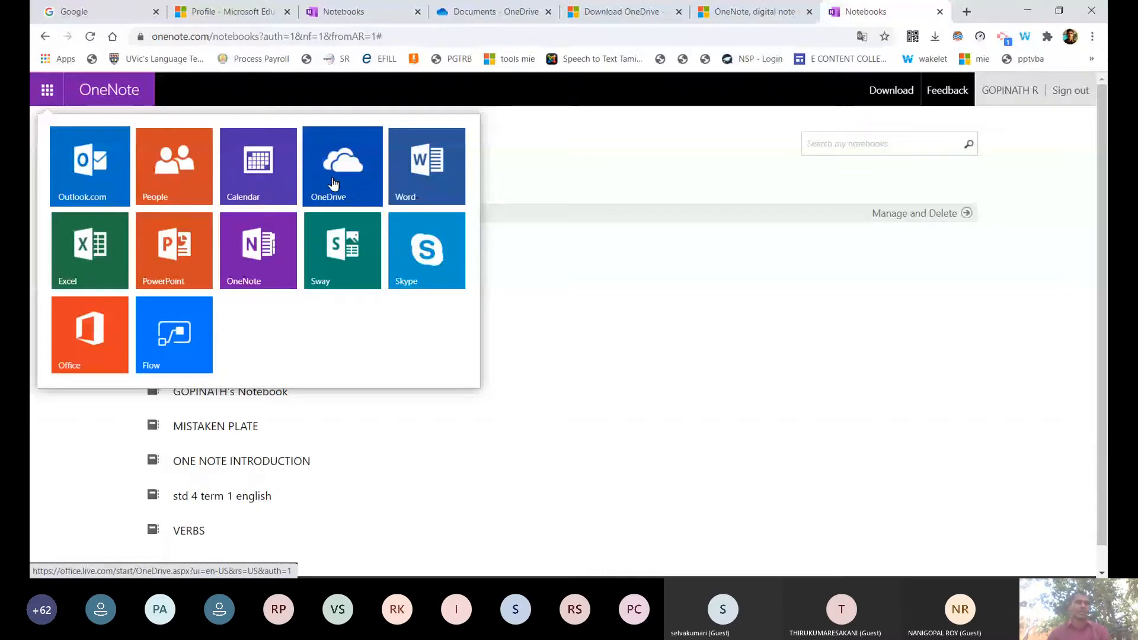
Dismiss the Office apps launcher so the nine notebooks in My Notebooks show.
click(542, 295)
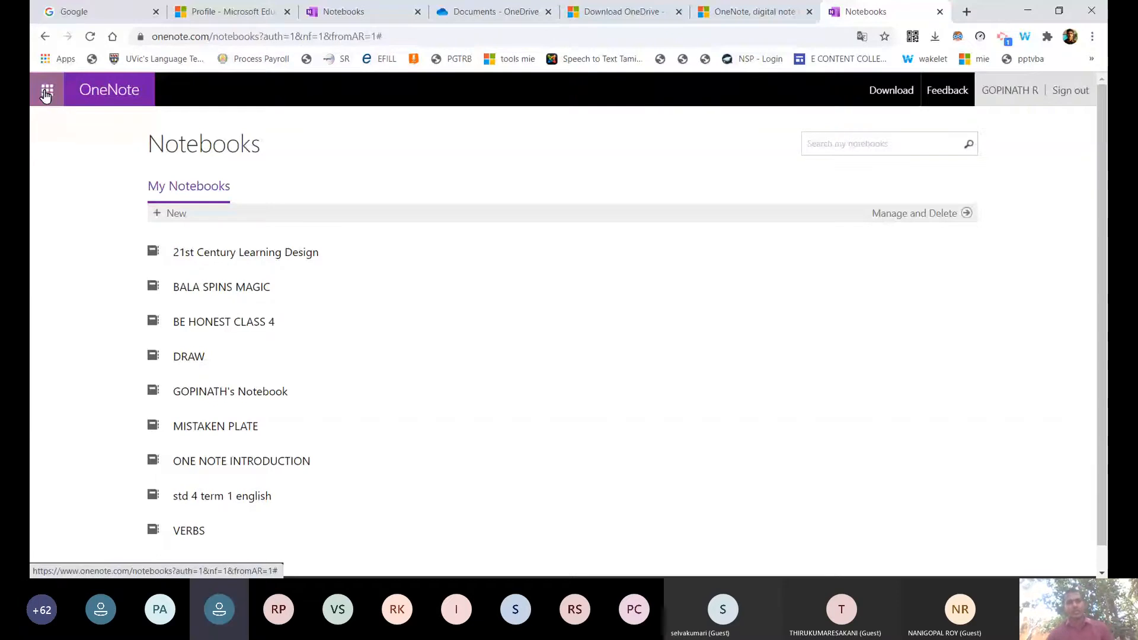
click(46, 94)
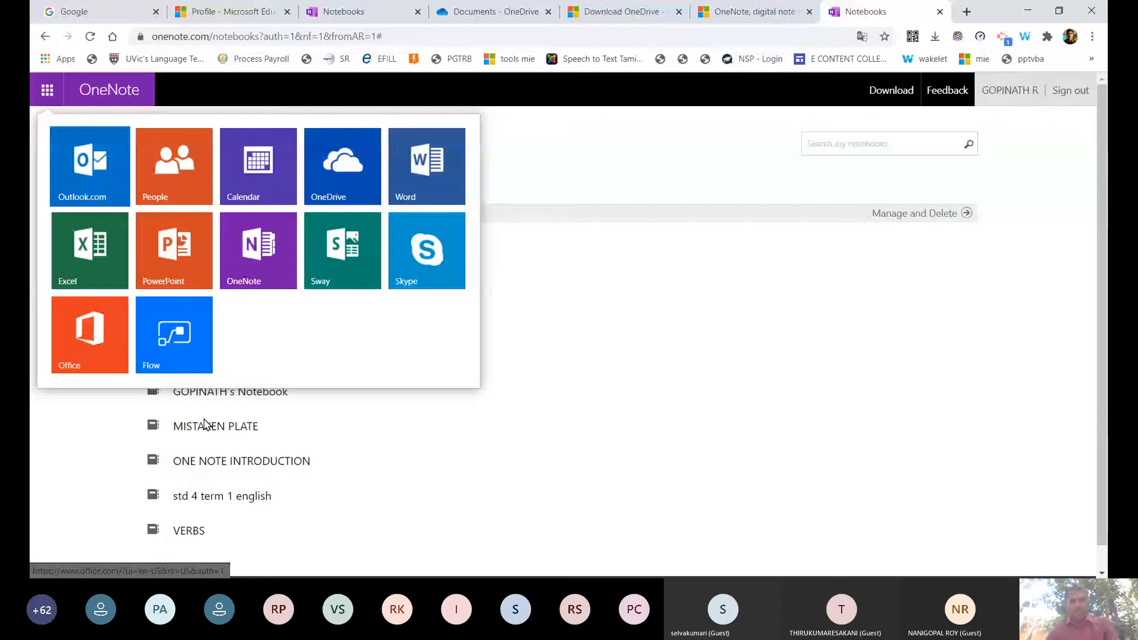
click(203, 424)
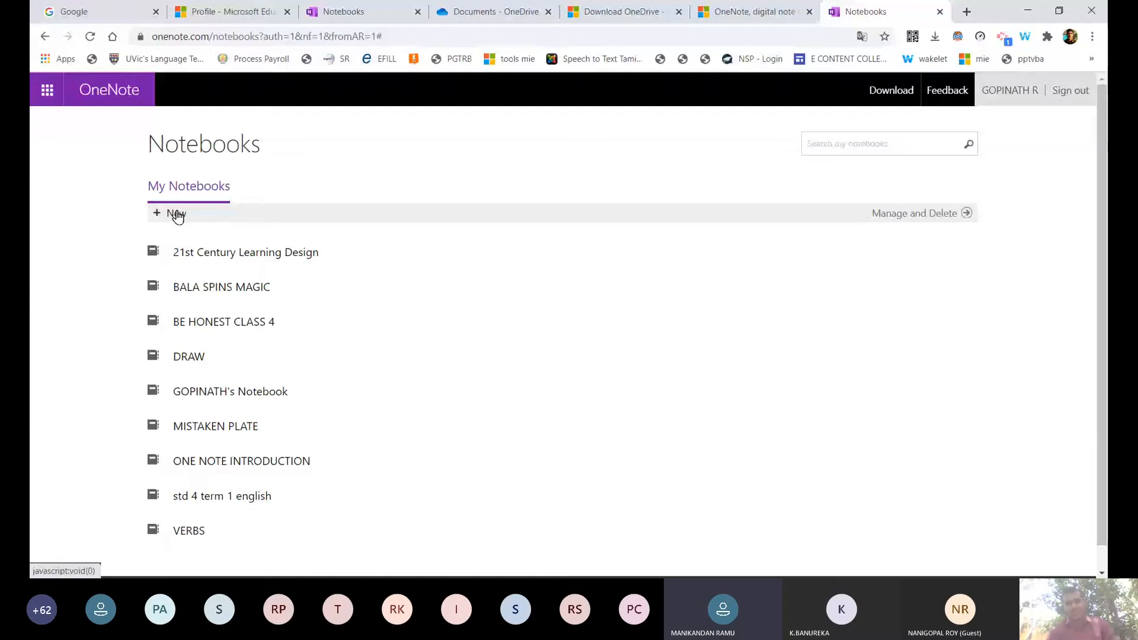
Create a new notebook named 'ONE NOTE SESSION' followed by the author's name.
click(176, 214)
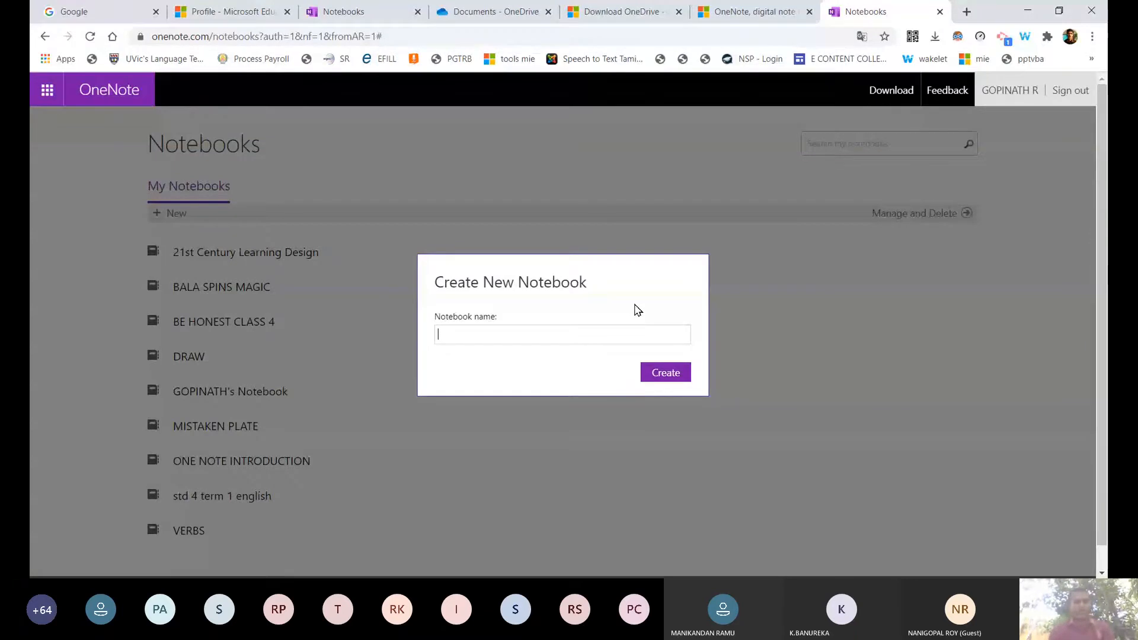
text(one)
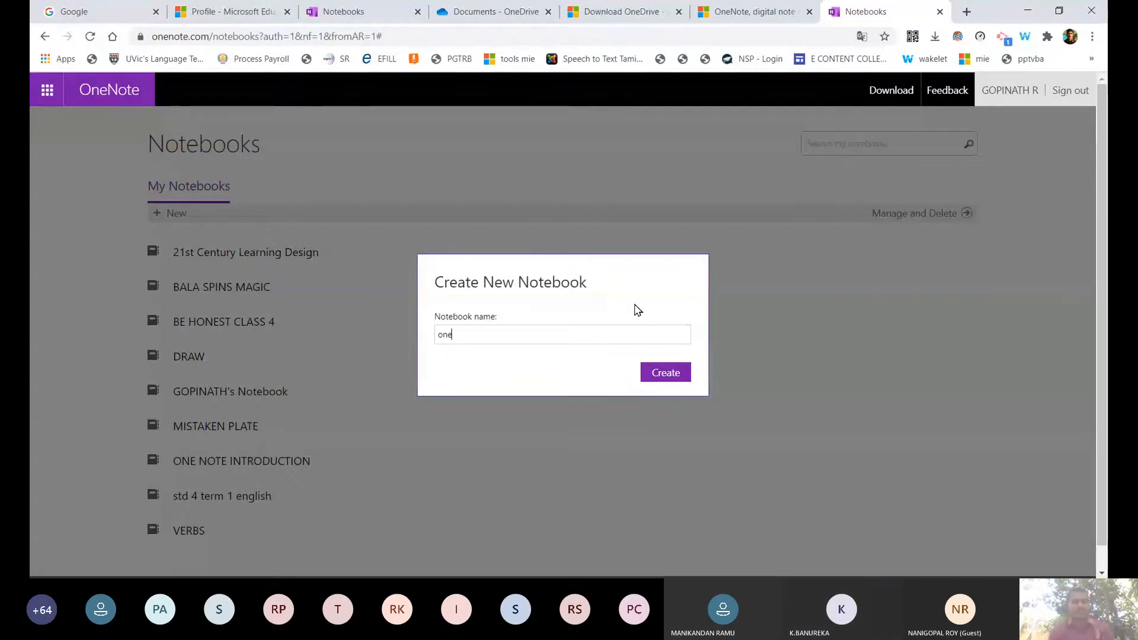
text( note)
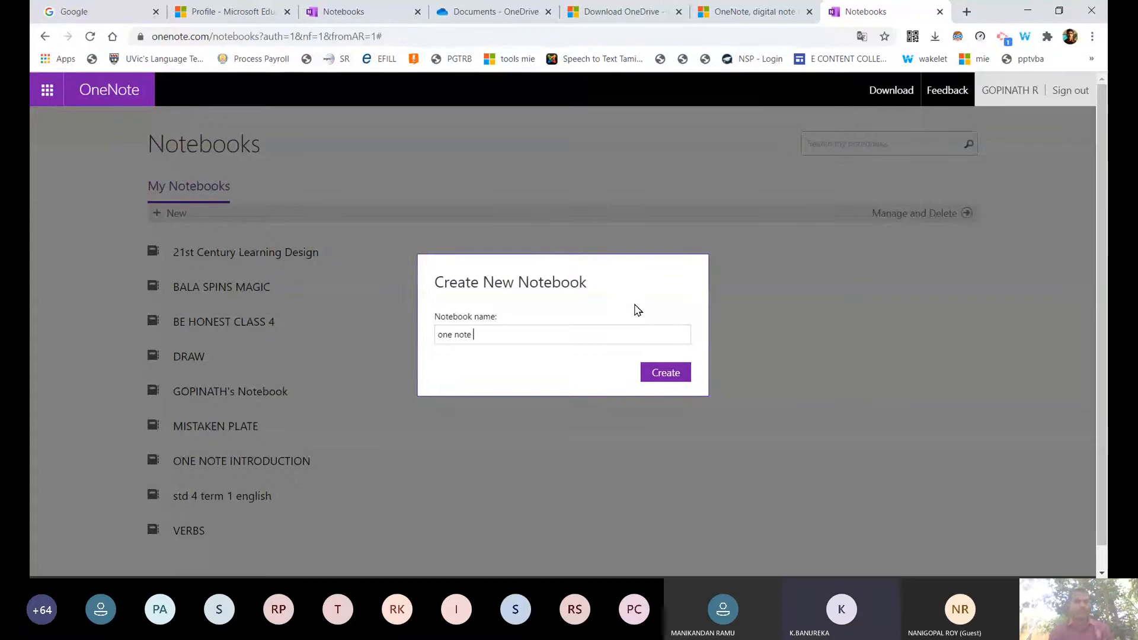
key(ctrl+a)
text(O)
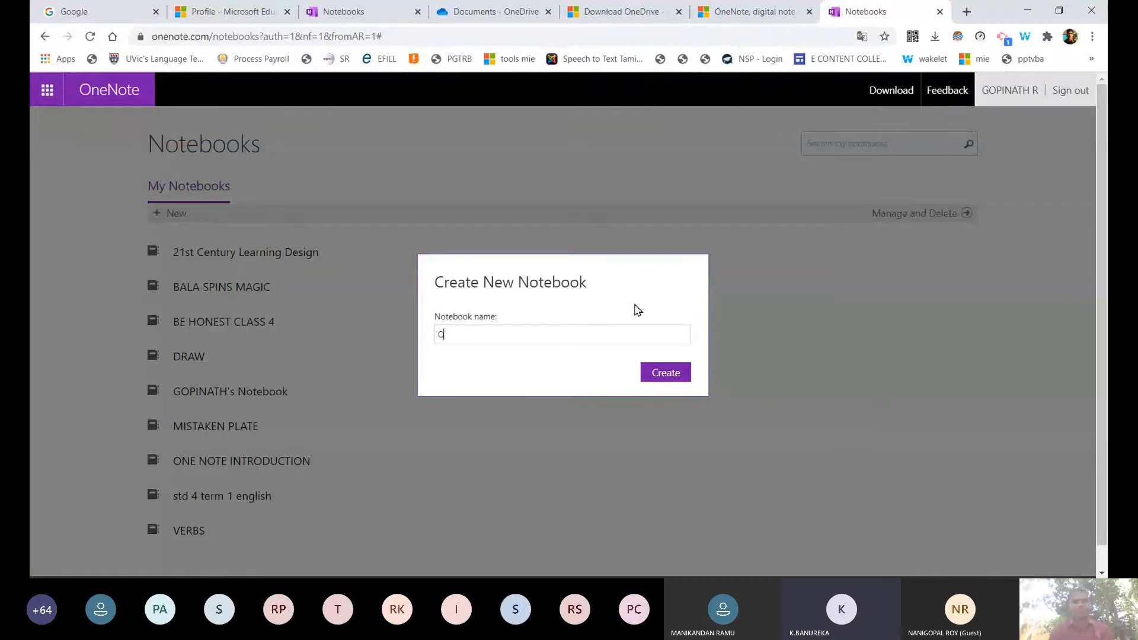
text(NE NOTE SESS)
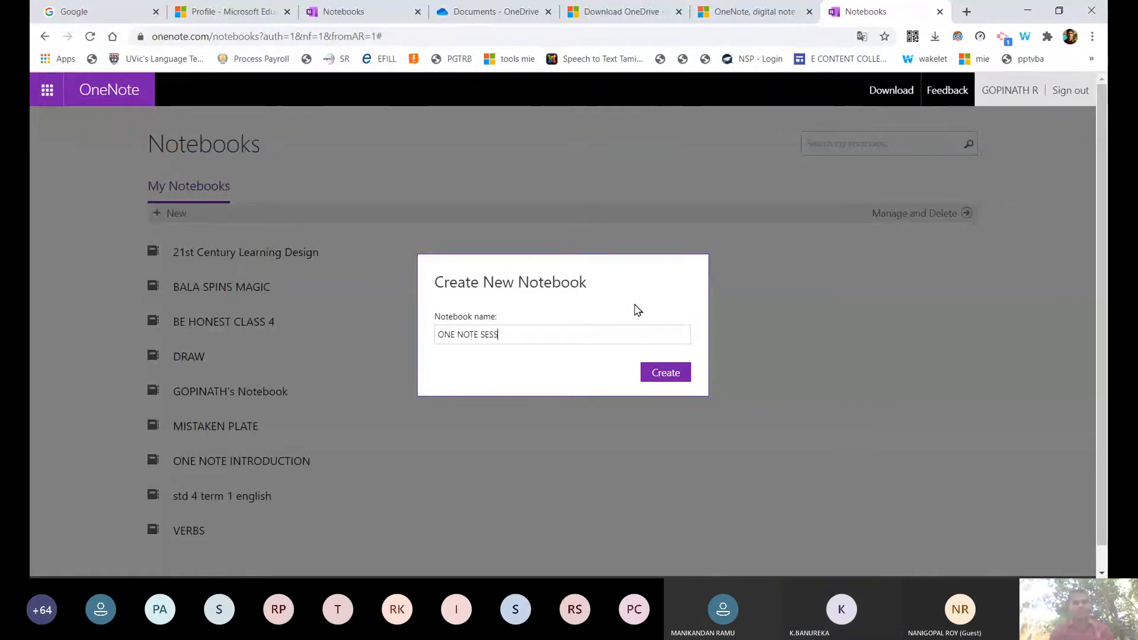
text(ION GO)
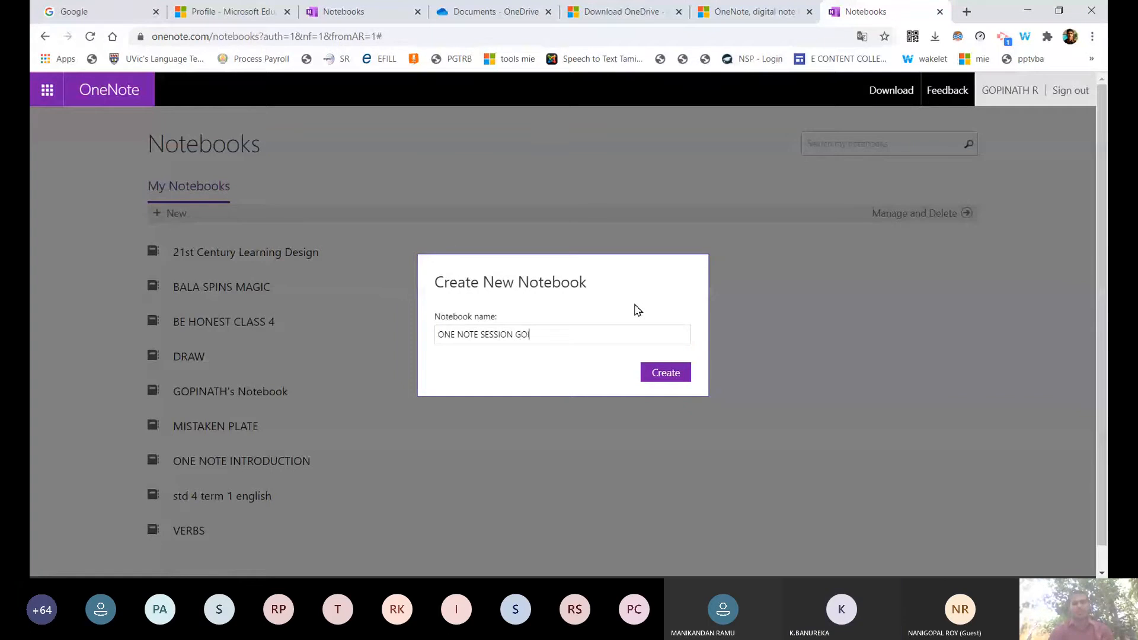
text(PINATH)
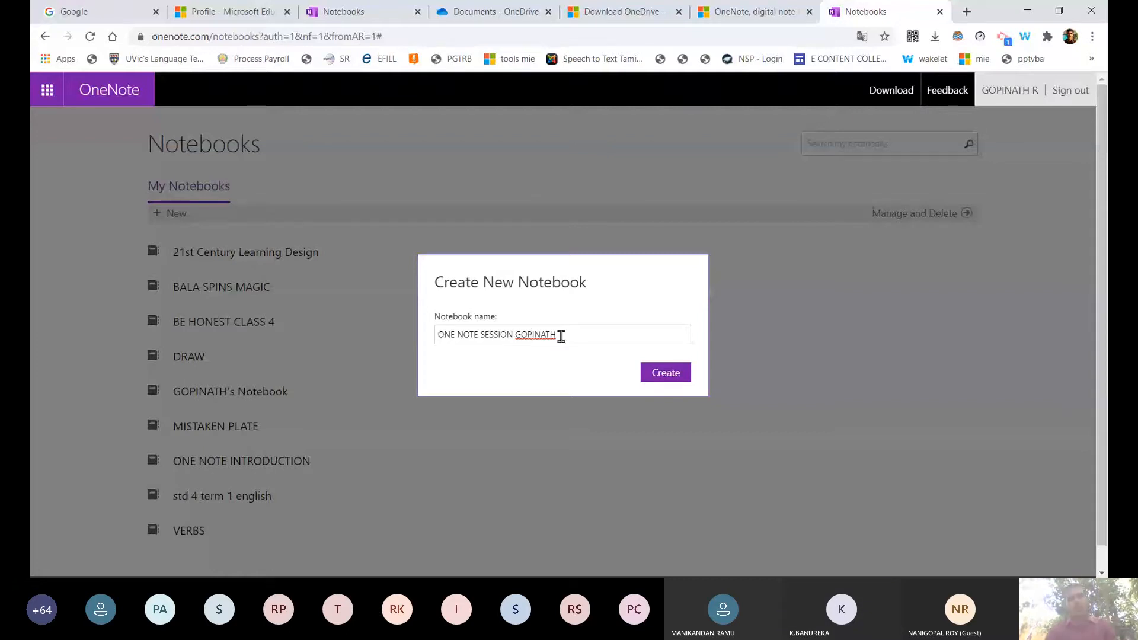
key(Return)
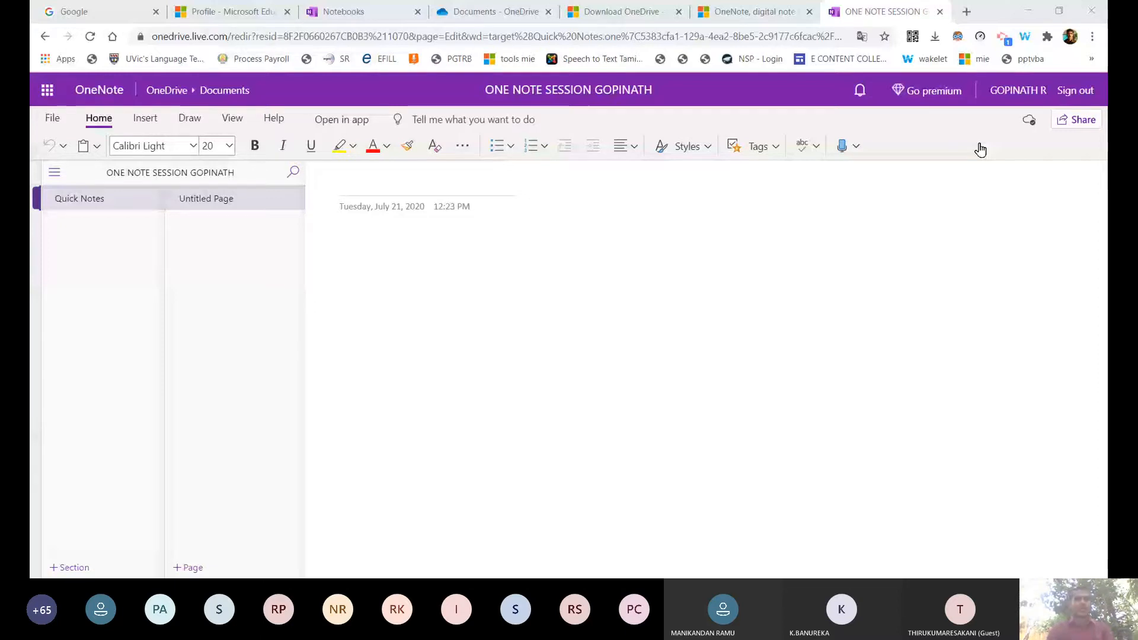
Title the page 'ONE NOTE MICROSFOT OFFICE APPLICATIONS LIST'.
click(638, 481)
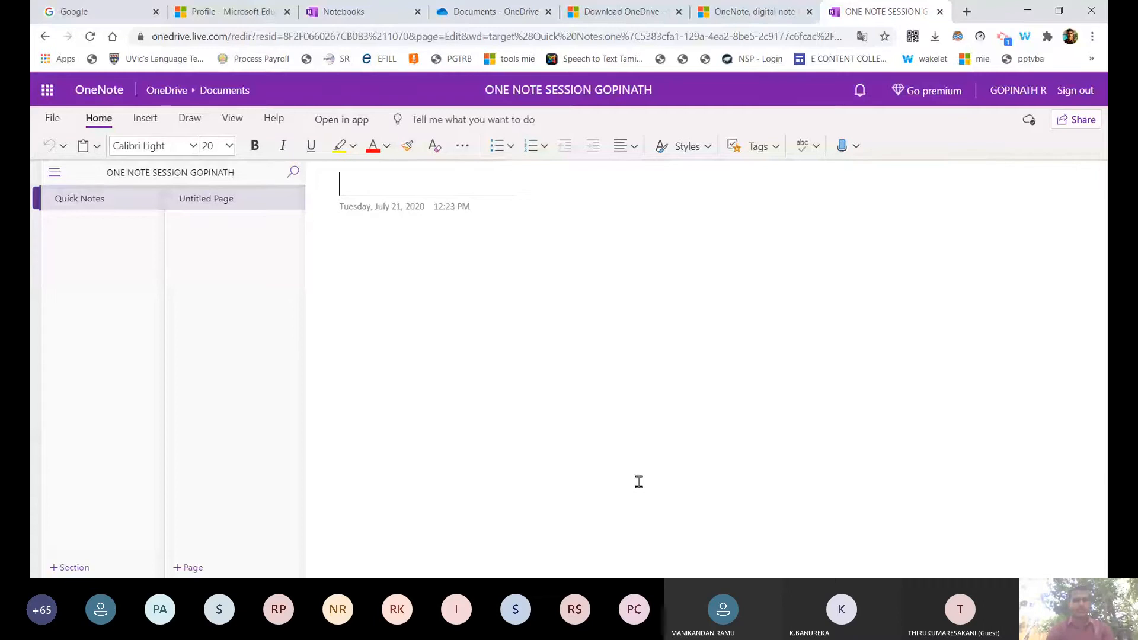
text(O)
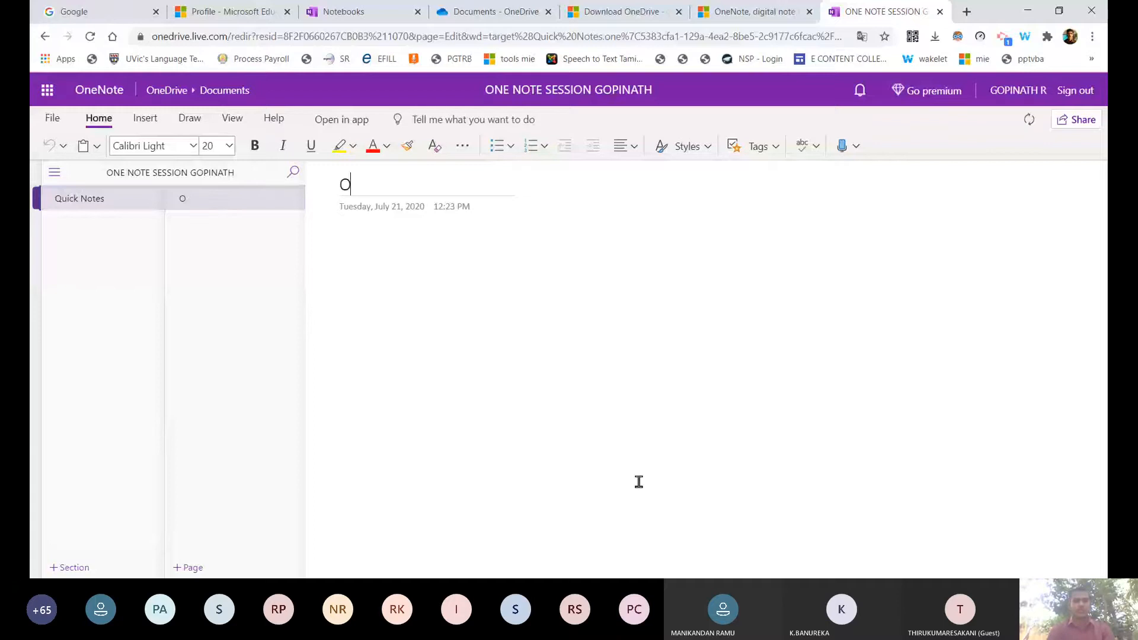
text(NE NOTE )
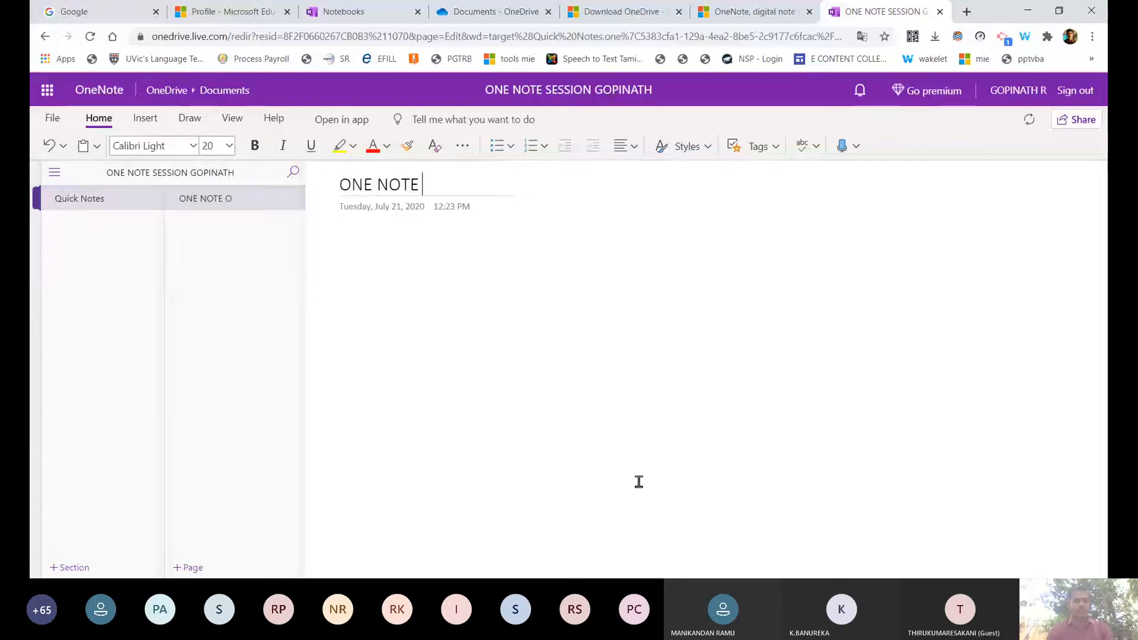
text(MICROSFOT)
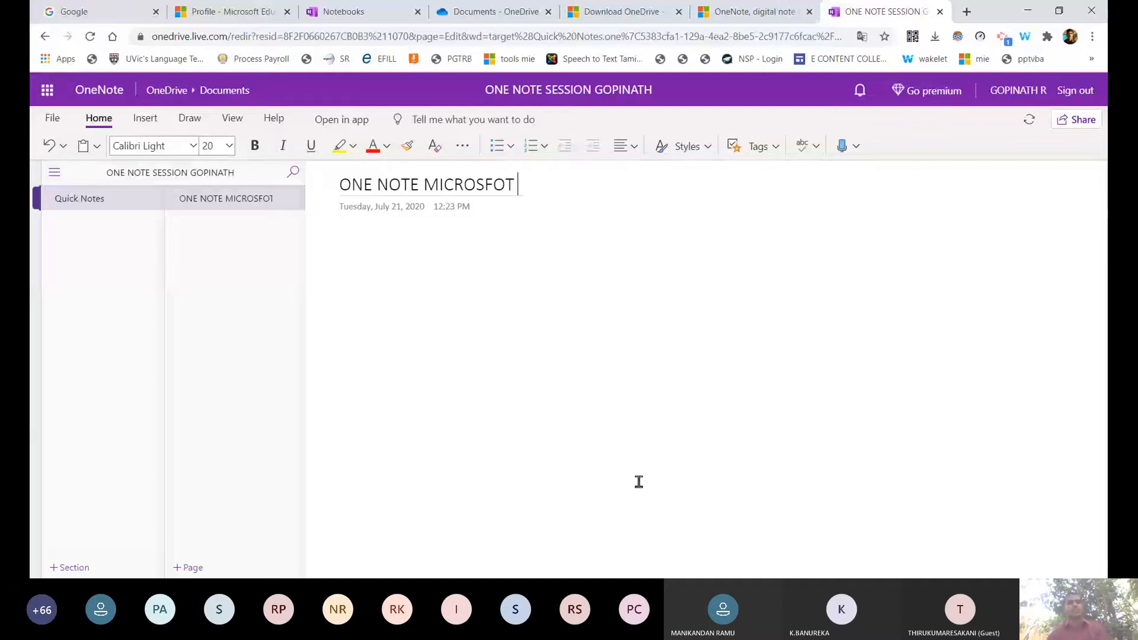
text(OFFICE APPLICATIONS LI)
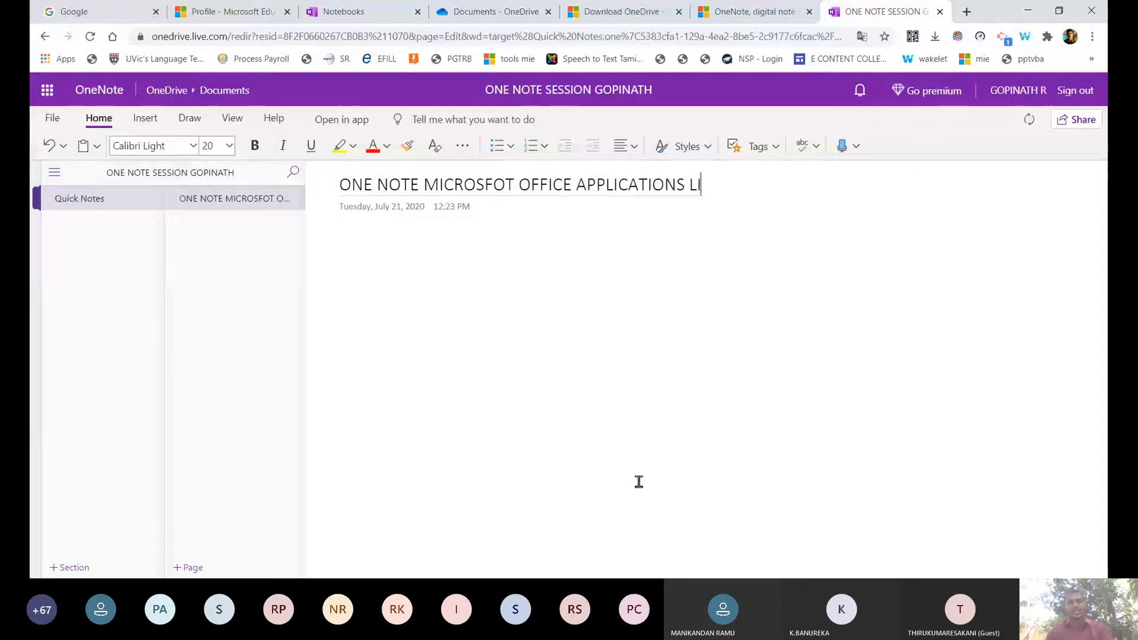
text(ST)
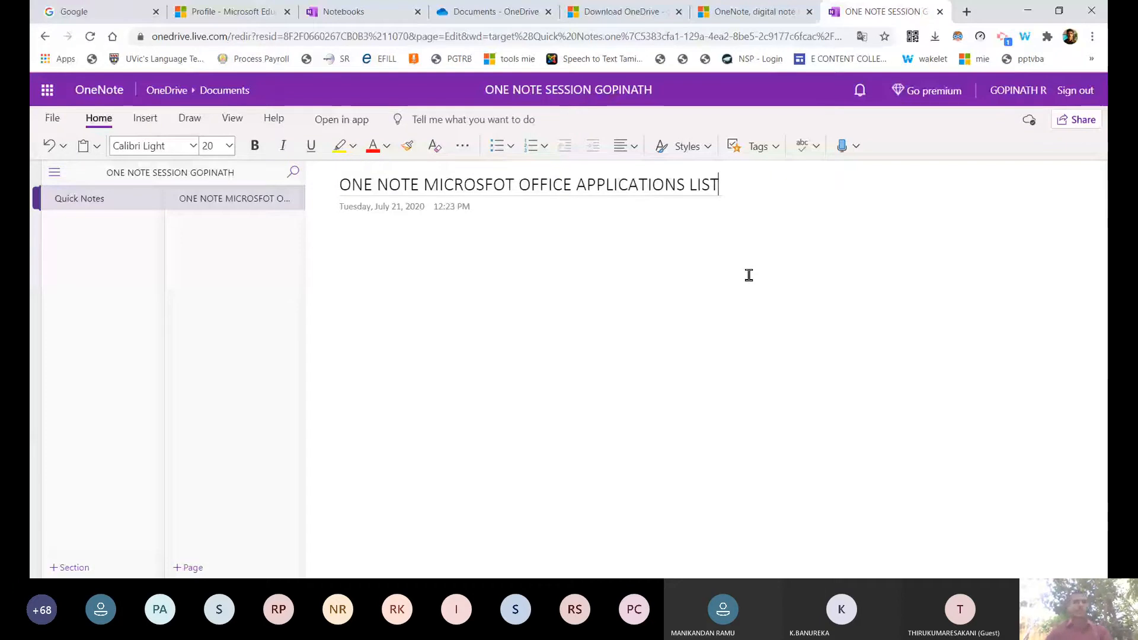
Type 'WELCOME TO MICROSOFT IN EDUCATION' in the page body below the date.
click(383, 236)
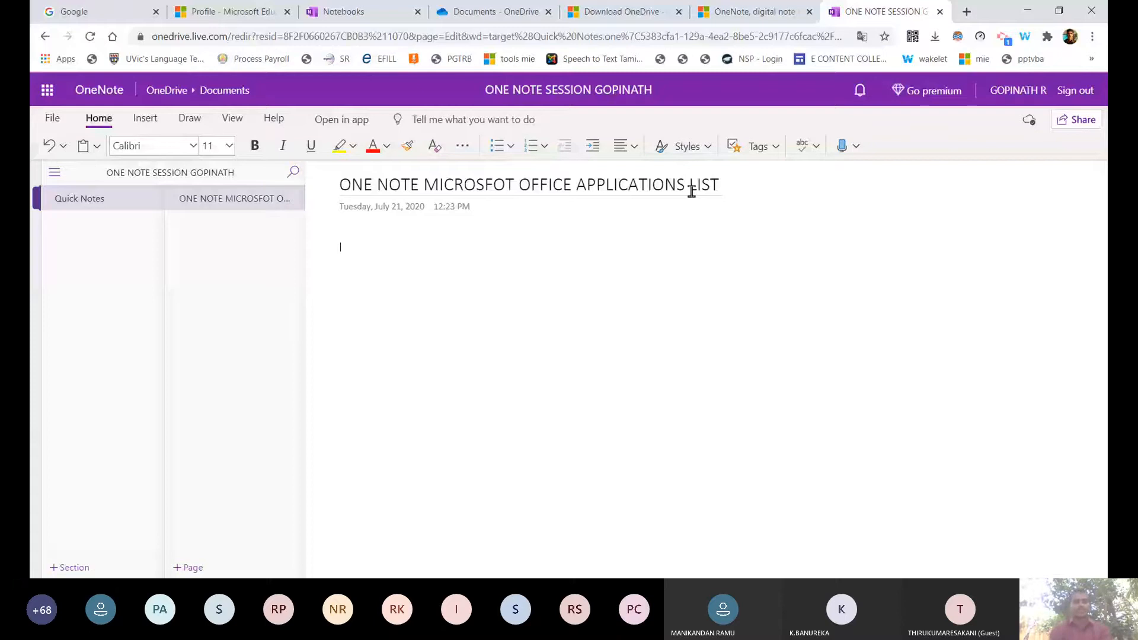
text(WELCOME YO)
key(BackSpace)
key(BackSpace)
text(TO)
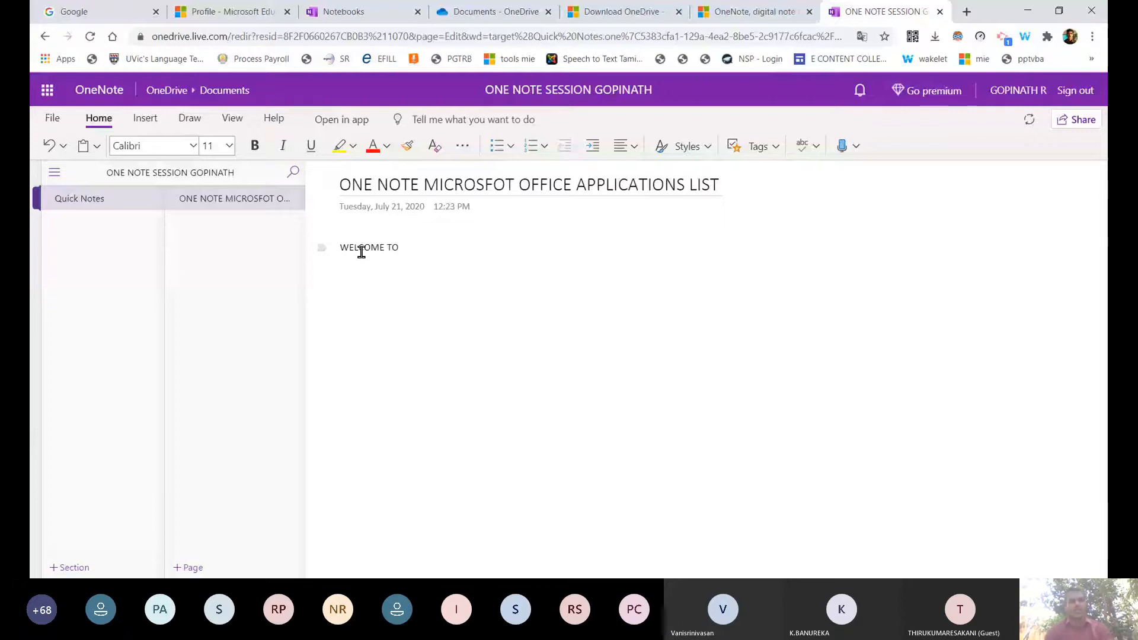
text(P)
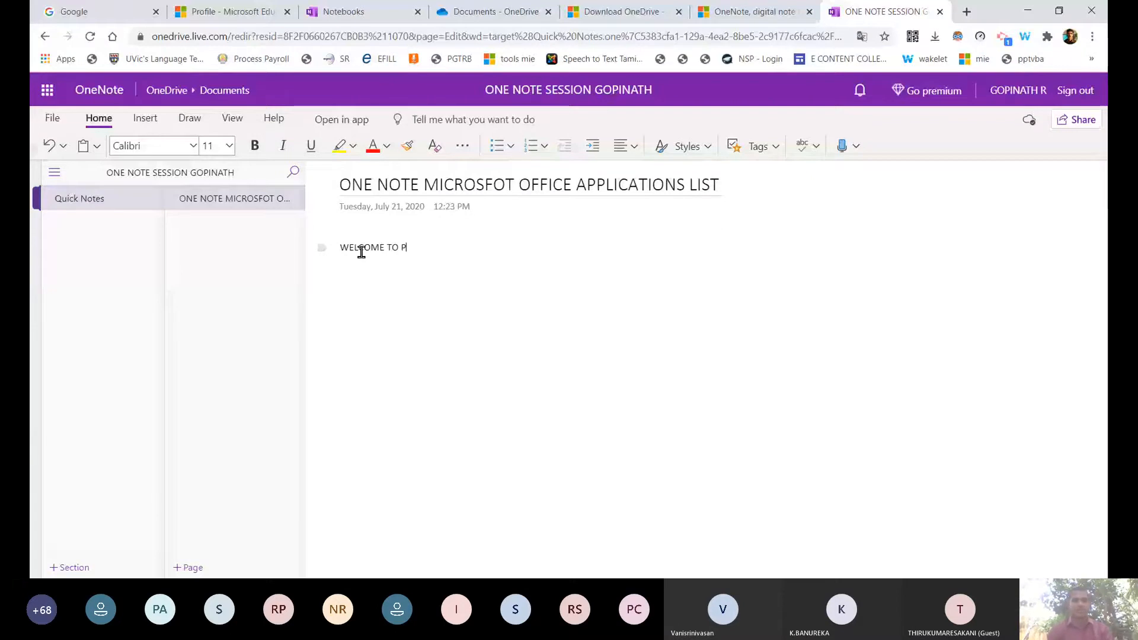
key(BackSpace)
text(MIC)
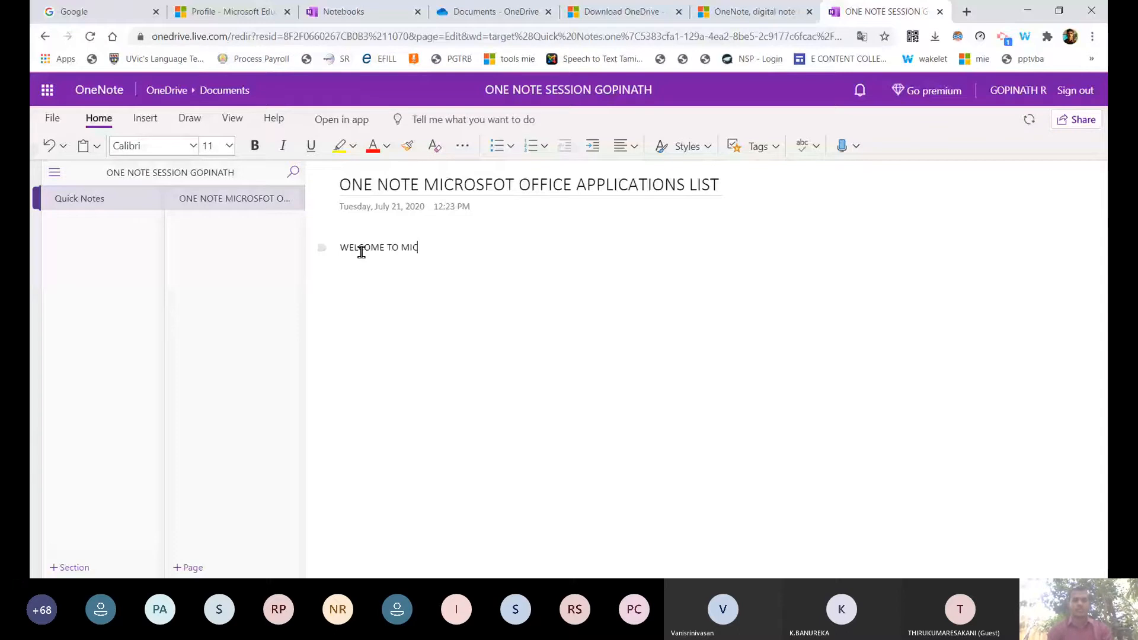
text(ROSOFT IN)
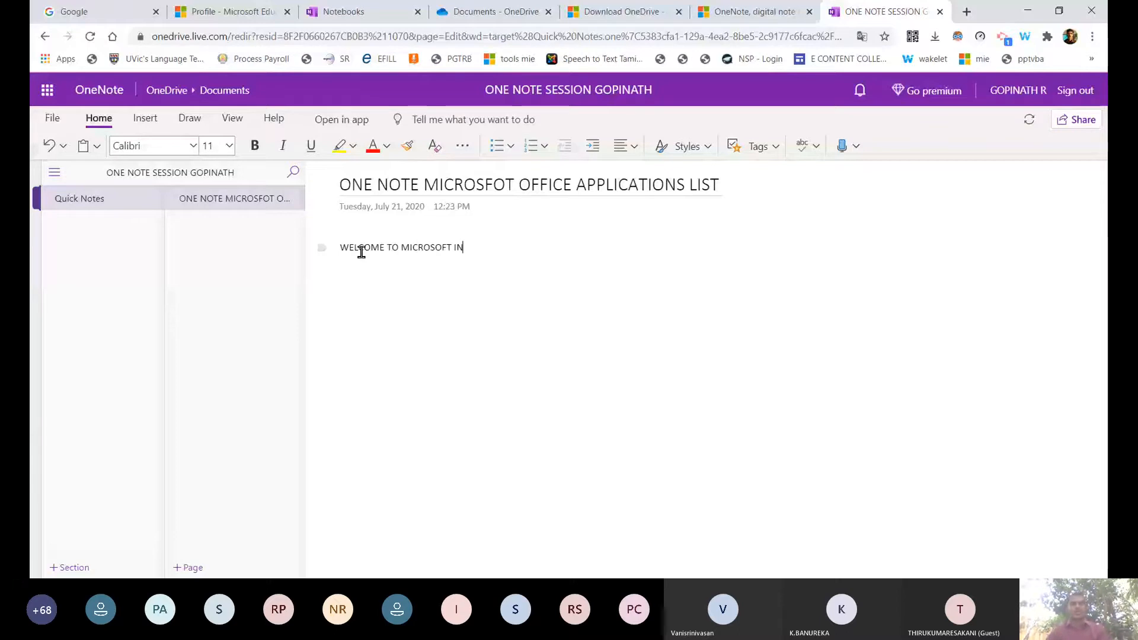
text( EDUCATION)
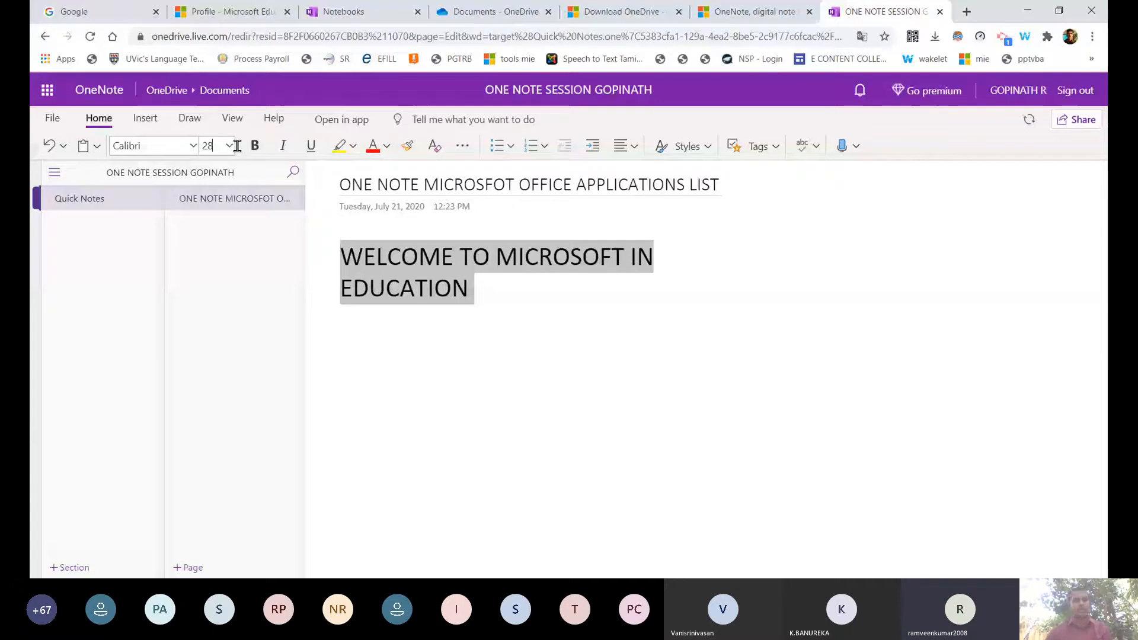
Make the welcome line bold red with yellow highlight, adding an unhighlighted bold red 'ONE NOTE' line.
click(255, 146)
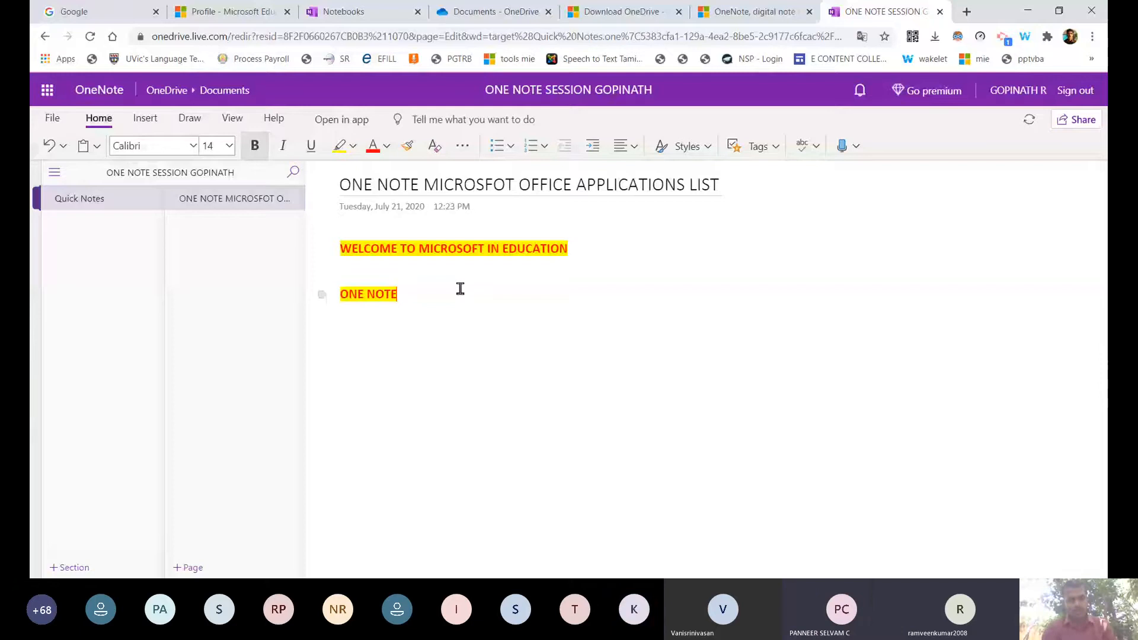
key(ctrl+z)
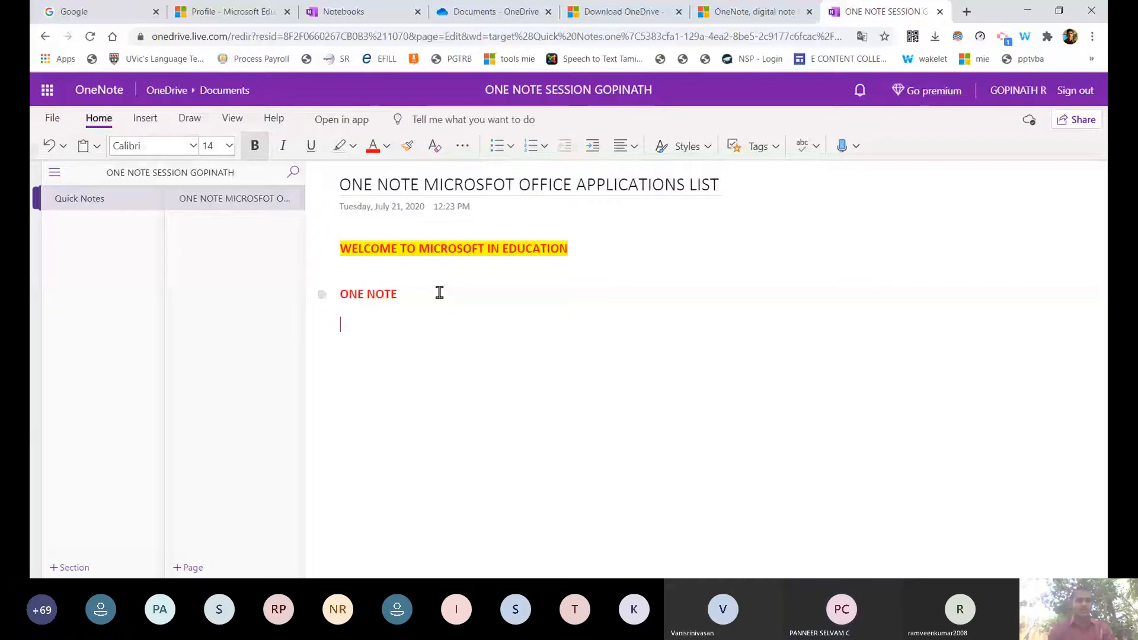
Add ONE DRIVE, OFFICE 365, FLOW and SWAY as lines under ONE NOTE.
text(ONE)
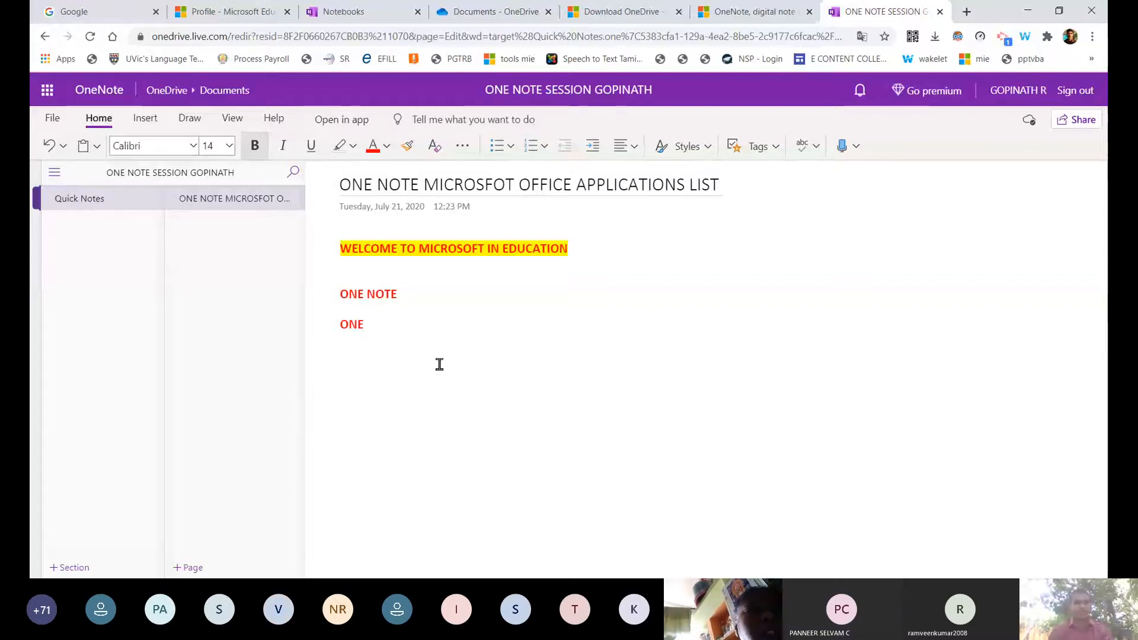
text(DRIVE)
key(Return)
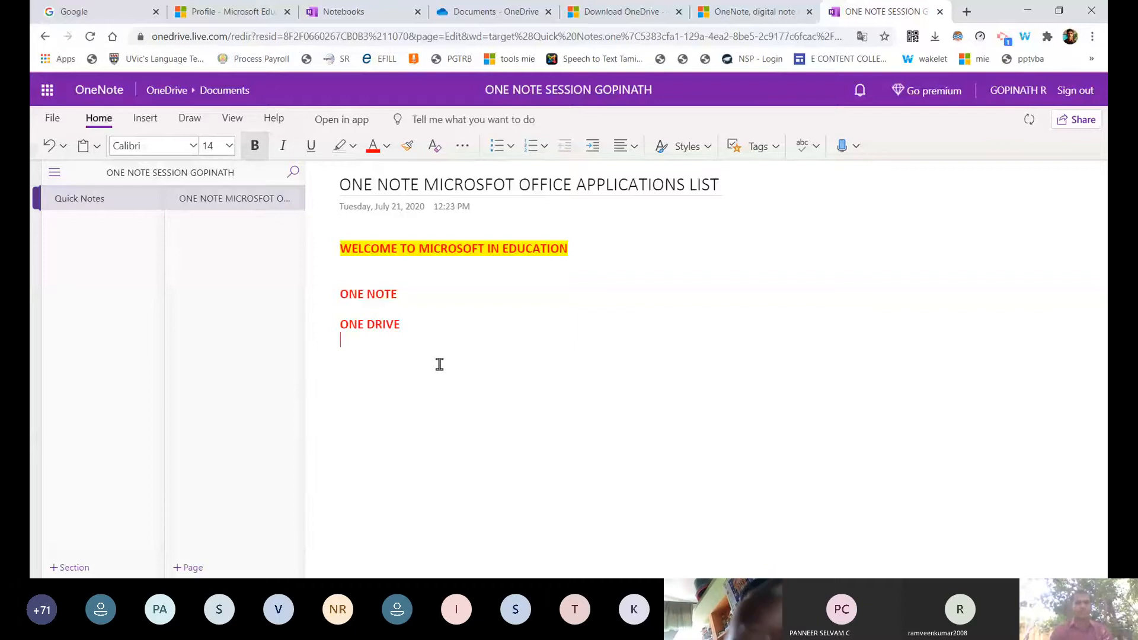
text(OFFICE)
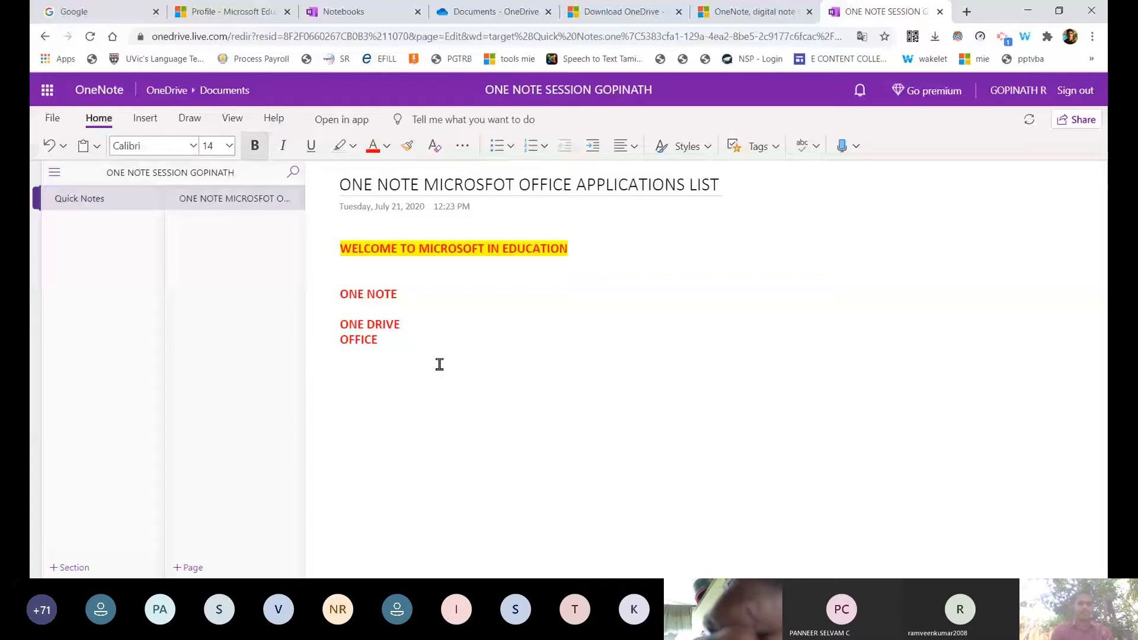
key(Return)
key(End)
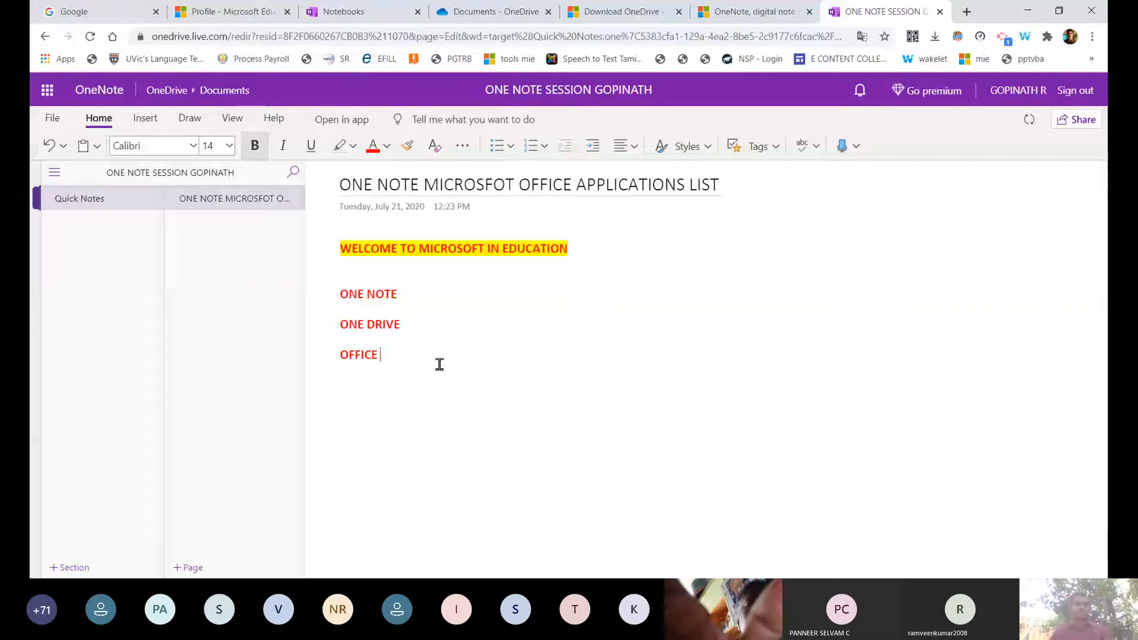
text(365)
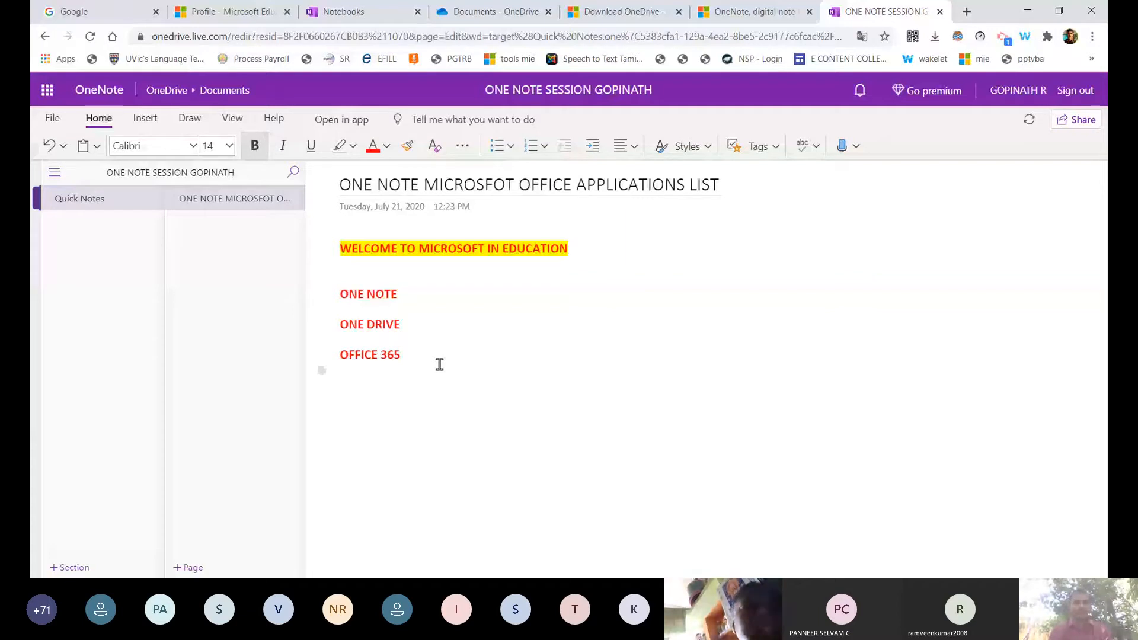
key(Return)
text(FLOW)
key(Return)
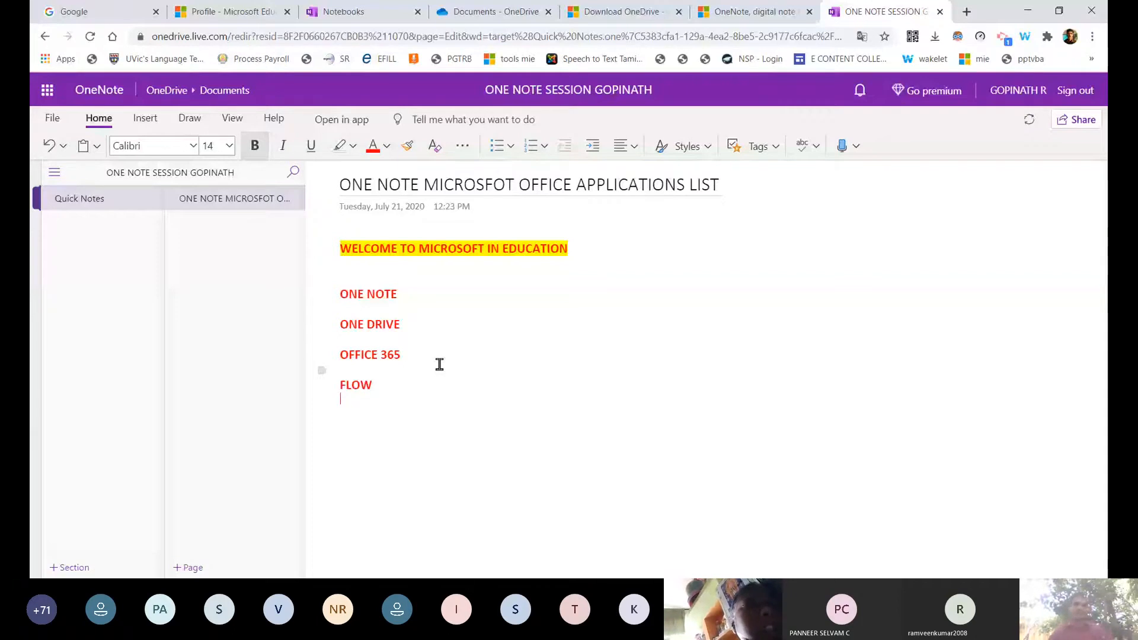
text(SWAY)
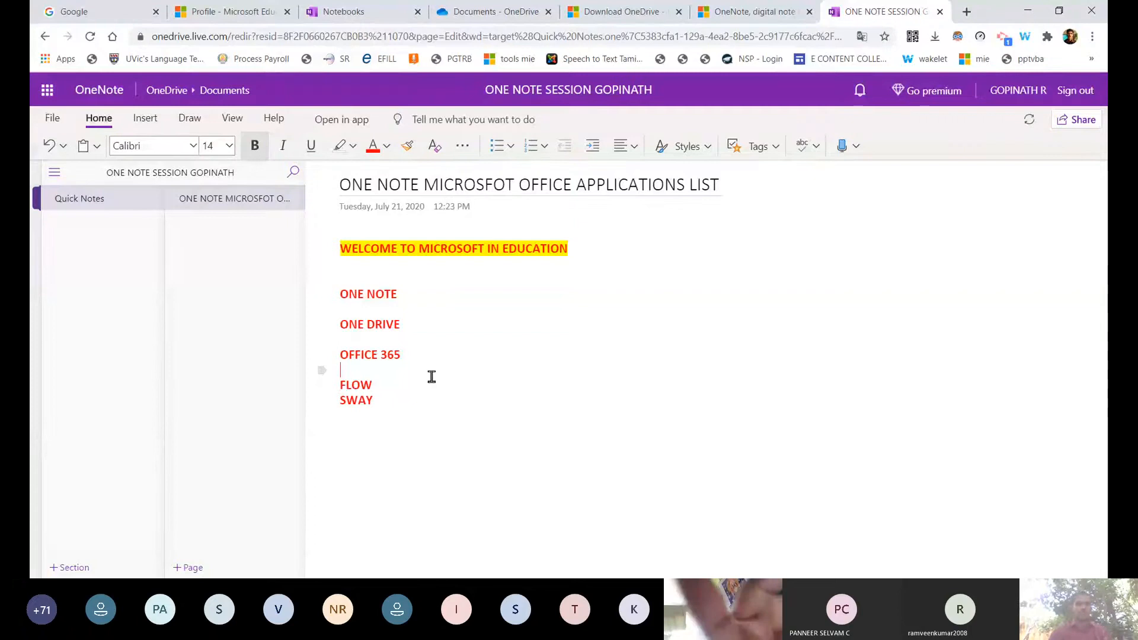
Replace FLOW with OUTLOOK in the app list.
click(399, 384)
key(BackSpace)
key(BackSpace)
key(BackSpace)
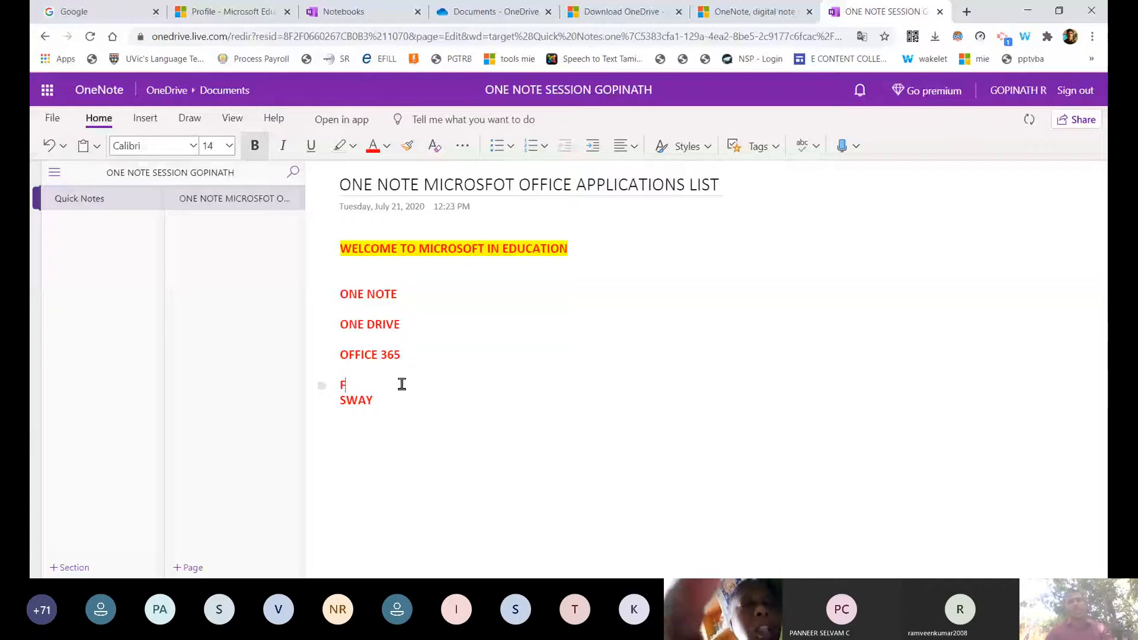
key(BackSpace)
text(OUTLOOK)
key(Return)
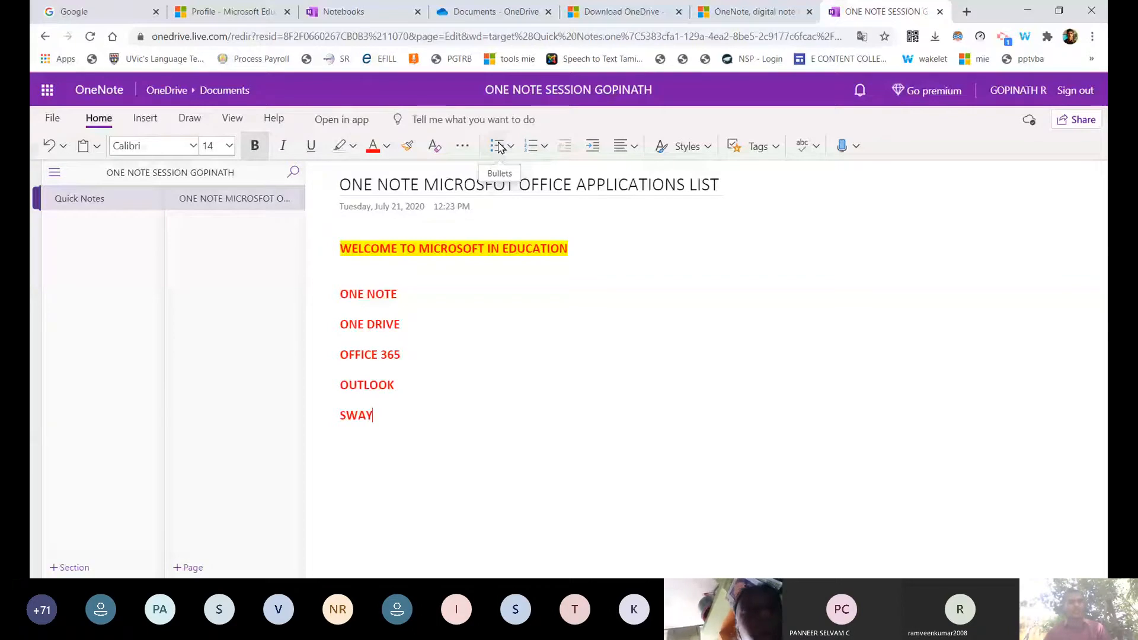
Turn the five app names, ONE NOTE through SWAY, into a bulleted list.
drag(412, 300, 422, 420)
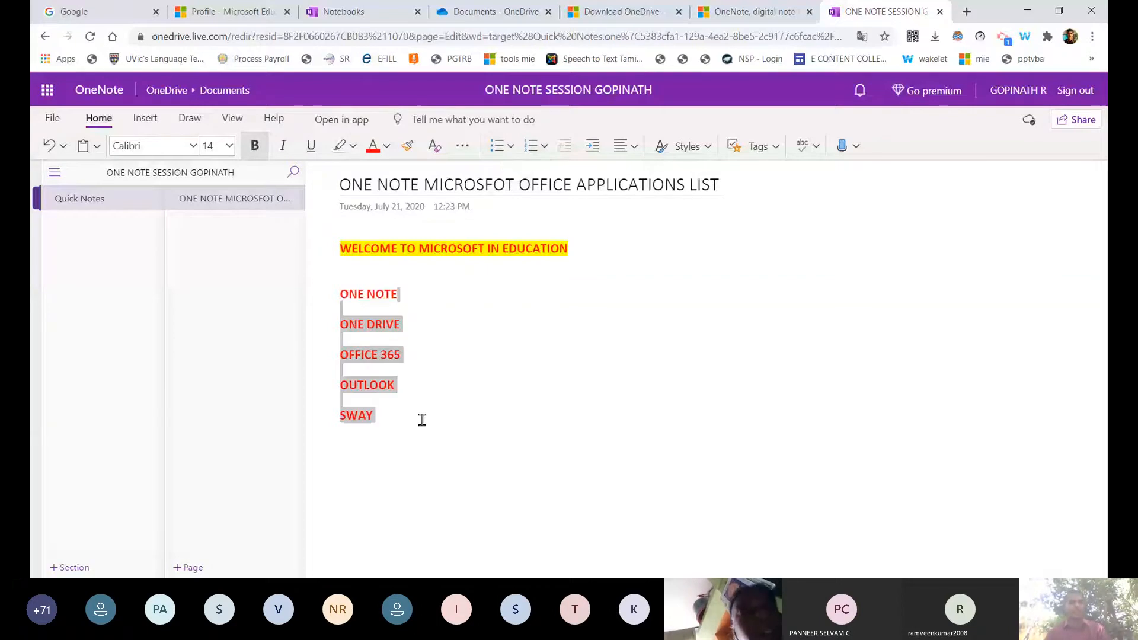
click(497, 146)
click(478, 403)
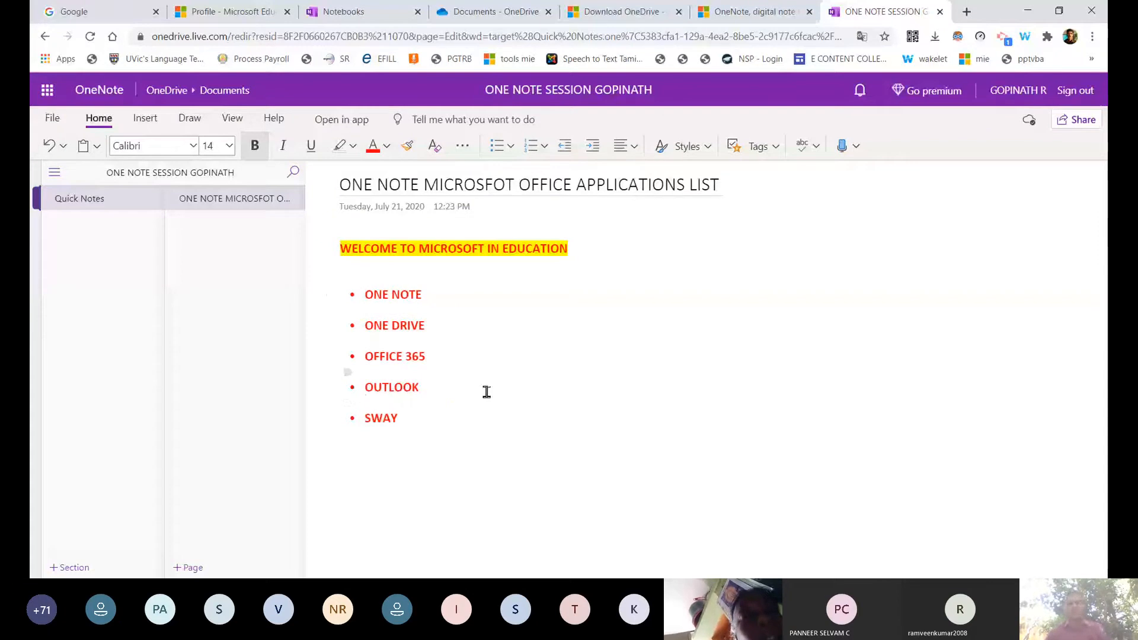
Insert an empty line right after ONE NOTE.
click(488, 423)
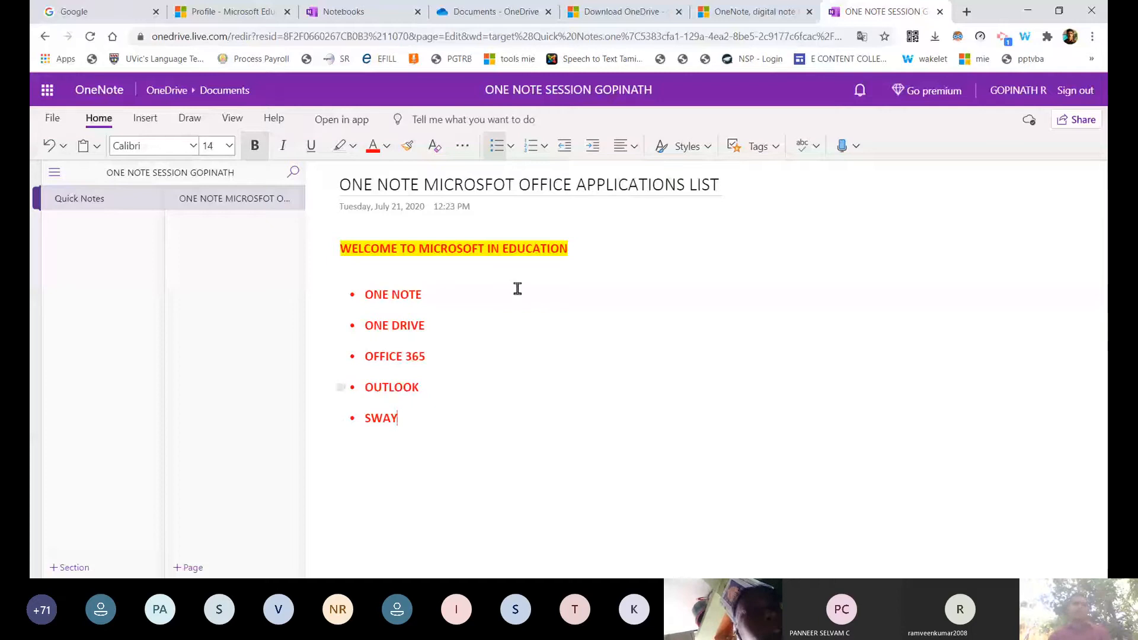
click(469, 302)
key(Return)
key(Return)
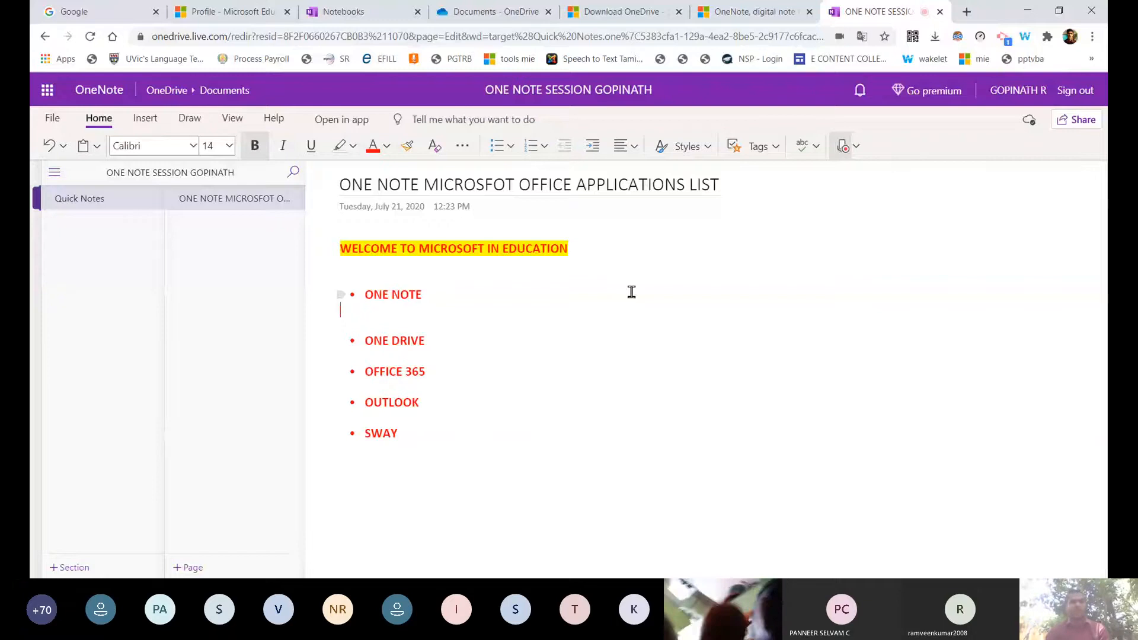
Erase the mistyped sentence under ONE NOTE and switch on Dictate.
text(Now my personal now going)
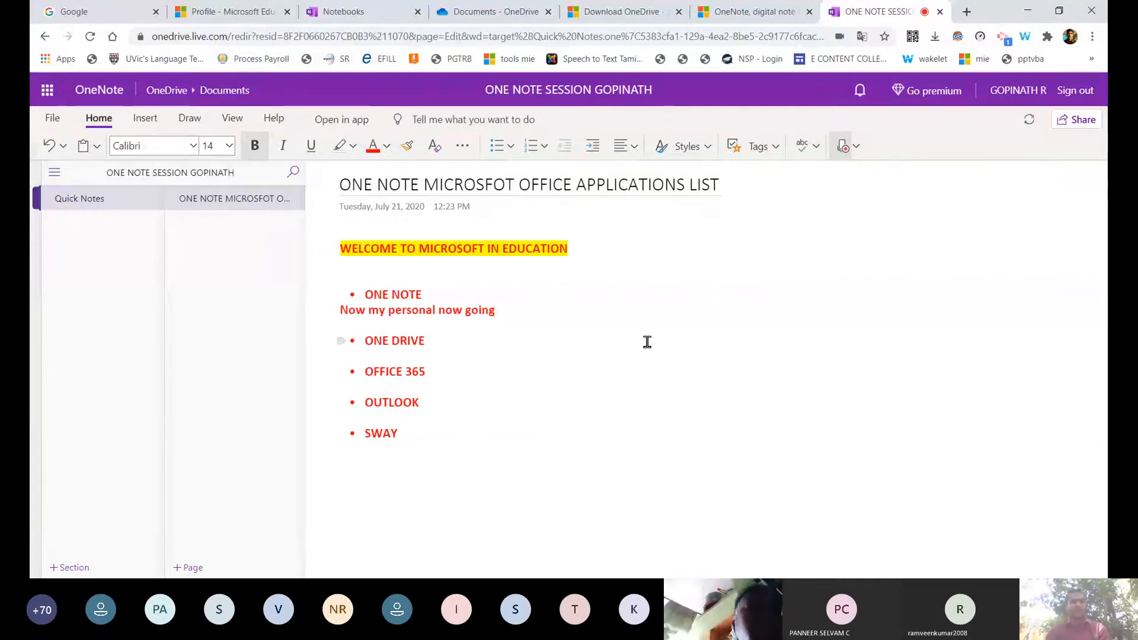
key(BackSpace)
key(BackSpace)
key(BackSpace)
key(BackSpace)
key(BackSpace)
key(BackSpace)
key(BackSpace)
key(BackSpace)
key(BackSpace)
key(BackSpace)
key(BackSpace)
key(BackSpace)
key(BackSpace)
key(BackSpace)
key(BackSpace)
key(BackSpace)
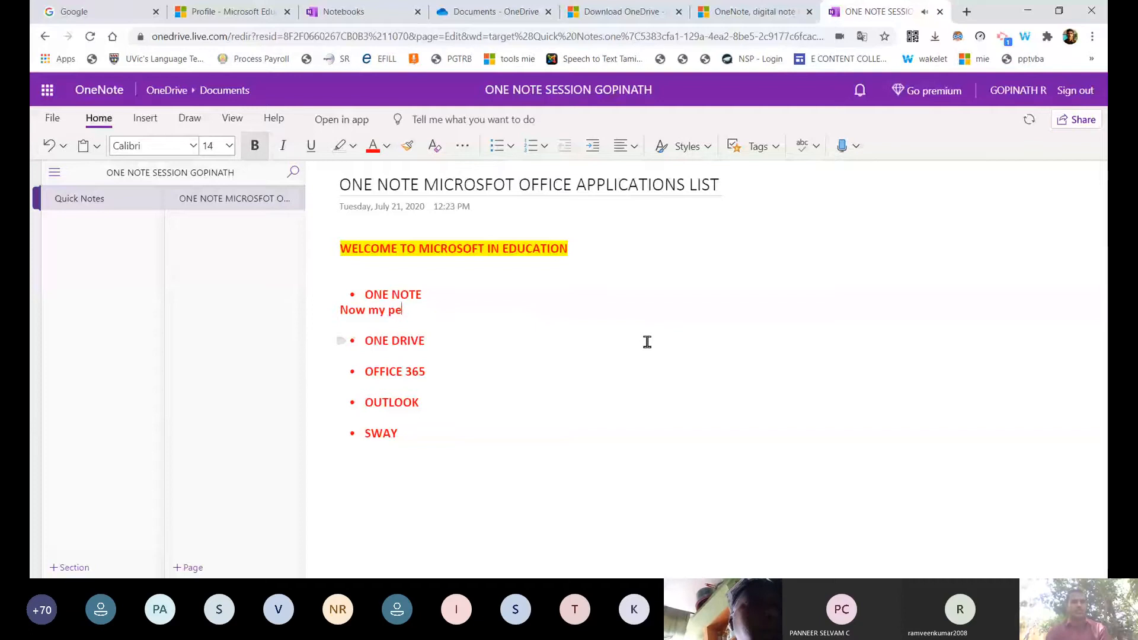
key(BackSpace)
key(BackSpace)
key(BackSpace)
key(BackSpace)
key(BackSpace)
key(BackSpace)
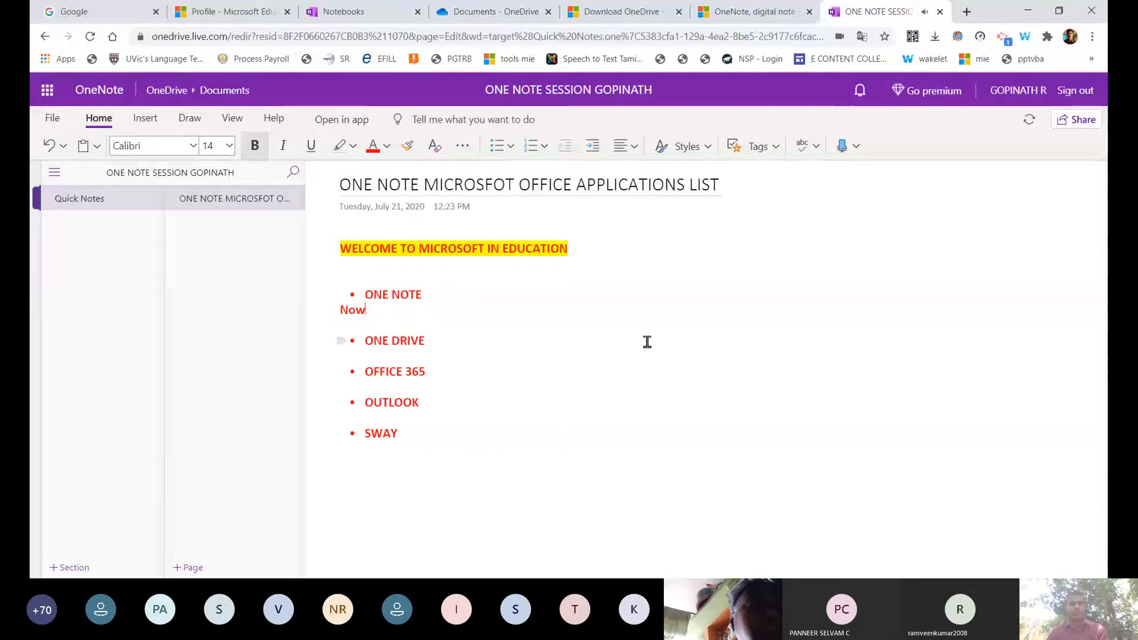
key(BackSpace)
key(BackSpace)
key(BackSpace)
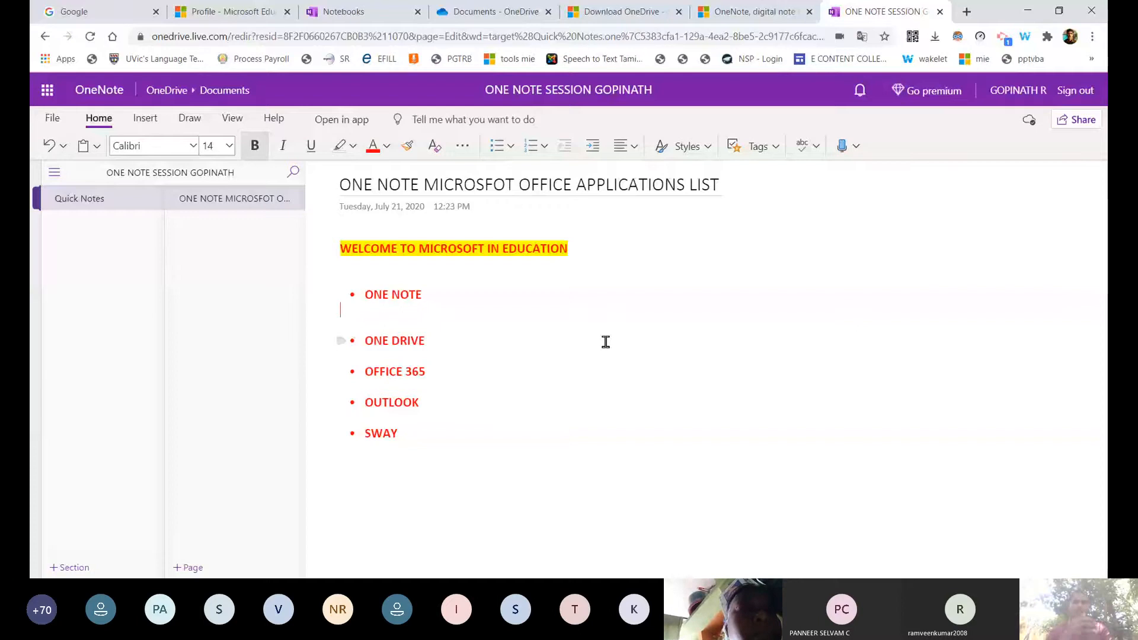
click(841, 145)
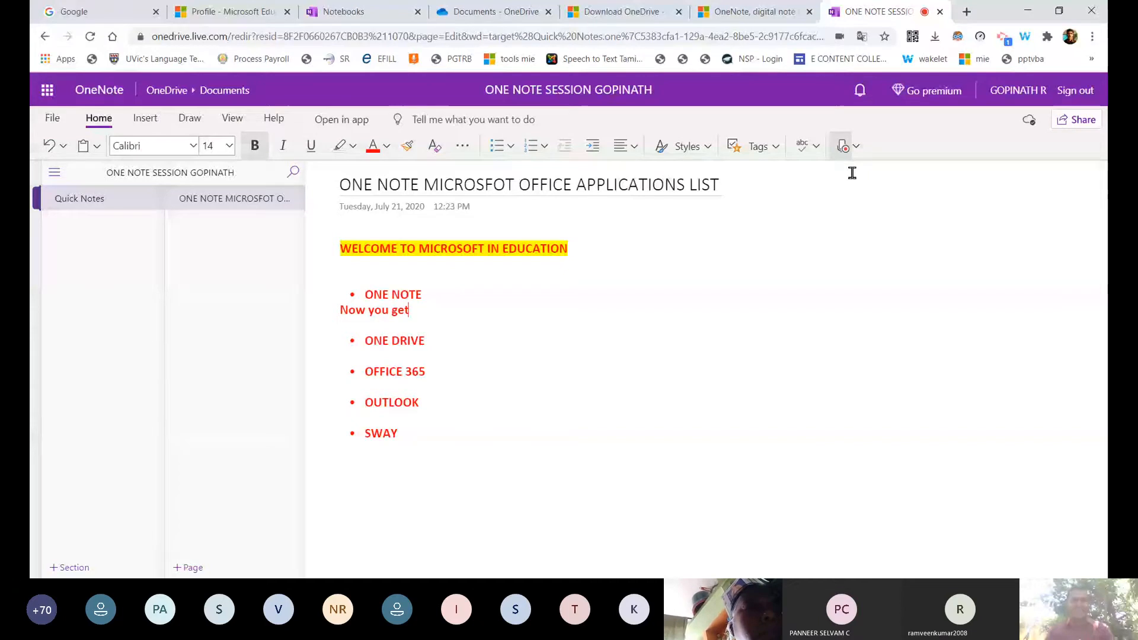
Dictate a paragraph welcoming viewers to OneNote and describing creating a workbook.
text(welcome to OneNote this is one of the)
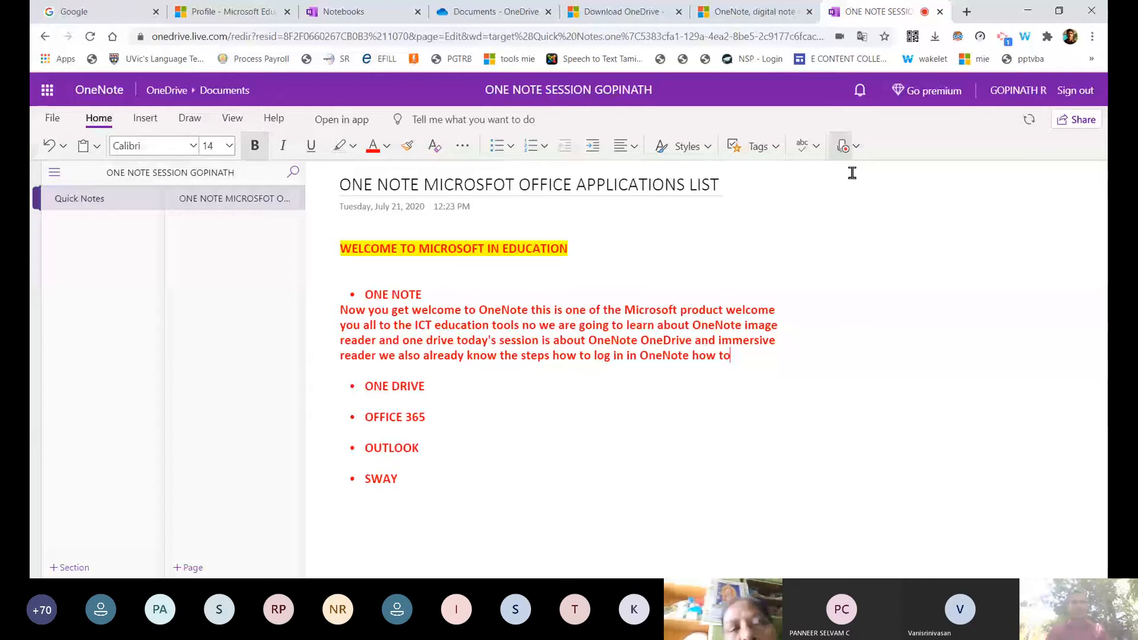
text(create your workbook in OneNote we are learning about)
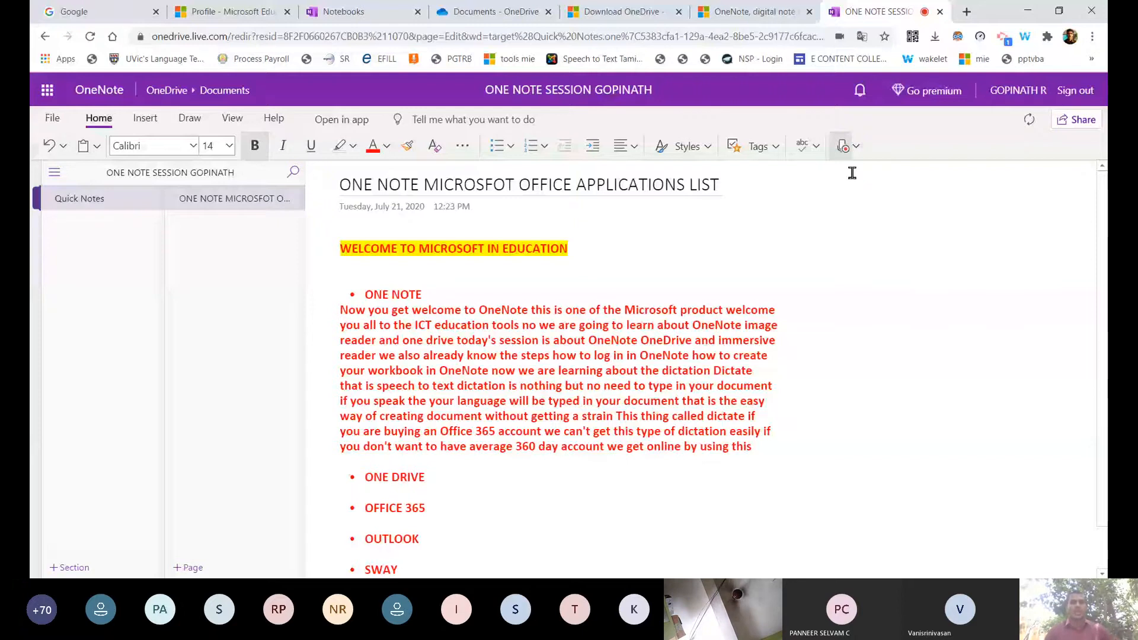
Check the list of dictation languages, then close it and keep dictating.
click(856, 146)
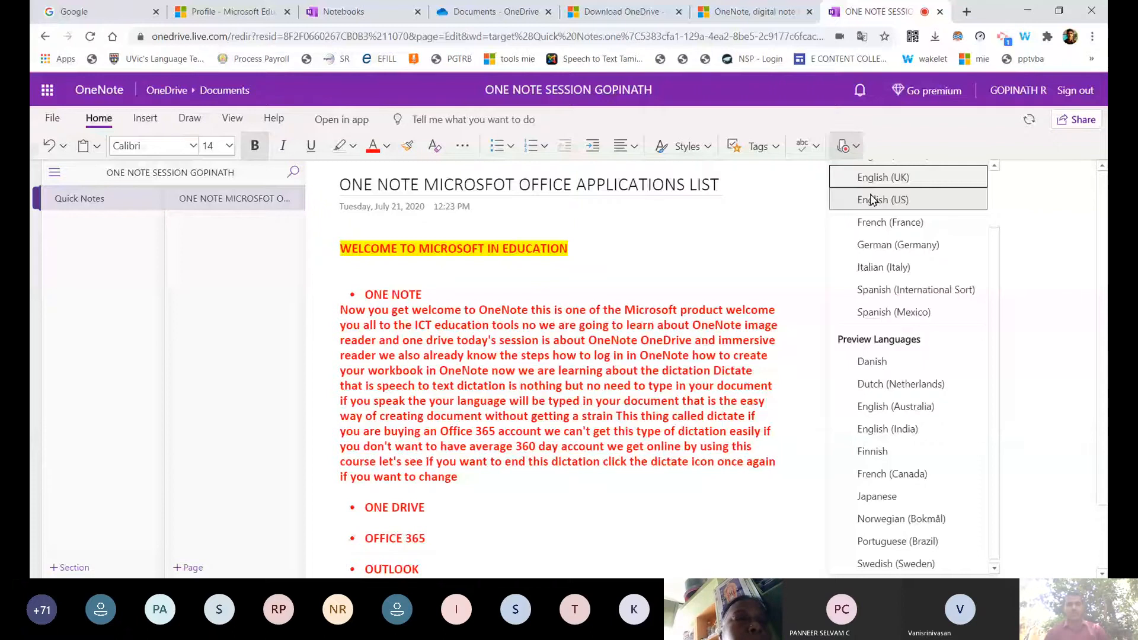
click(873, 199)
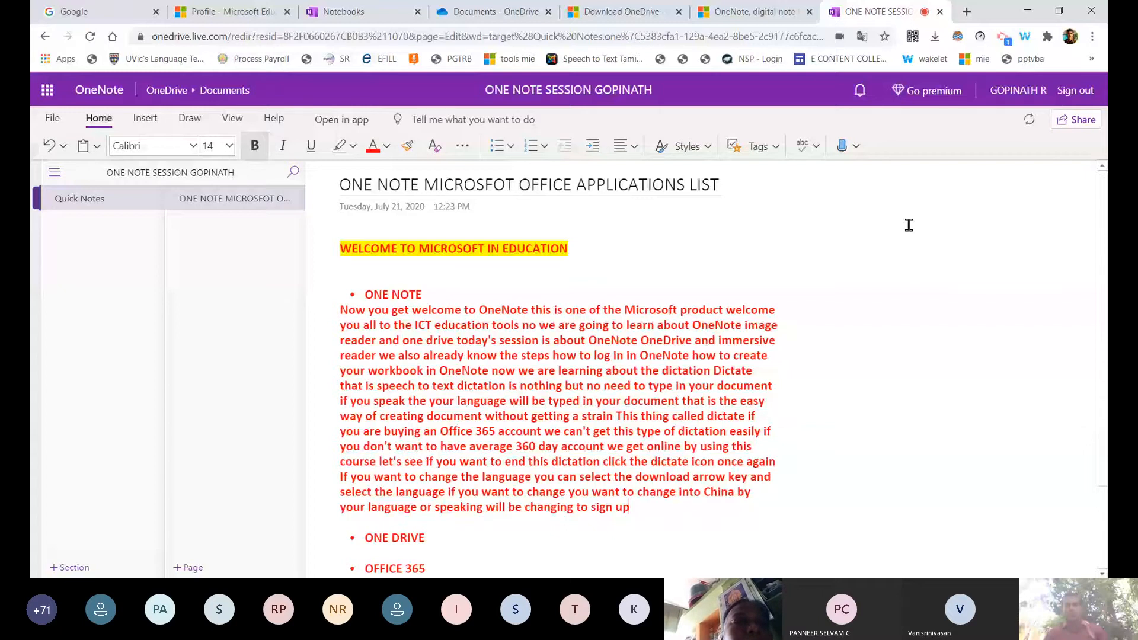
Dictate German phrases and a new welcome paragraph, then stop dictation.
scroll(831, 331, down, 2)
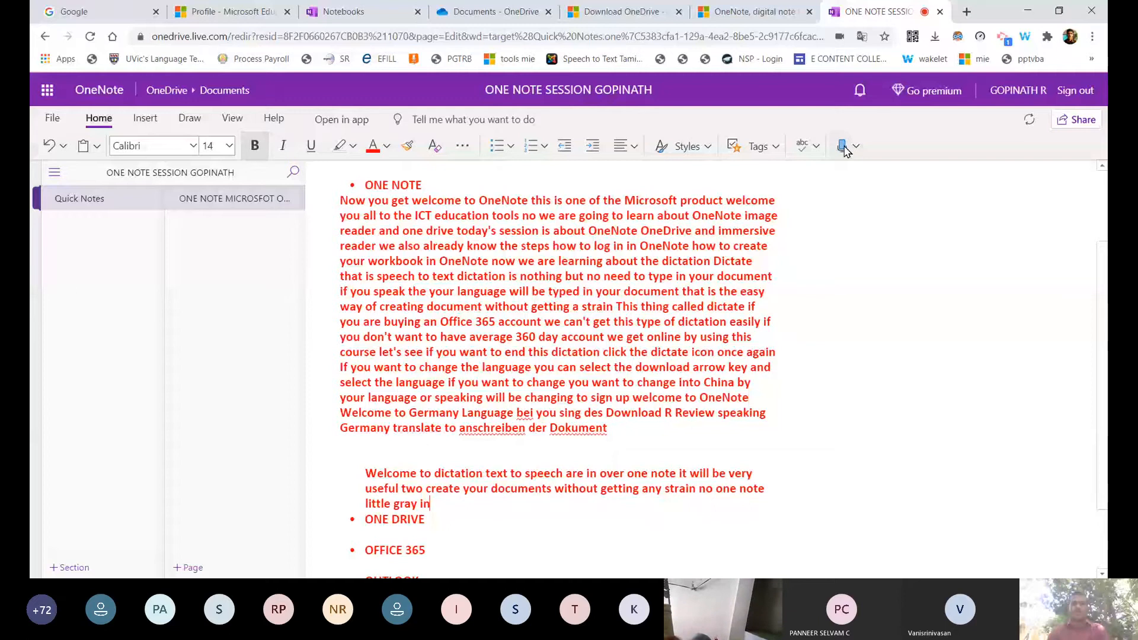
click(843, 147)
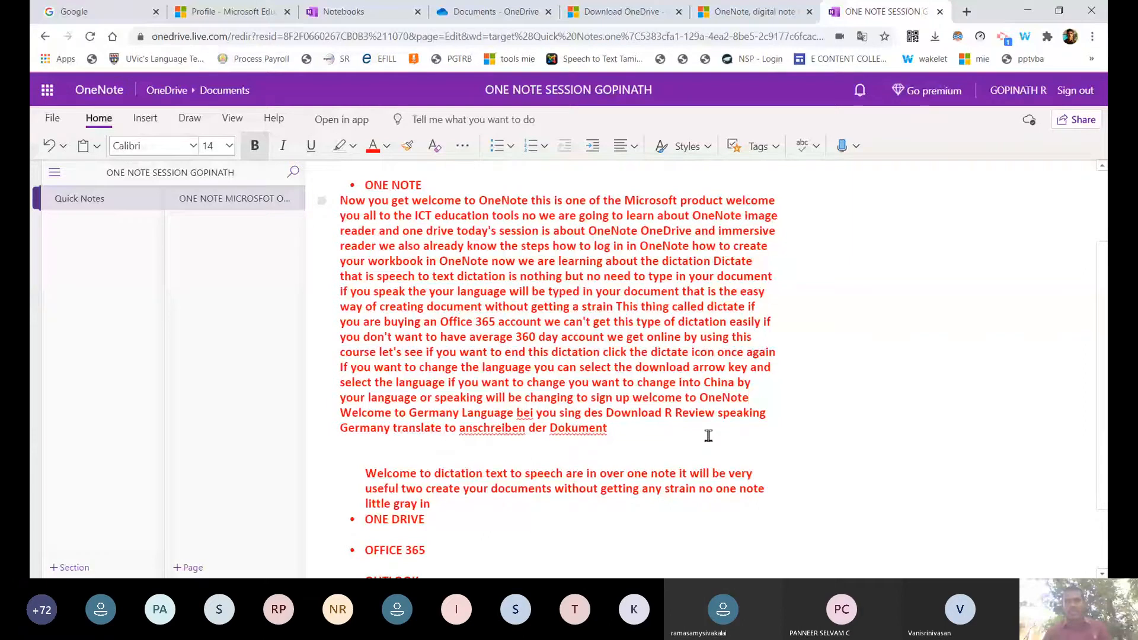
Insert blank lines after "Dokument" to separate it from the welcome paragraph.
key(Return)
key(Return)
key(Return)
key(Return)
scroll(709, 436, down, 3)
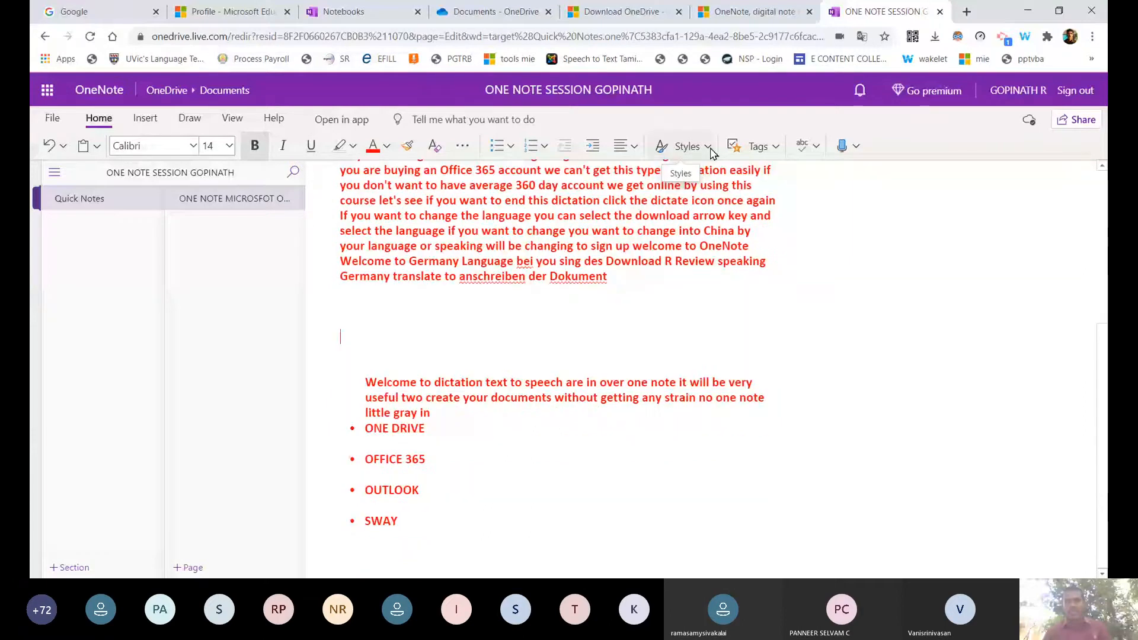
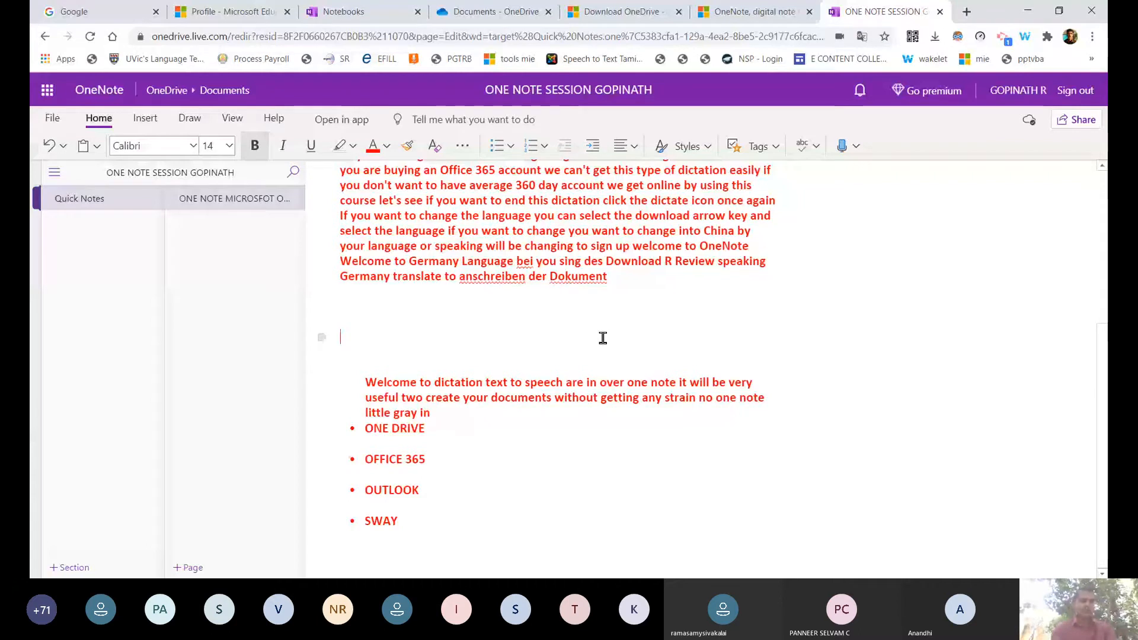
Move the insertion point up one line in the web notes before switching to desktop Quick Notes.
key(Up)
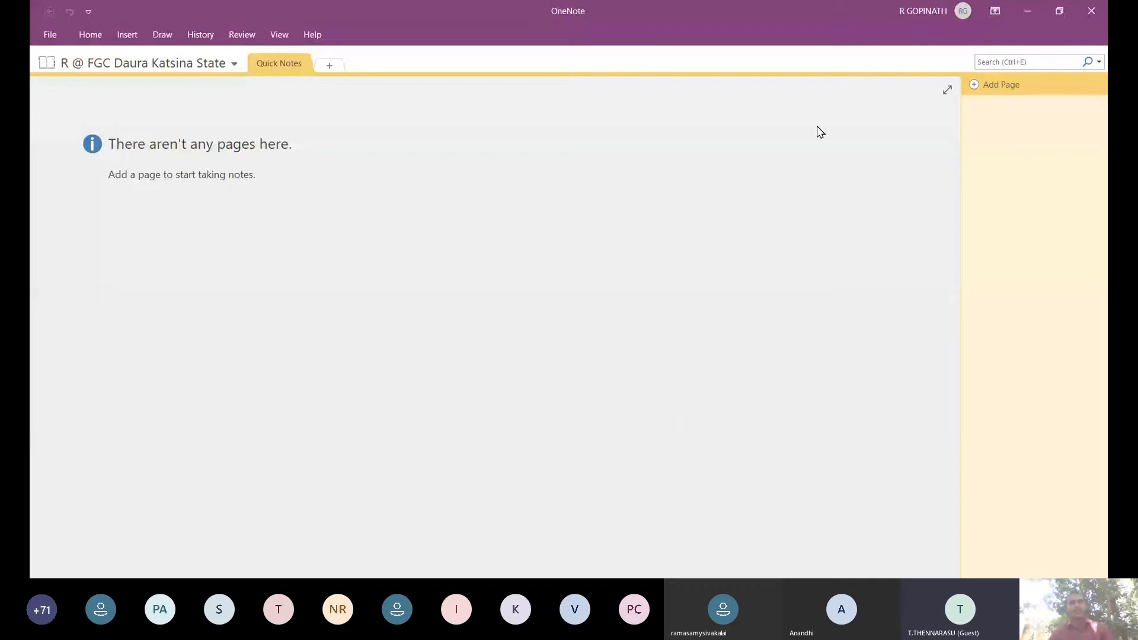
Add a Quick Notes page titled 'WELCOME TO ONE NOTE' and browse the Insert, Home and Draw tabs.
click(984, 86)
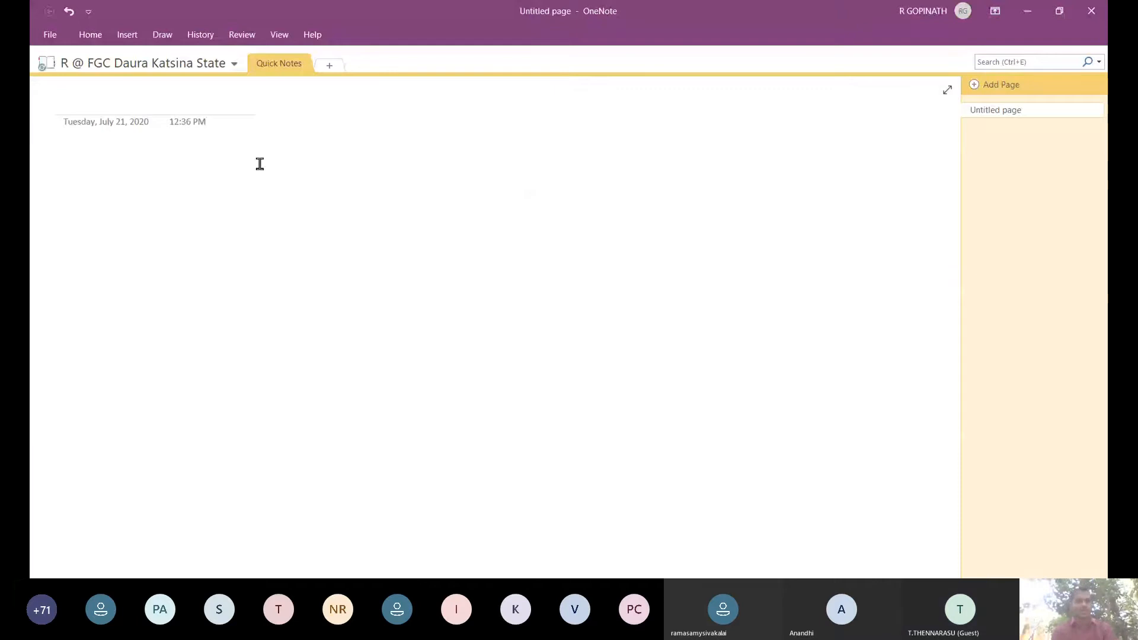
text(WELCOME )
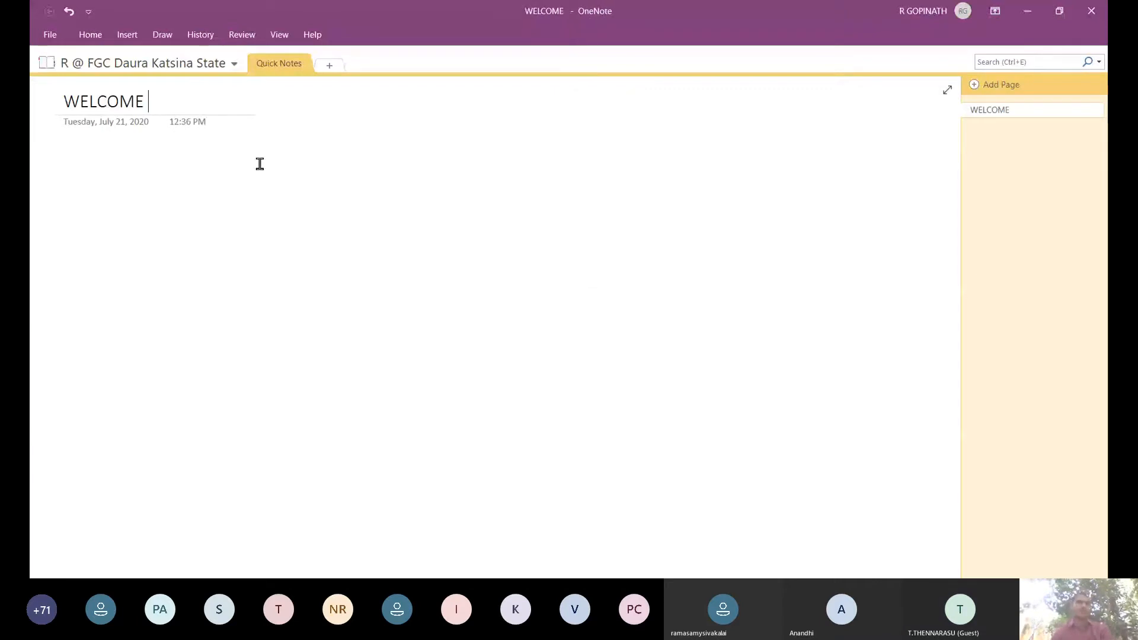
text(TO ONE NOTE)
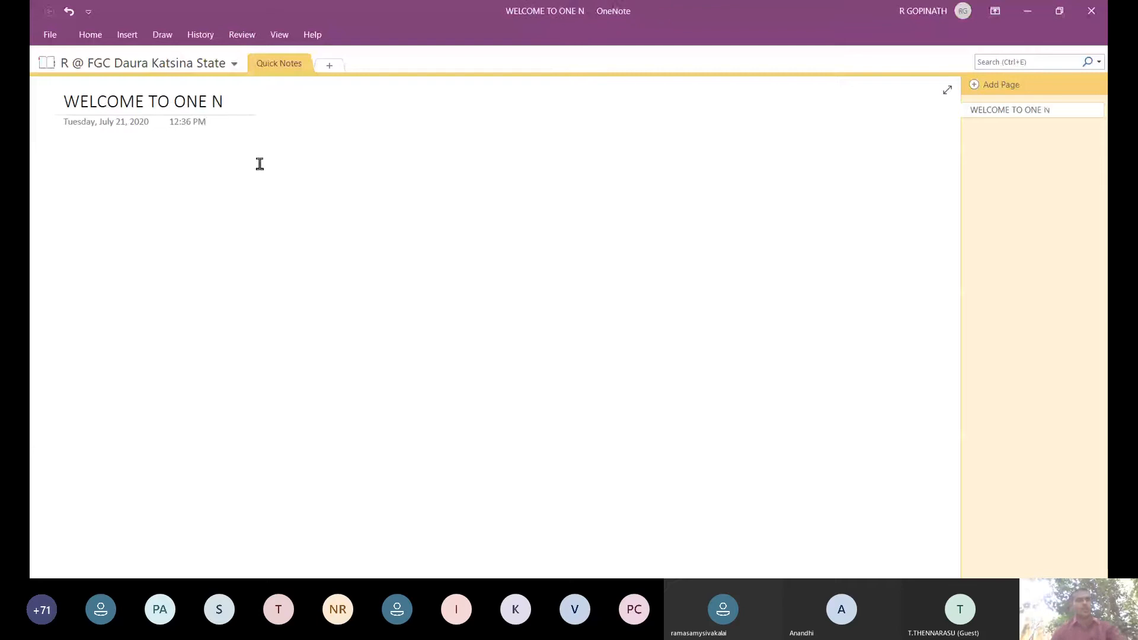
click(125, 37)
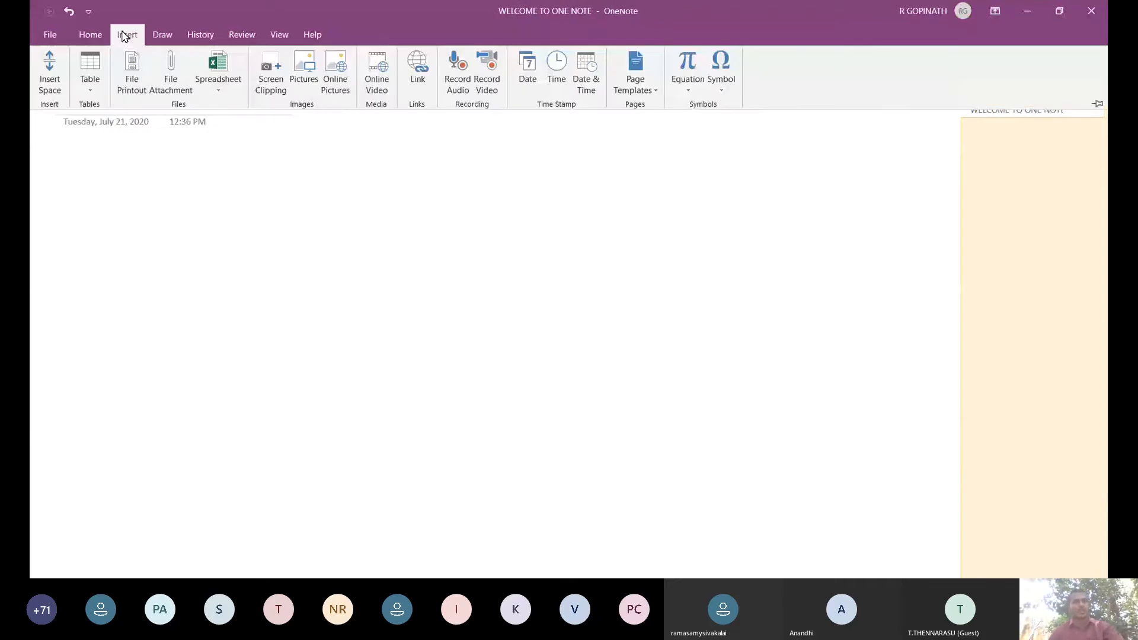
click(92, 37)
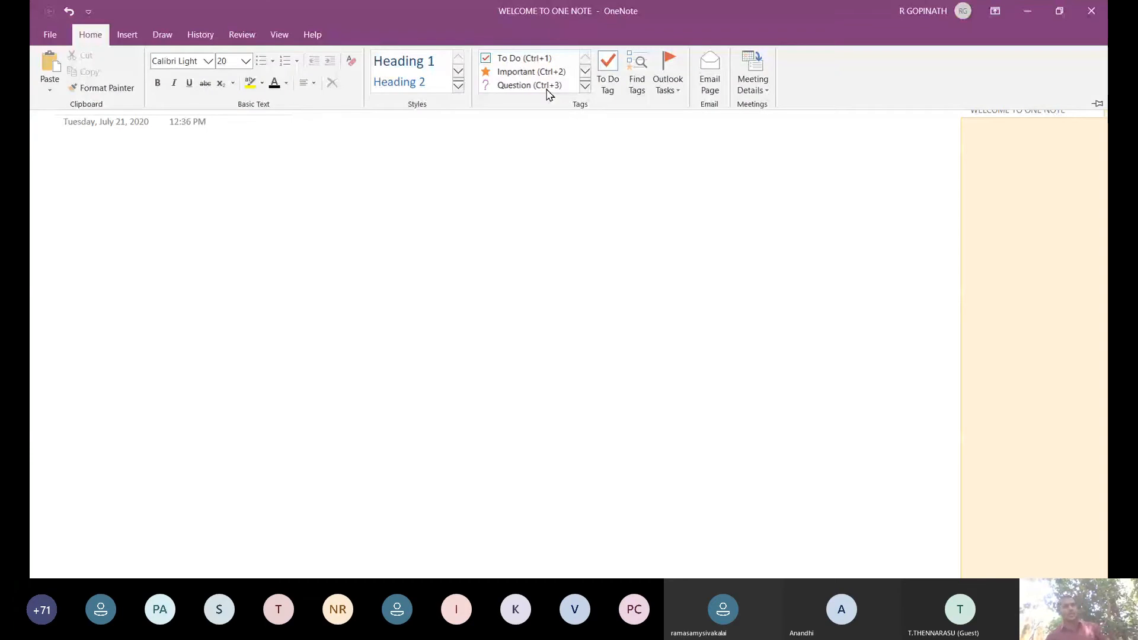
click(163, 34)
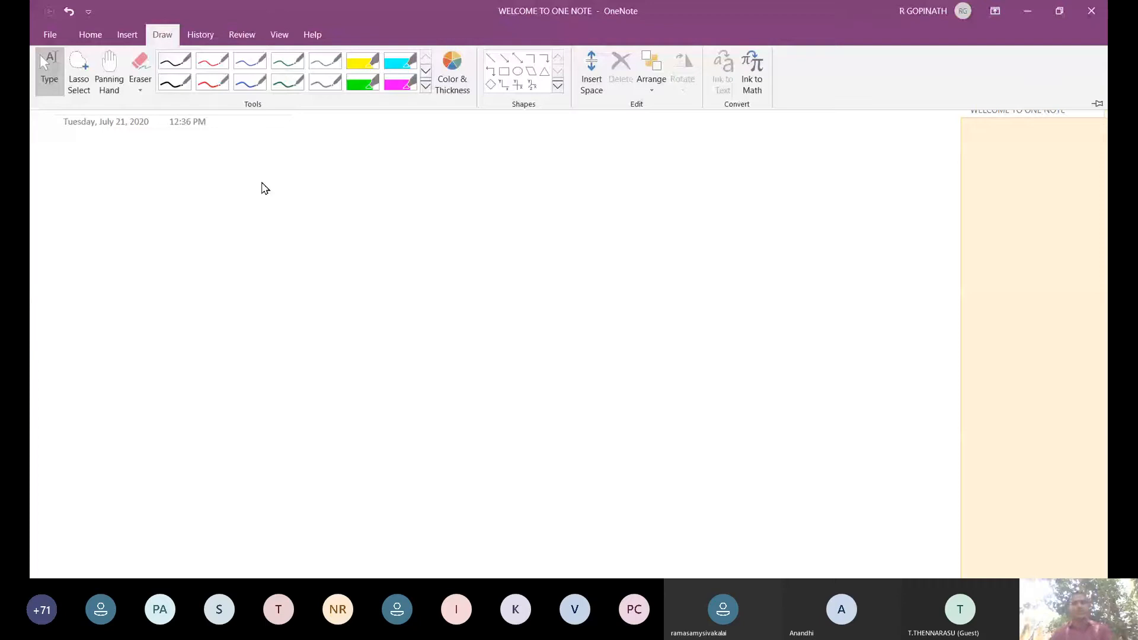
click(174, 61)
drag(258, 156, 330, 216)
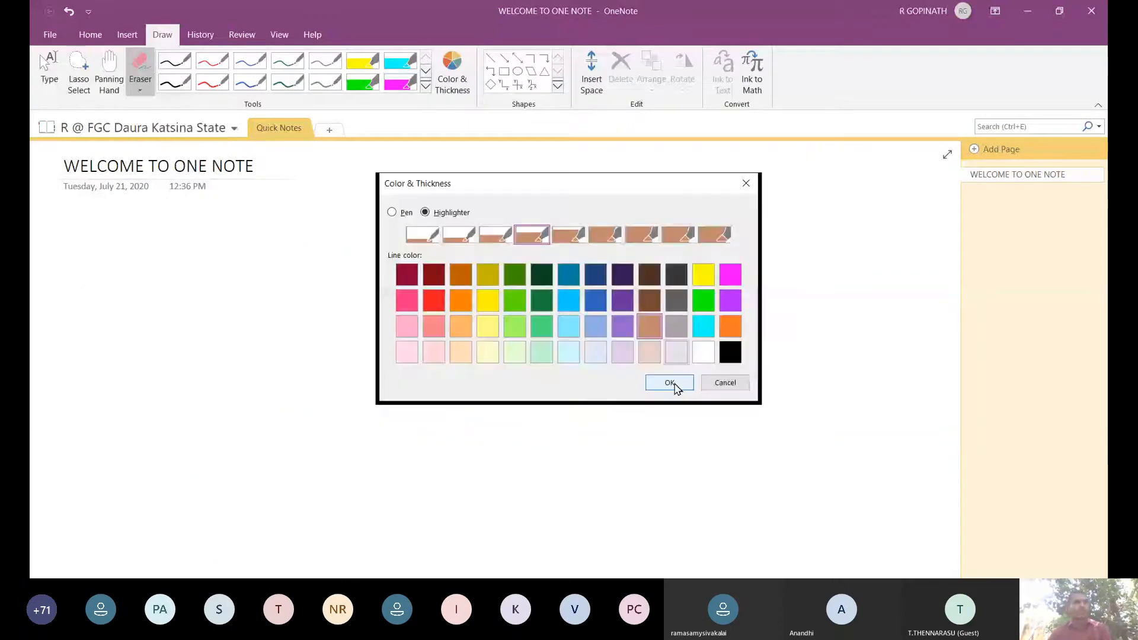
click(667, 381)
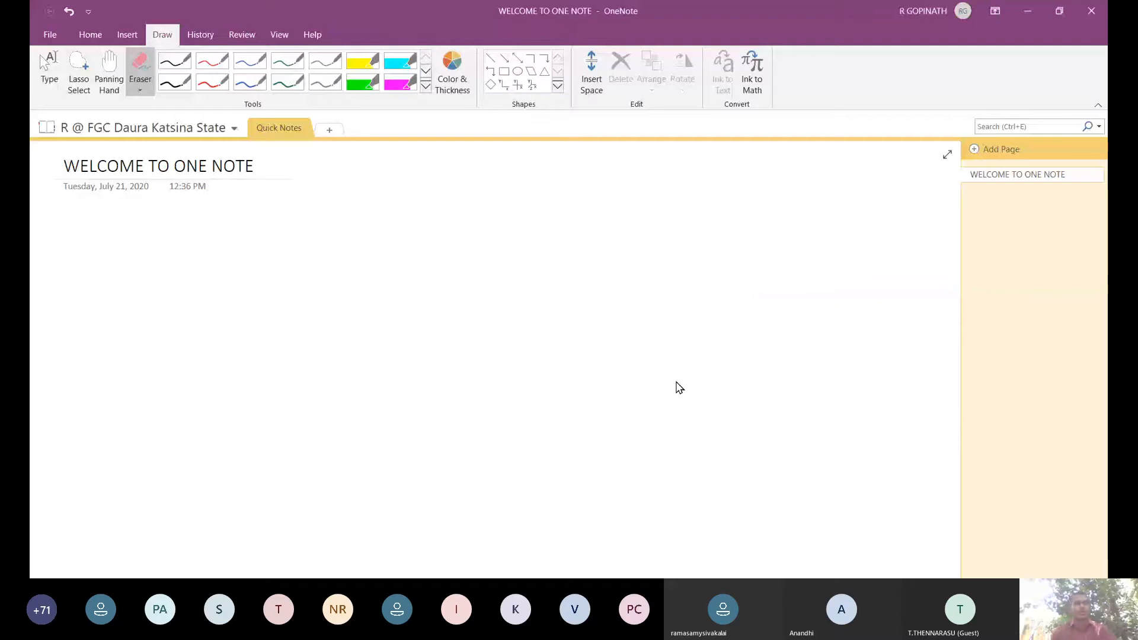
click(40, 56)
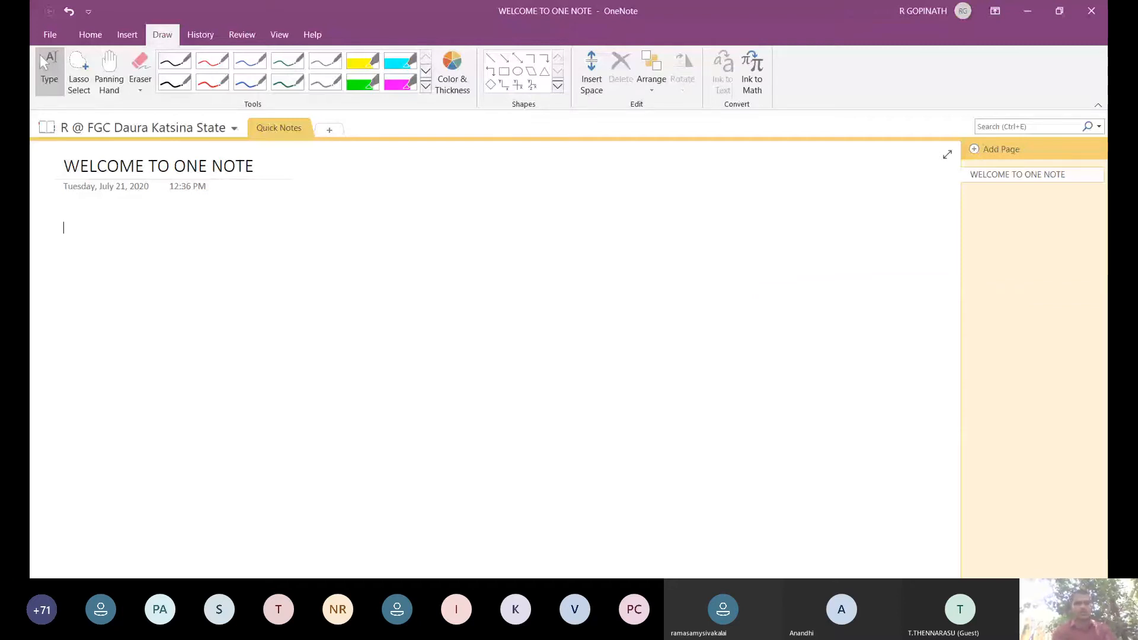
Type 'WELCOME TO ONE NOTE' as a note in the page body beneath the title.
text(WELCOME TO )
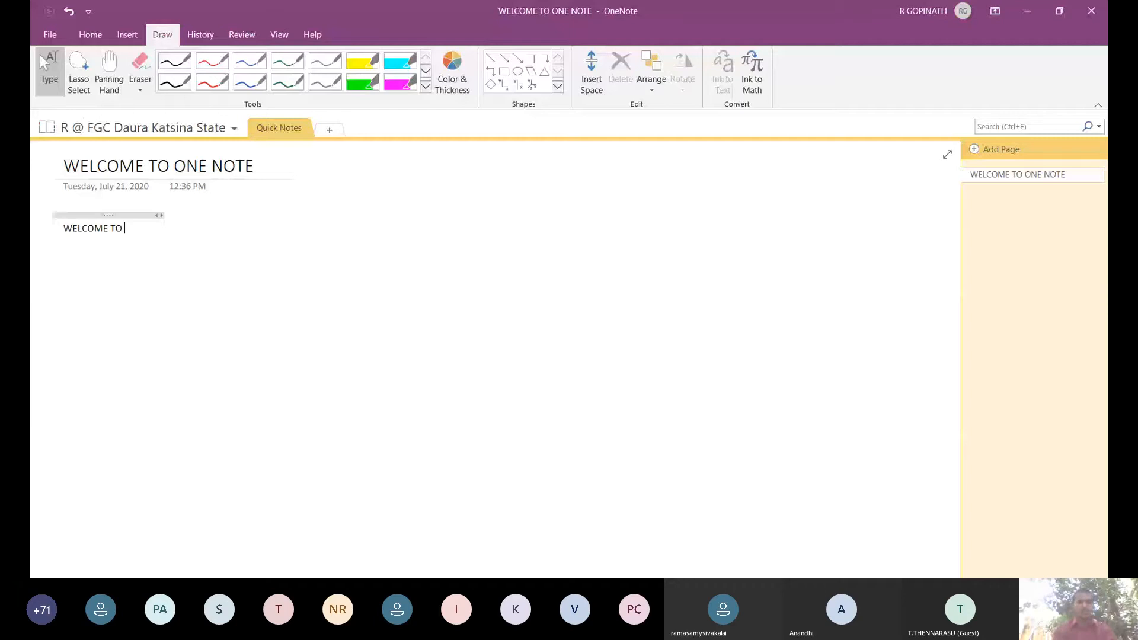
text(ONE)
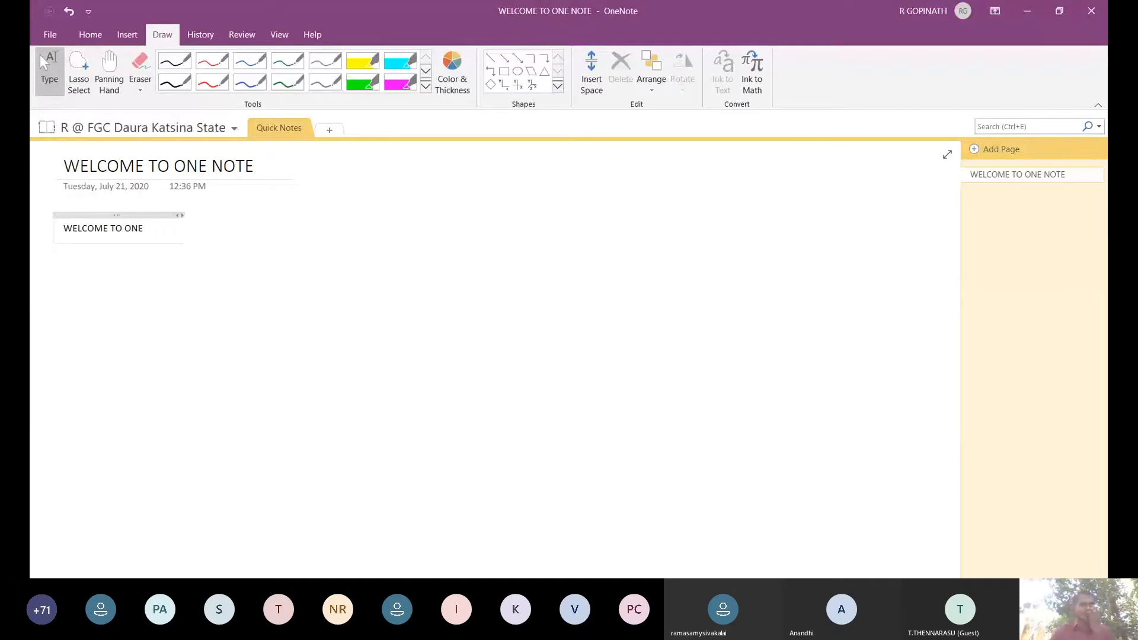
text( NOTE)
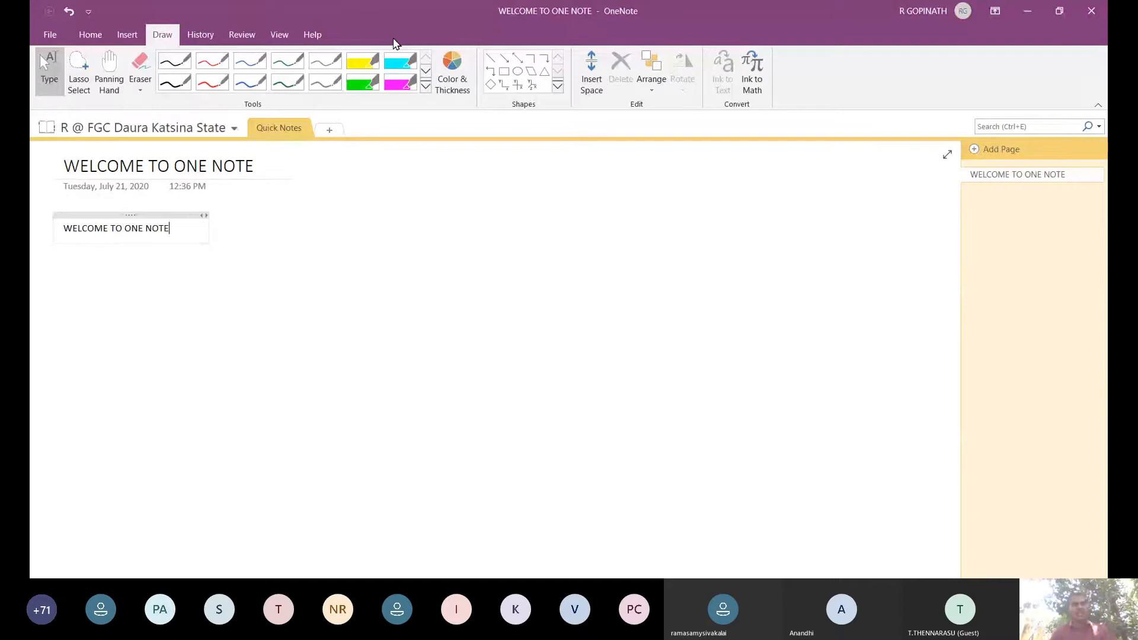
click(408, 302)
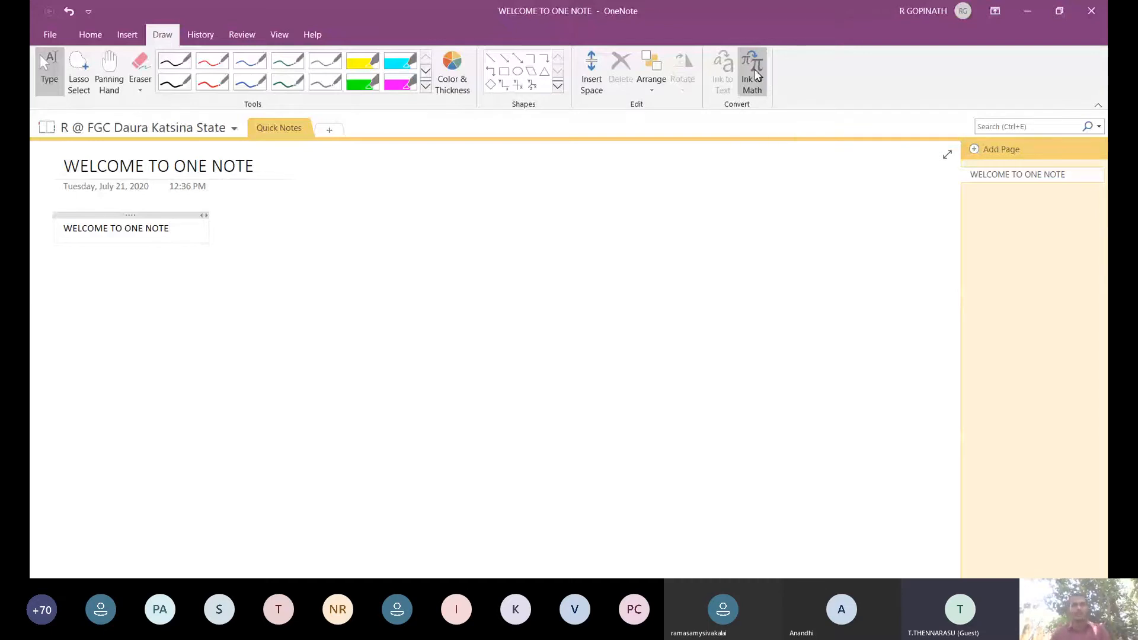
click(754, 72)
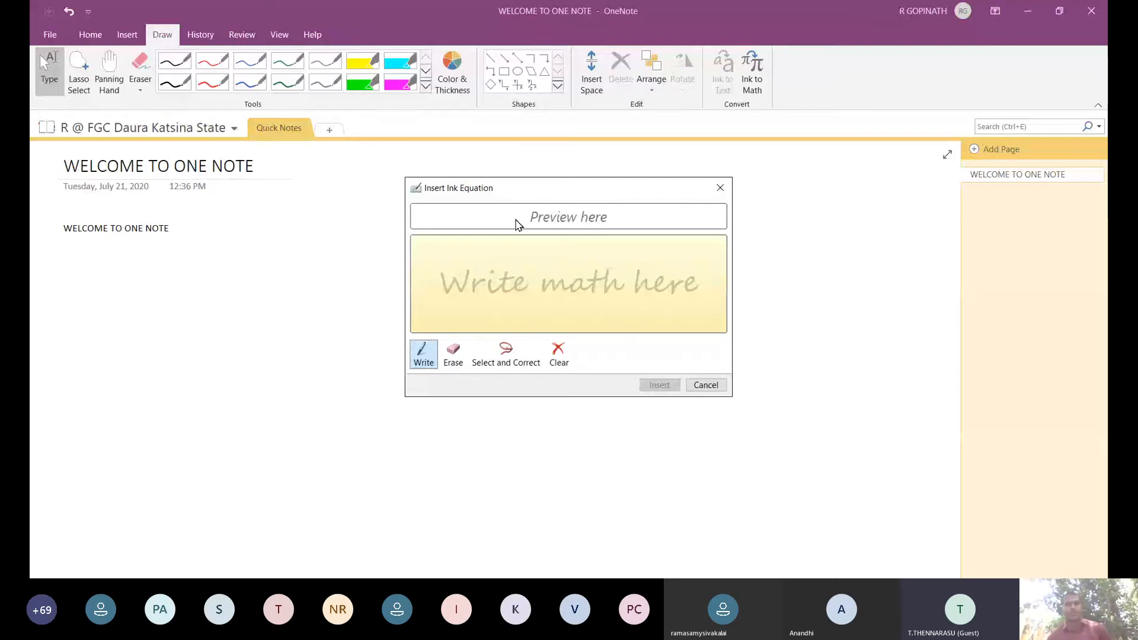
click(514, 362)
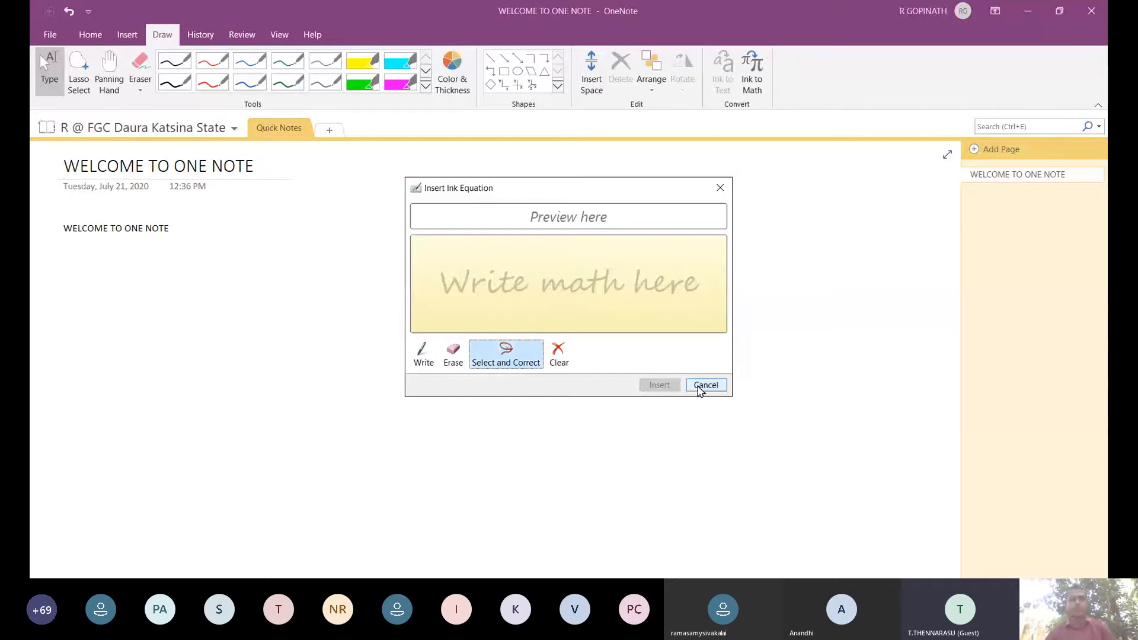
click(702, 387)
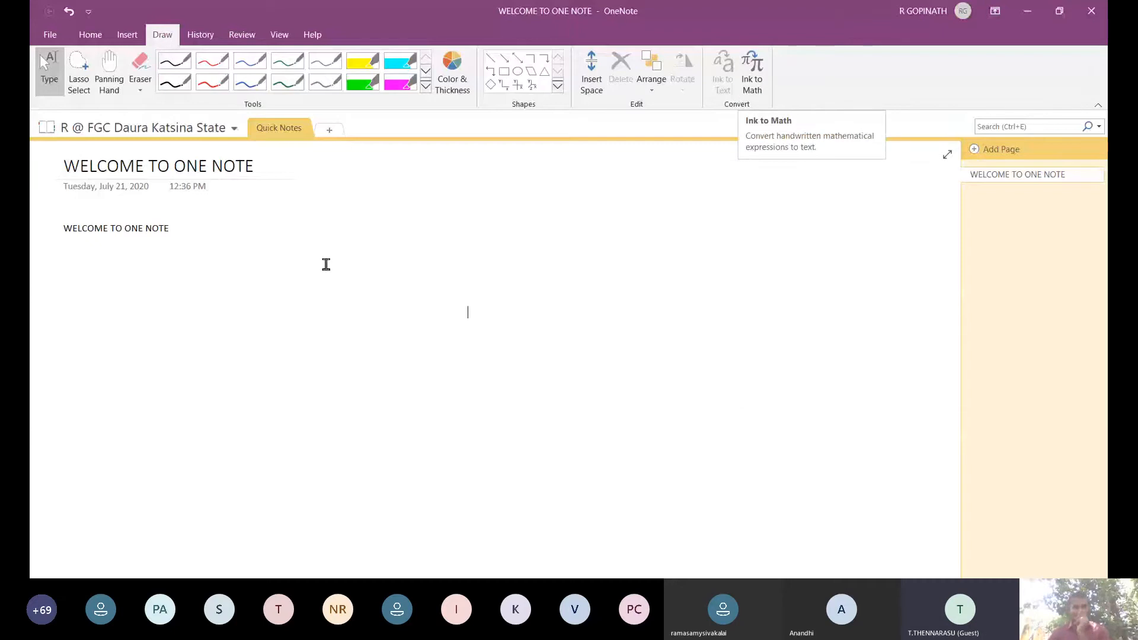
drag(173, 229, 58, 229)
Insert a handwritten equation made of a single dot into the page.
click(753, 73)
click(485, 288)
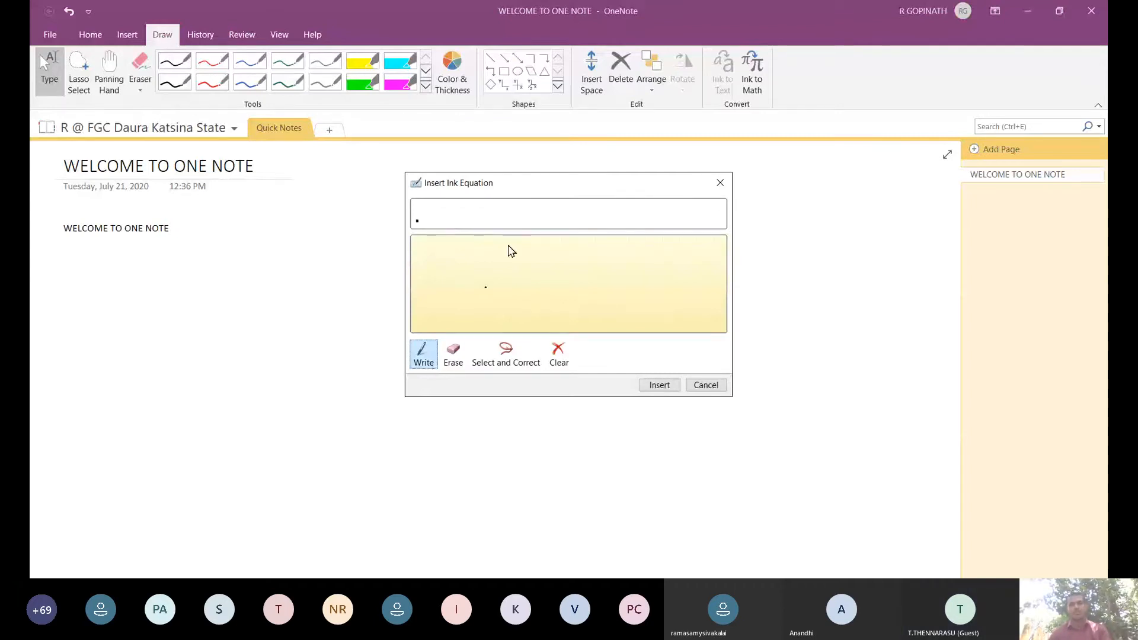
click(696, 386)
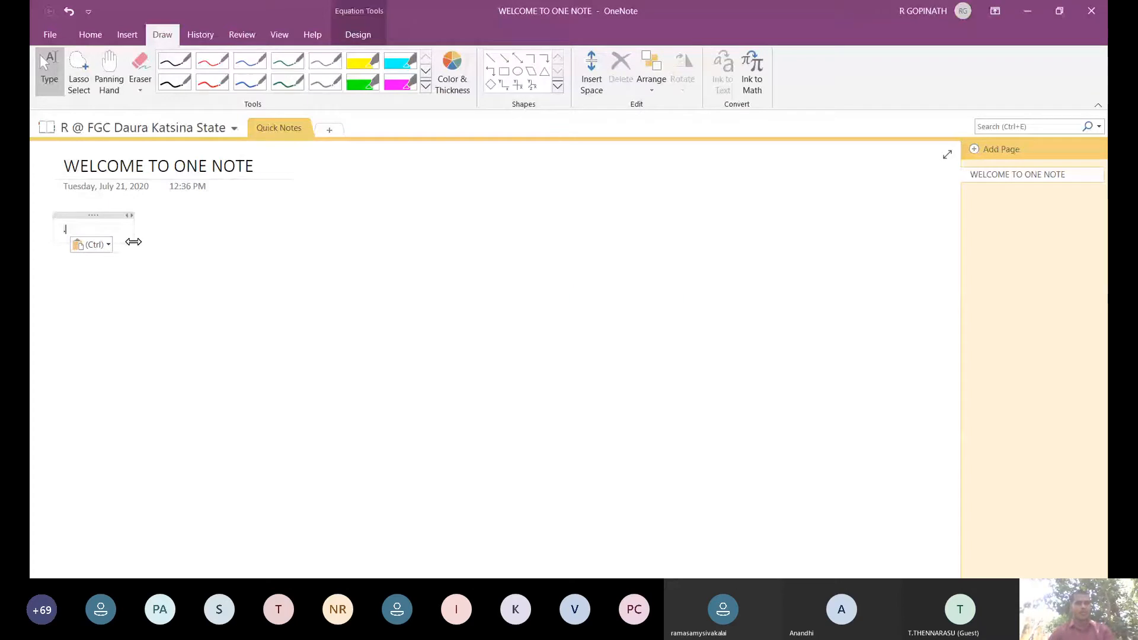
Type 'GGGGSDGSGDSGSGSGSGSGSGSGGSG' into the equation and reopen the ink equation pad.
click(96, 242)
text(GGGGSDGSGDSGS)
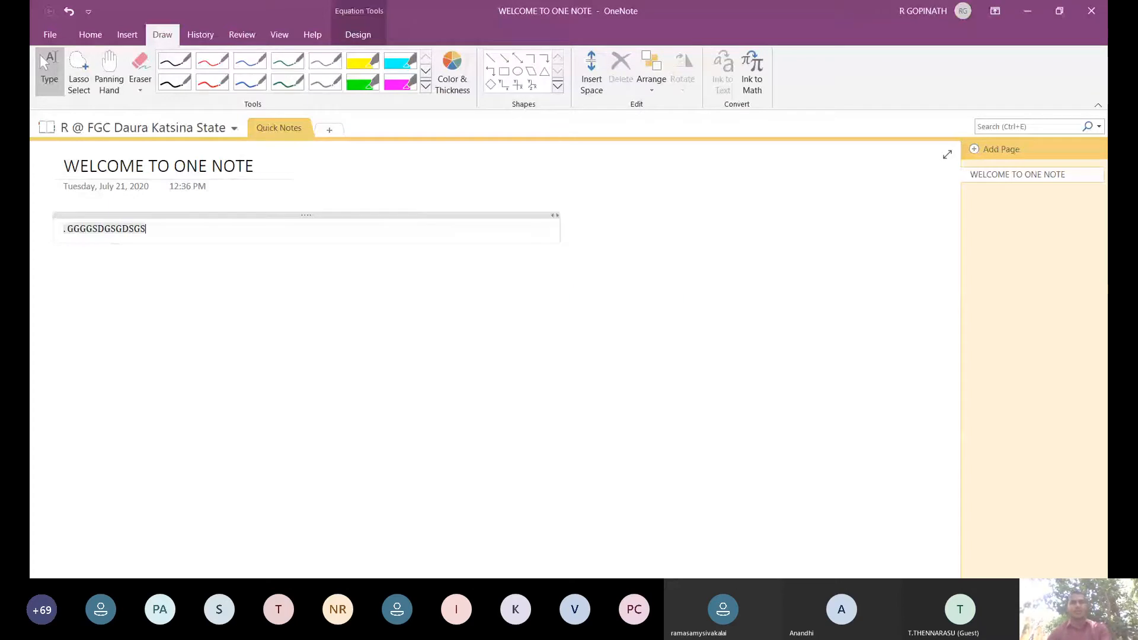
text(GSGSGSG)
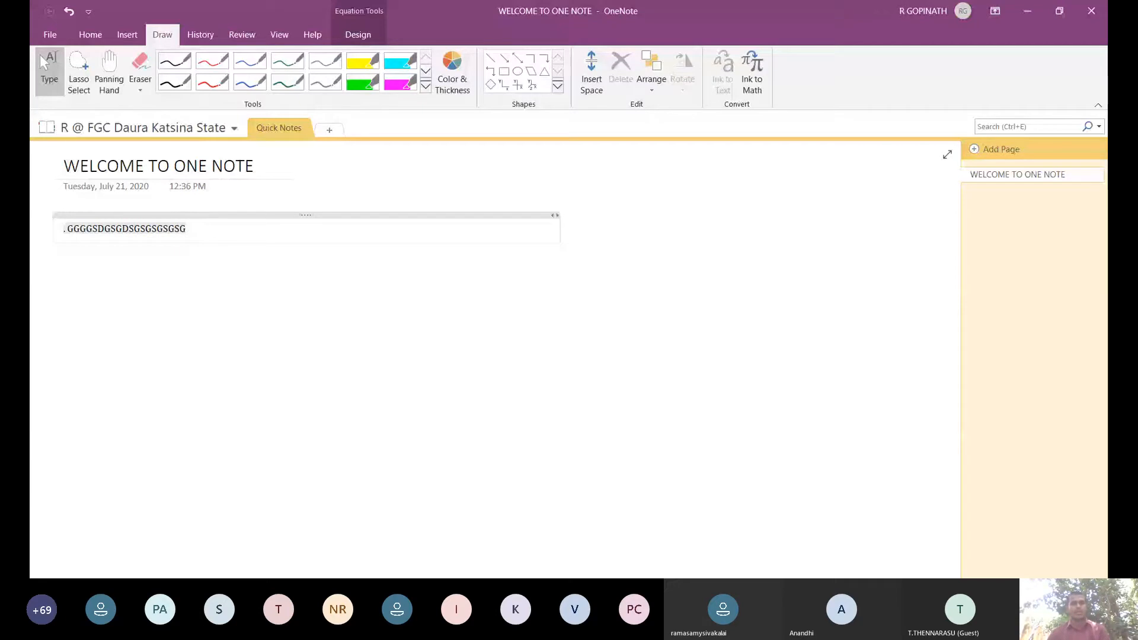
text(SGSGGSG)
click(752, 72)
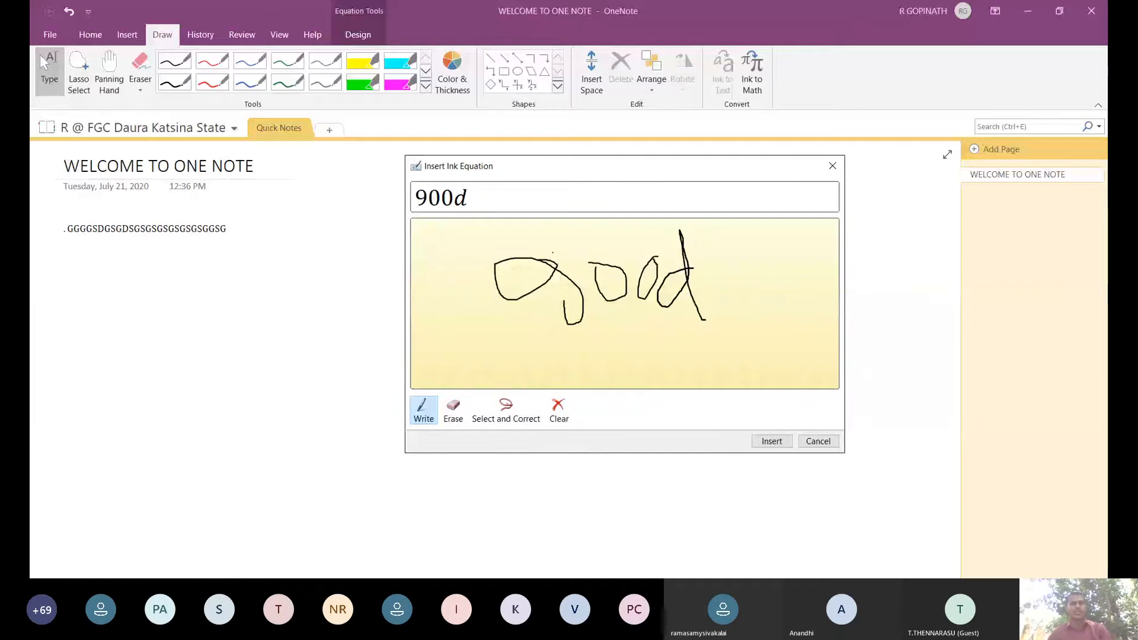
drag(435, 253, 438, 287)
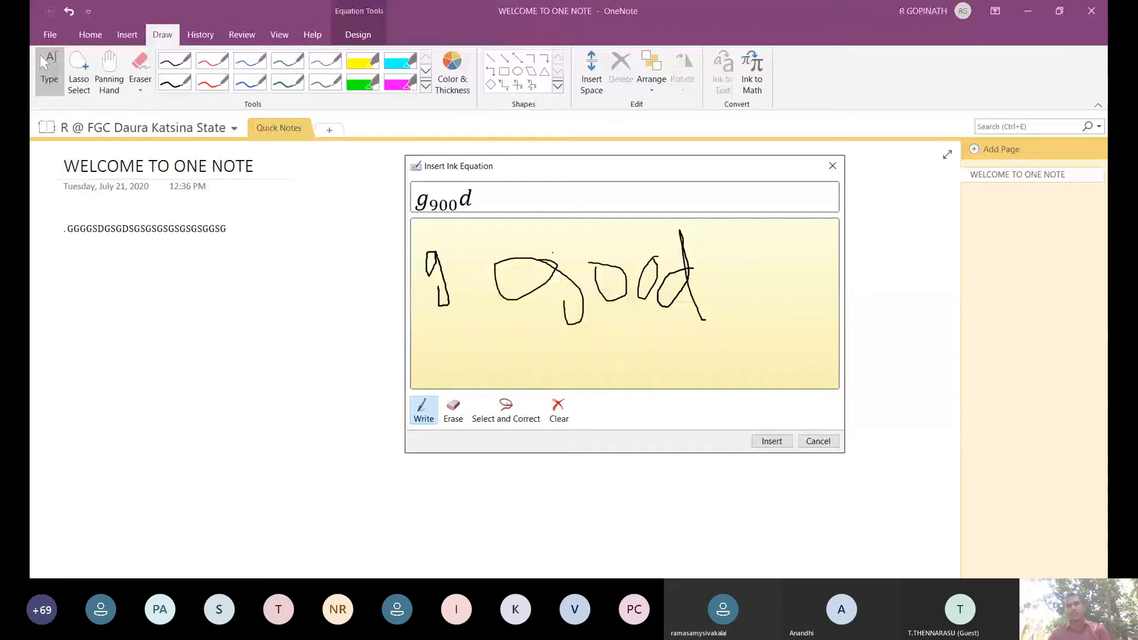
drag(451, 250, 451, 252)
drag(466, 248, 468, 248)
drag(500, 240, 501, 252)
drag(616, 331, 619, 362)
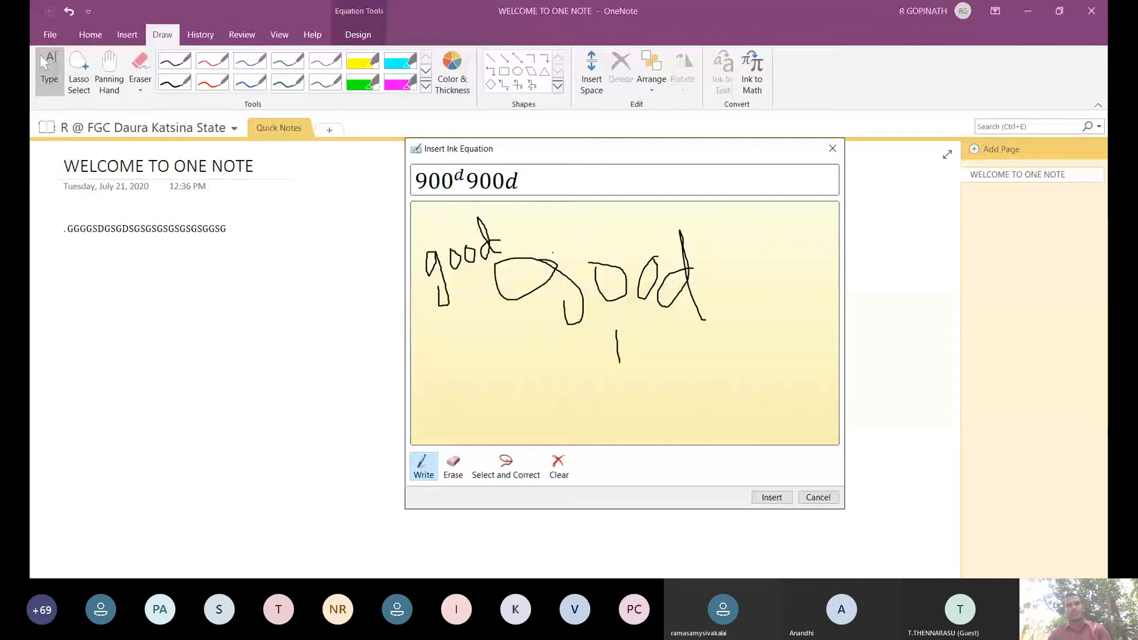
drag(620, 369, 638, 312)
drag(662, 334, 664, 334)
drag(680, 301, 701, 349)
drag(683, 340, 696, 329)
drag(705, 342, 719, 333)
drag(711, 281, 730, 335)
drag(745, 304, 754, 310)
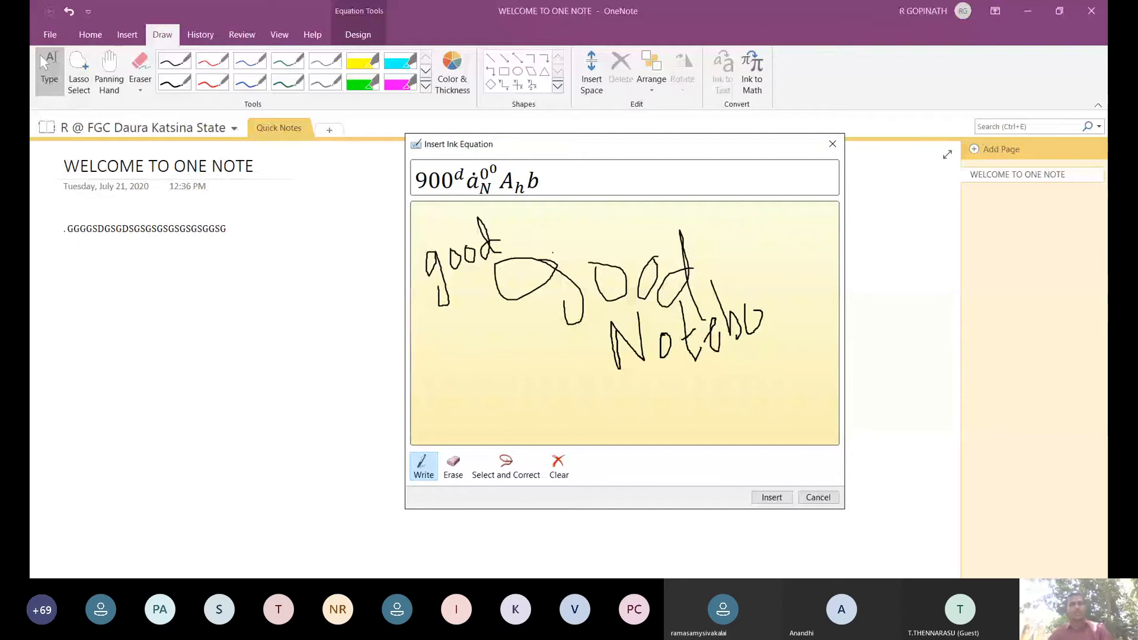
click(560, 465)
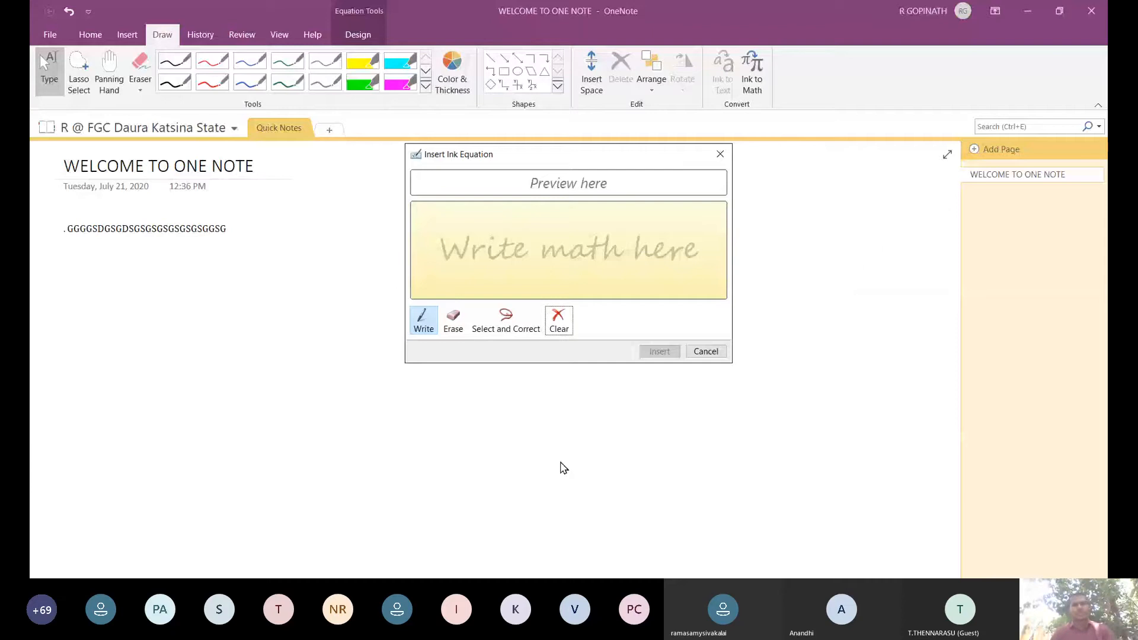
Handwrite 112 and the fraction 1/2 in the Insert Ink Equation pad.
drag(498, 219, 505, 254)
drag(518, 236, 516, 289)
drag(529, 272, 550, 299)
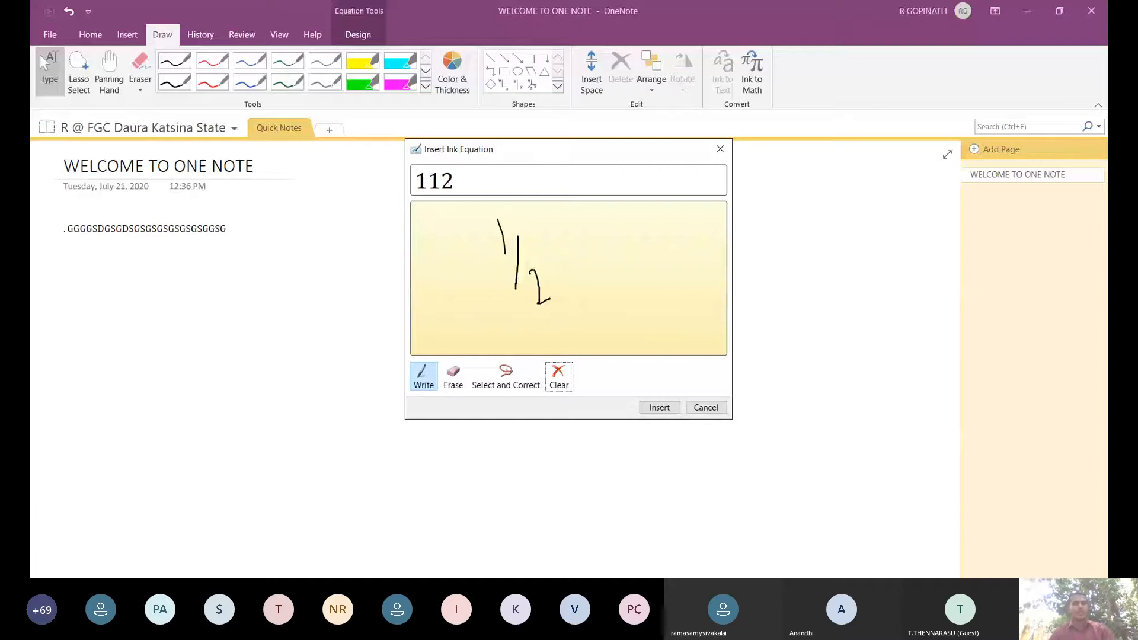
drag(621, 206, 624, 240)
drag(591, 251, 656, 243)
drag(621, 263, 654, 291)
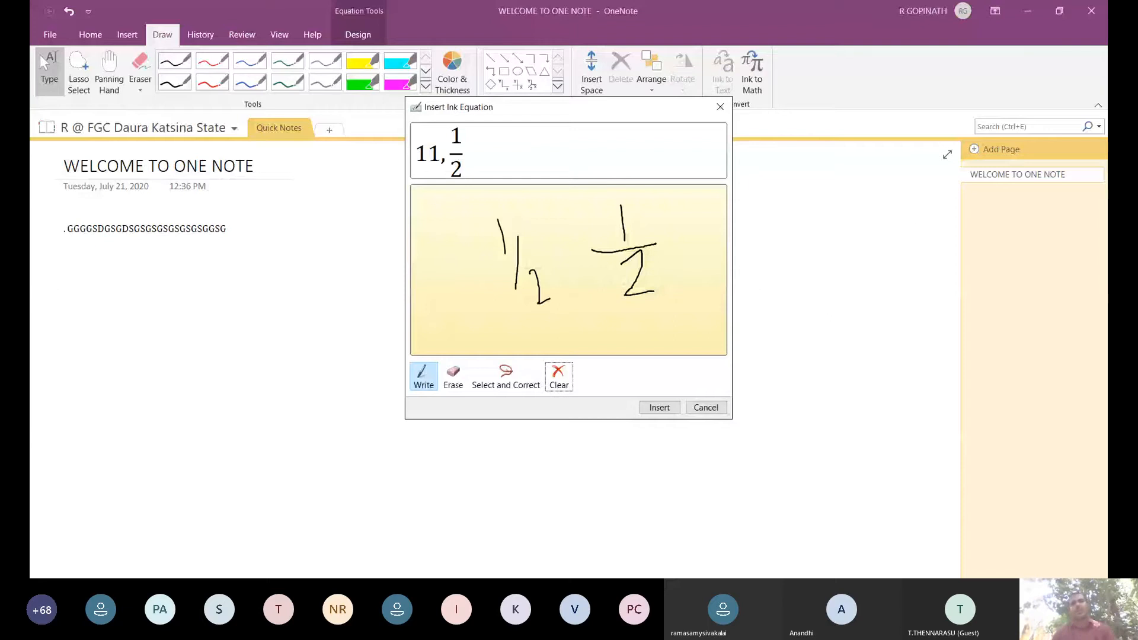
Handwrite the fractions 1/3 and 4/3, then cancel the pad without inserting.
drag(438, 236, 439, 258)
mouse_move(427, 277)
mouse_down()
mouse_move(467, 275)
mouse_move(455, 322)
mouse_up()
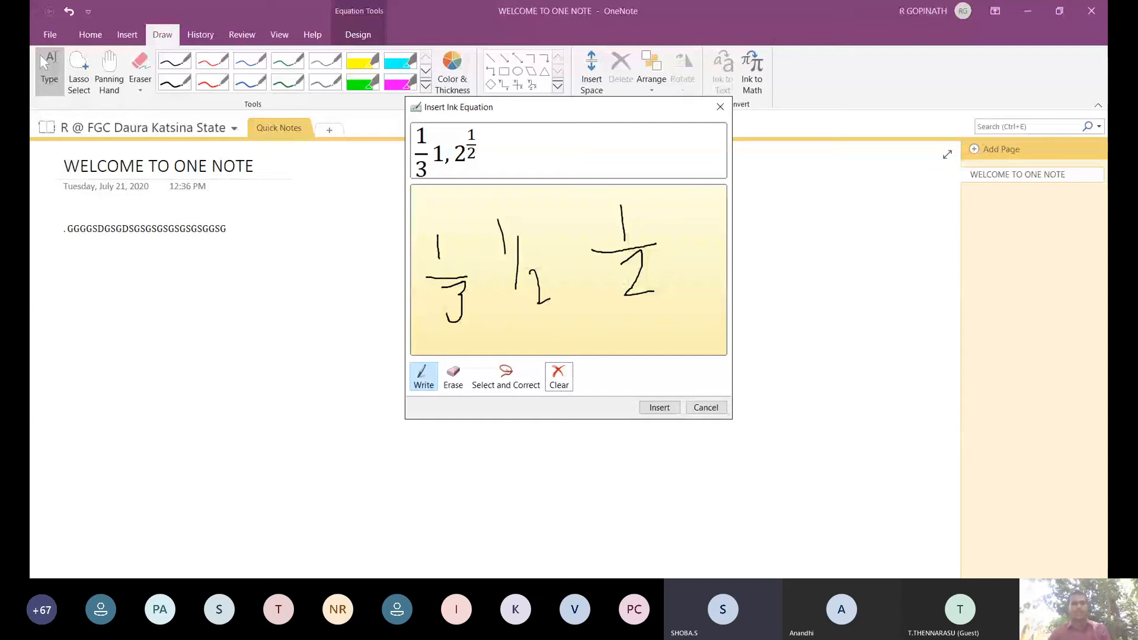
drag(551, 209, 575, 235)
drag(561, 227, 568, 251)
drag(551, 272, 585, 256)
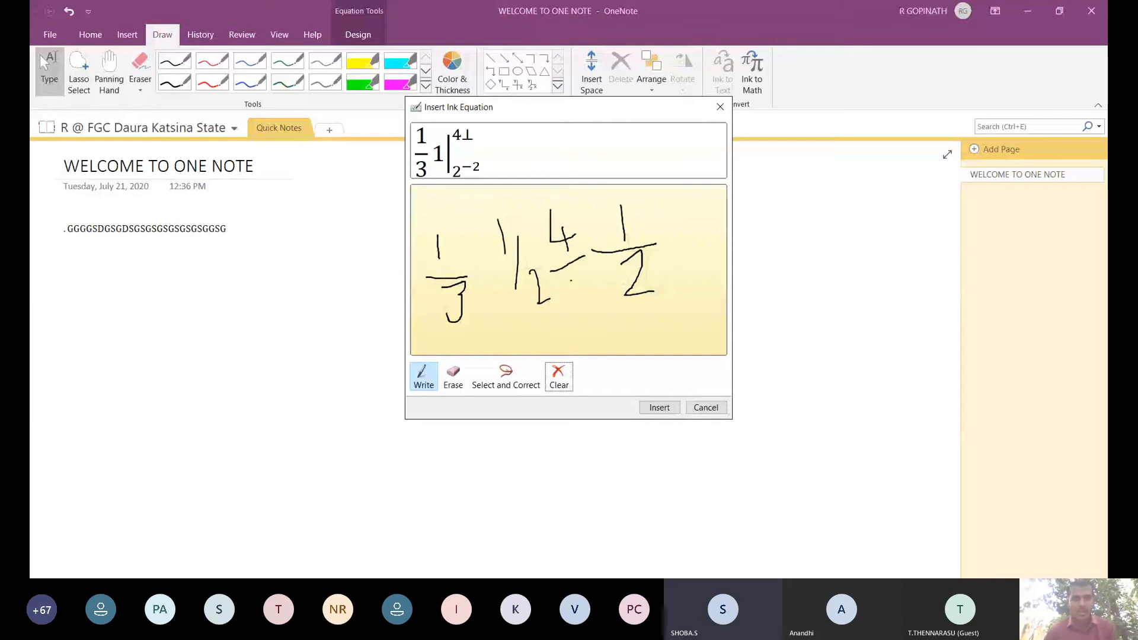
drag(572, 273, 579, 309)
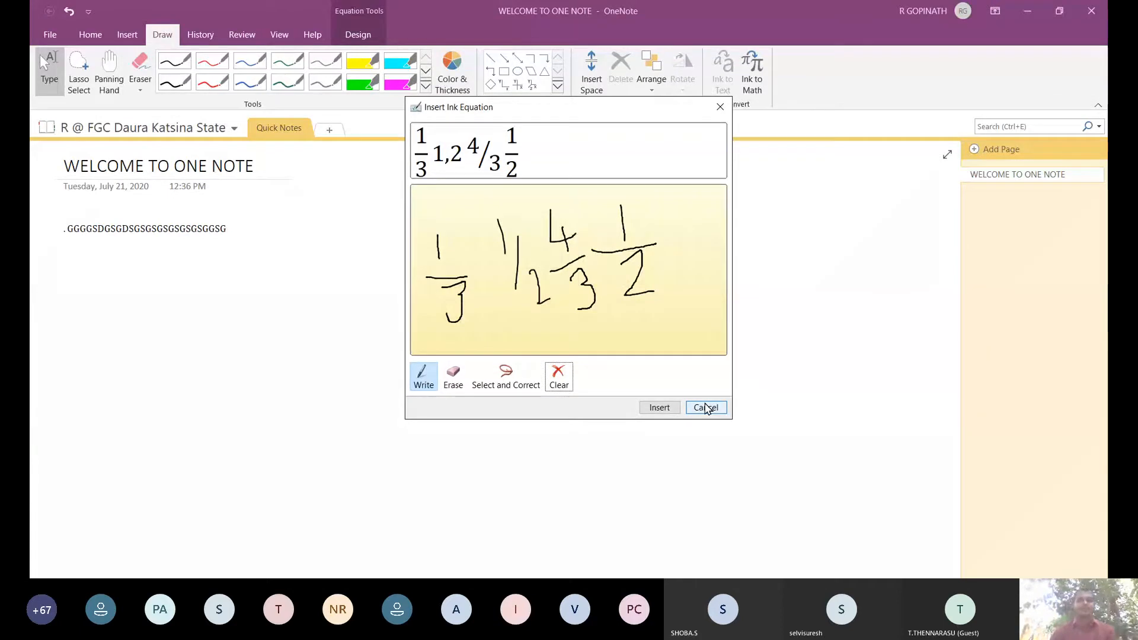
click(706, 408)
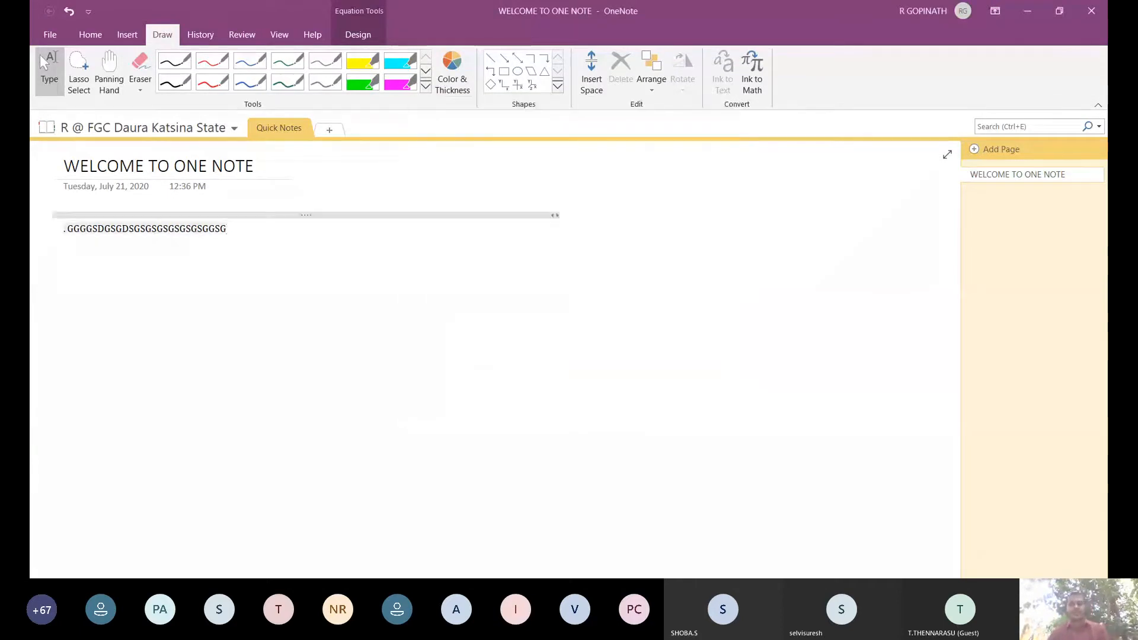
Return to OneNote for the web and place the cursor on the empty line above the welcome paragraph.
click(652, 505)
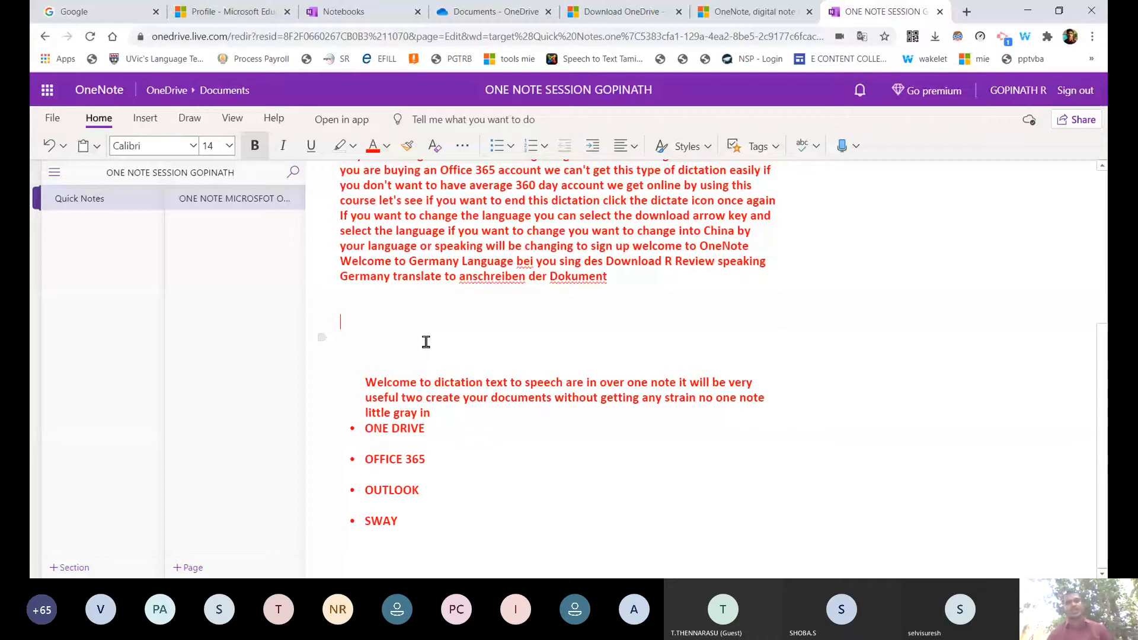
click(425, 342)
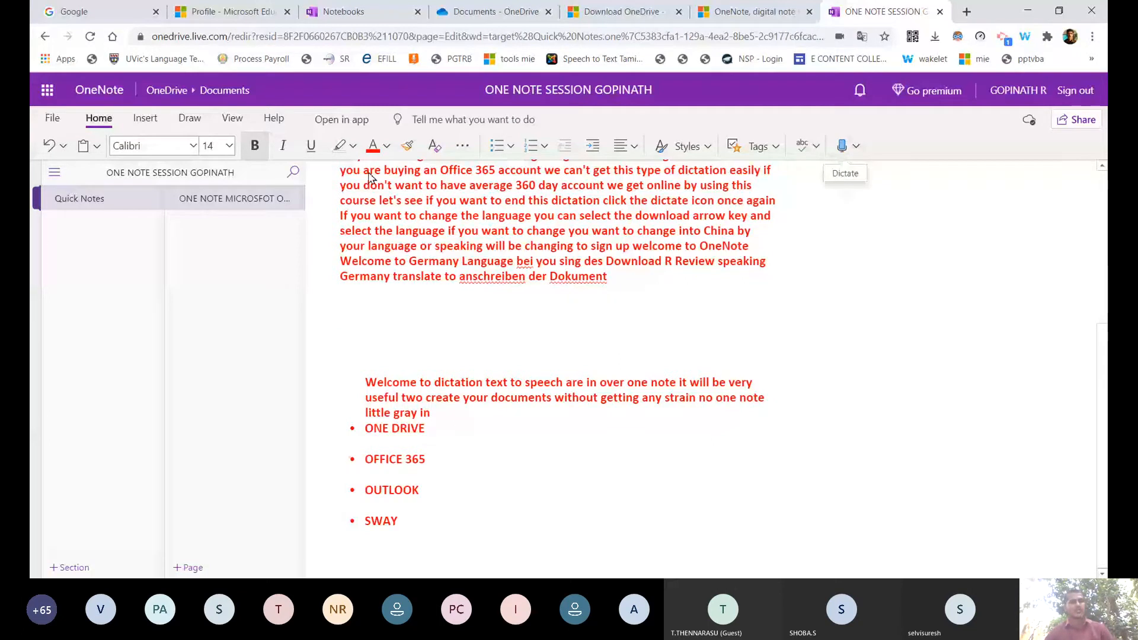
With the Draw pen, handwrite 'good' in black ink above the welcome text.
click(191, 119)
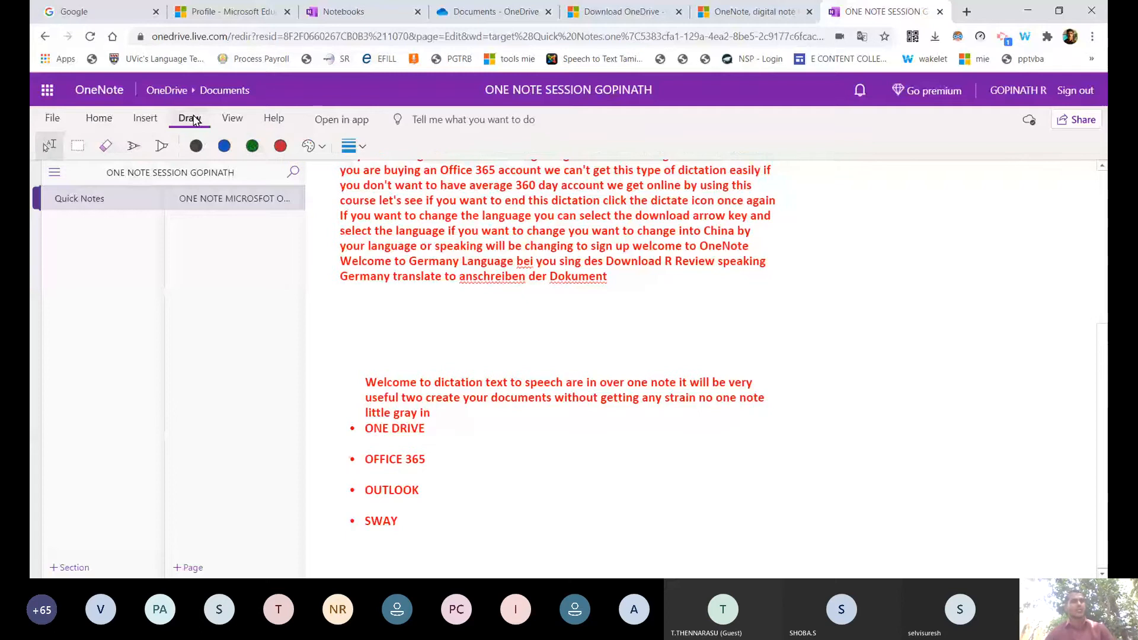
click(362, 147)
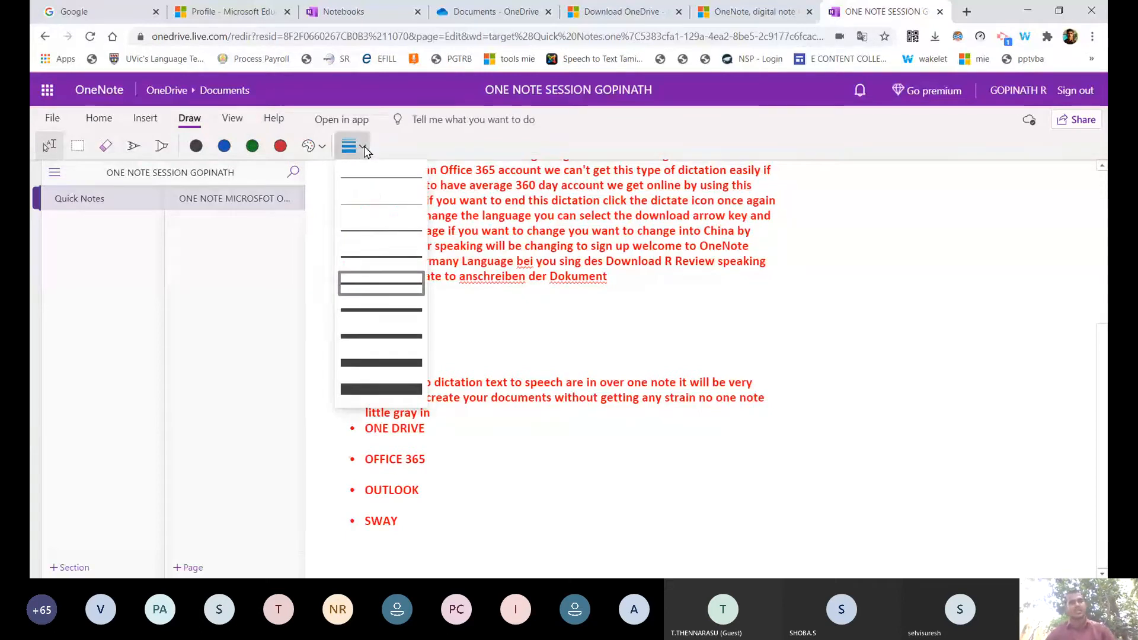
click(364, 148)
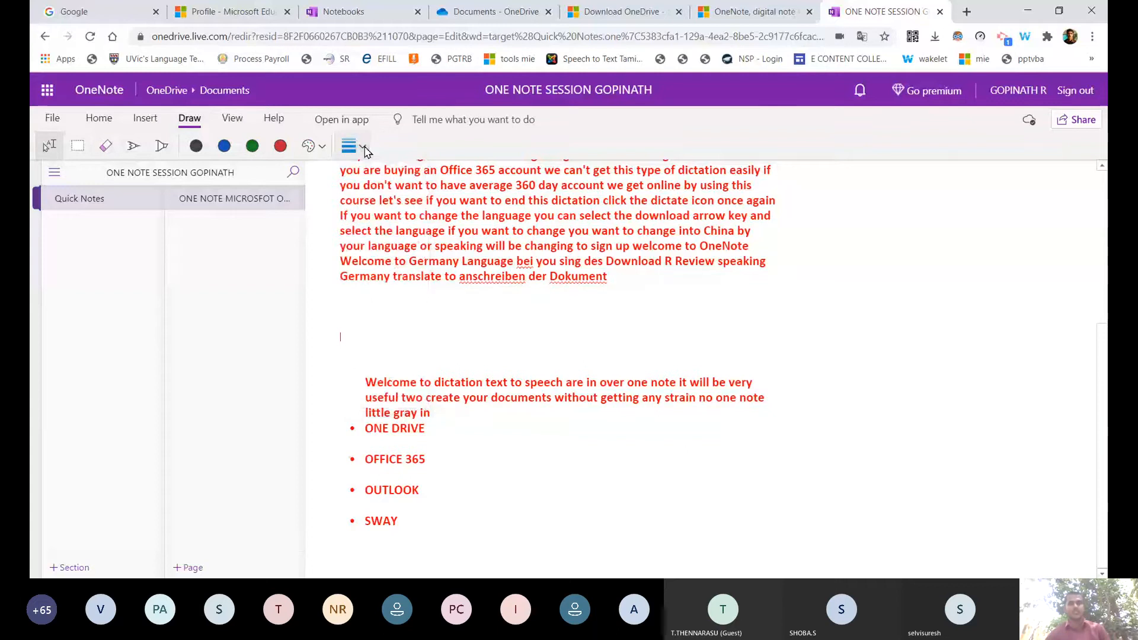
click(133, 148)
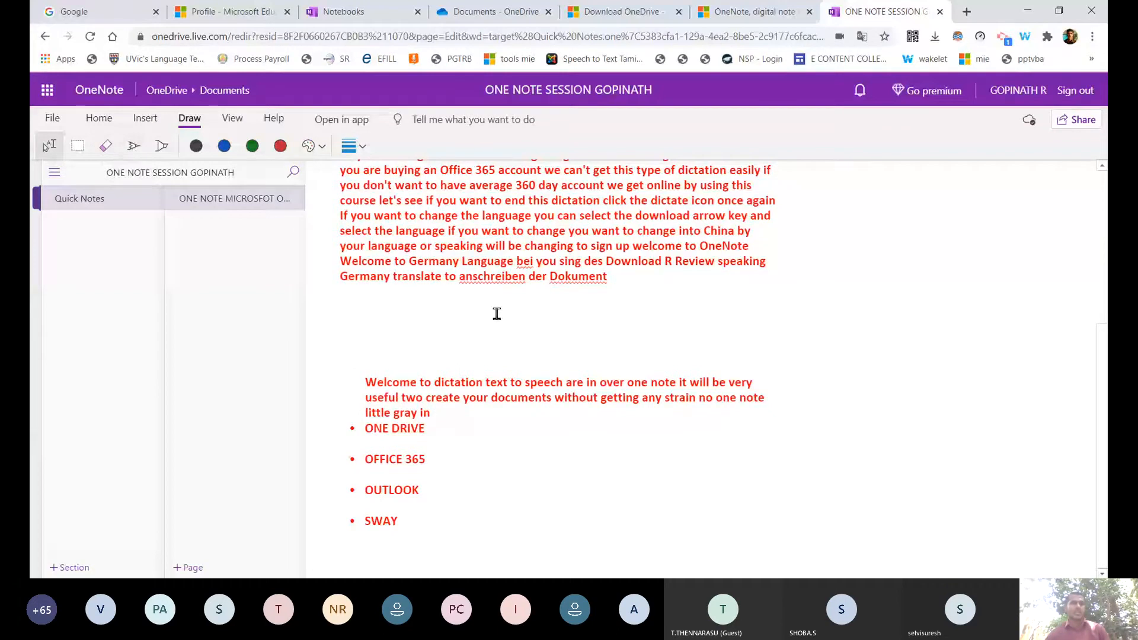
drag(496, 311, 444, 354)
drag(541, 309, 529, 307)
drag(562, 314, 561, 318)
mouse_move(617, 321)
mouse_down()
mouse_move(610, 342)
mouse_move(622, 347)
mouse_up()
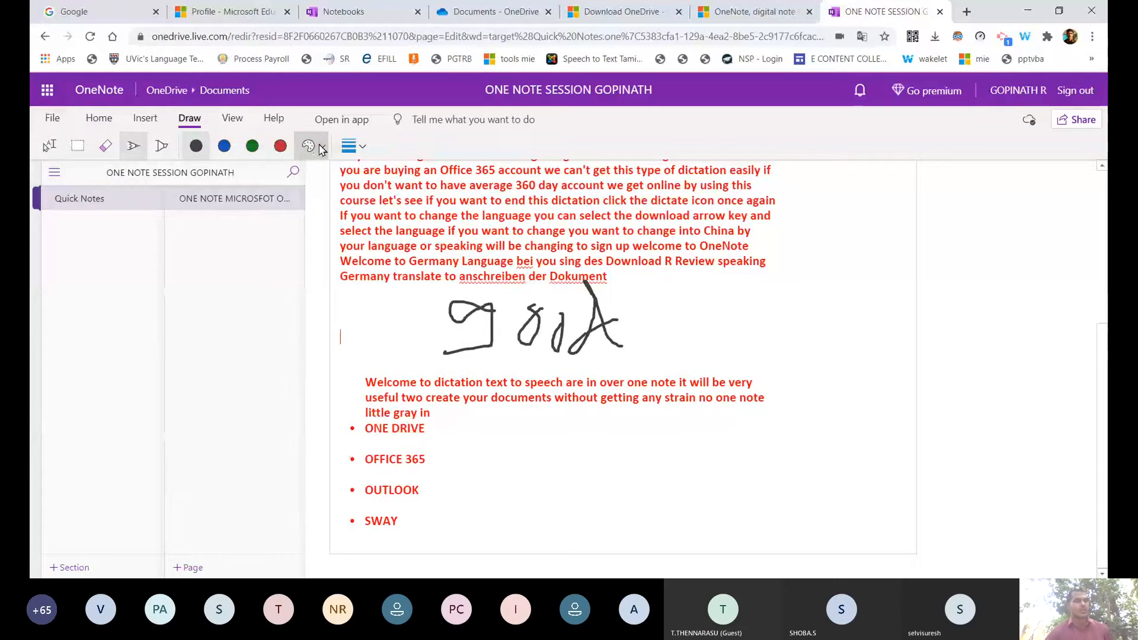
Check the full pen colour palette, then return to the Home formatting tools.
click(323, 147)
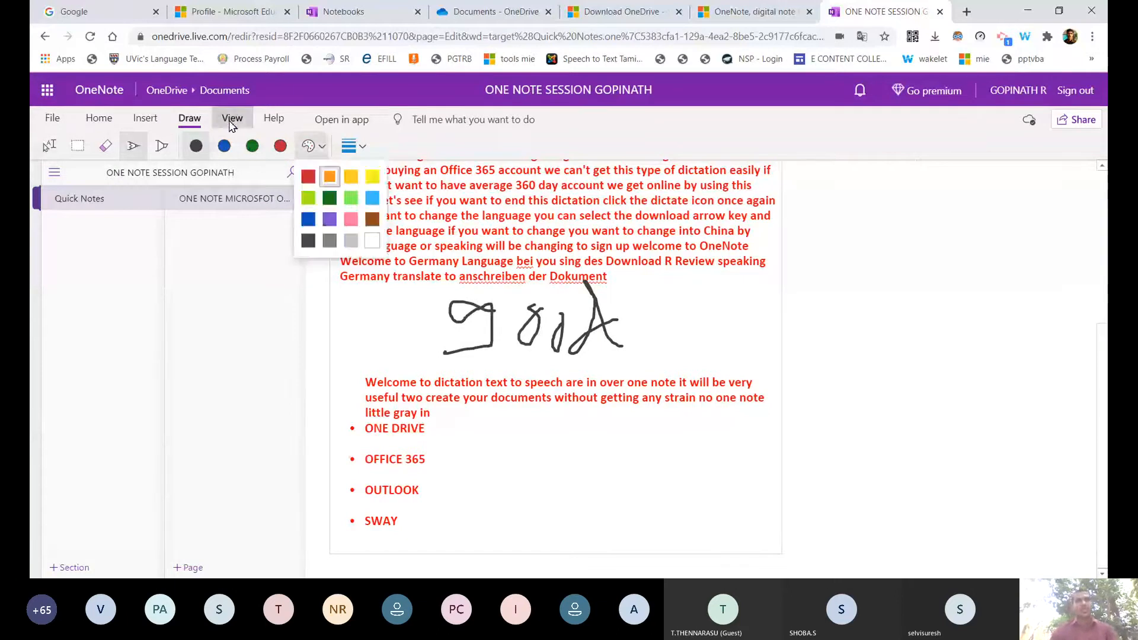
click(232, 120)
click(99, 120)
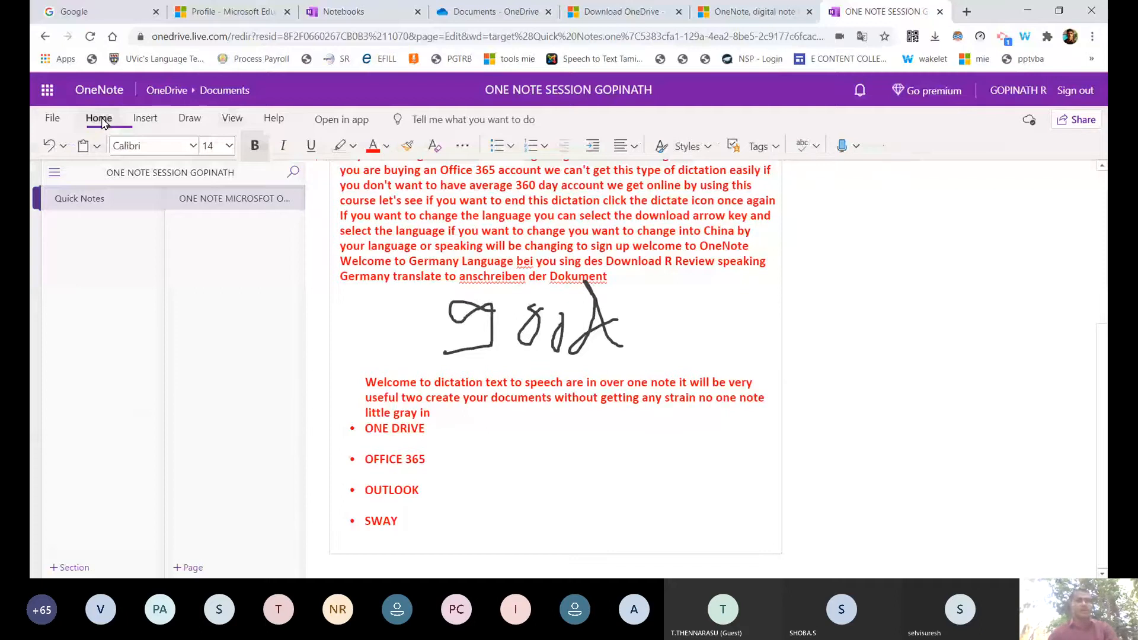
Add a blank line below the handwritten word.
click(141, 120)
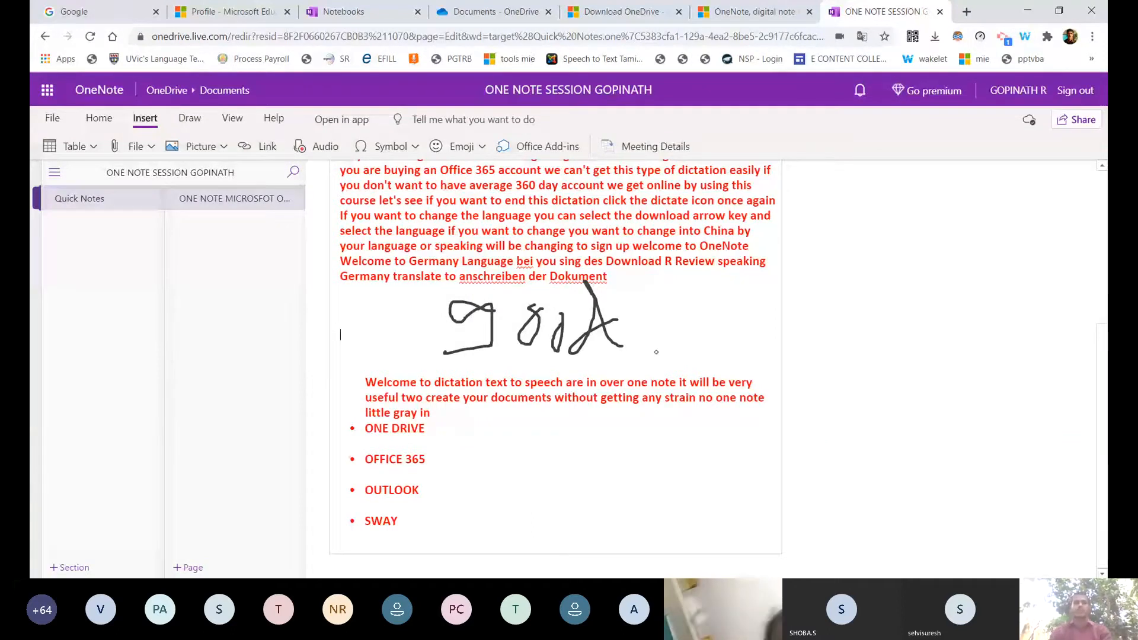
key(Return)
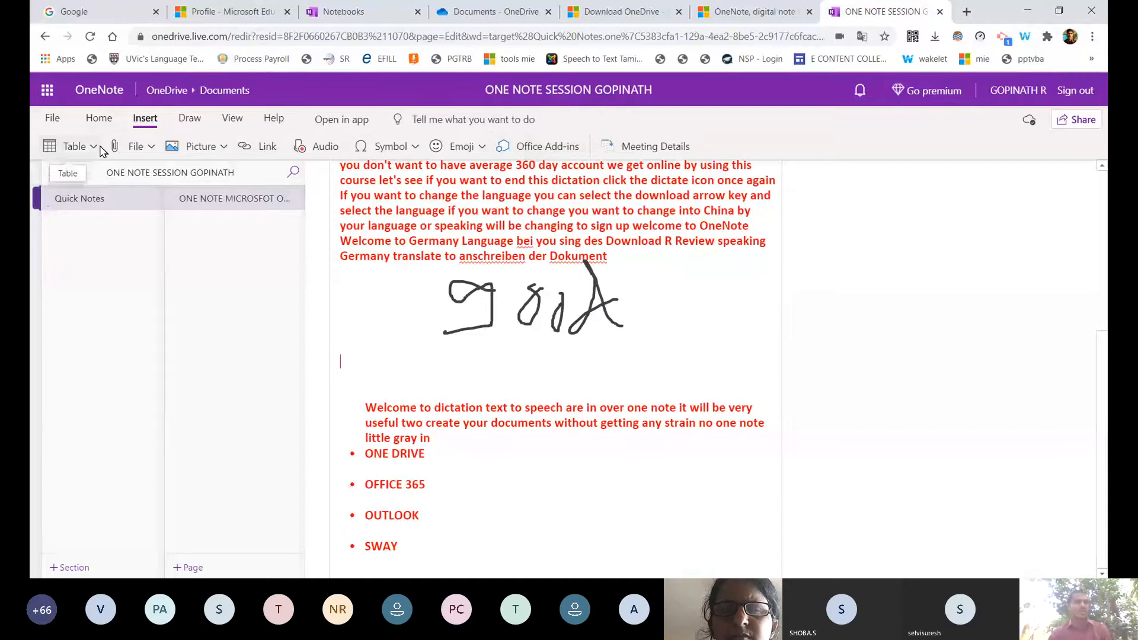
Insert an eight-column table below the handwriting and enter 1 and 2 in its first cells.
click(89, 146)
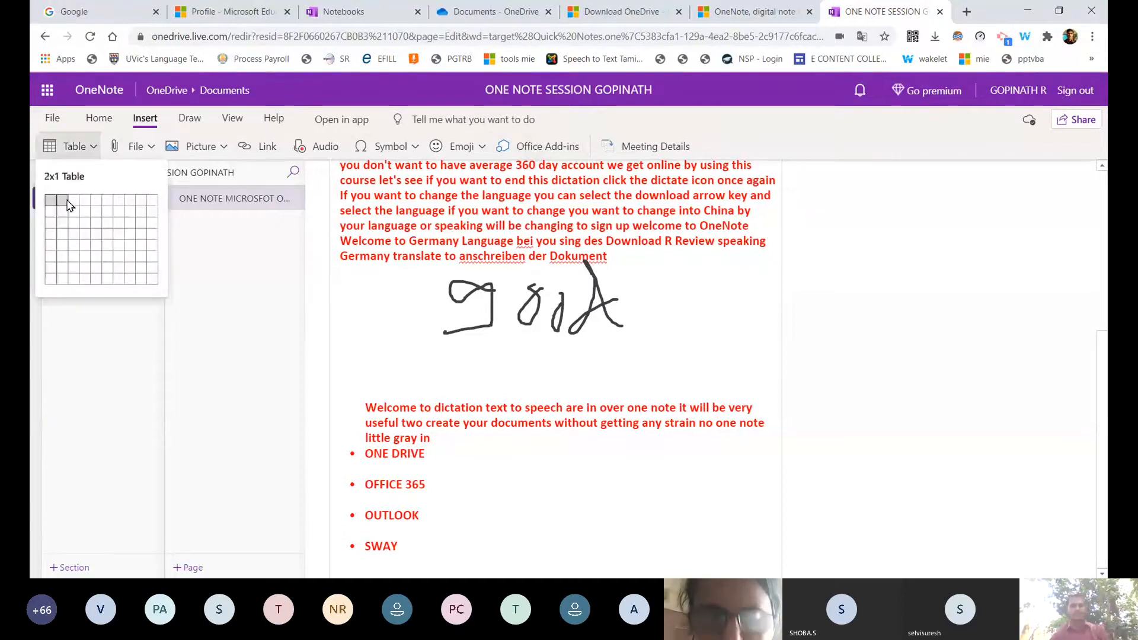
click(67, 203)
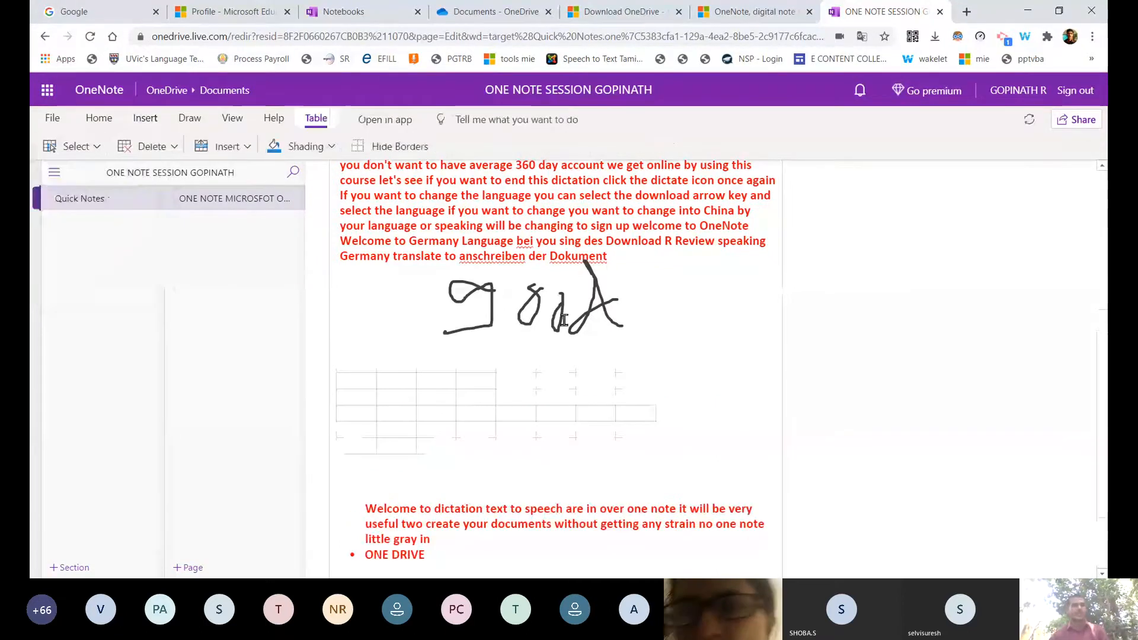
scroll(367, 304, down, 2)
text(1)
key(Tab)
text(2)
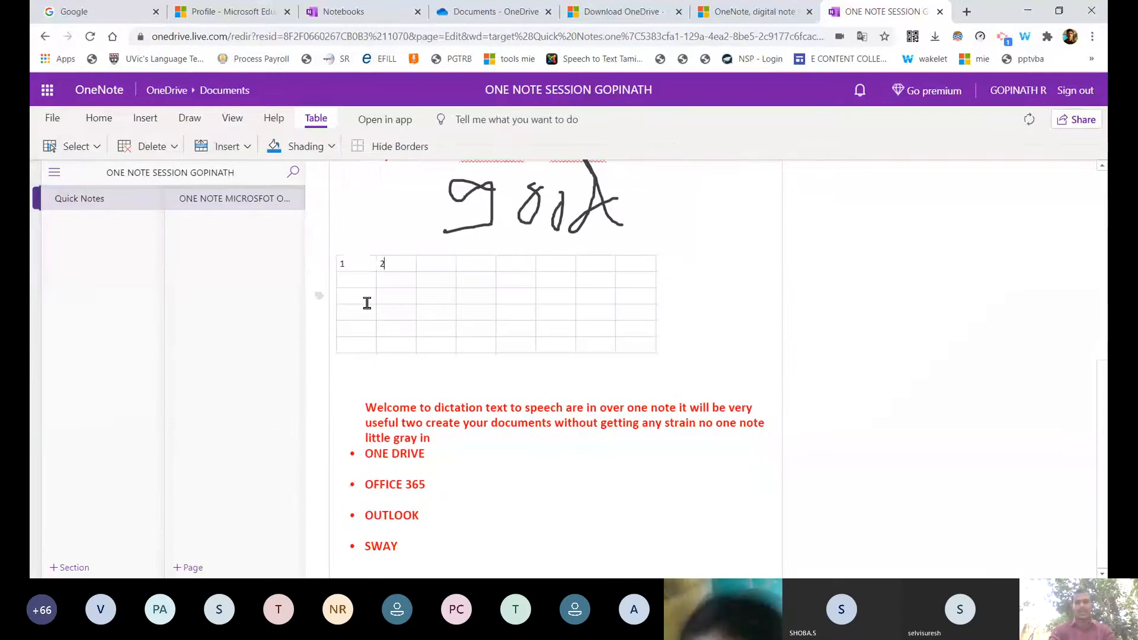
key(Tab)
Fill more cells with 34, 5, 8, 9 and numbers like 6566 and 65+5, then leave the table.
text(34)
key(Tab)
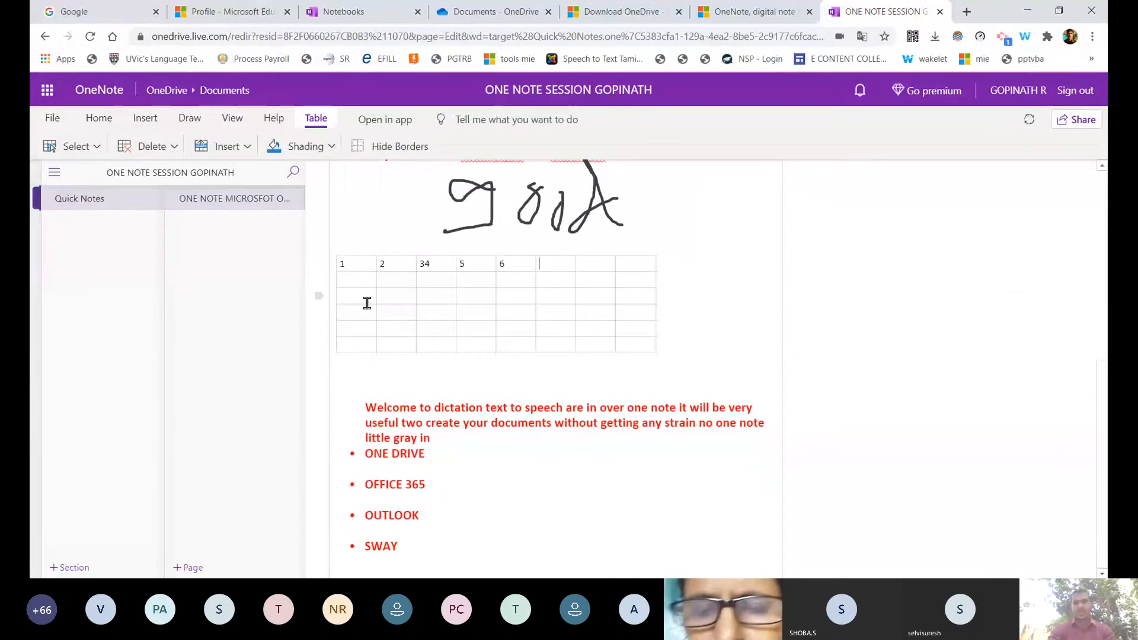
text(5)
key(Tab)
text(8)
key(Tab)
text(9)
key(Tab)
text(6)
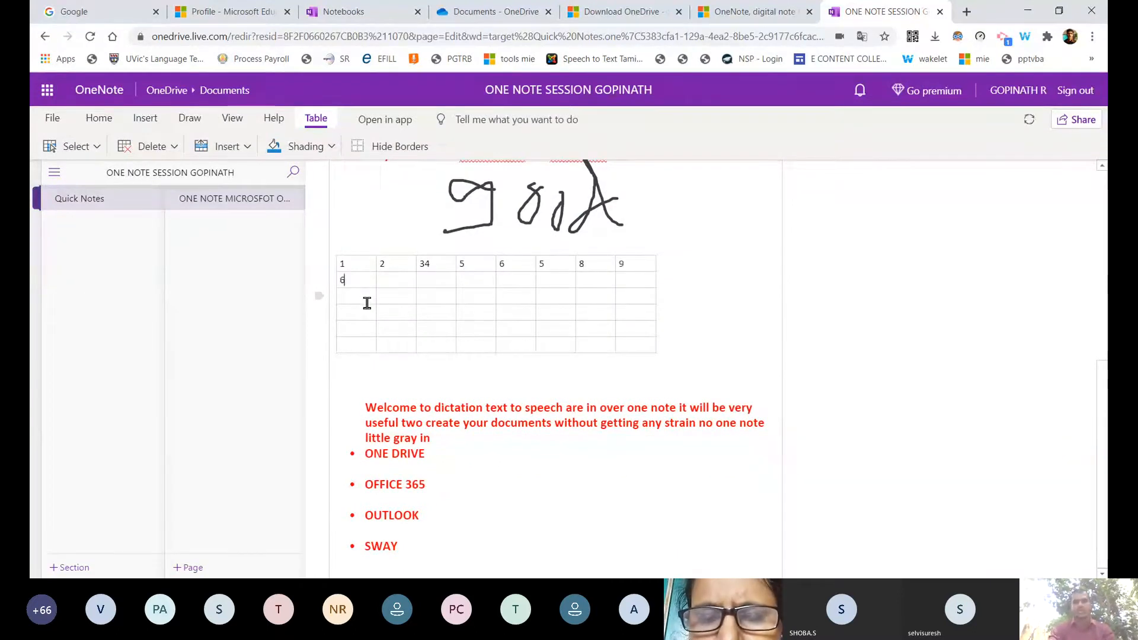
text(56)
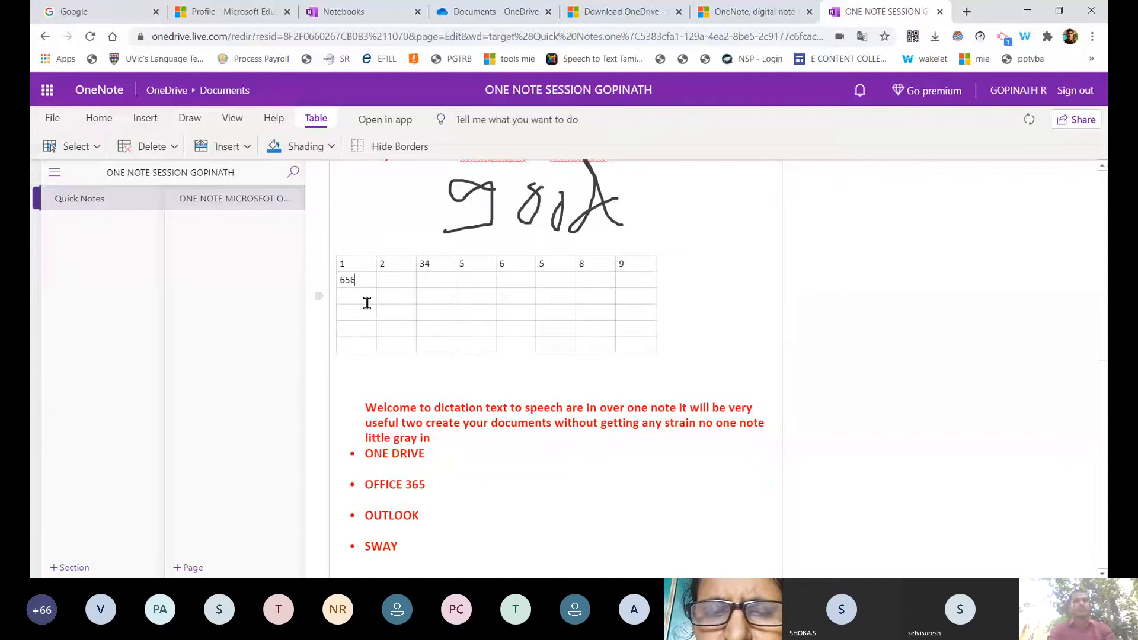
text(6	56	56	6	6	6	6	5)
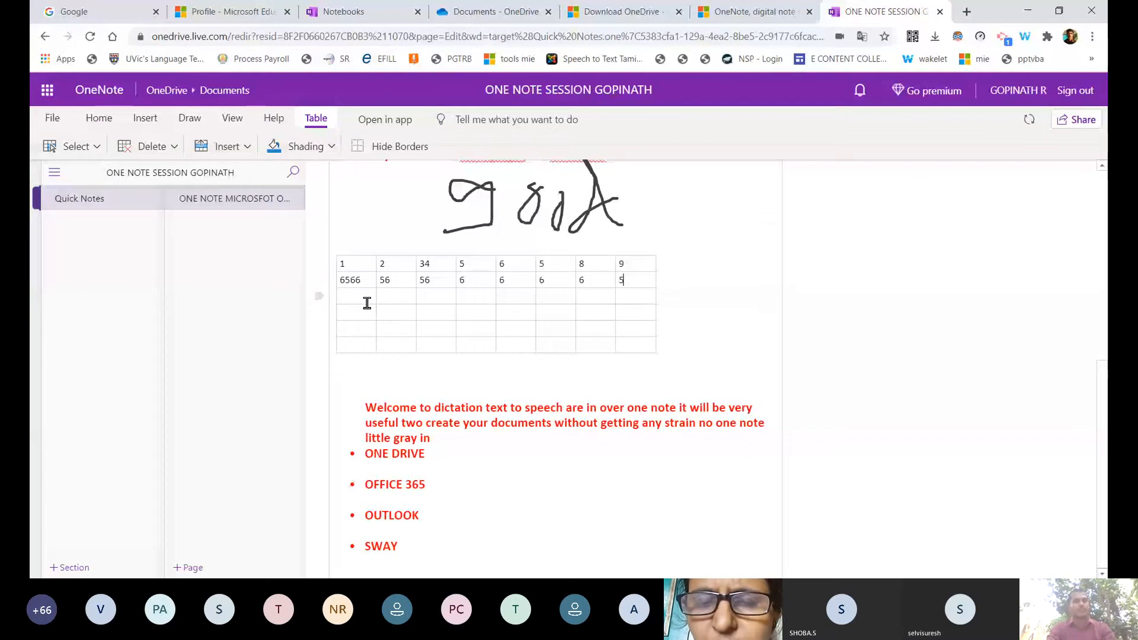
text(	6	6	6	5	65+5	5+	5+	5+	5+5	+		+)
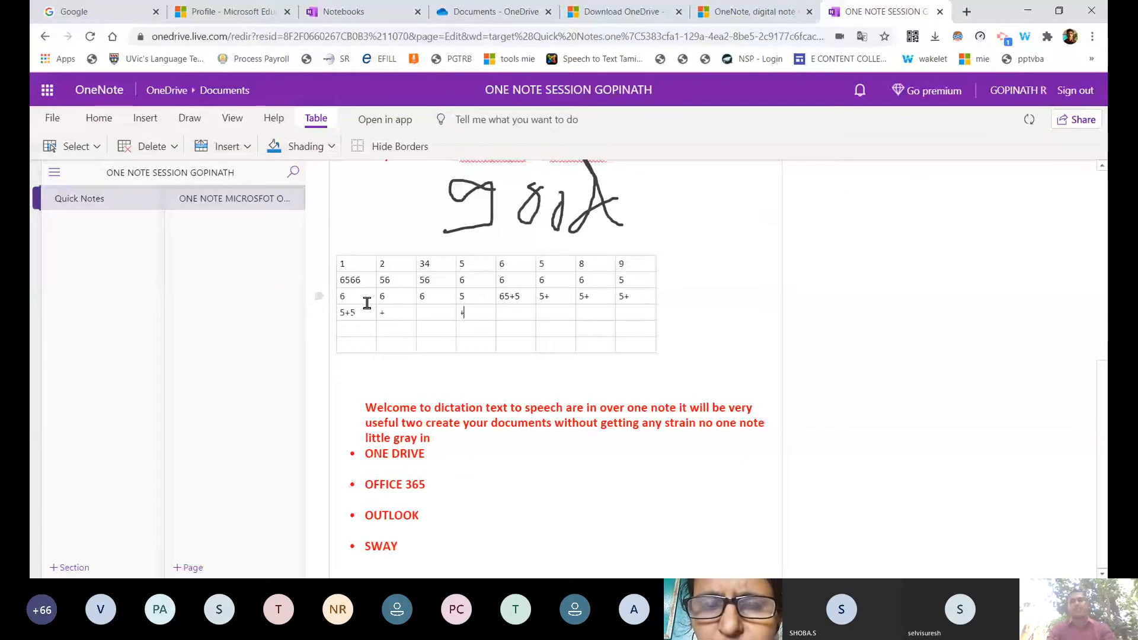
text(5)
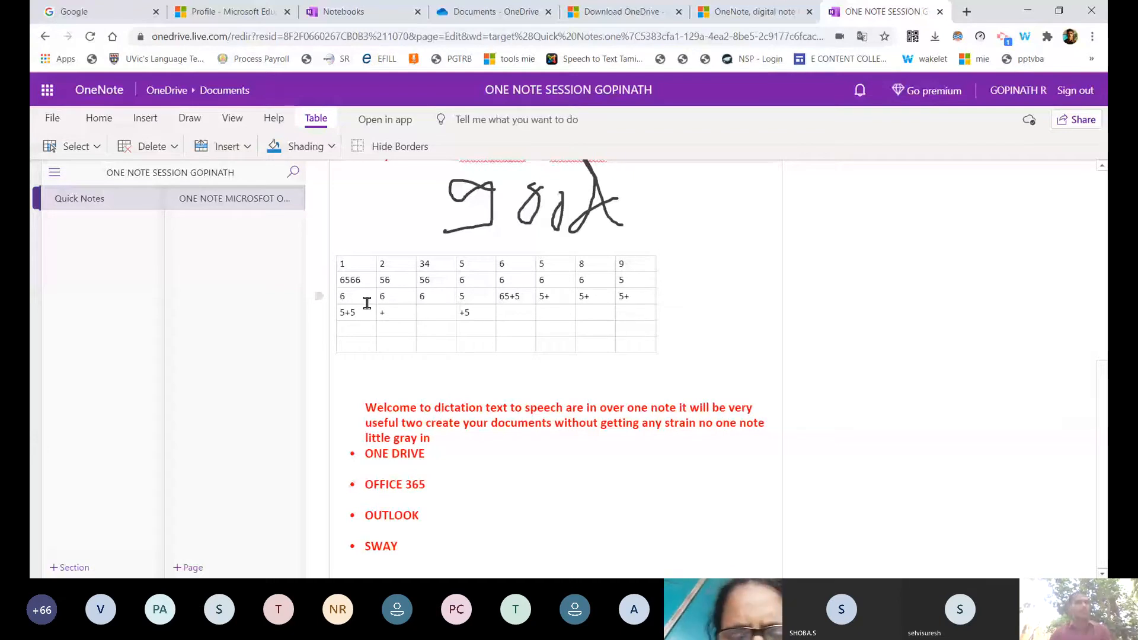
click(62, 146)
click(446, 367)
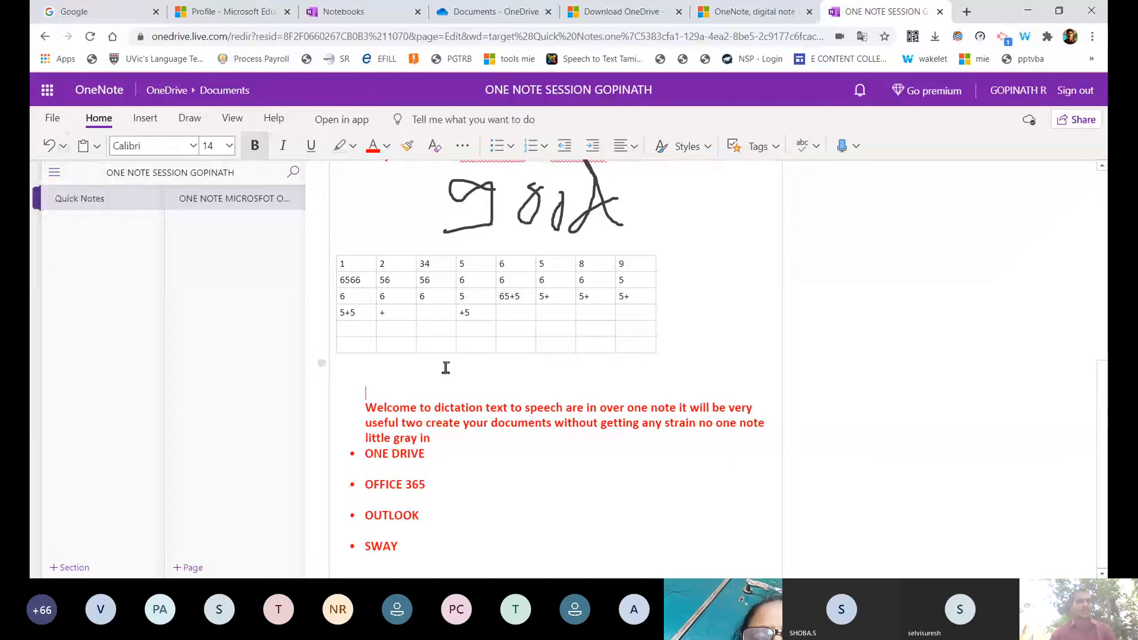
Insert a File Printout and choose a0614.pdf from the Downloads folder.
click(137, 122)
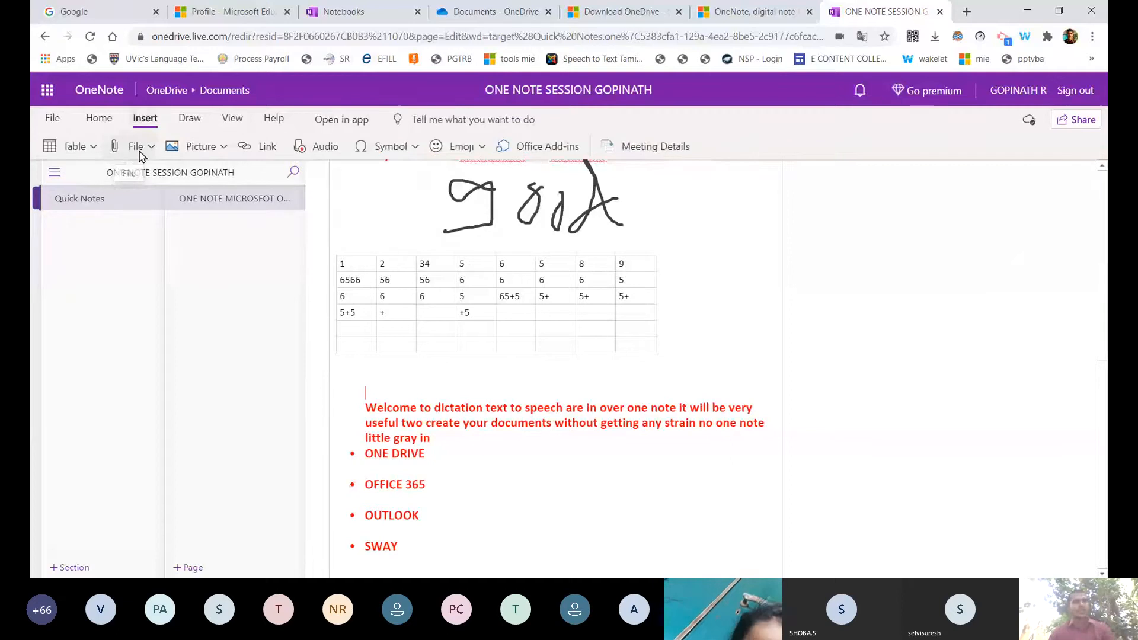
click(141, 151)
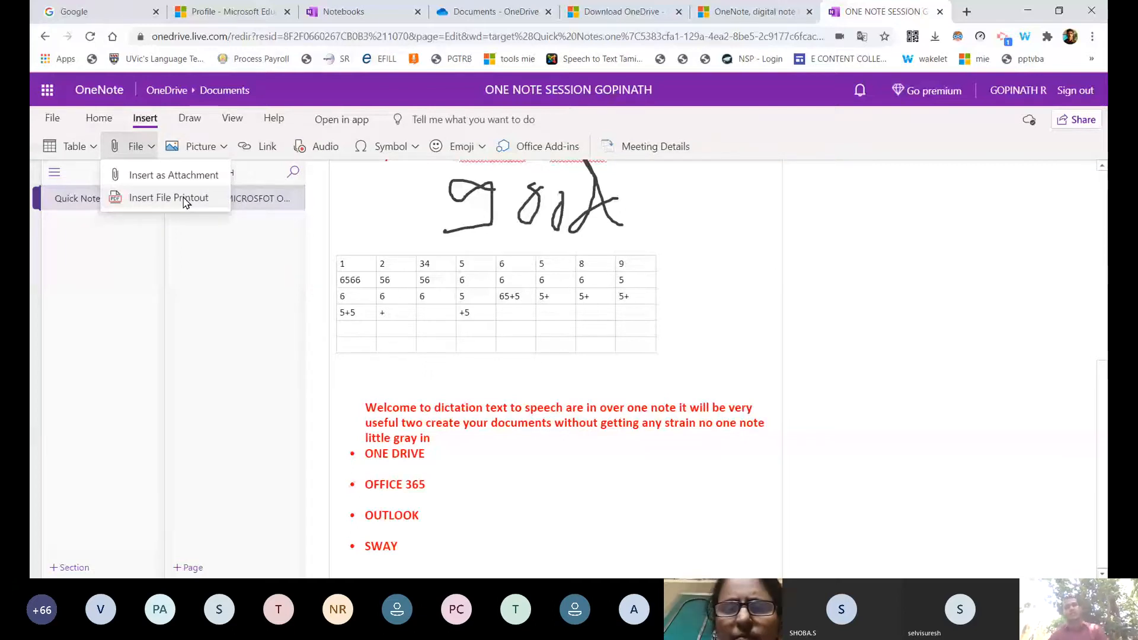
click(185, 200)
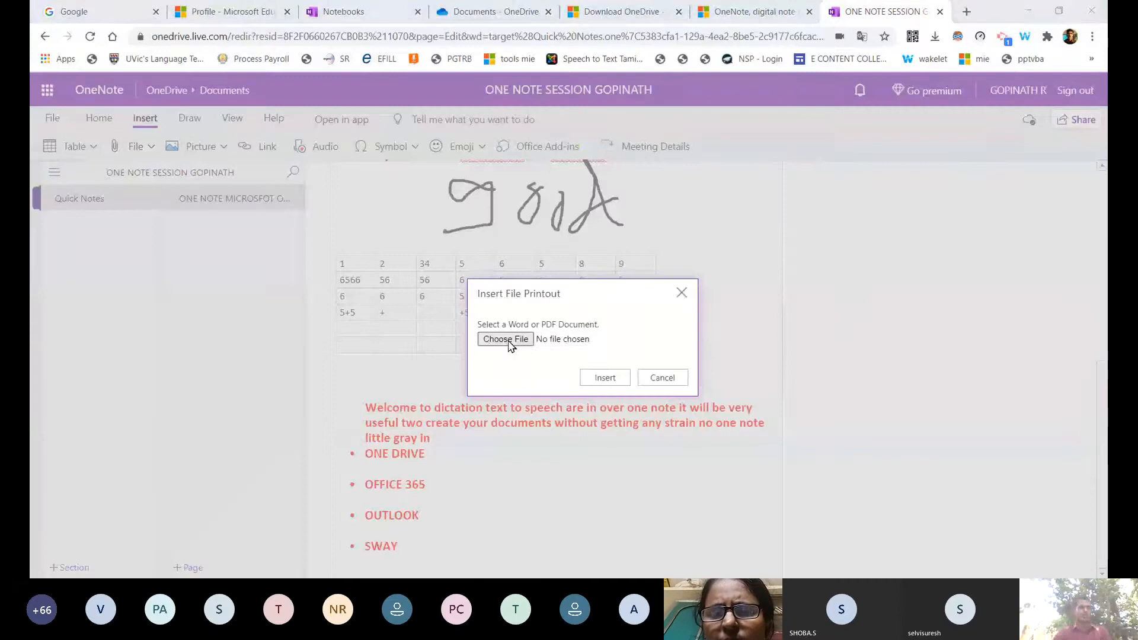
click(509, 342)
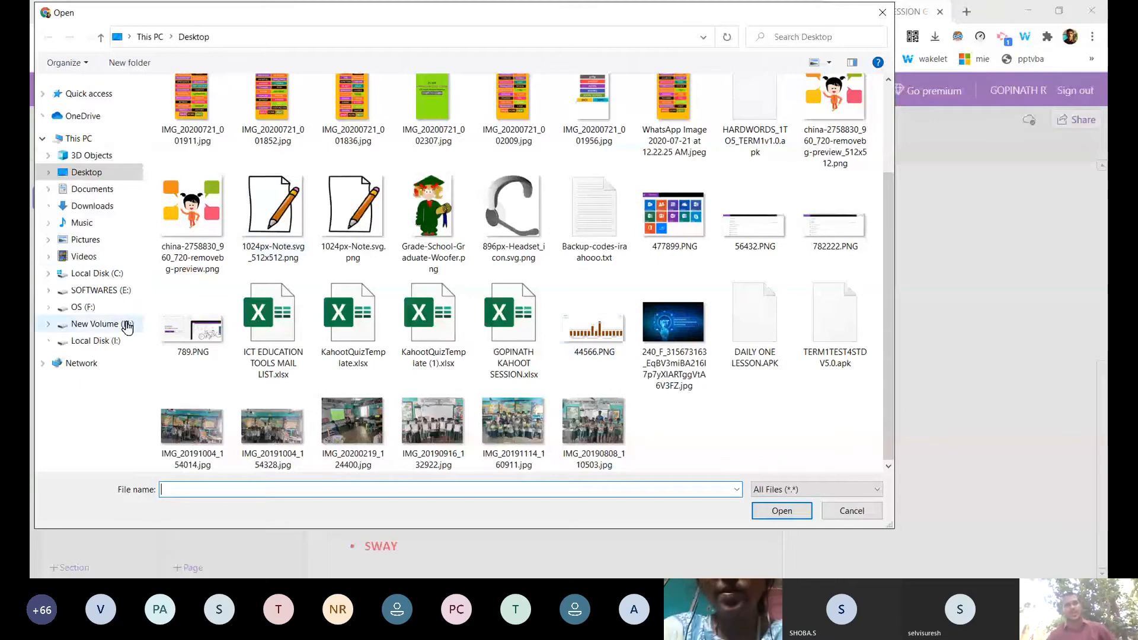
click(90, 206)
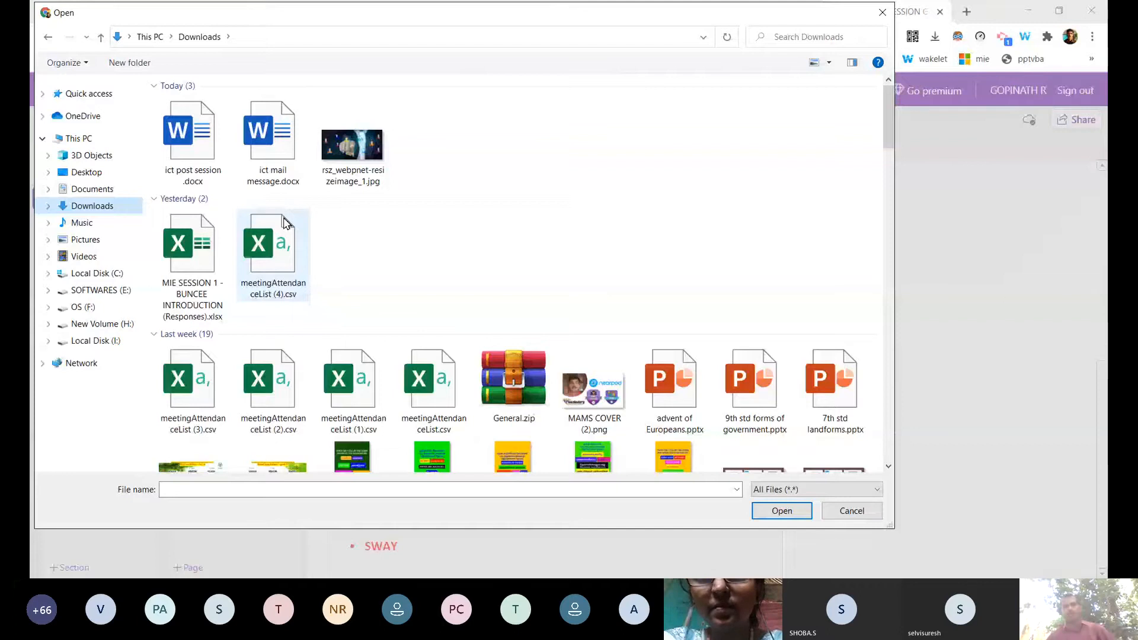
scroll(284, 237, down, 10)
click(193, 302)
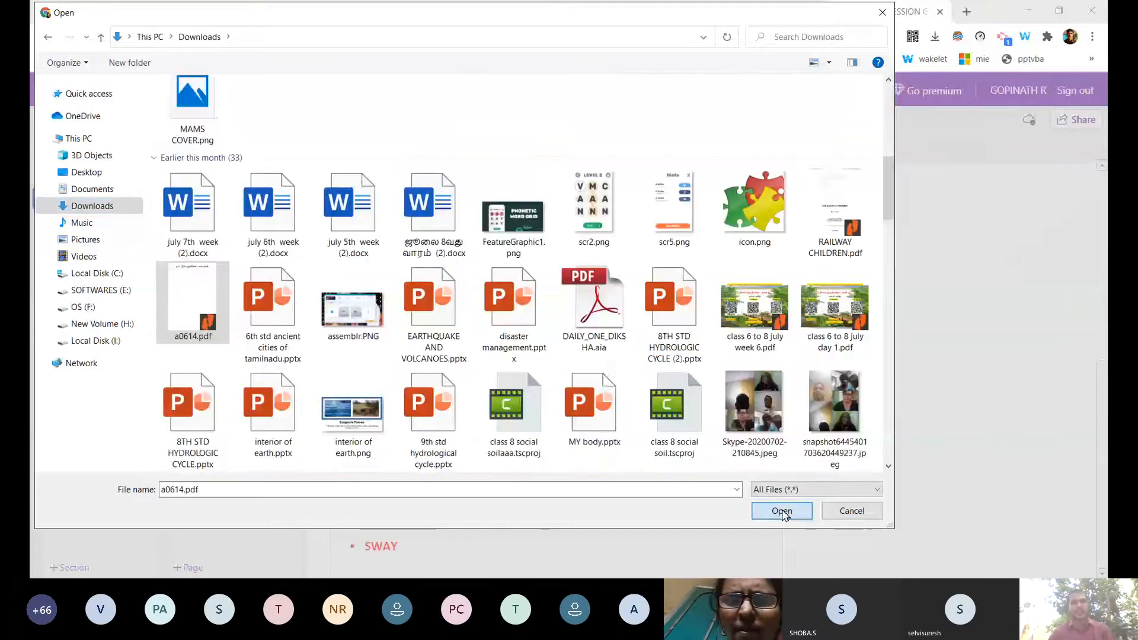
click(782, 511)
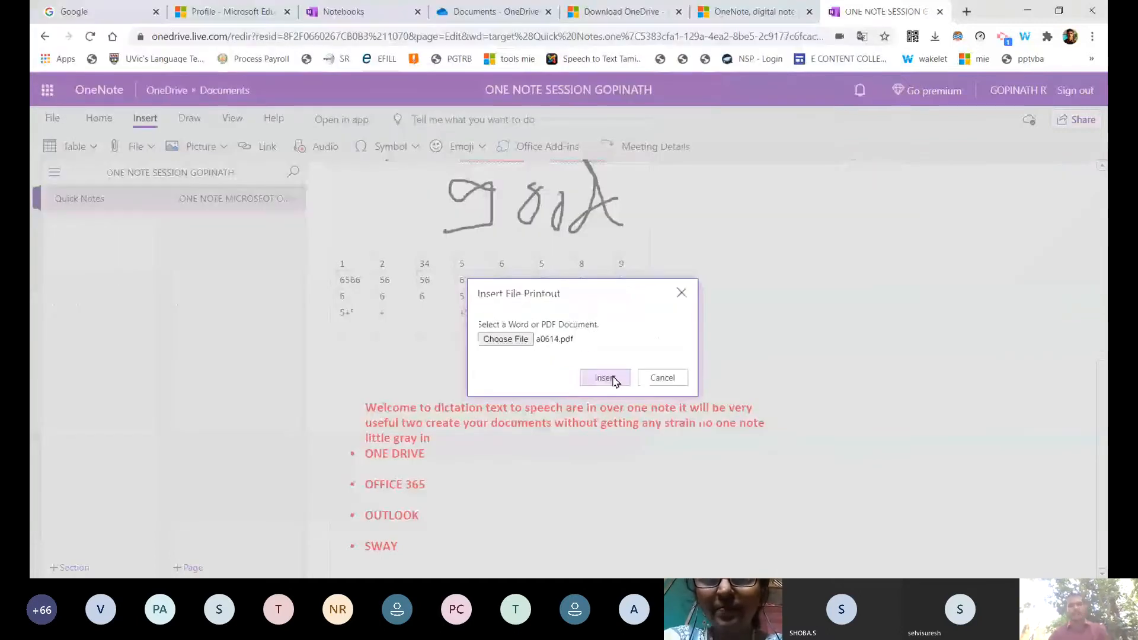
Insert the a0614 PDF onto the page as a printout.
click(614, 380)
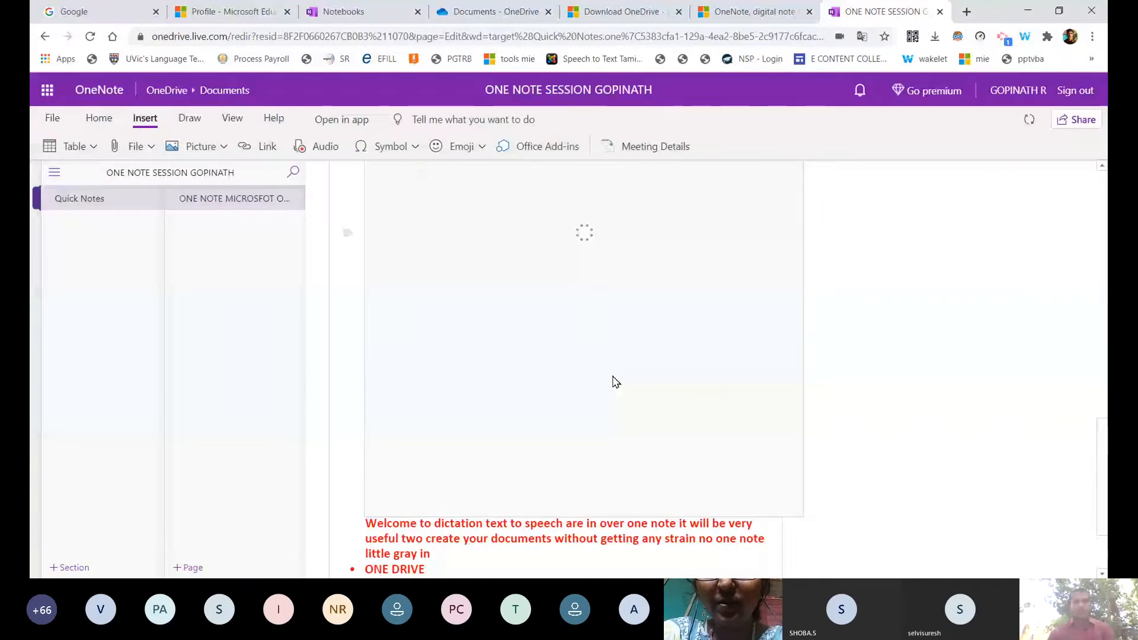
scroll(653, 447, up, 6)
scroll(652, 436, down, 3)
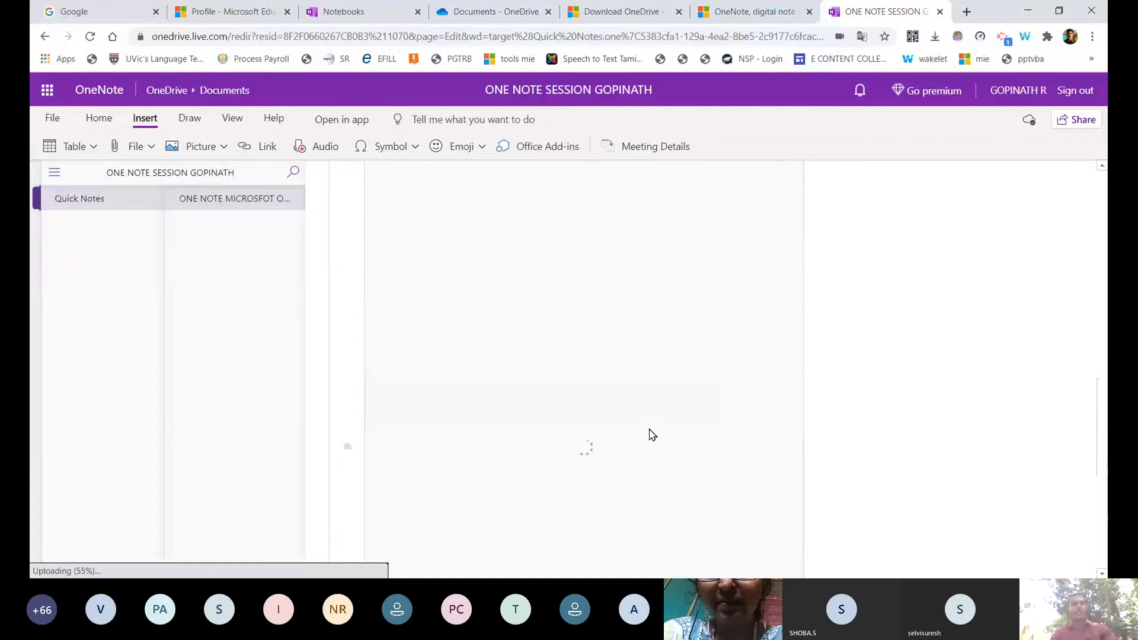
scroll(653, 436, up, 3)
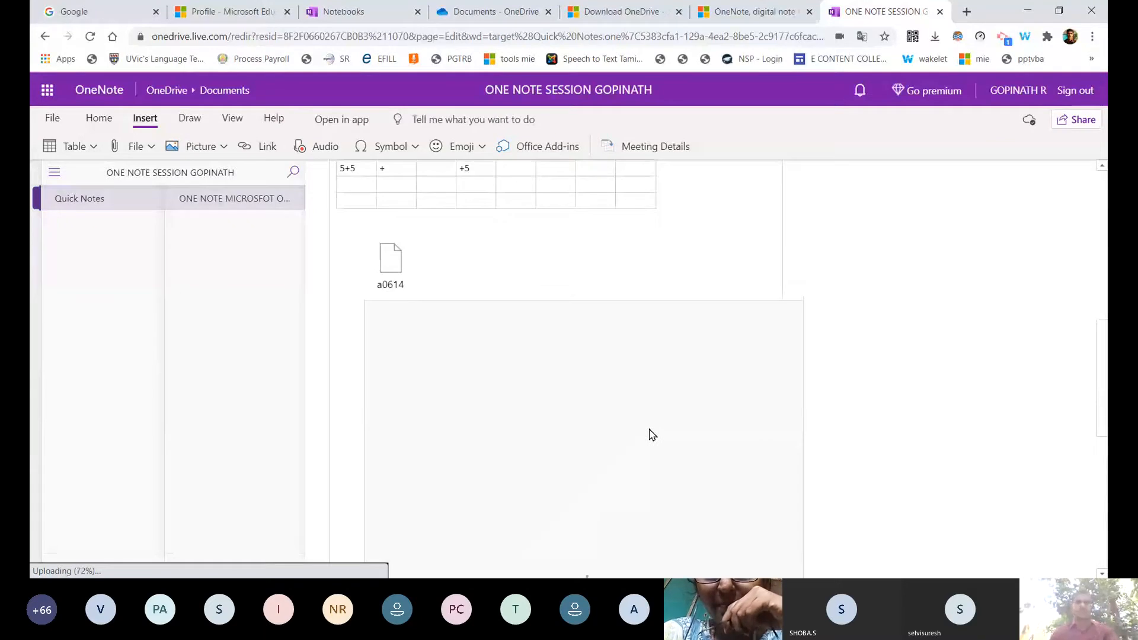
scroll(652, 435, down, 3)
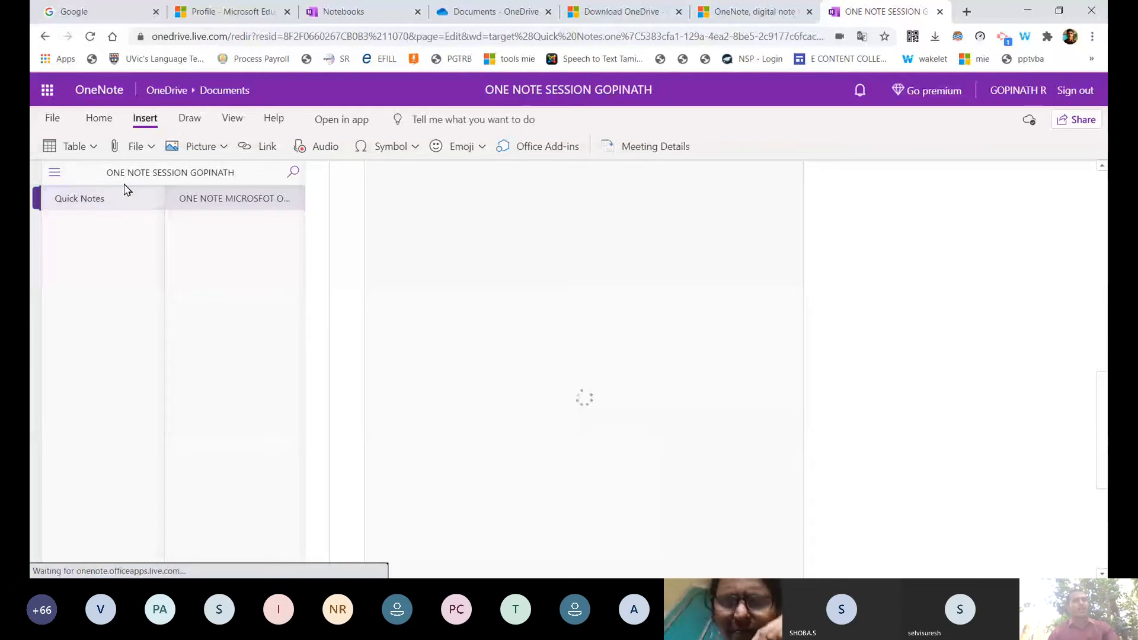
click(134, 146)
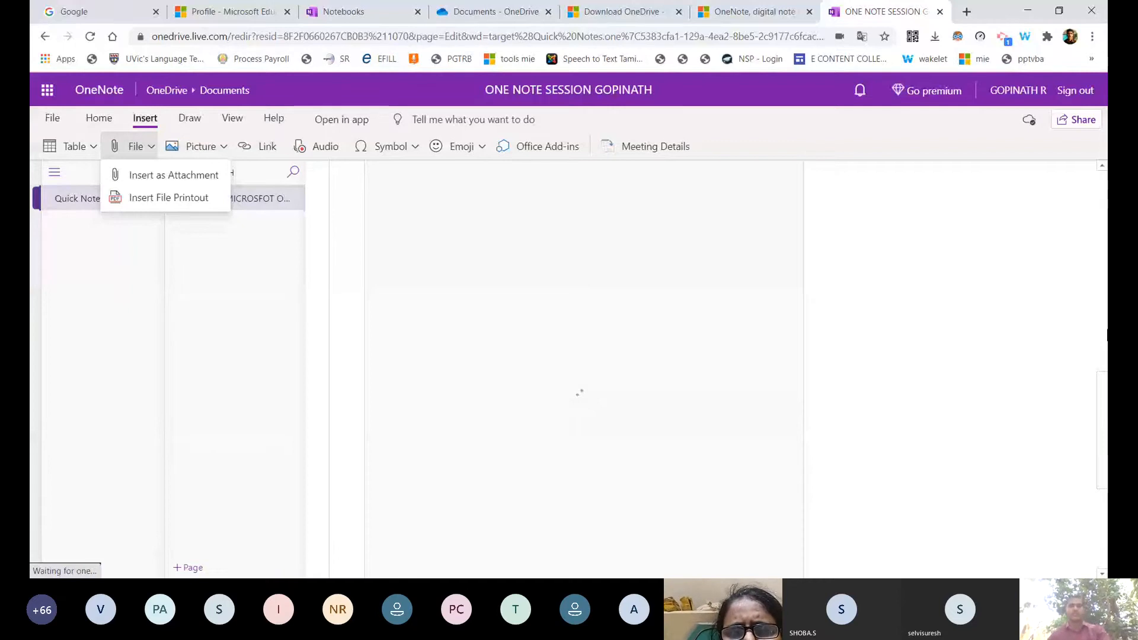
click(619, 316)
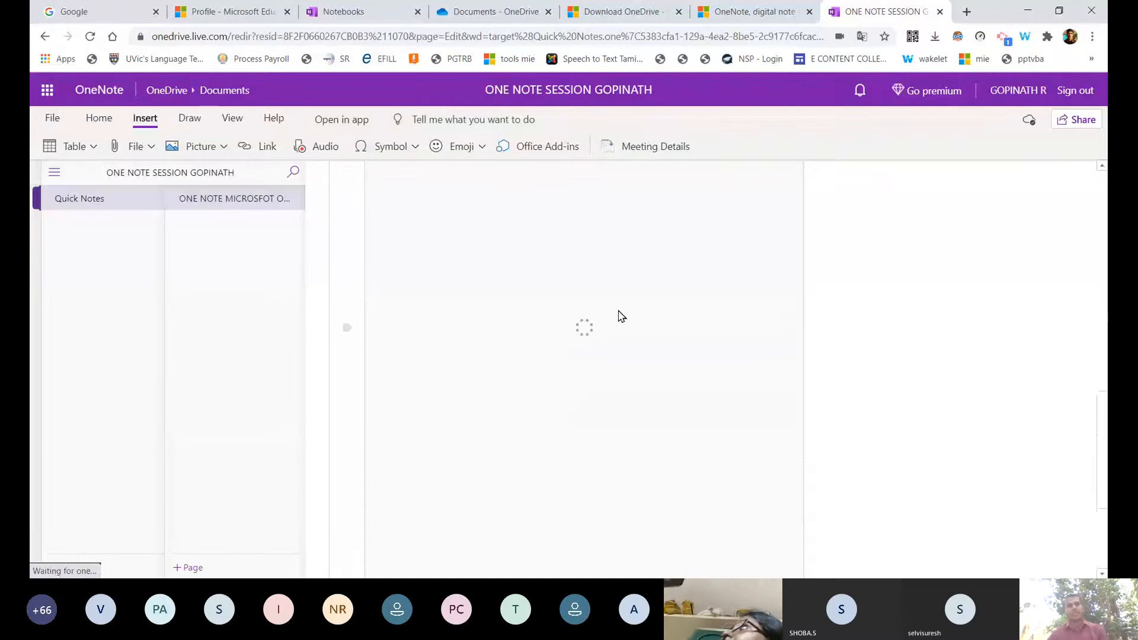
Break the red paragraph after 'it will be very' with blank lines.
scroll(625, 398, up, 6)
scroll(625, 399, down, 8)
click(761, 409)
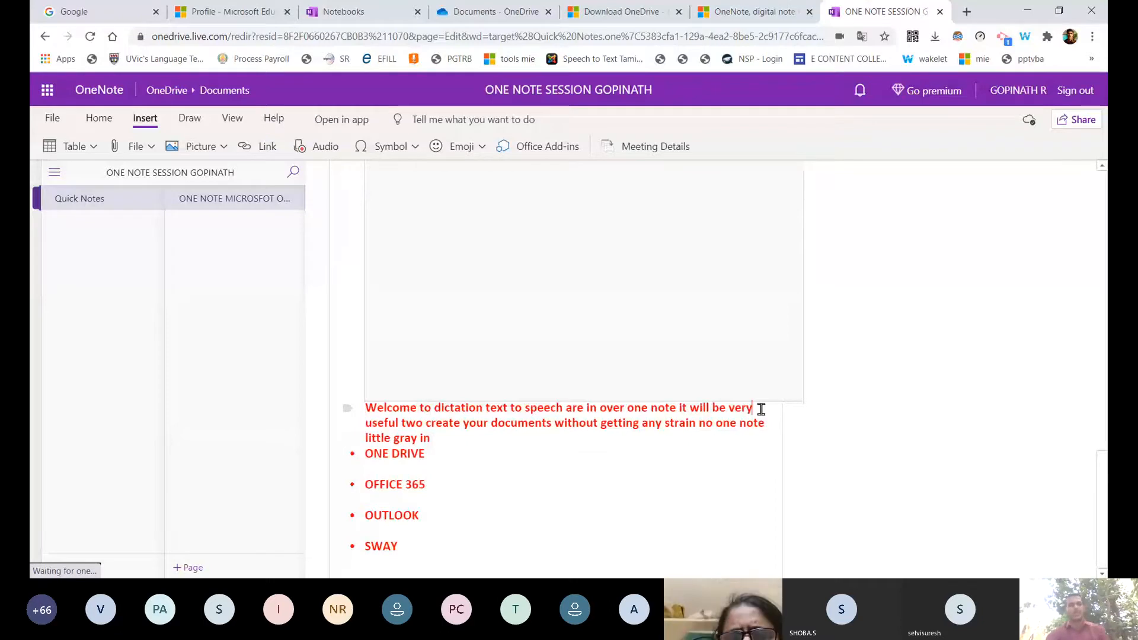
key(Return)
key(Return)
key(Return)
key(Return)
key(Return)
key(Return)
key(Return)
key(Up)
key(Up)
key(Up)
key(Up)
key(Up)
key(Up)
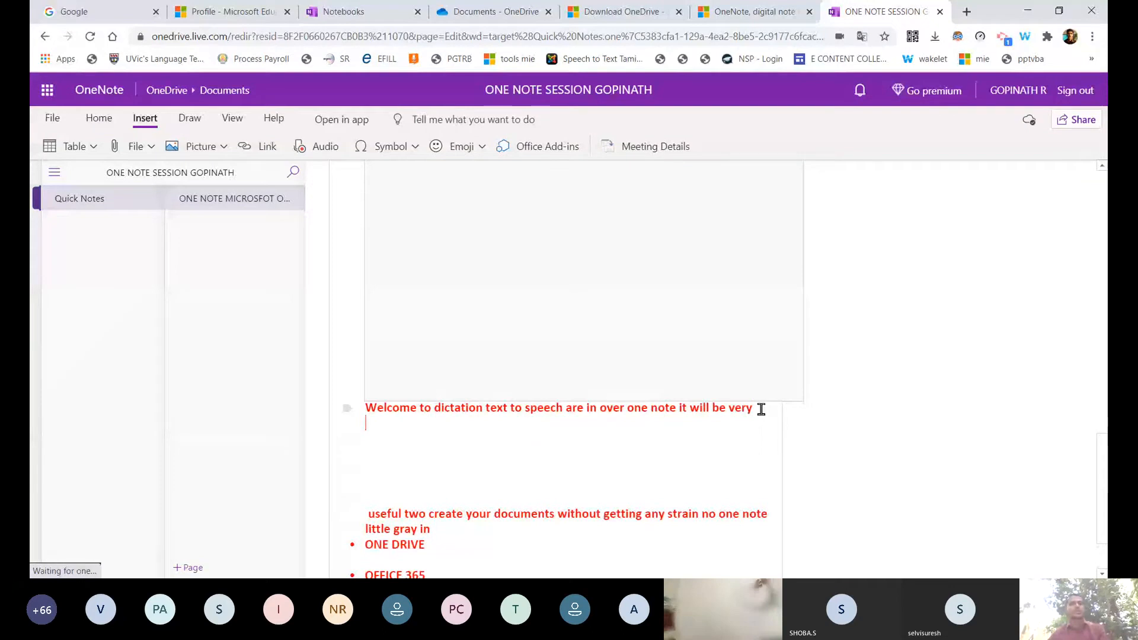
Insert a0614.pdf from Downloads as a file icon below the red 'very' line.
click(153, 148)
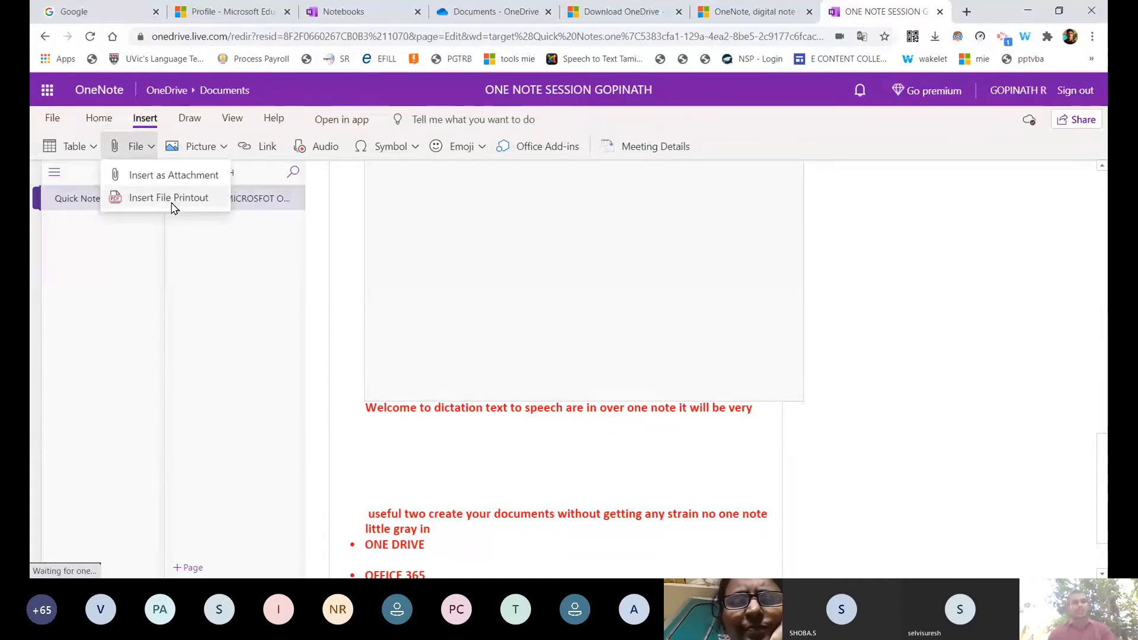
click(172, 205)
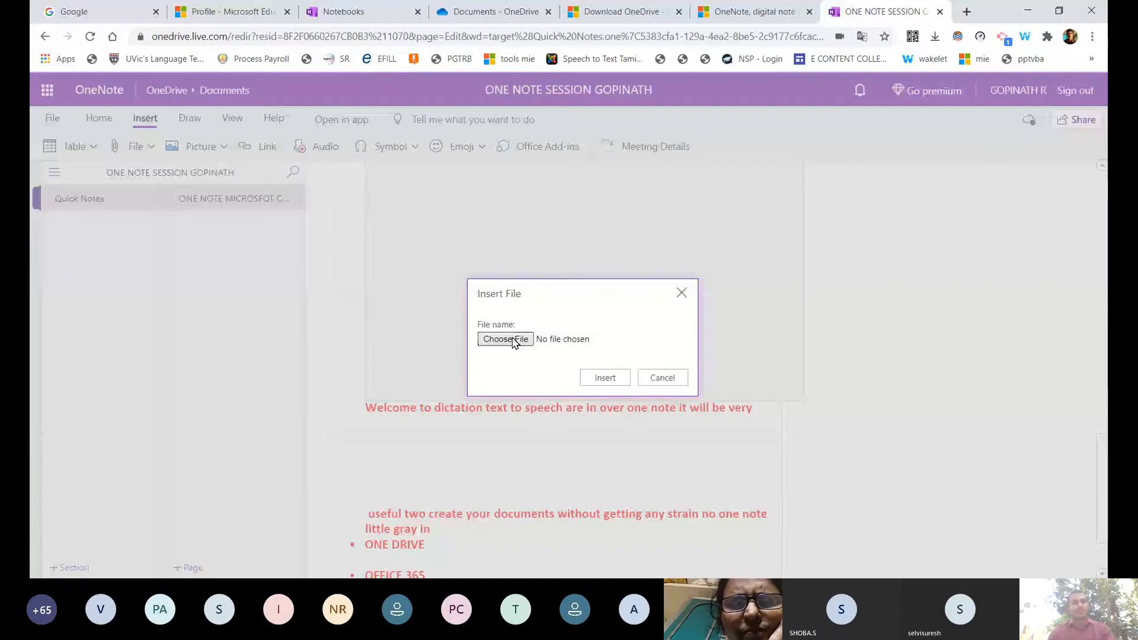
click(506, 339)
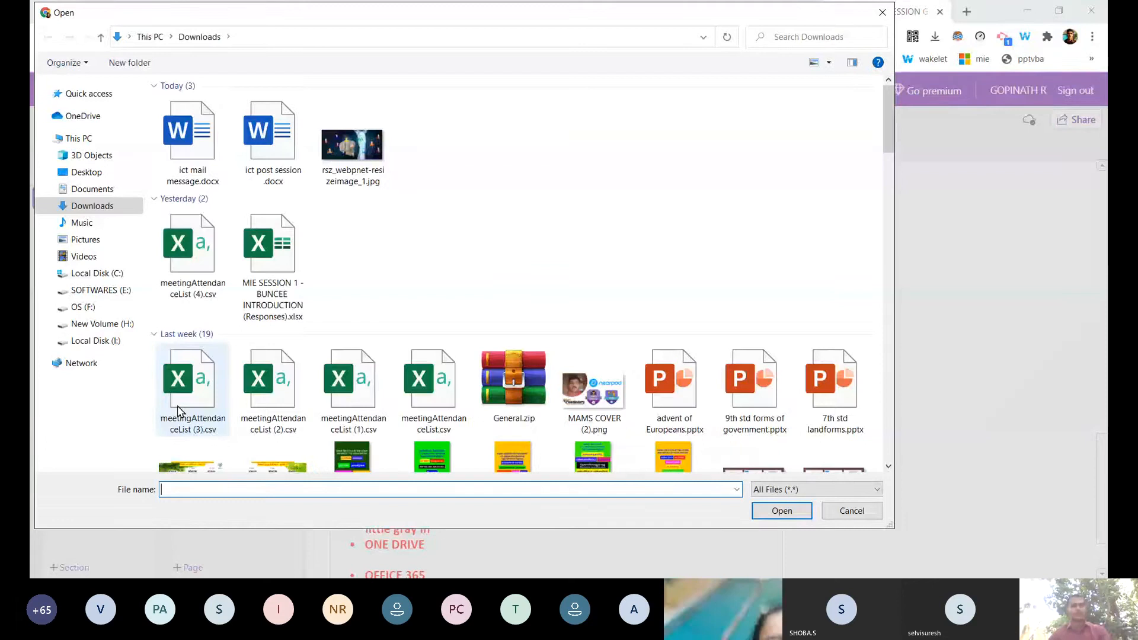
click(266, 403)
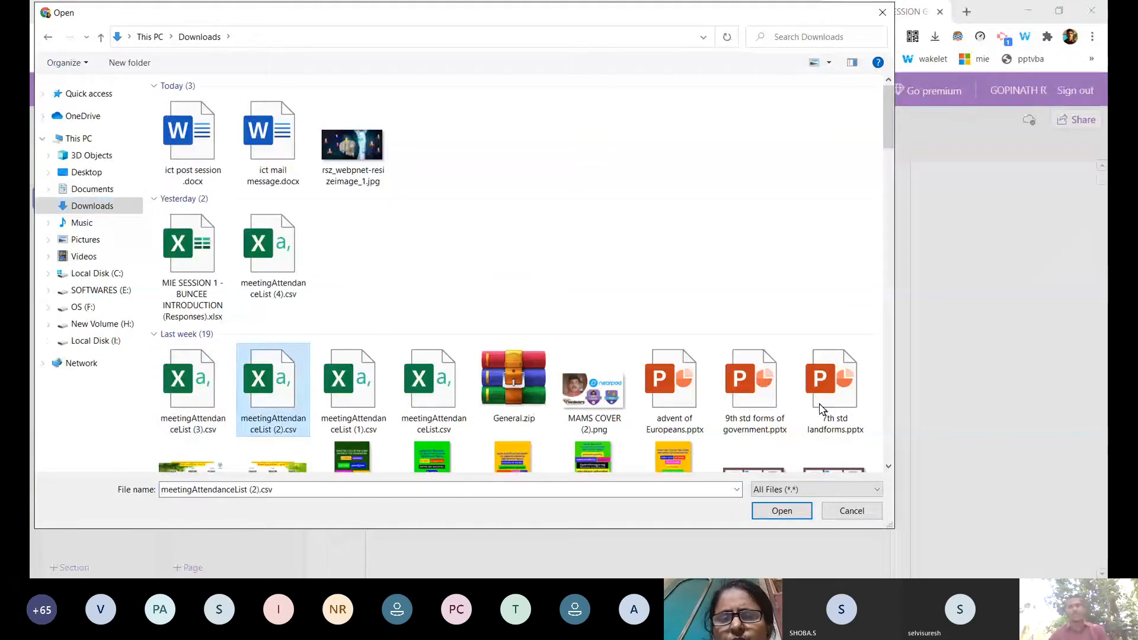
scroll(822, 410, down, 8)
click(193, 114)
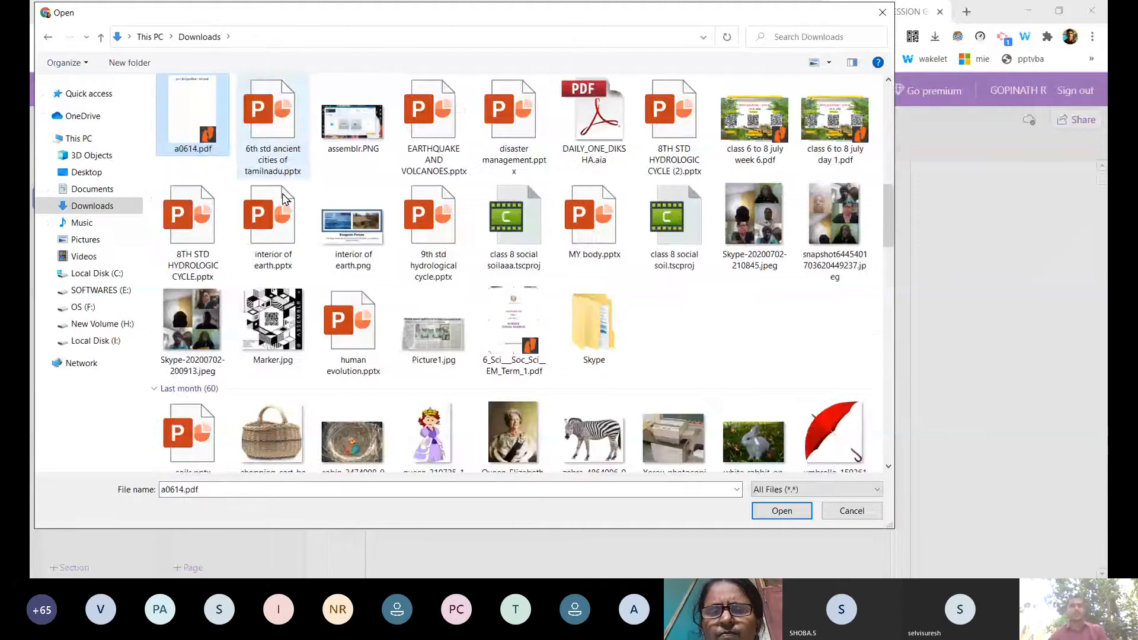
click(786, 511)
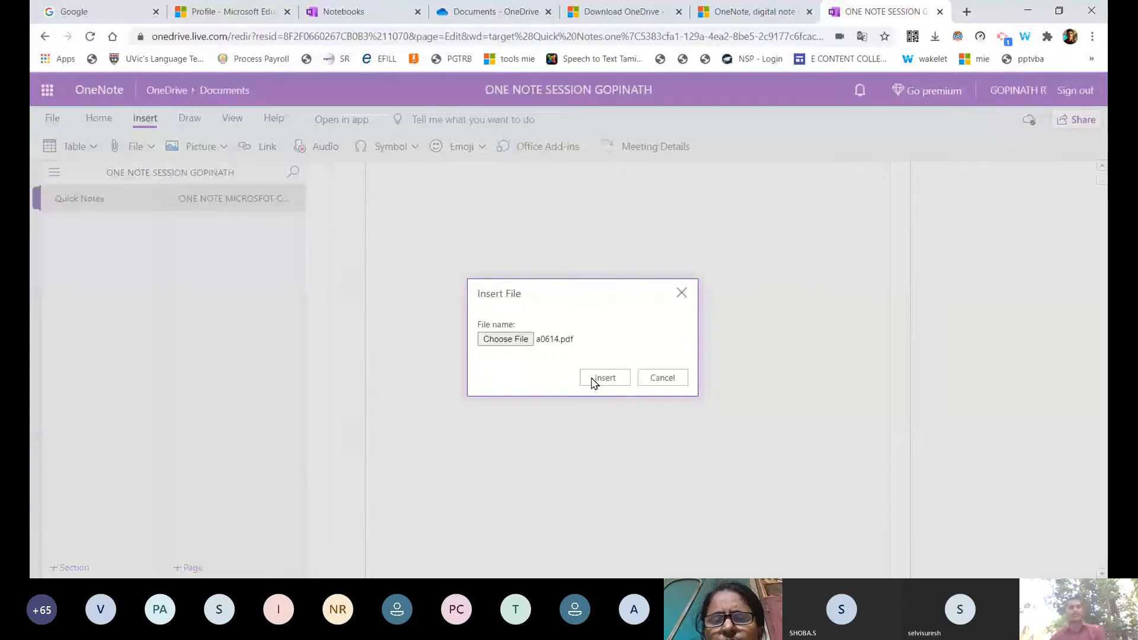
click(594, 380)
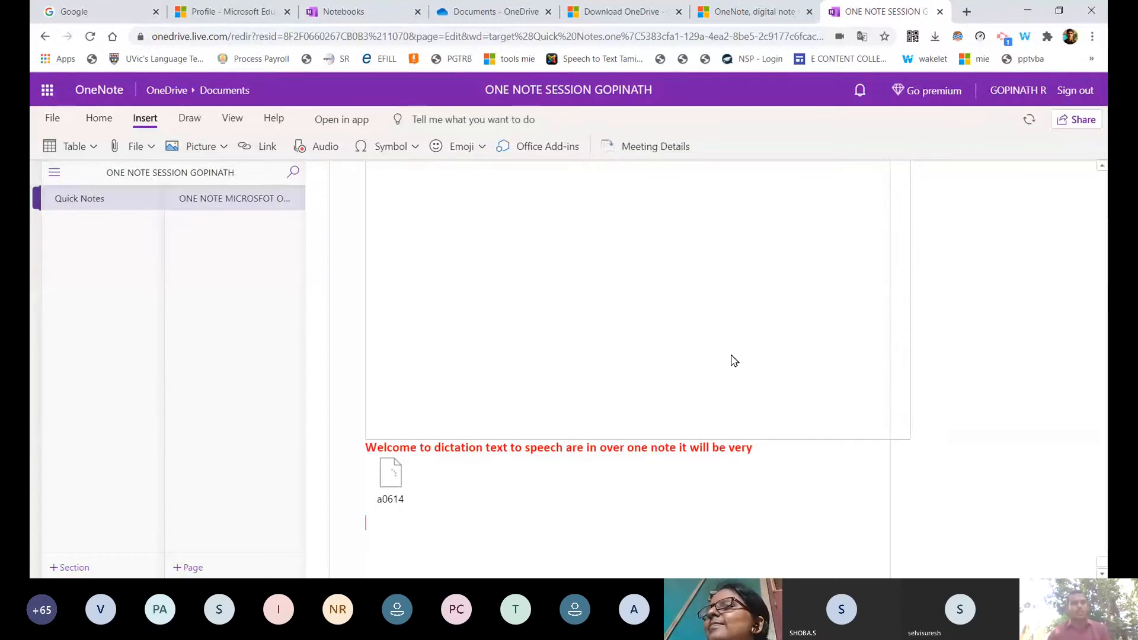
scroll(702, 384, up, 3)
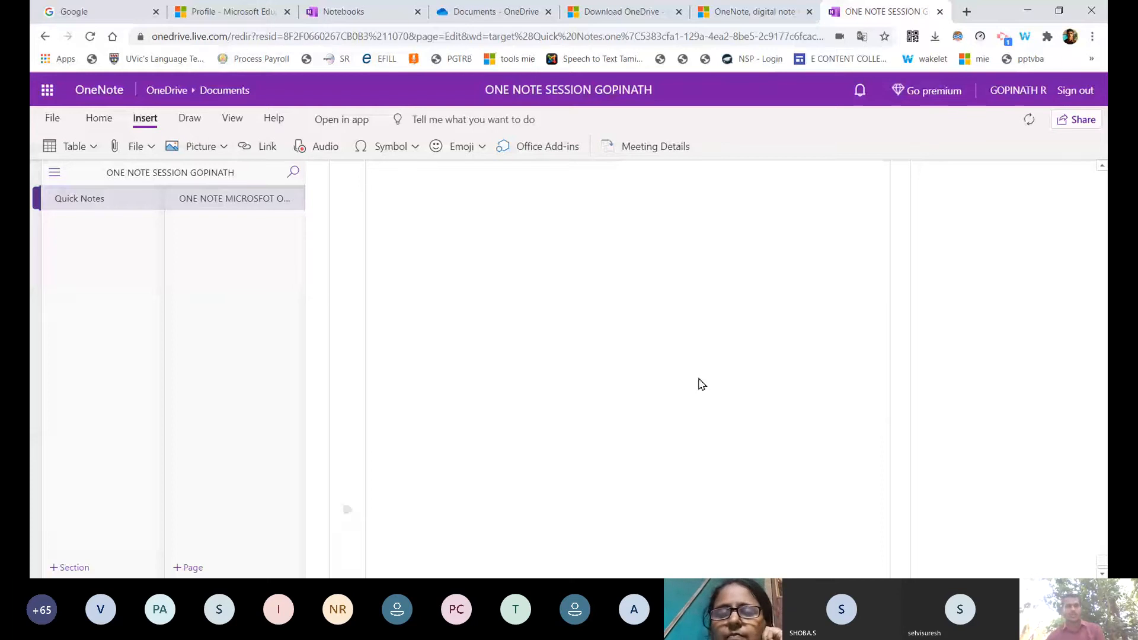
scroll(702, 384, up, 2)
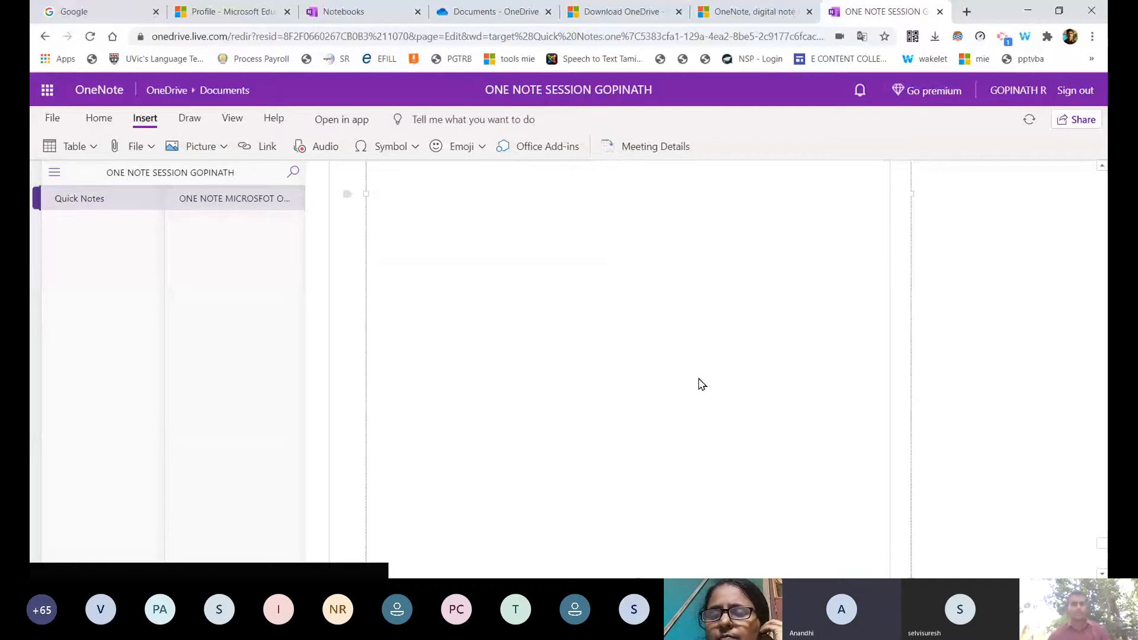
click(707, 380)
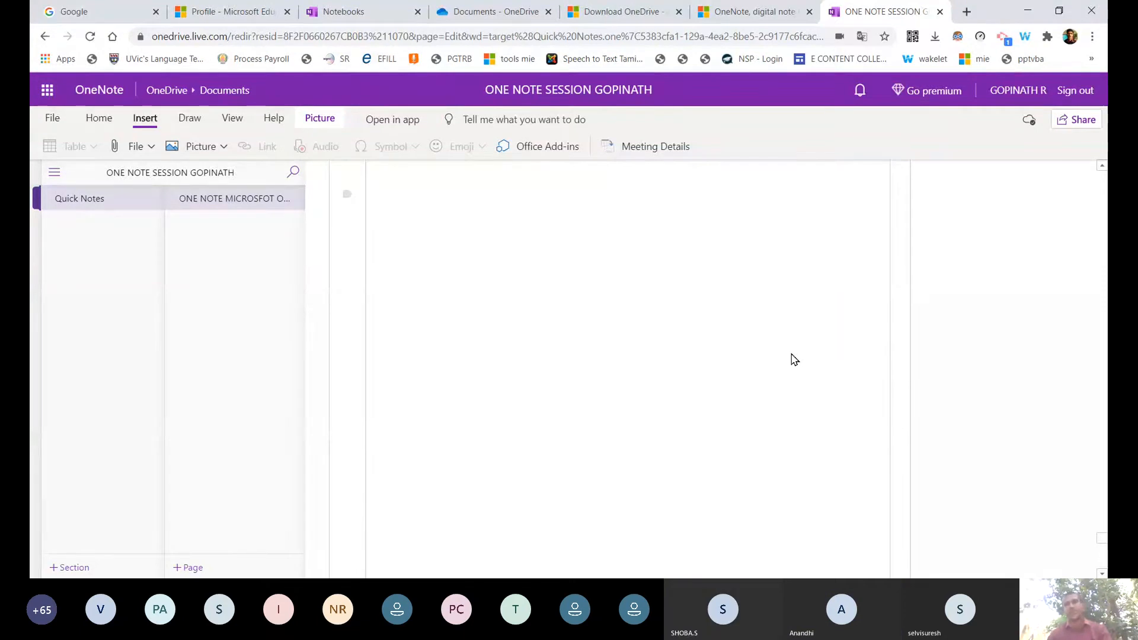
click(137, 147)
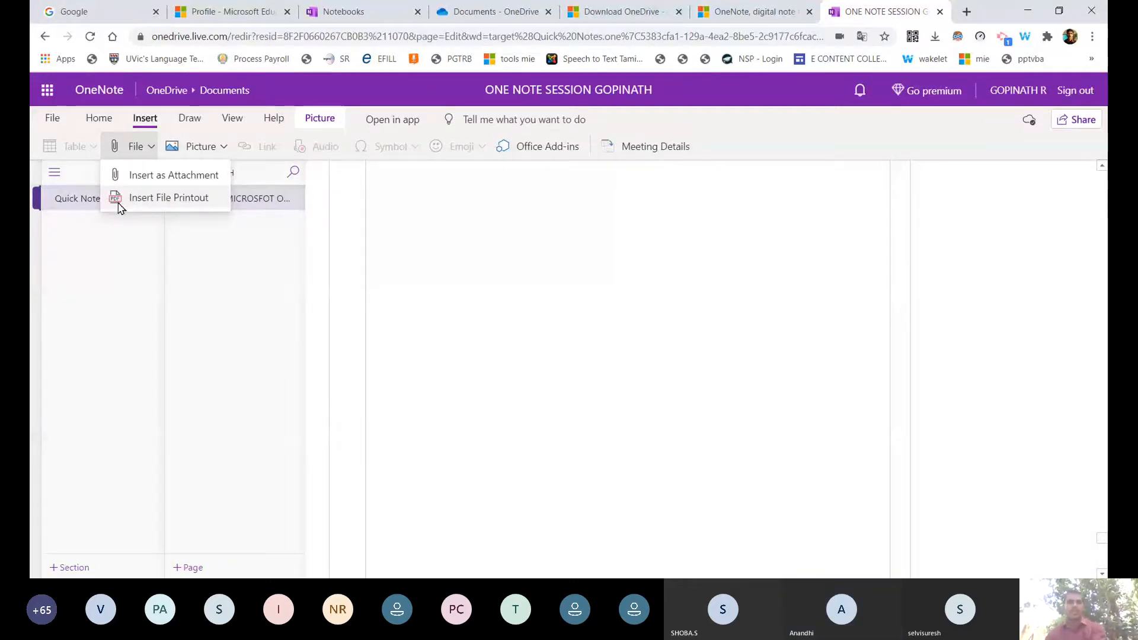
click(696, 375)
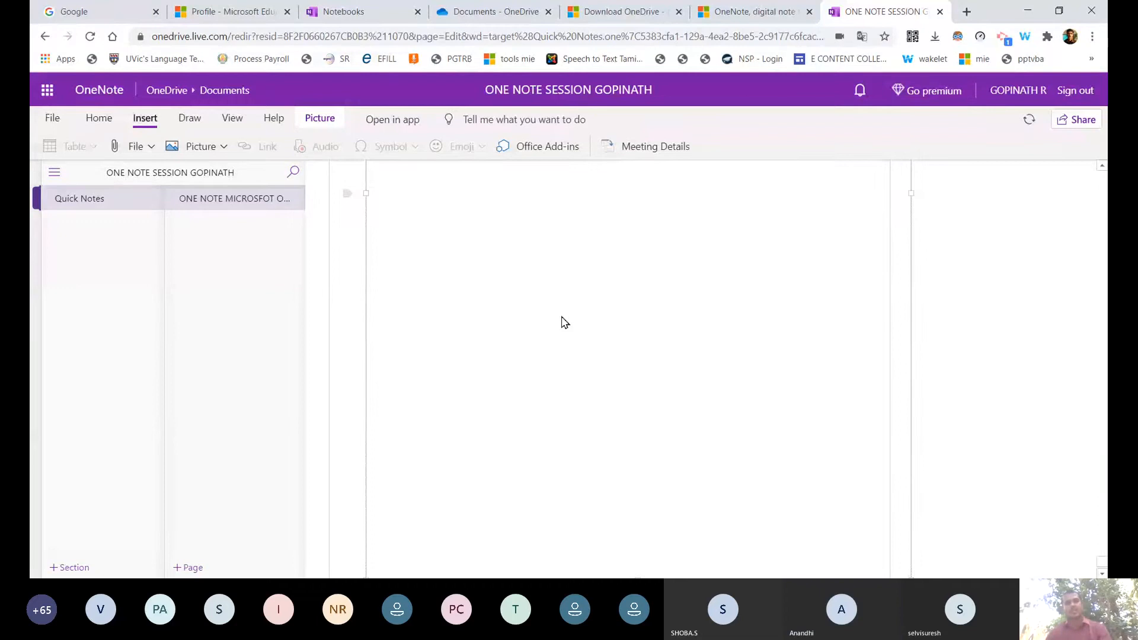
key(Down)
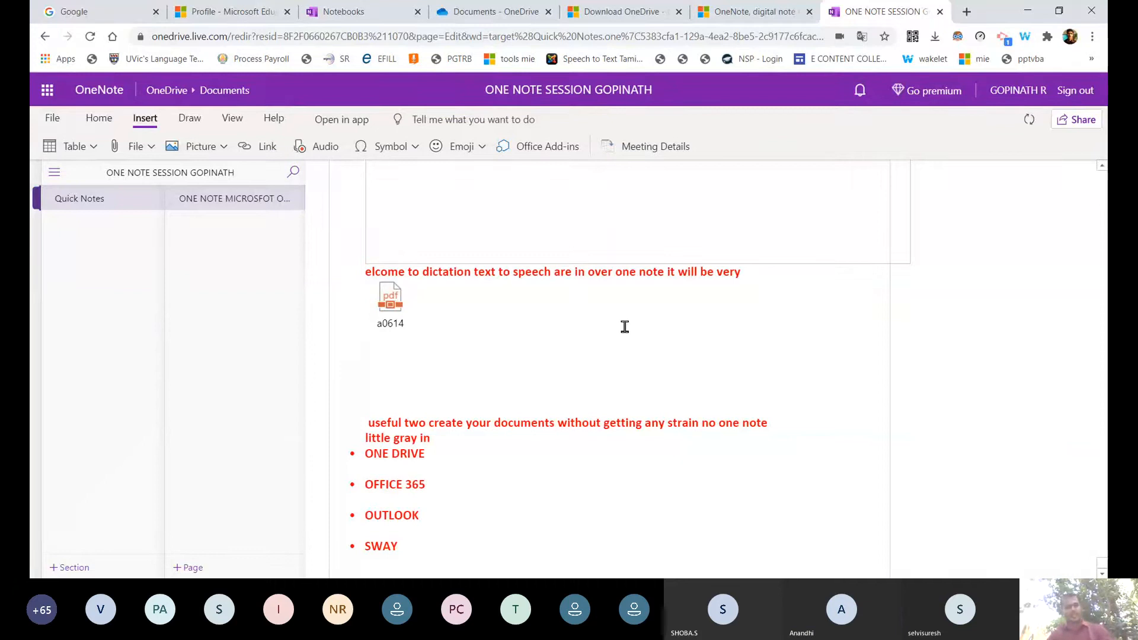
click(628, 240)
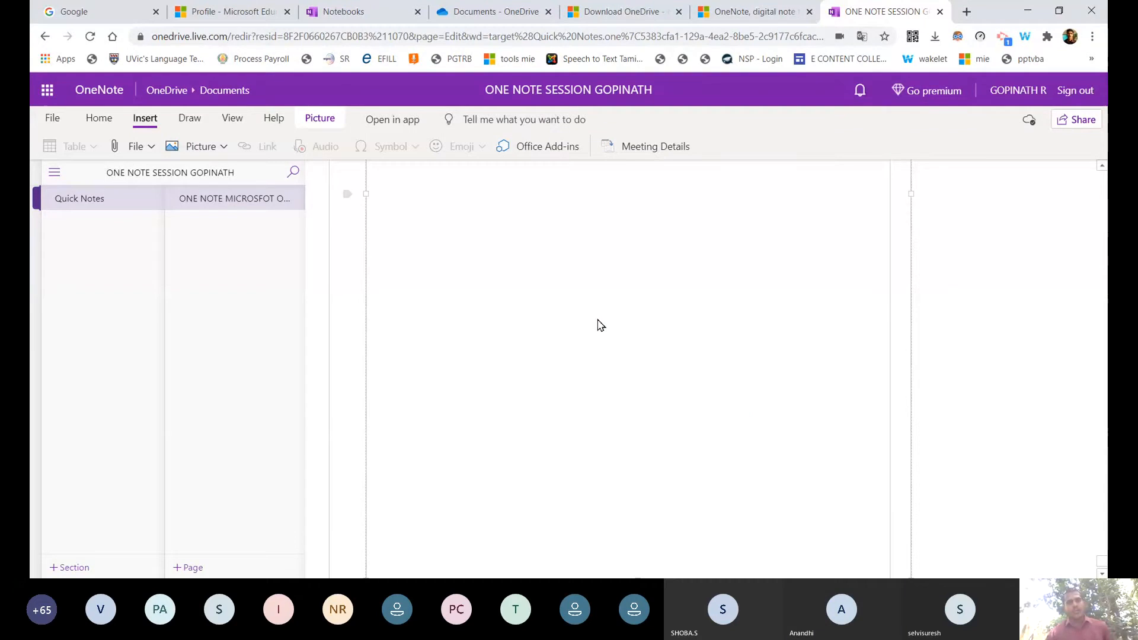
click(584, 251)
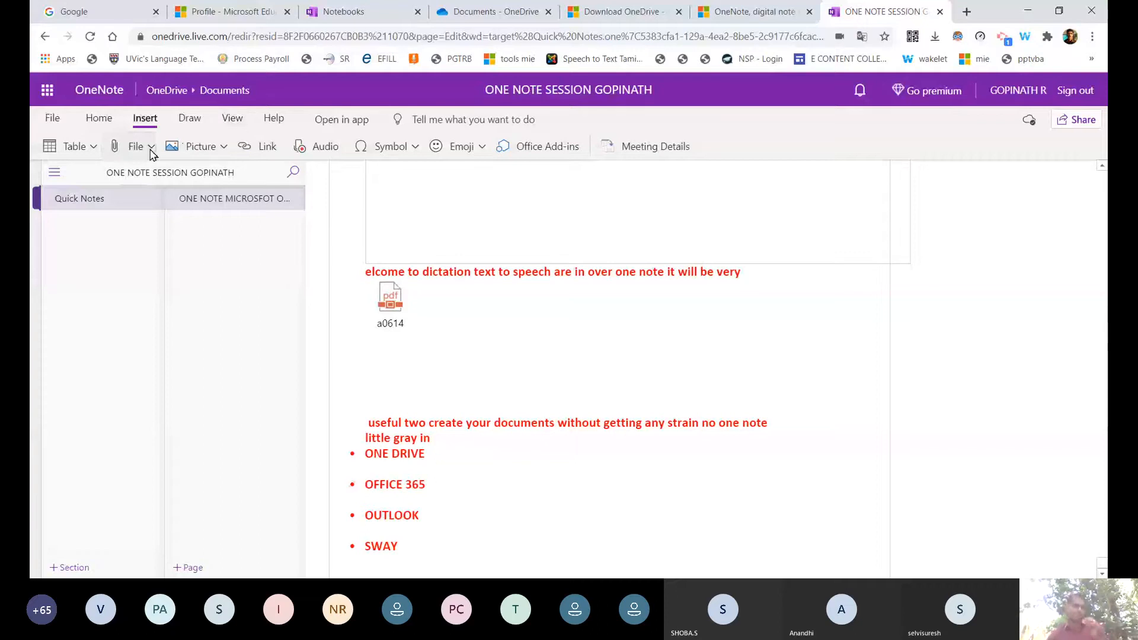
Insert 20200713_010131.jpg as an attachment above the red dictation text.
click(152, 148)
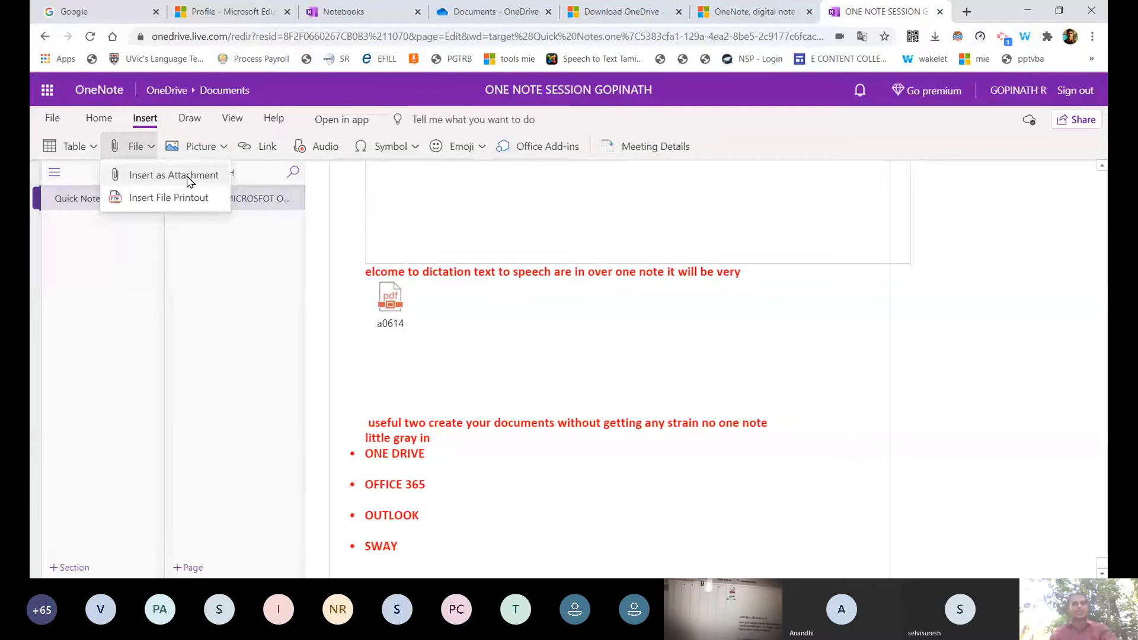
click(190, 177)
click(510, 339)
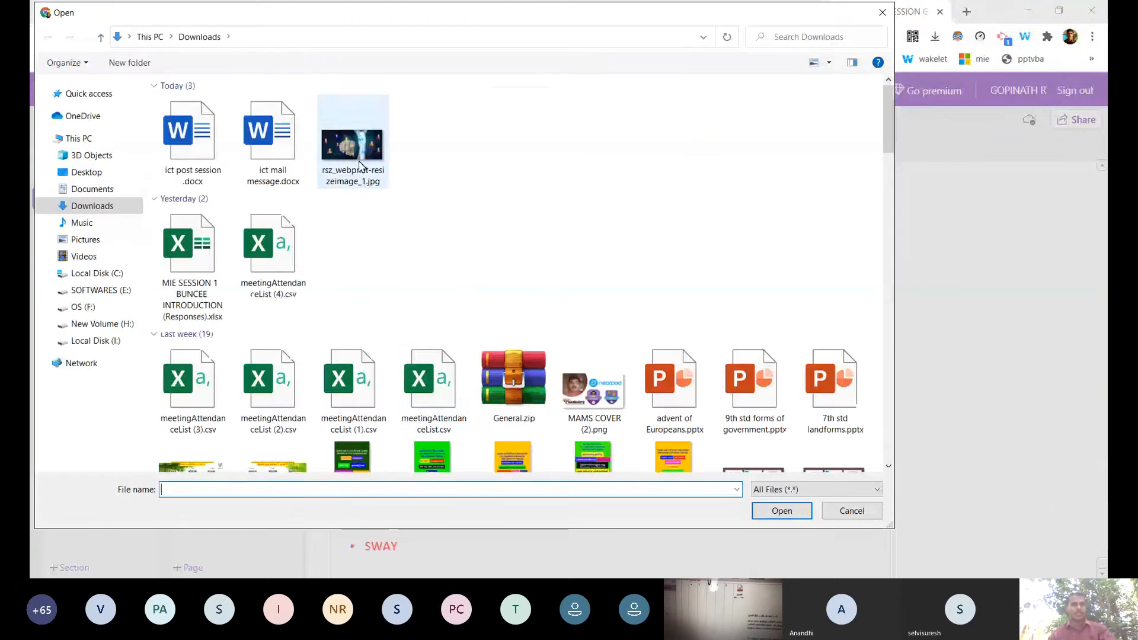
click(354, 189)
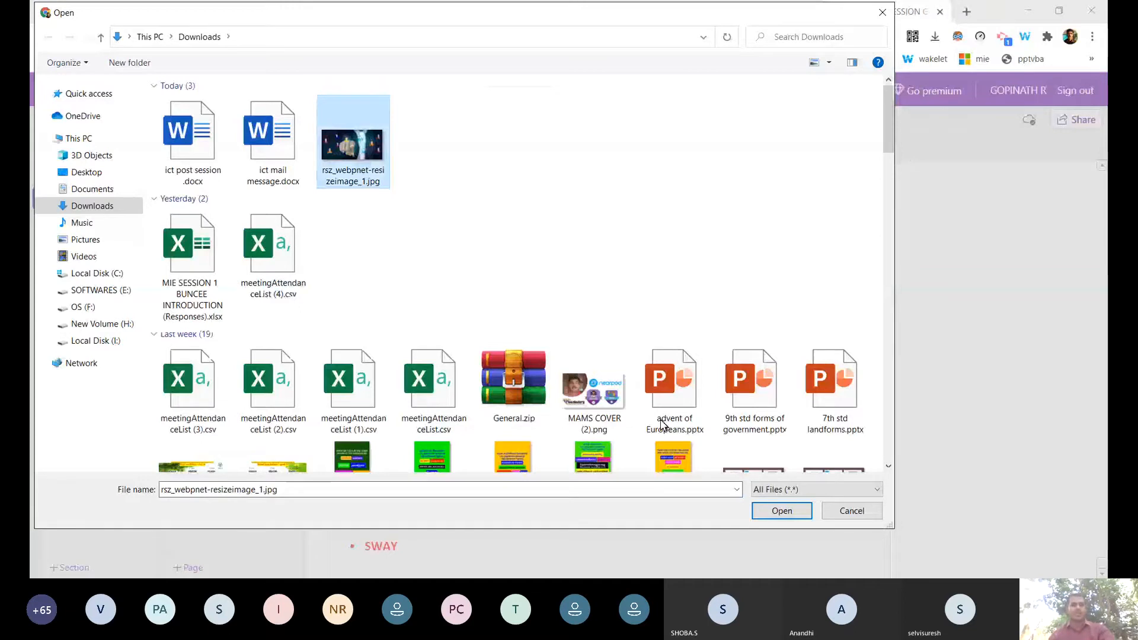
key(Escape)
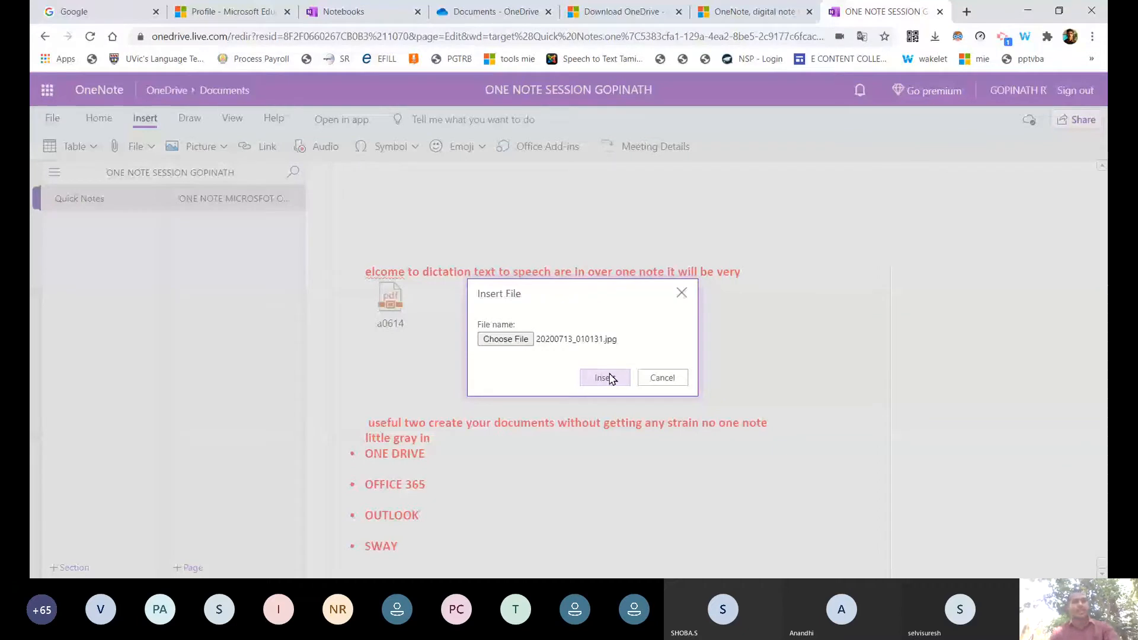
click(611, 378)
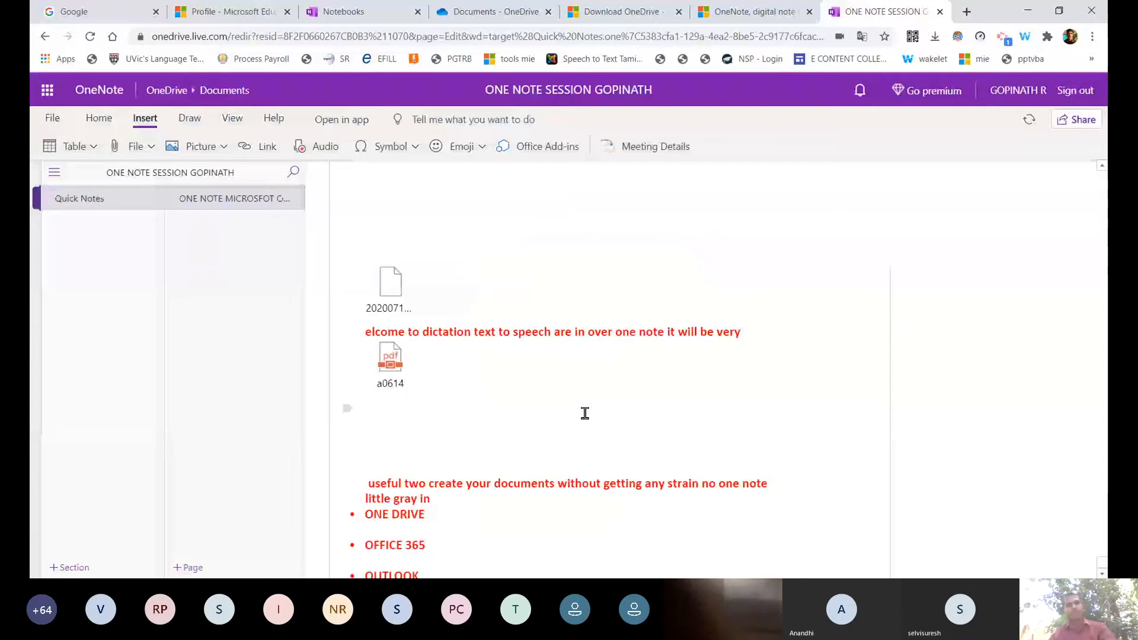
scroll(585, 413, down, 1)
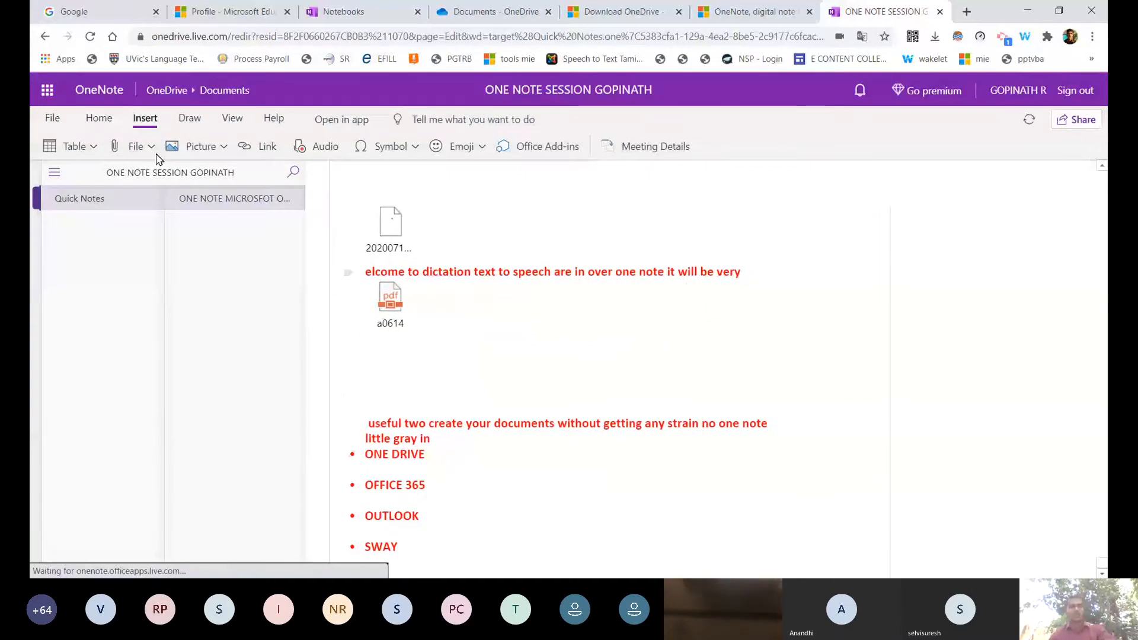
Attach the General file from Downloads beneath the jpg attachment.
click(151, 147)
click(186, 177)
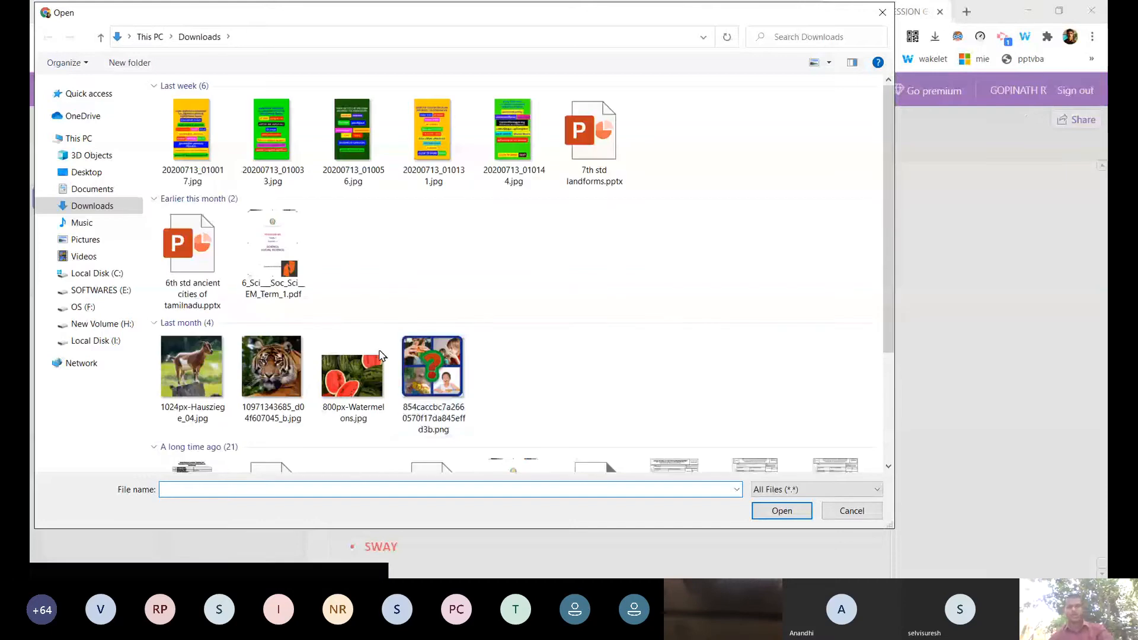
click(273, 273)
scroll(195, 422, down, 3)
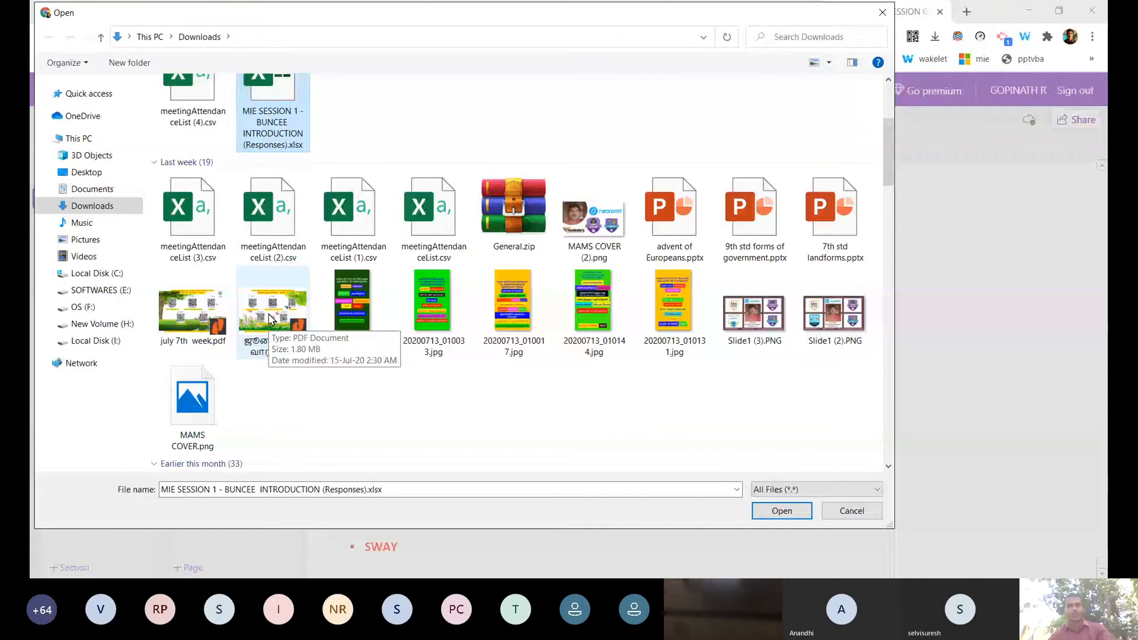
click(270, 319)
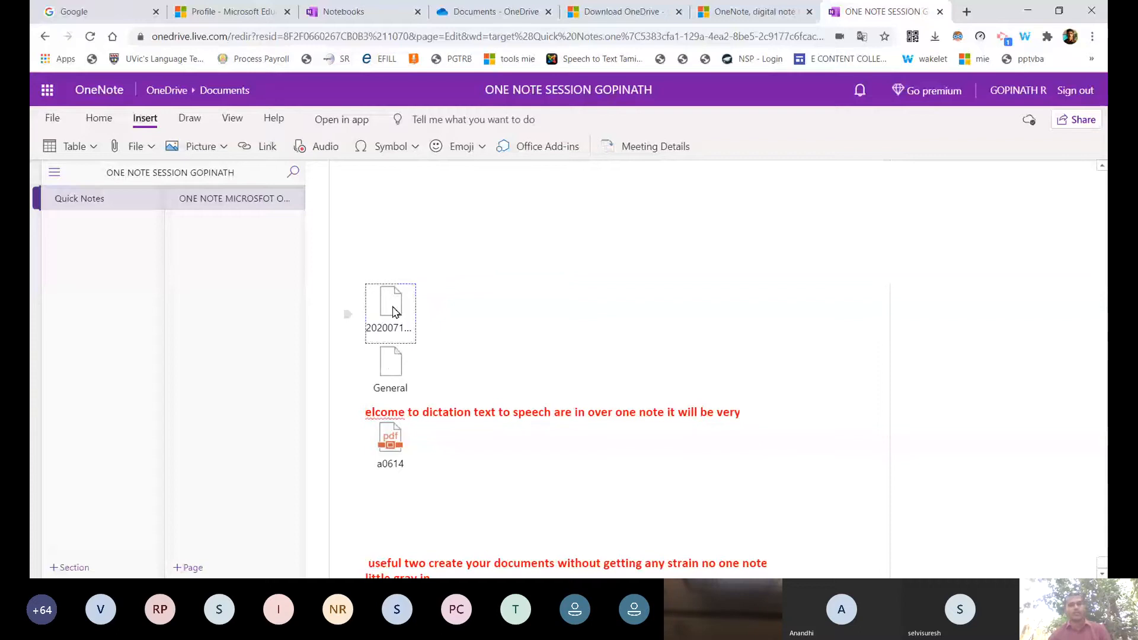
Try opening the jpg attachment, dismiss the Download File prompt, and show the file insertion choices.
double_click(394, 313)
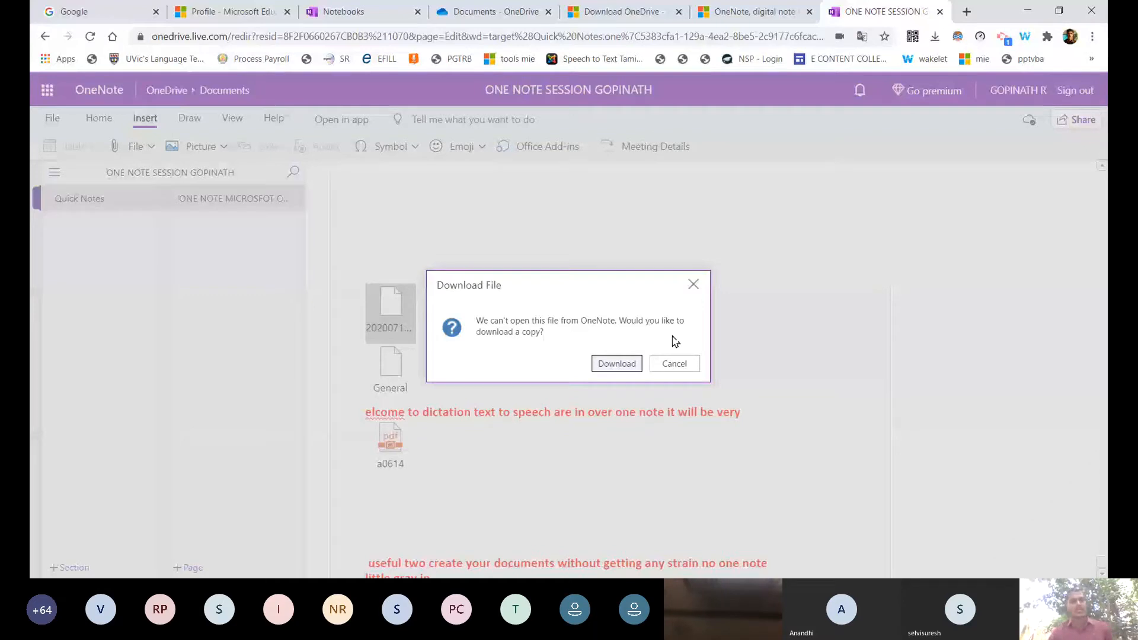
click(674, 364)
click(136, 147)
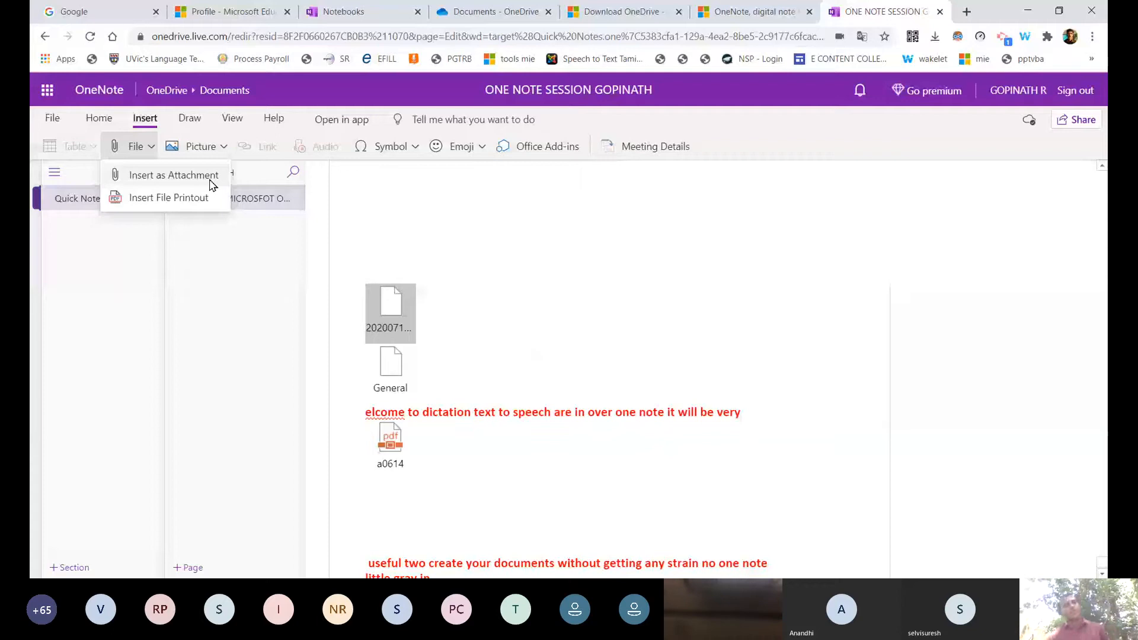
click(198, 147)
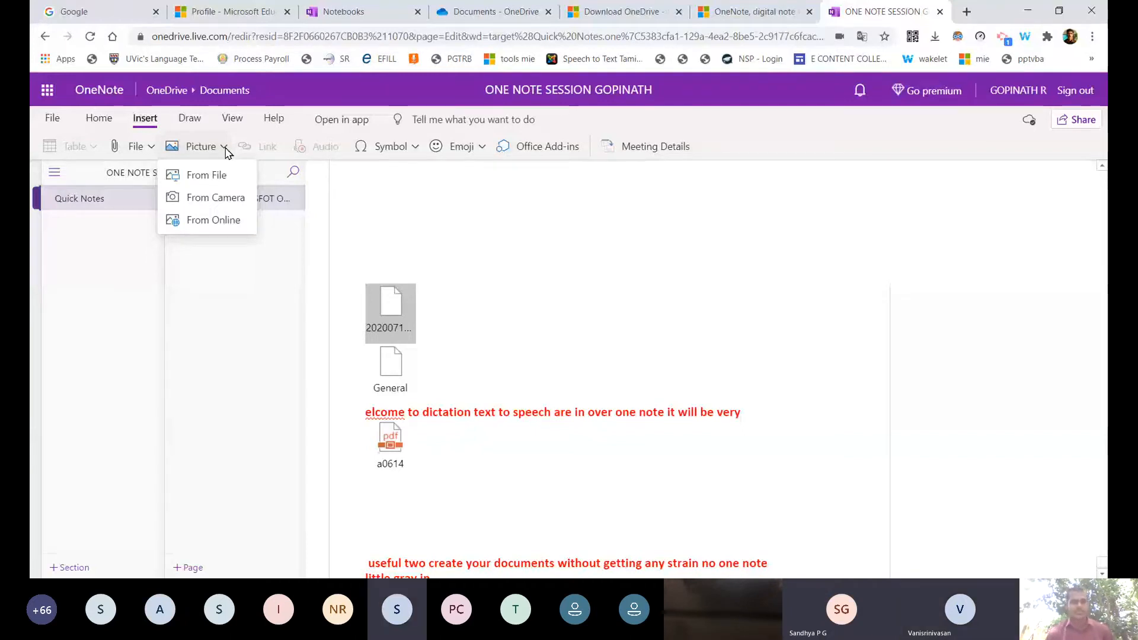
click(446, 517)
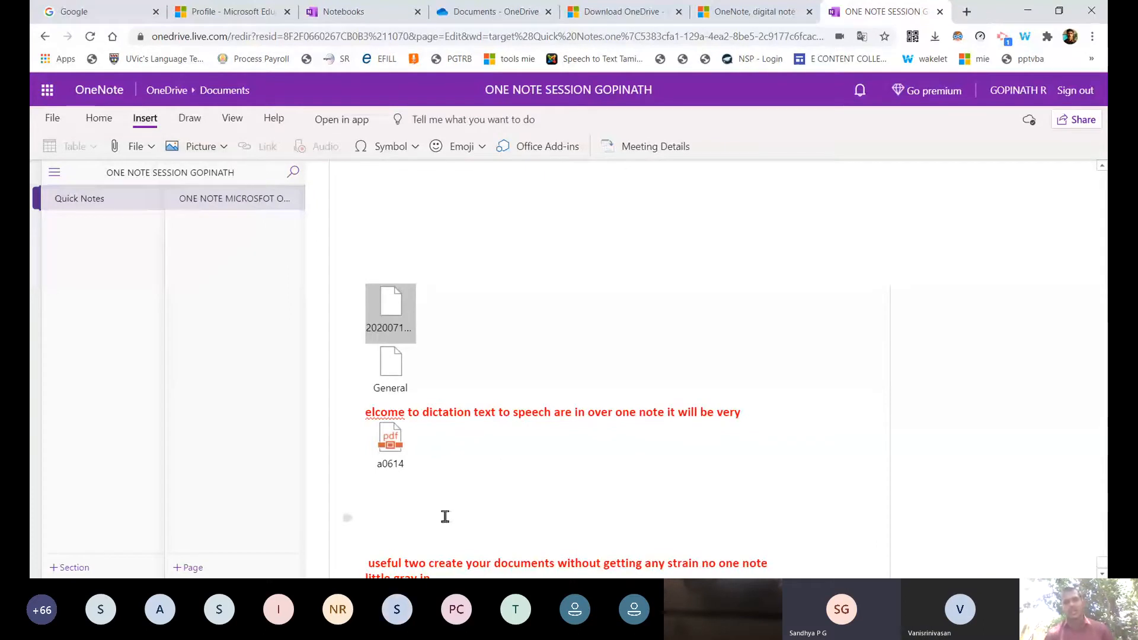
click(445, 516)
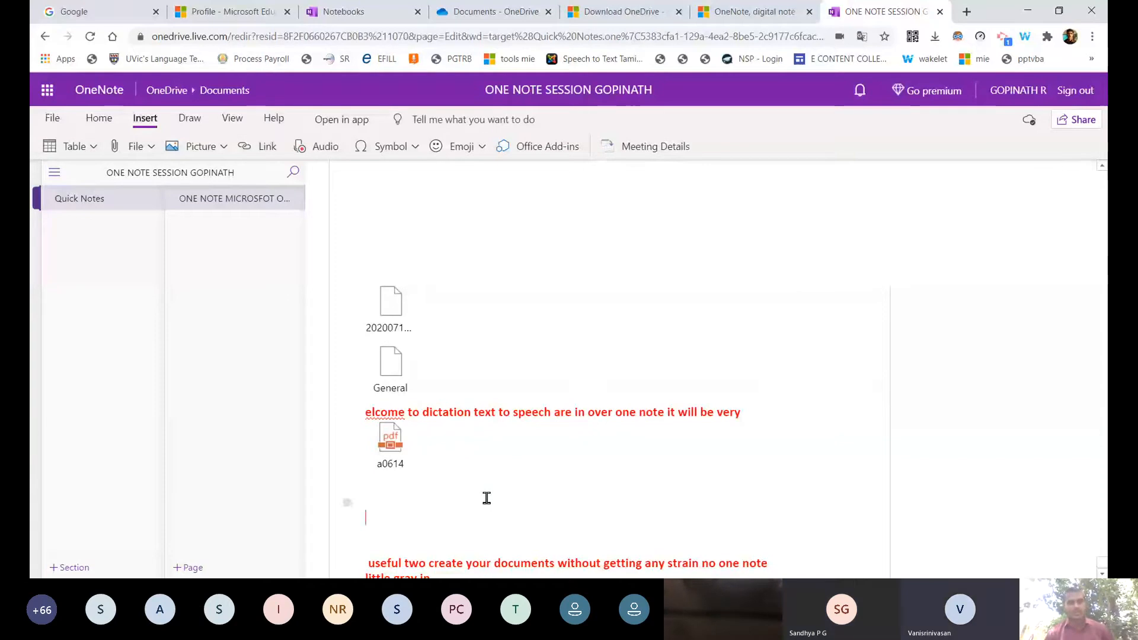
scroll(487, 498, down, 10)
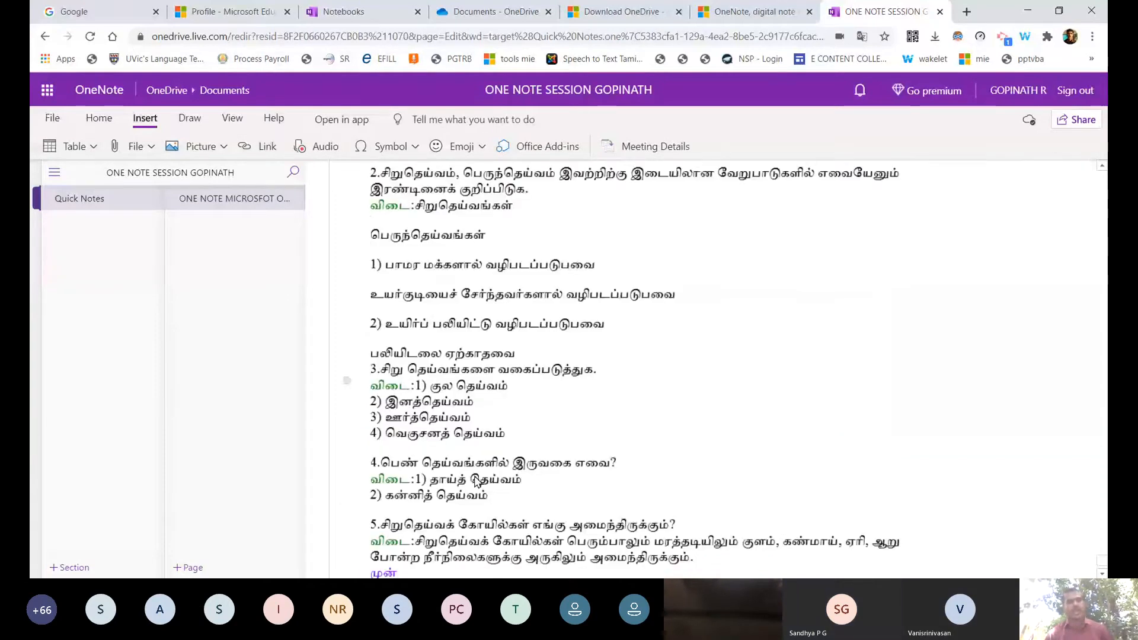
scroll(478, 482, down, 7)
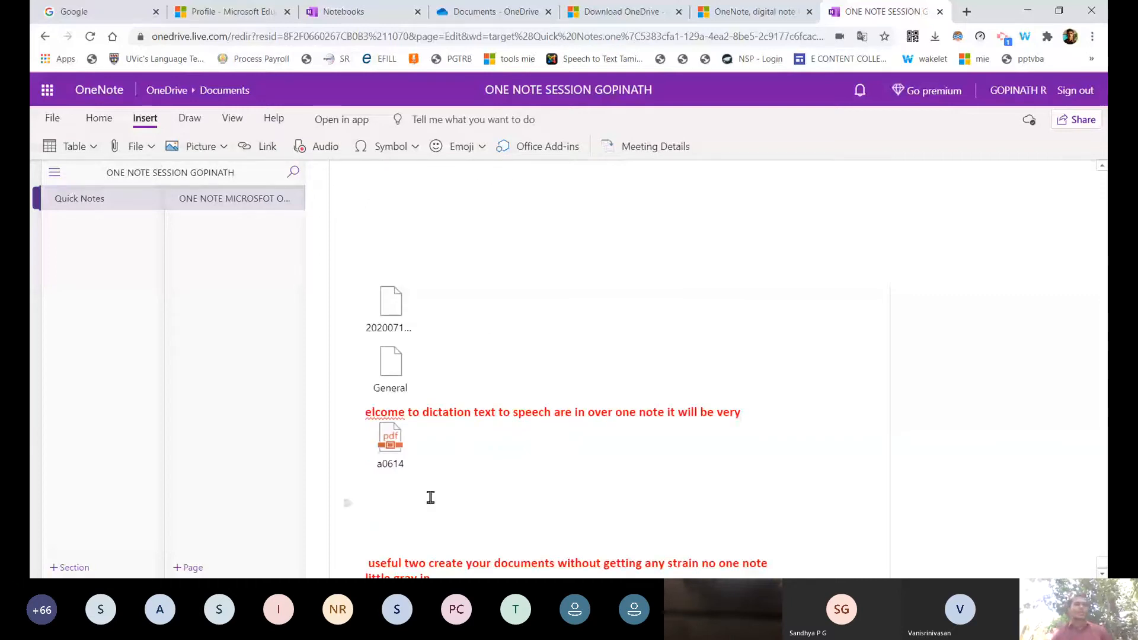
click(223, 149)
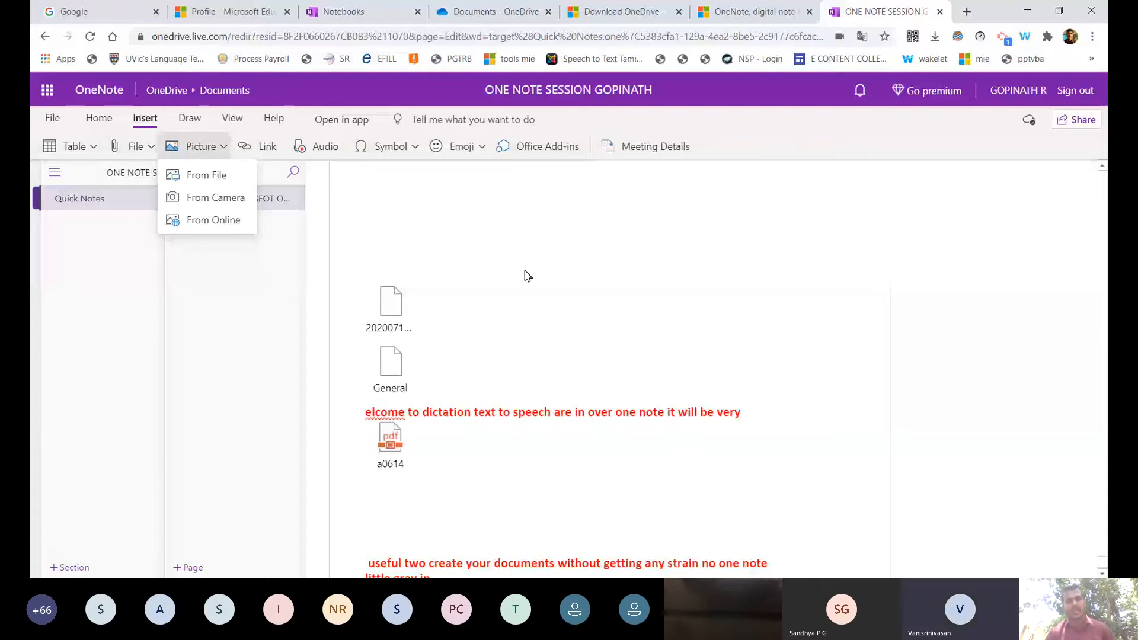
click(433, 527)
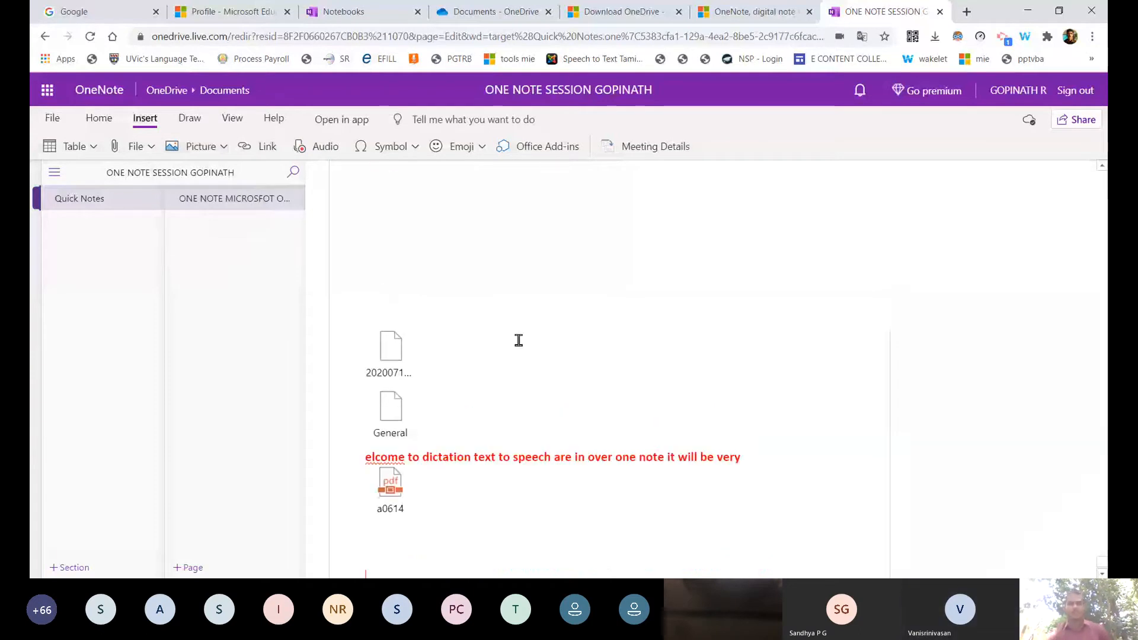
scroll(519, 338, down, 10)
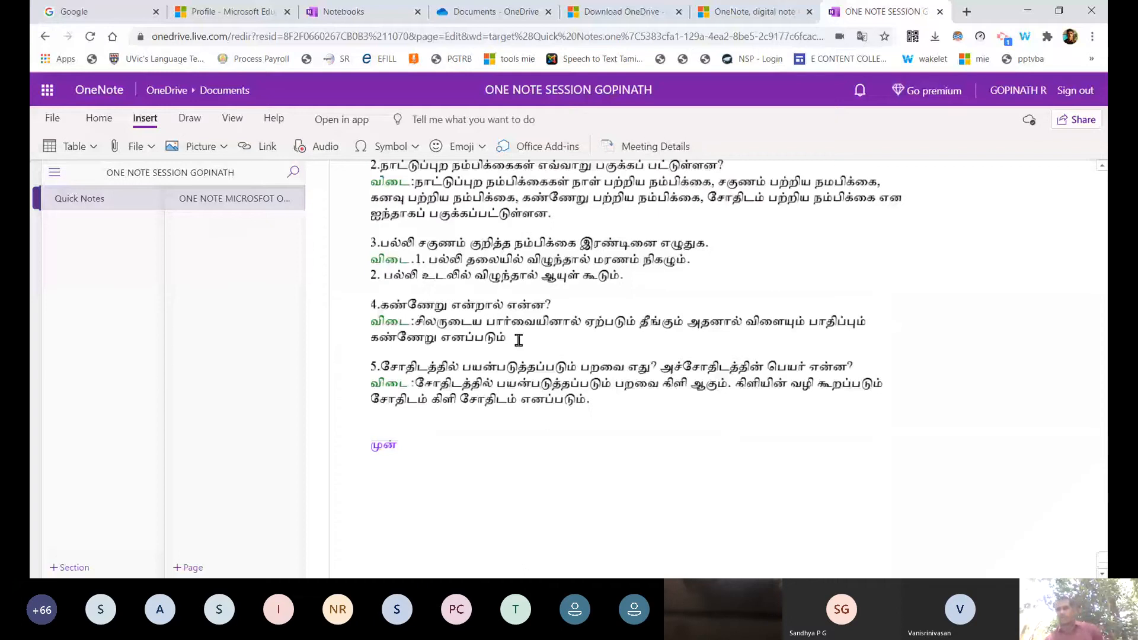
scroll(518, 338, down, 10)
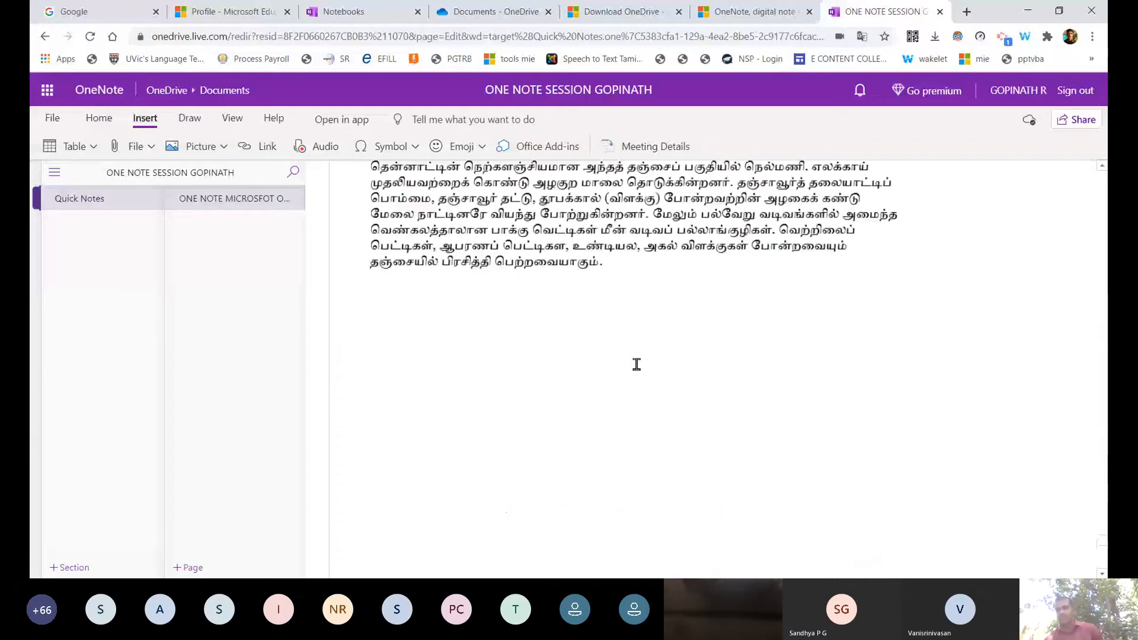
scroll(636, 364, up, 1)
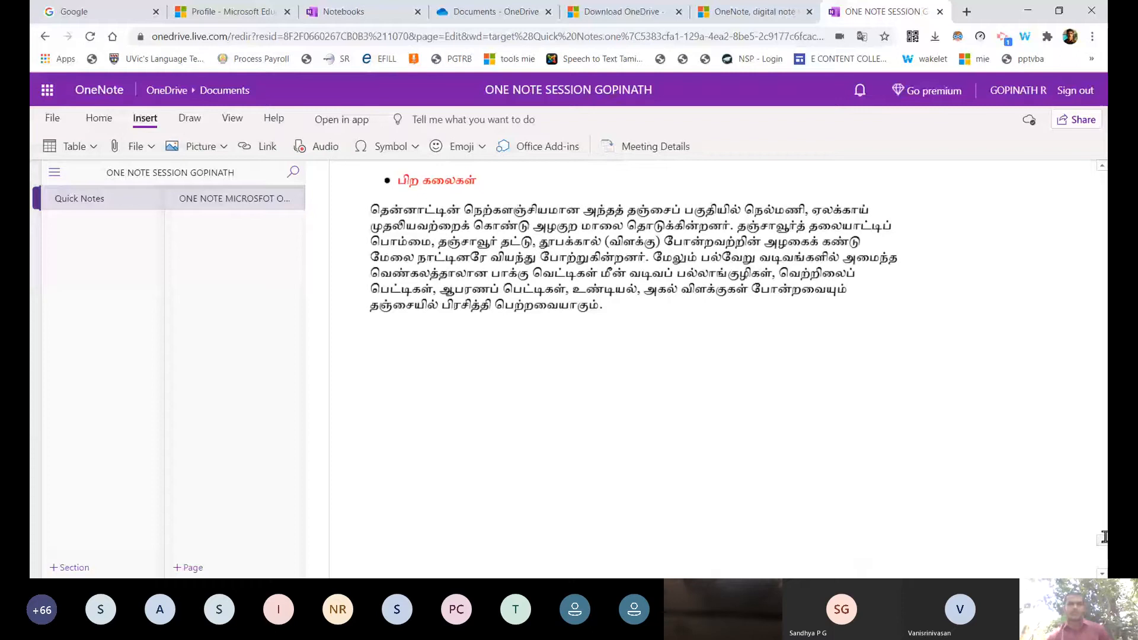
drag(1103, 537, 1103, 178)
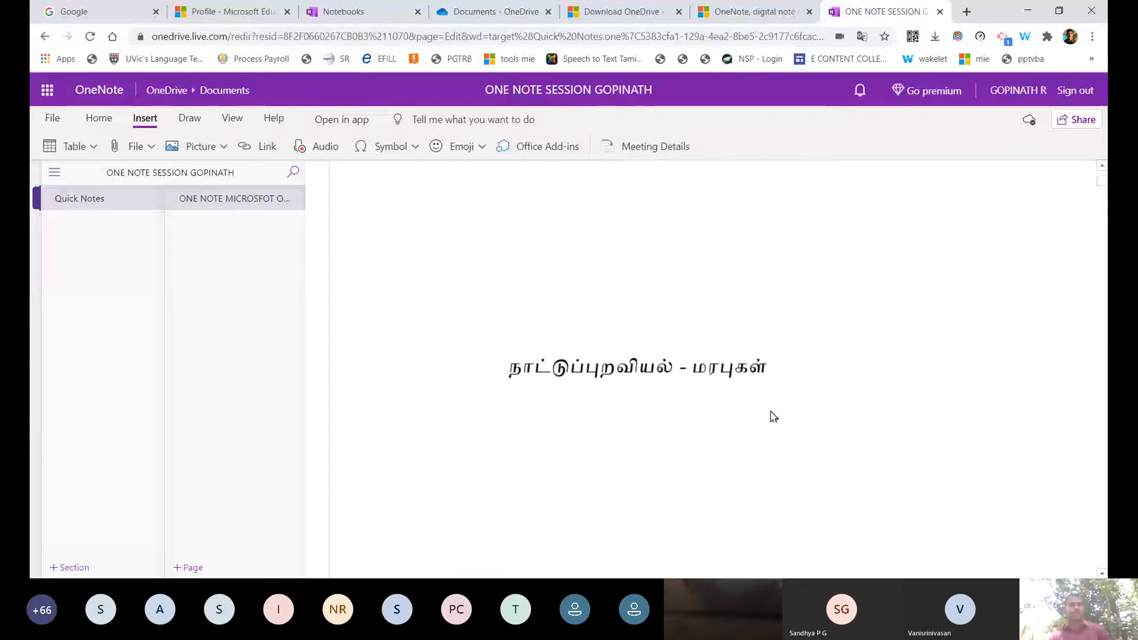
scroll(759, 419, up, 2)
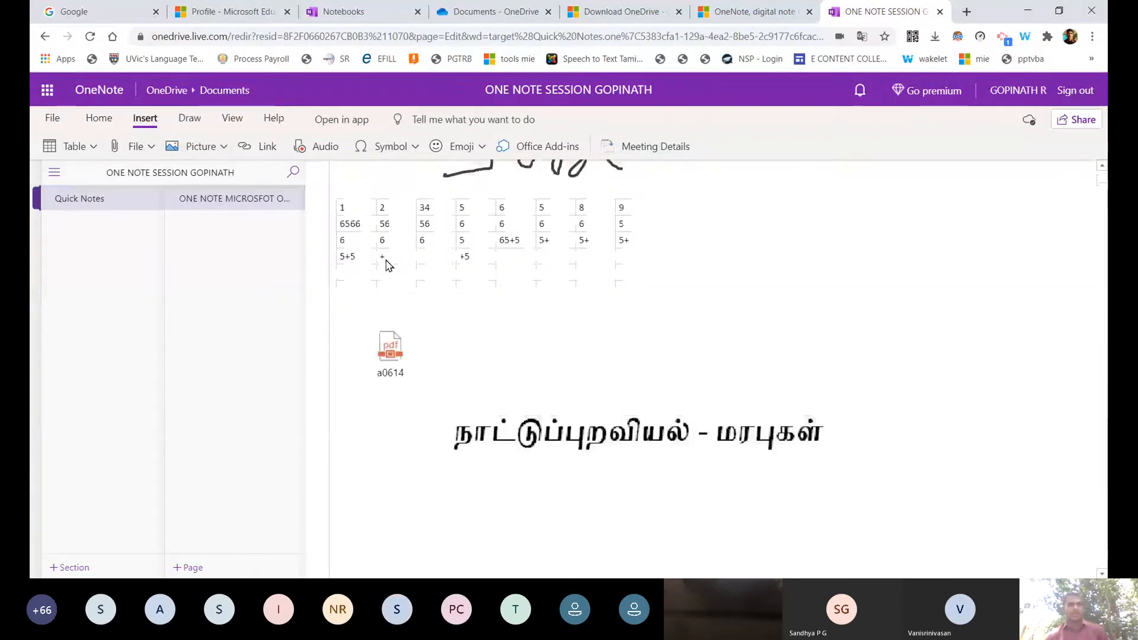
scroll(388, 265, up, 6)
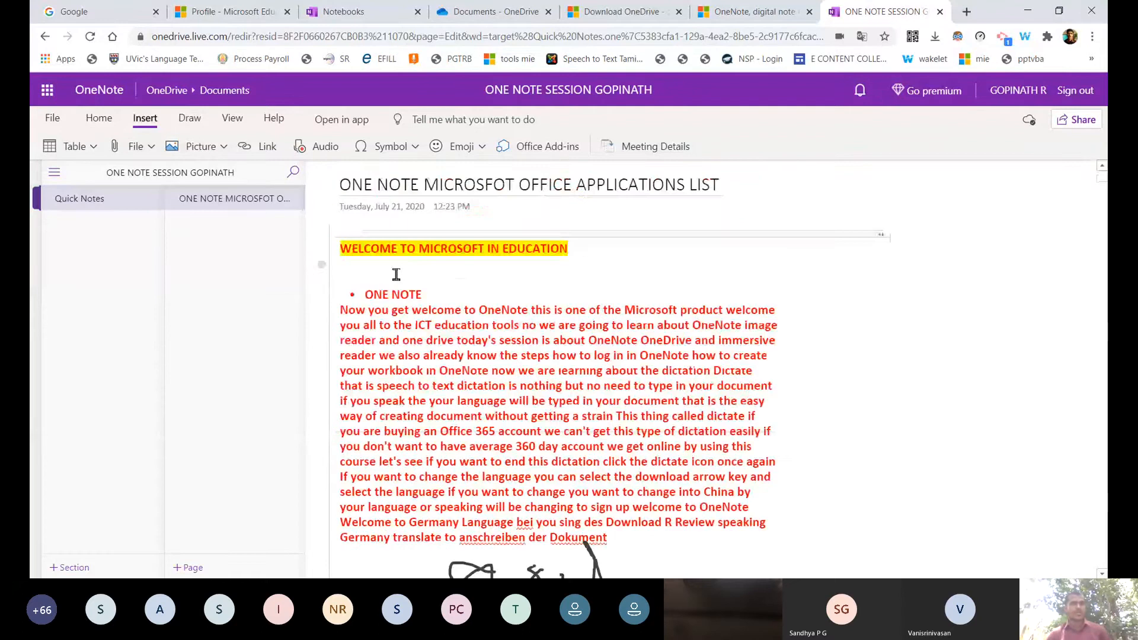
scroll(396, 275, down, 5)
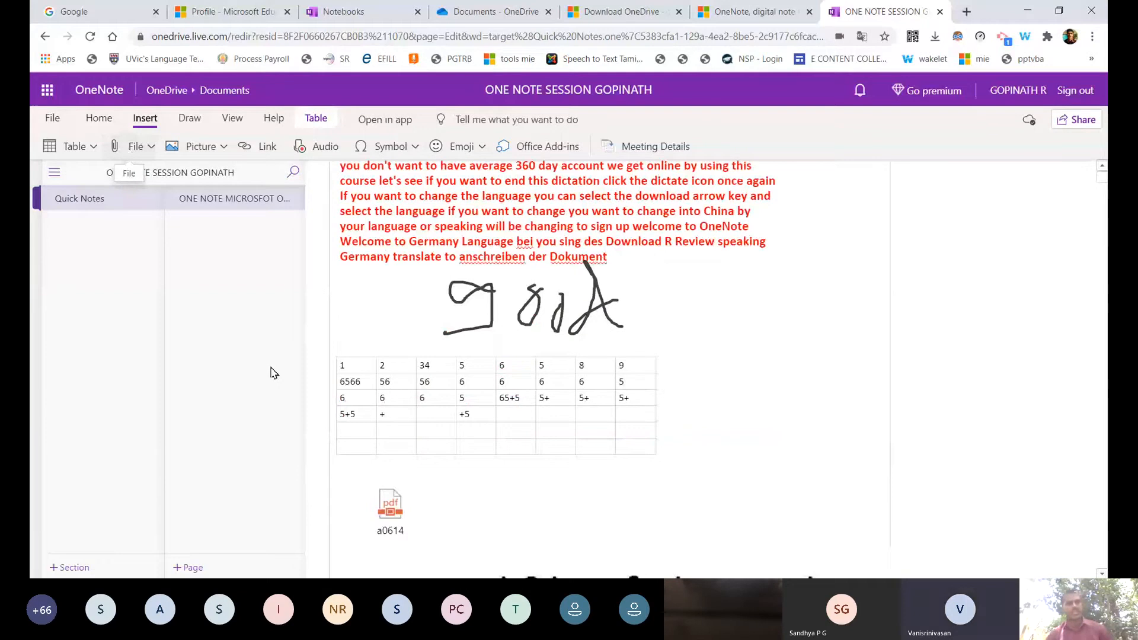
Place the cursor above the a0614 PDF and show the Picture choices: From File, Camera, Online.
click(366, 478)
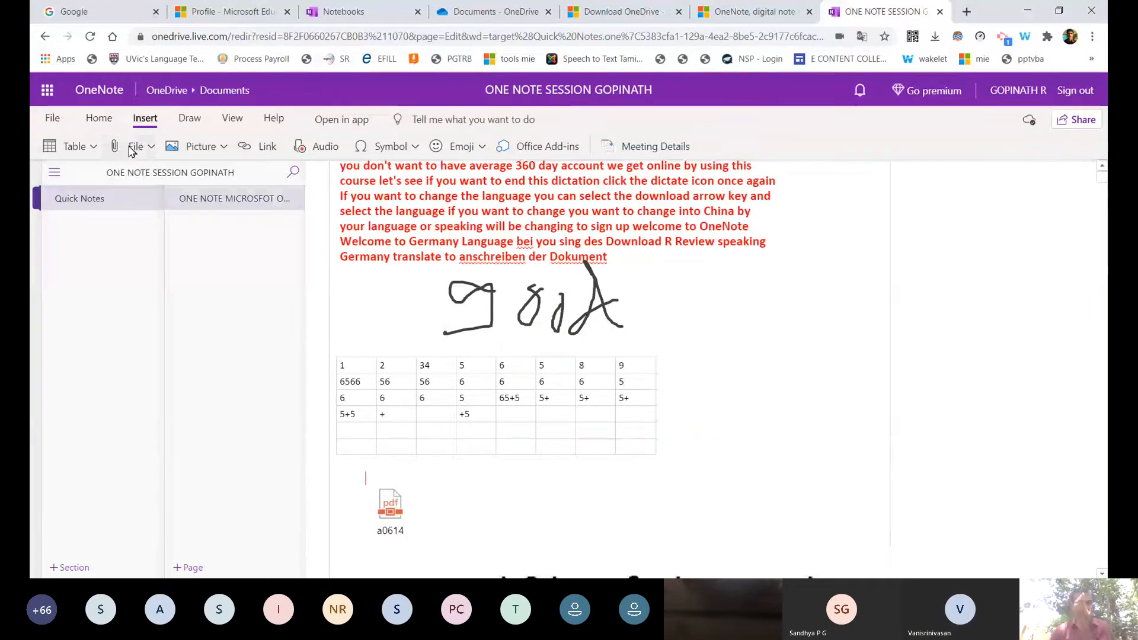
click(131, 148)
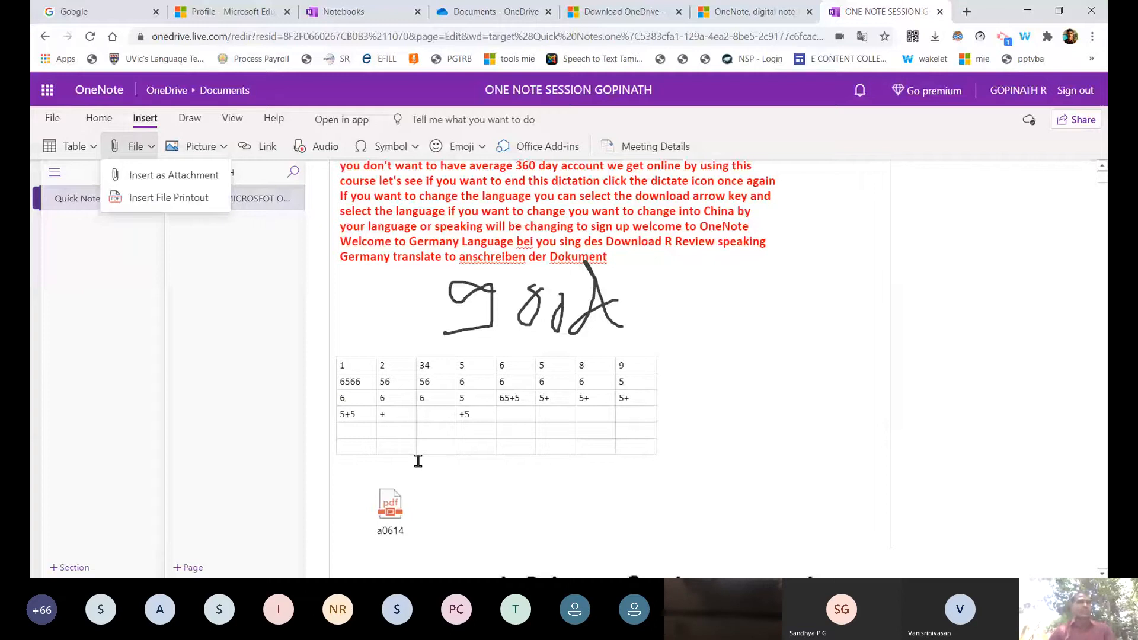
click(418, 461)
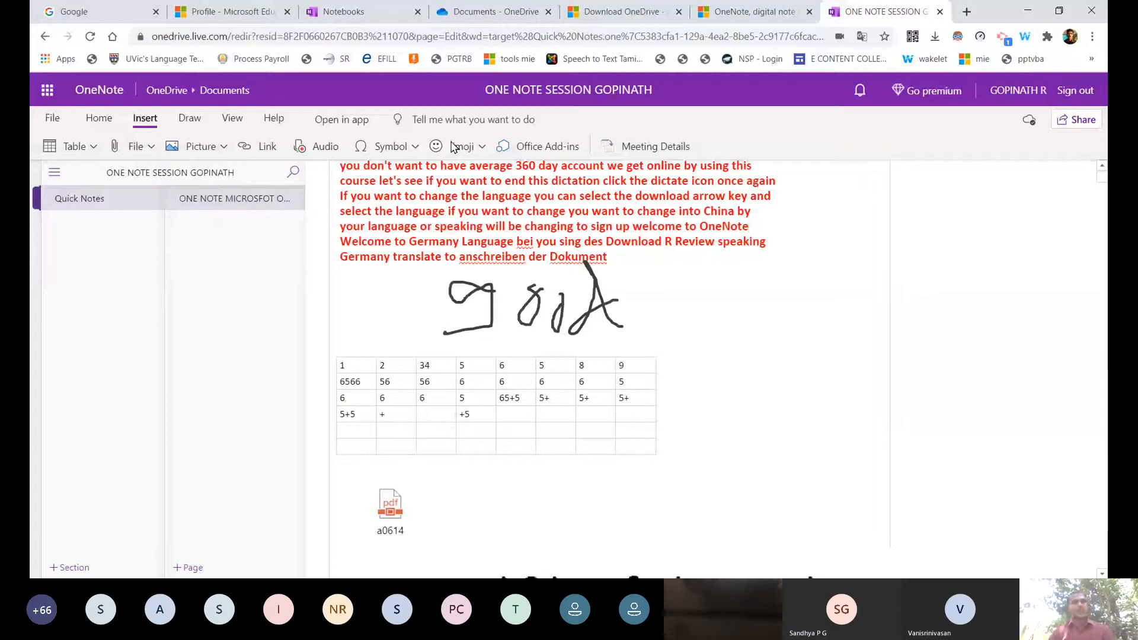
click(225, 147)
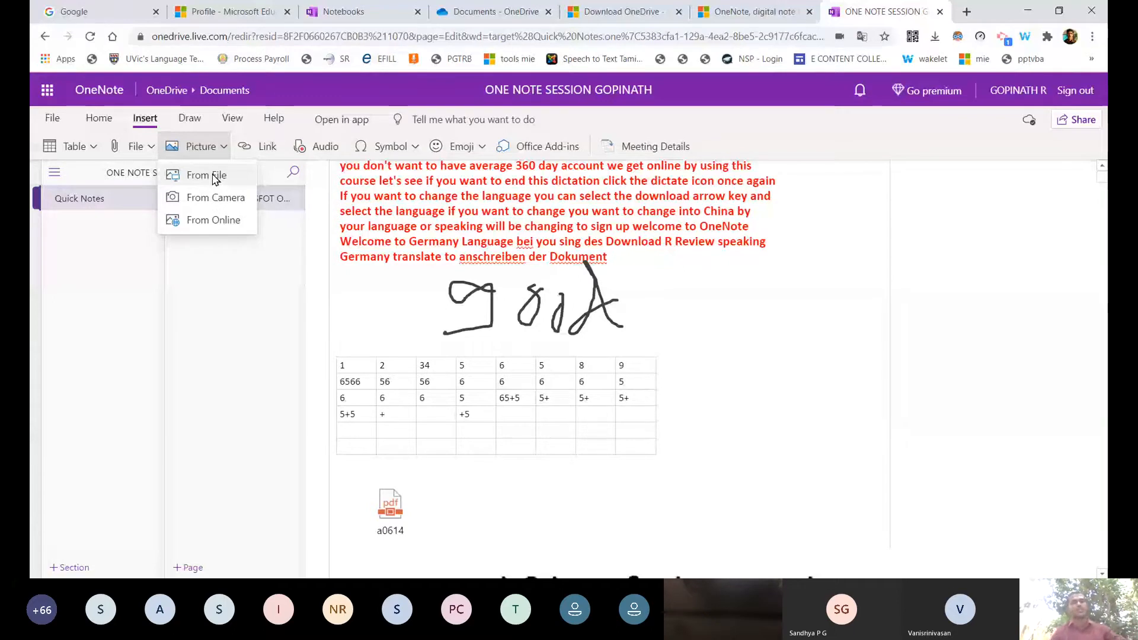
Insert MAMS COVER (2).png from Downloads as a picture below the handwriting.
click(214, 177)
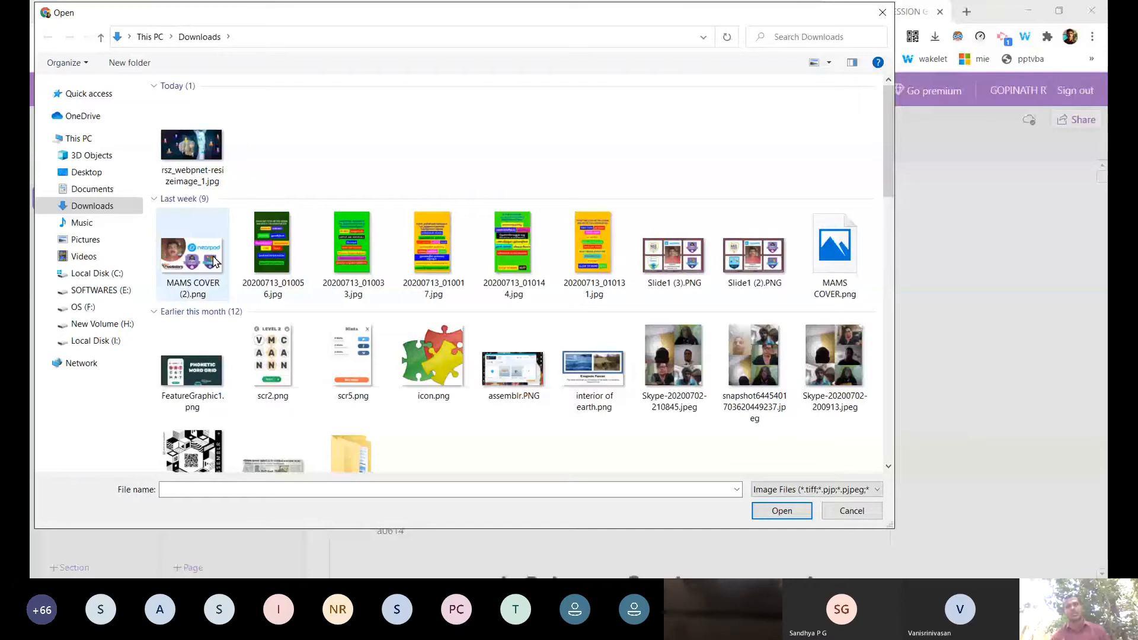
click(213, 261)
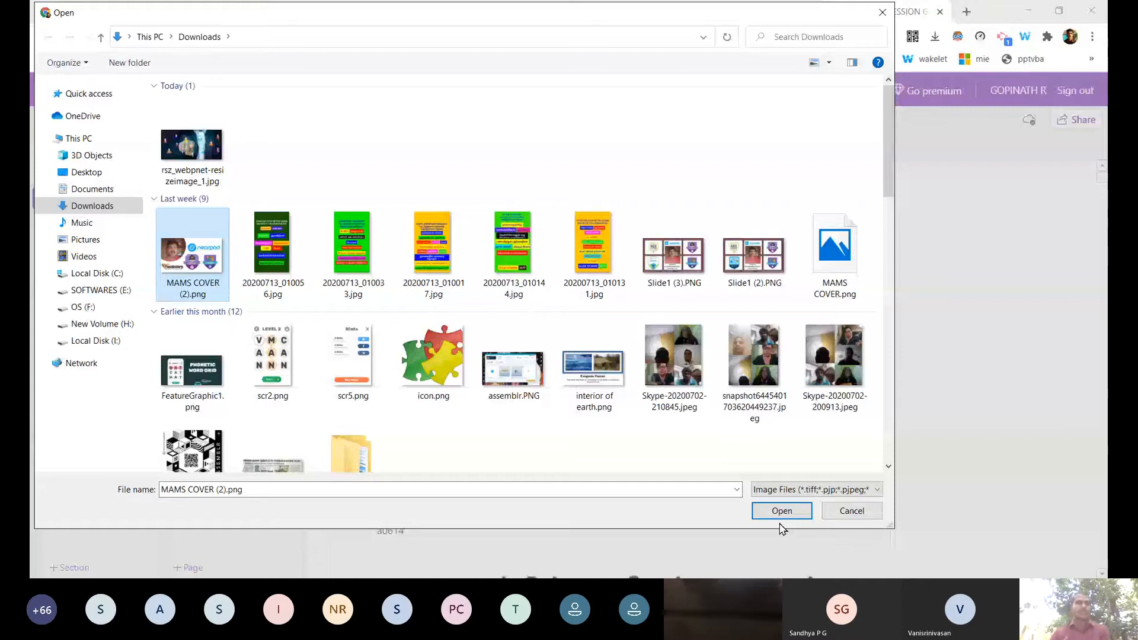
click(781, 511)
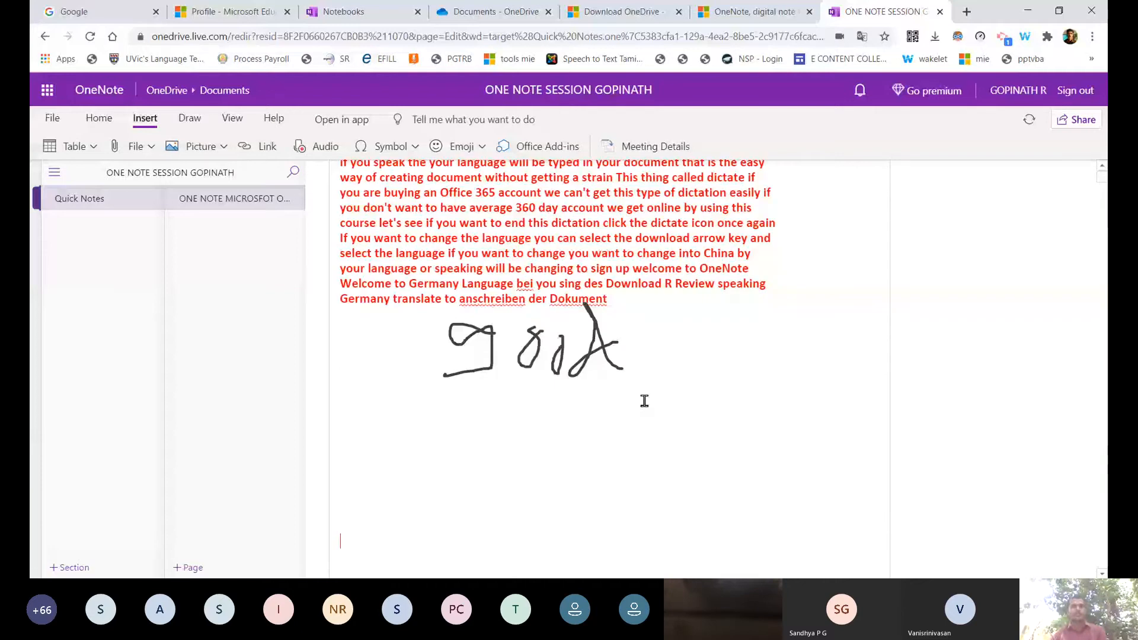
Select the Nearpod/Flocabulary cover picture, then bring up the Picture insertion choices again.
scroll(569, 358, down, 6)
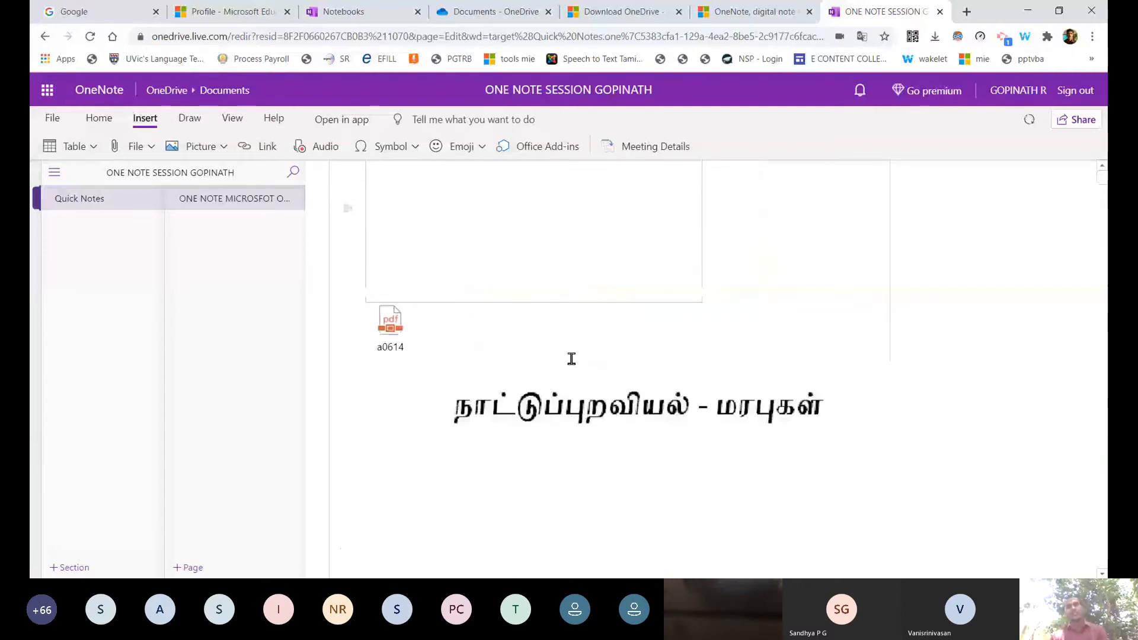
click(546, 272)
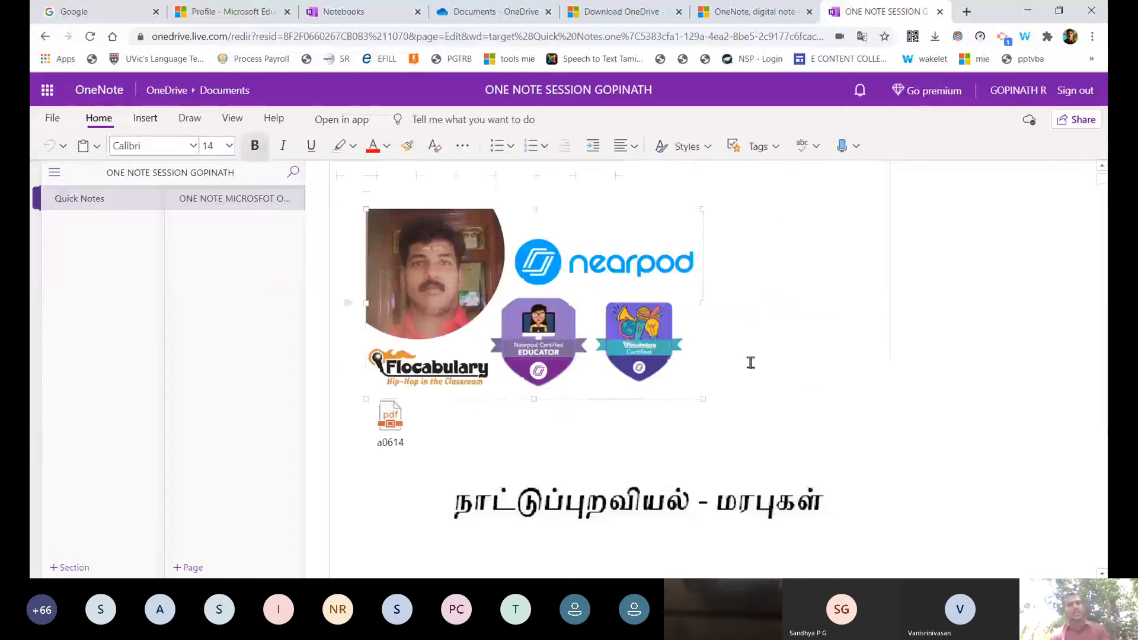
scroll(750, 363, up, 1)
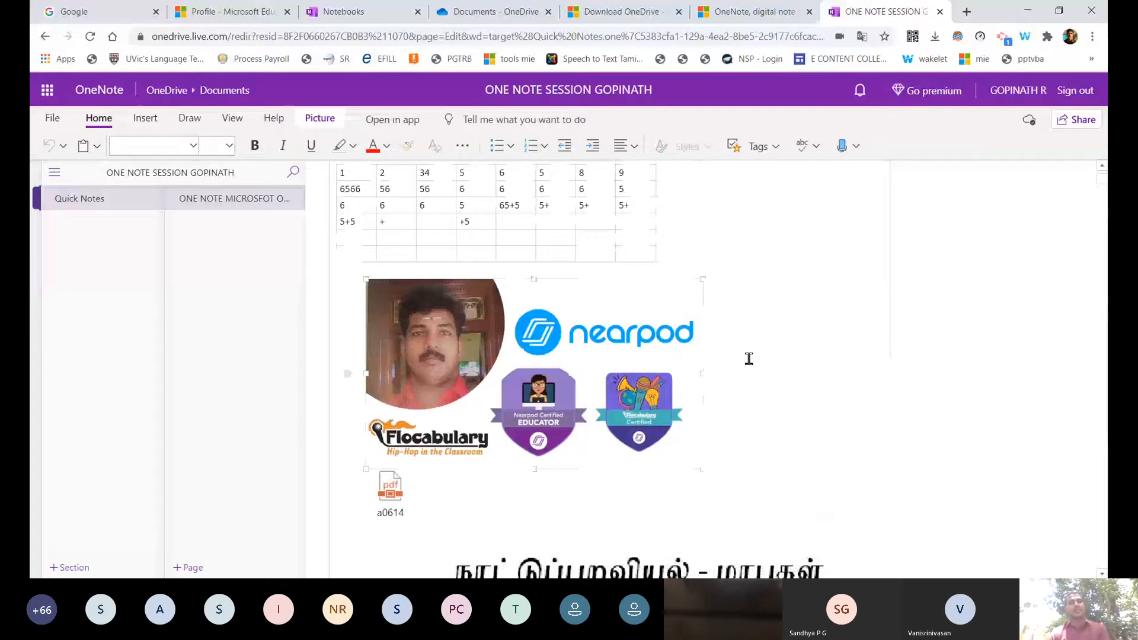
click(145, 118)
click(196, 145)
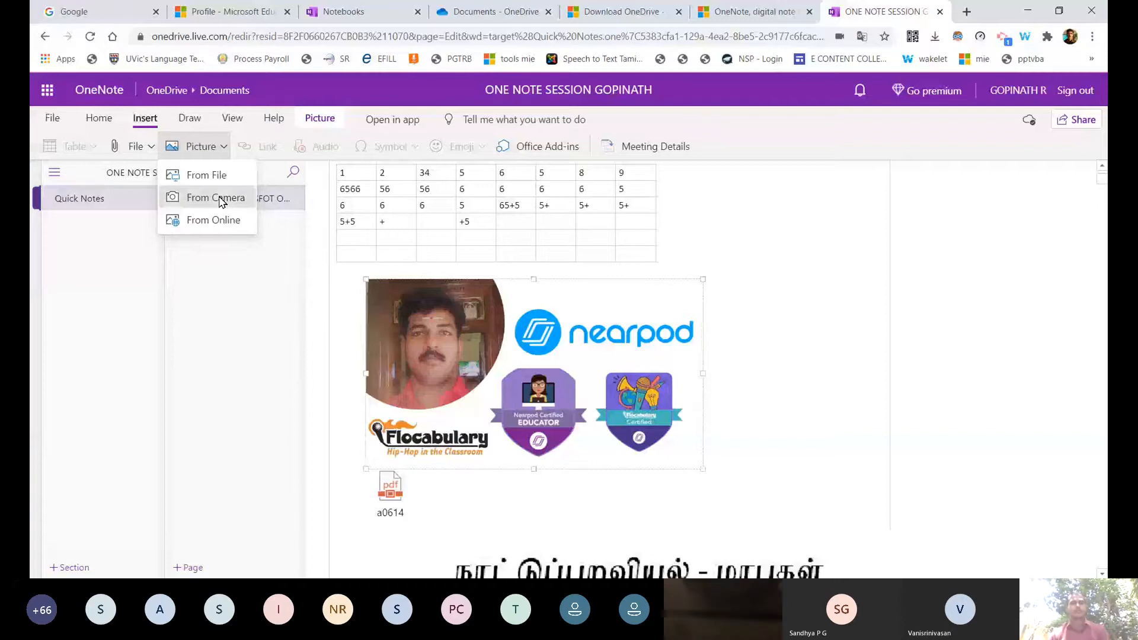
click(219, 199)
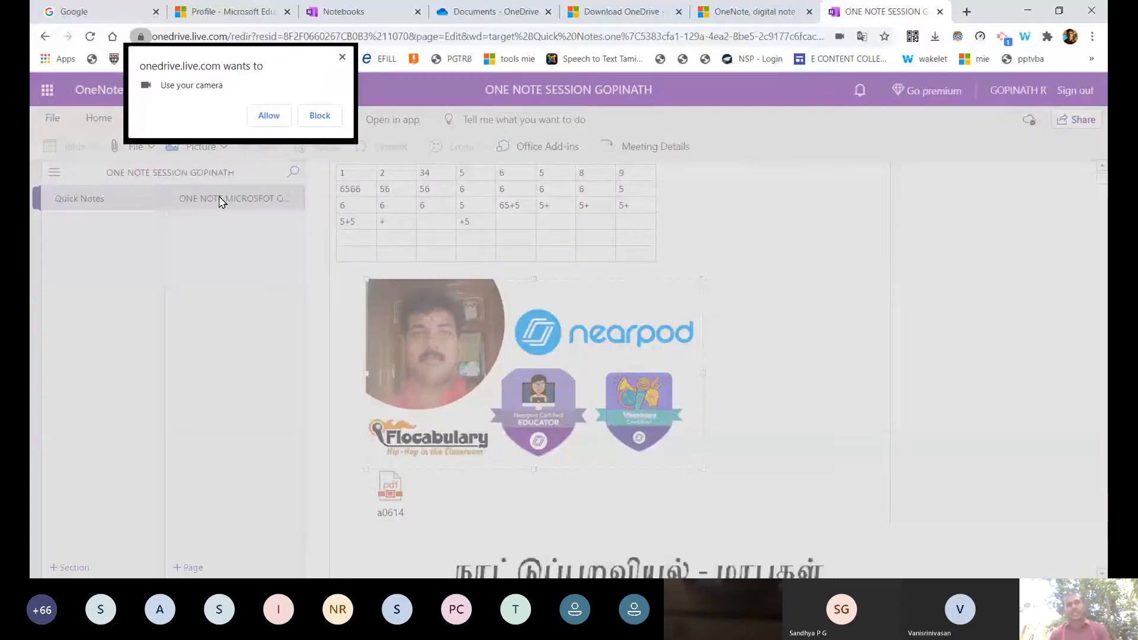
click(277, 120)
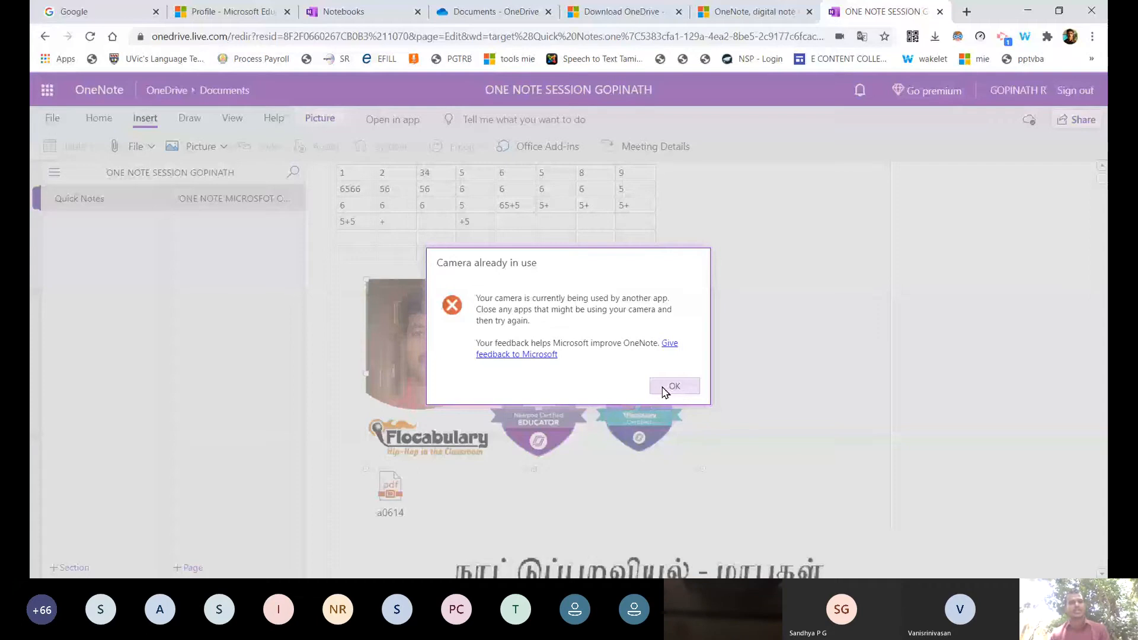
click(674, 387)
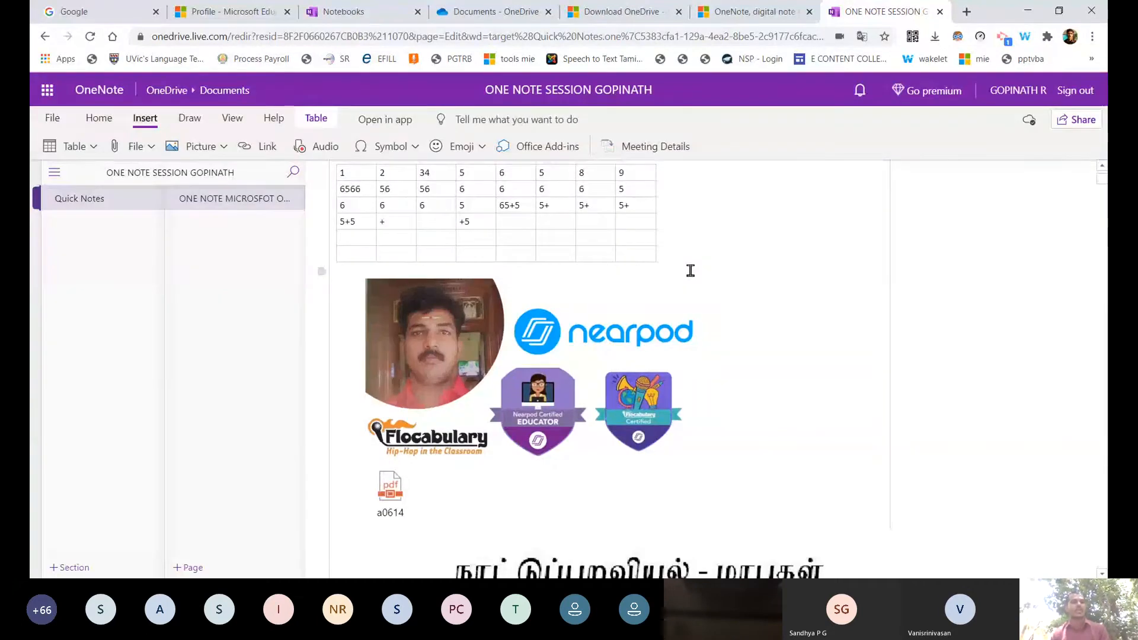
Insert a OneNote overview picture found by a Bing online search for 'ONE NOTE'.
click(142, 146)
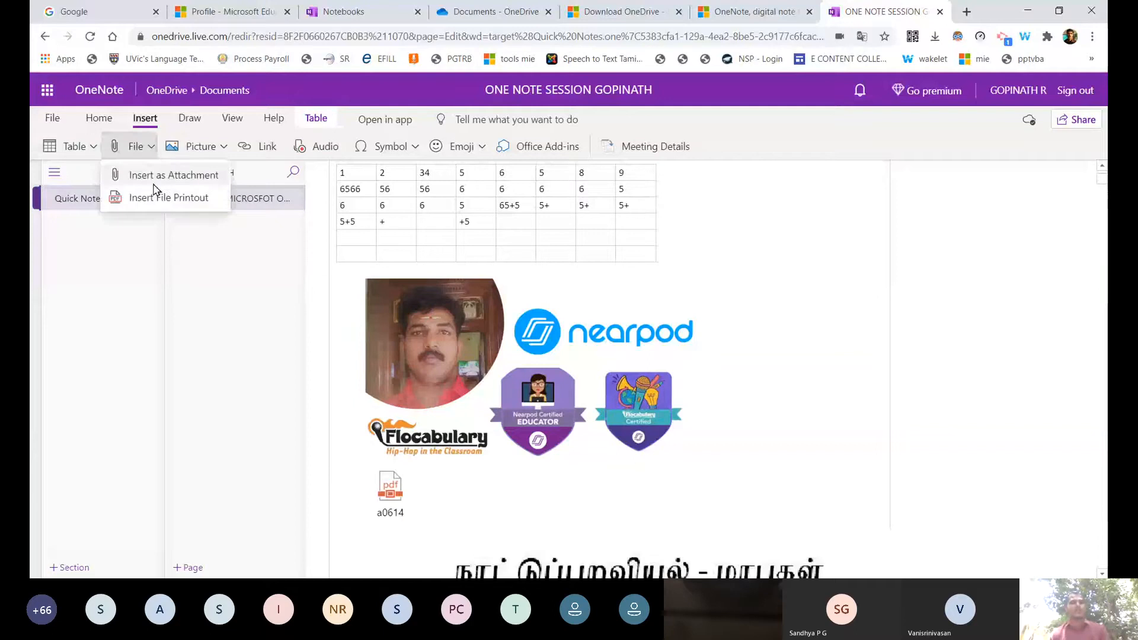
click(207, 146)
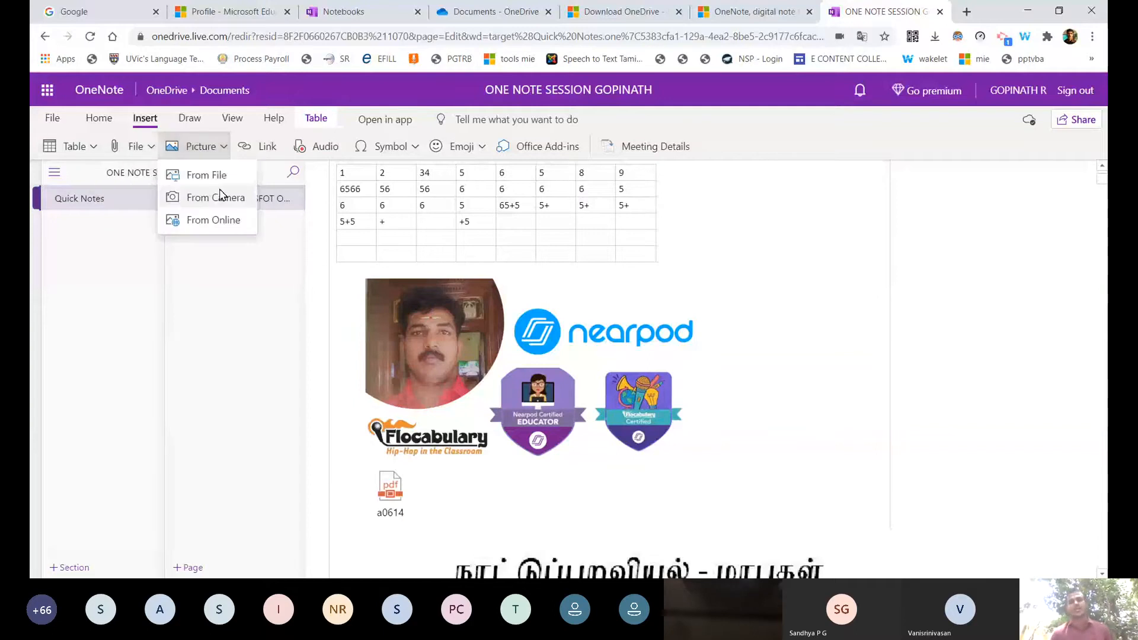
click(215, 222)
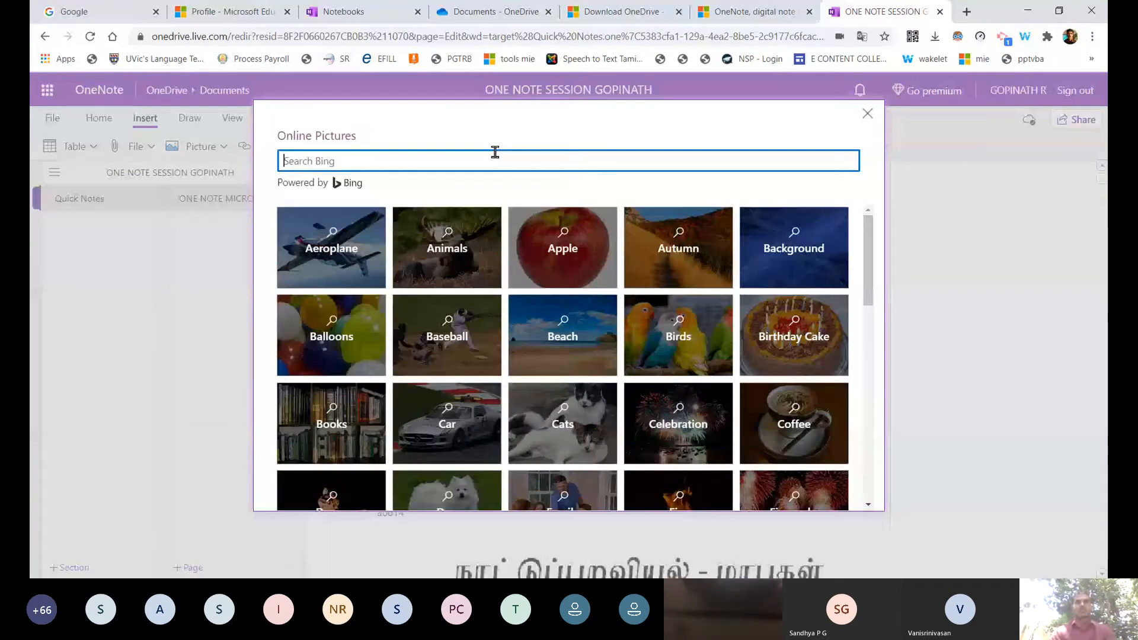
text(ONE NOTE)
key(Return)
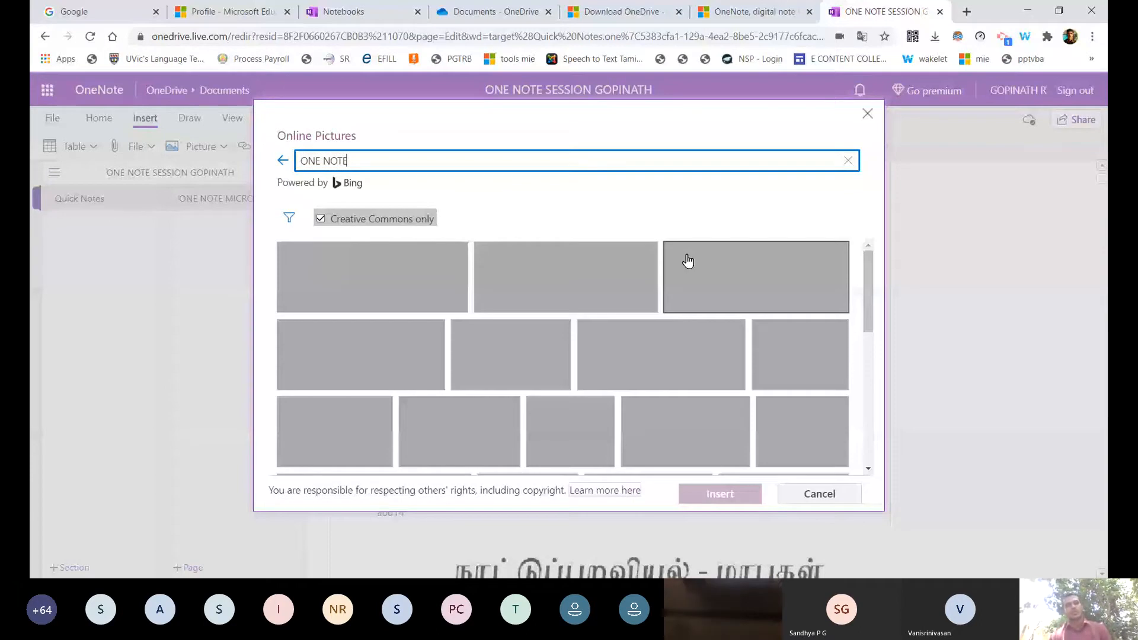
click(668, 410)
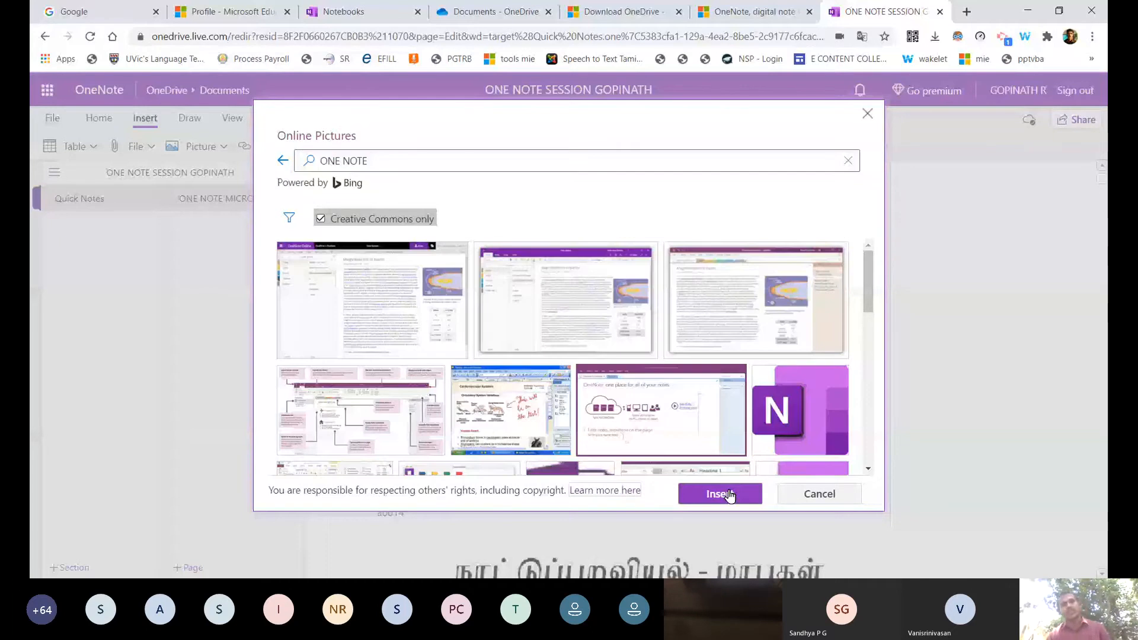
click(728, 494)
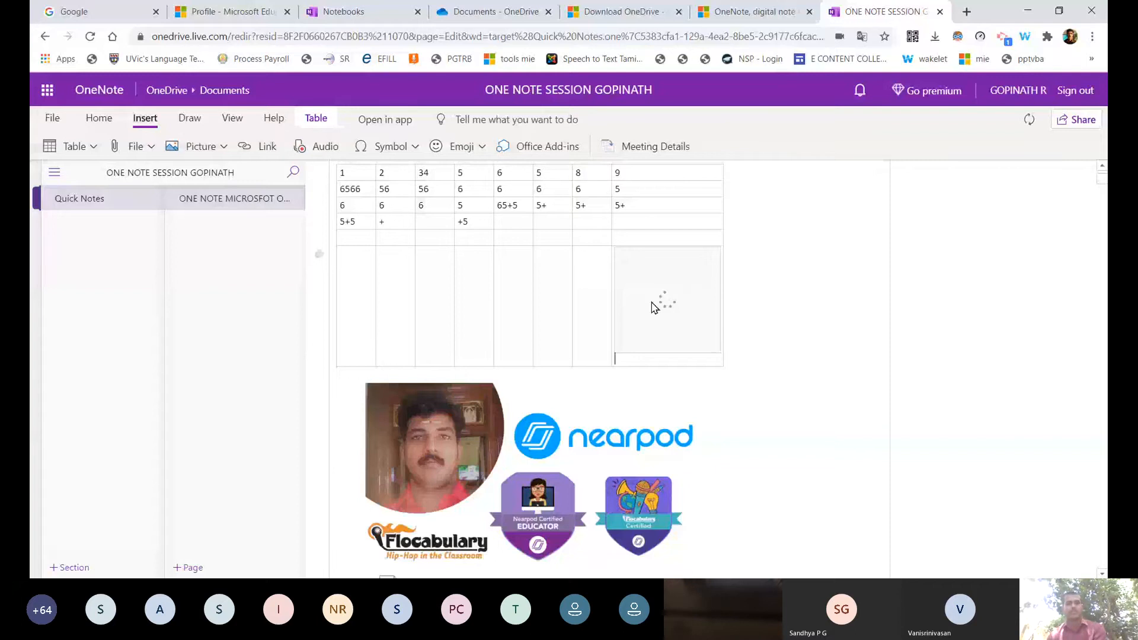
Drag the OneNote screenshot into the 65+5 column cell of the number table's bottom row.
scroll(739, 319, up, 3)
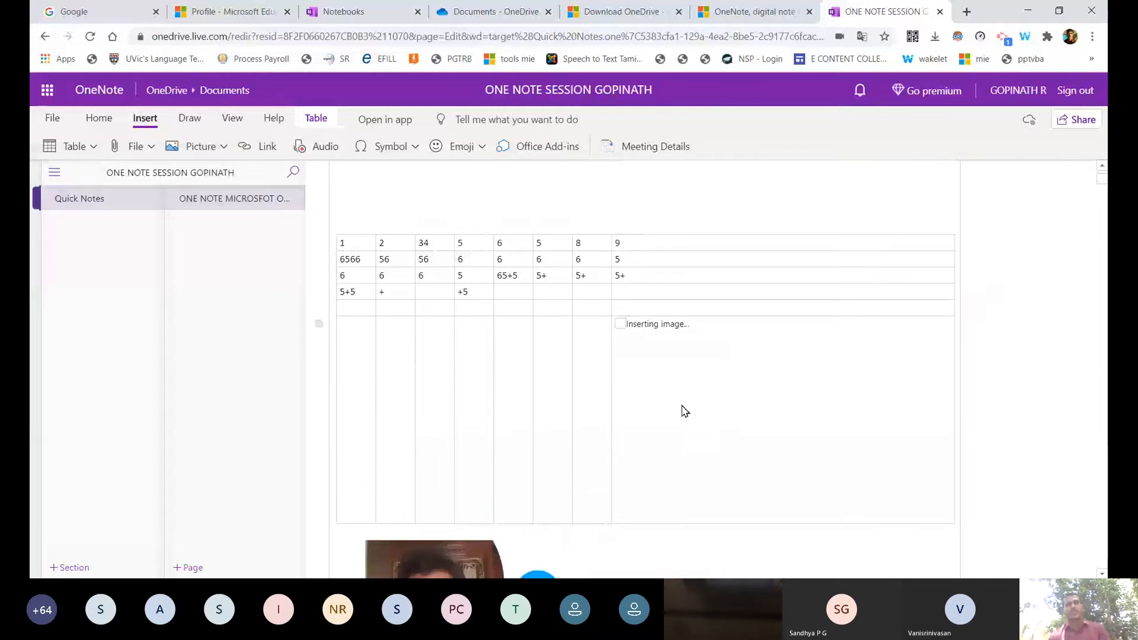
scroll(685, 411, down, 1)
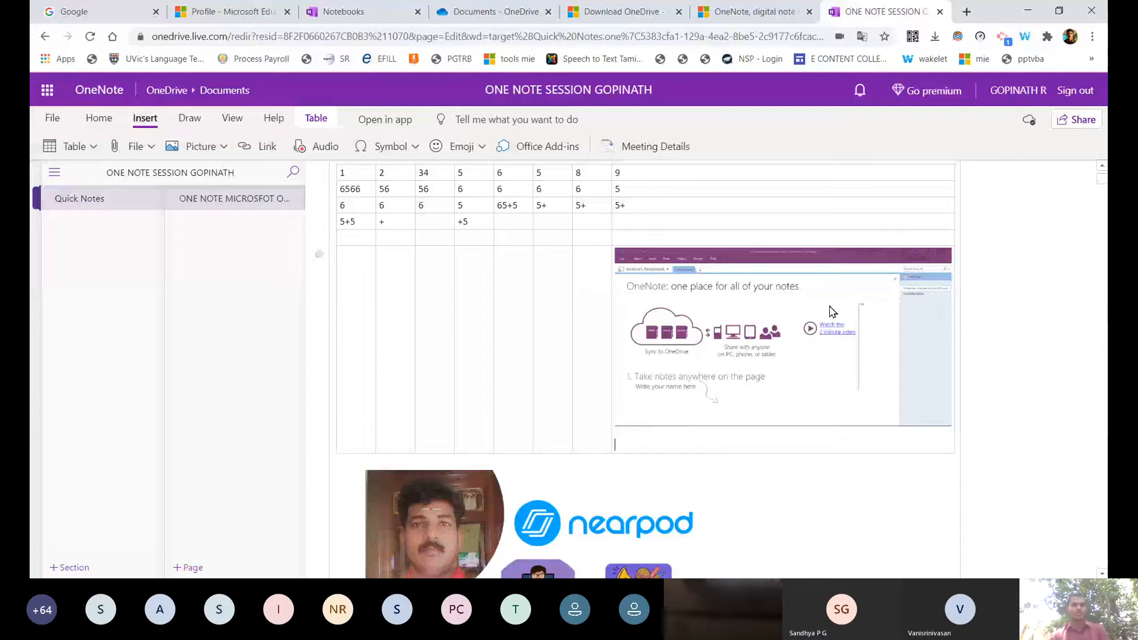
drag(828, 310, 709, 346)
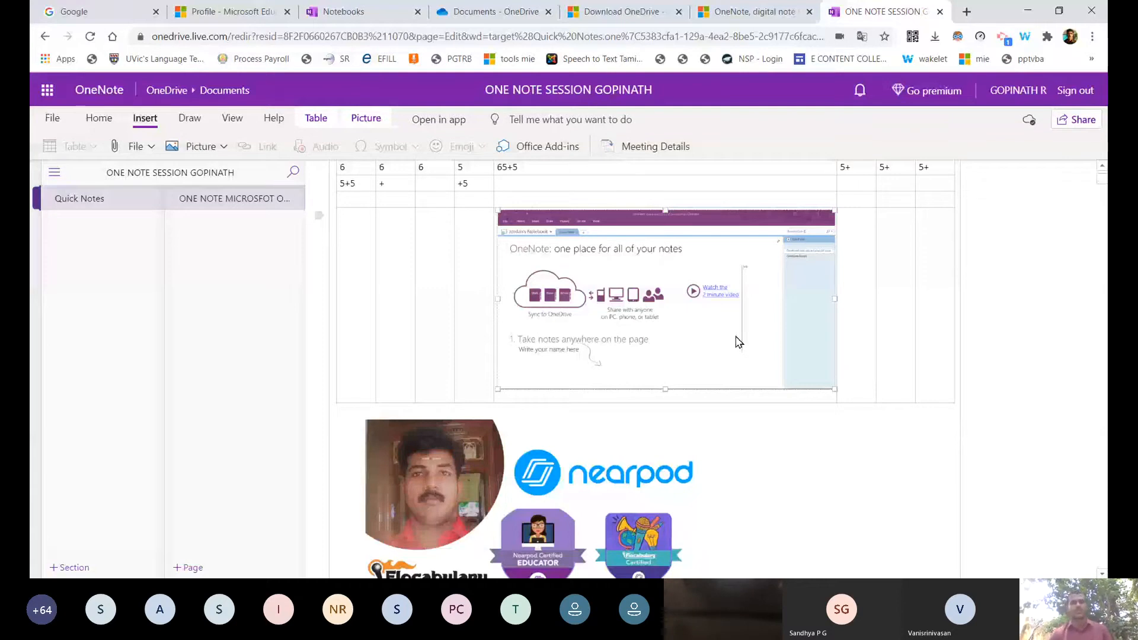
scroll(735, 355, down, 1)
click(734, 381)
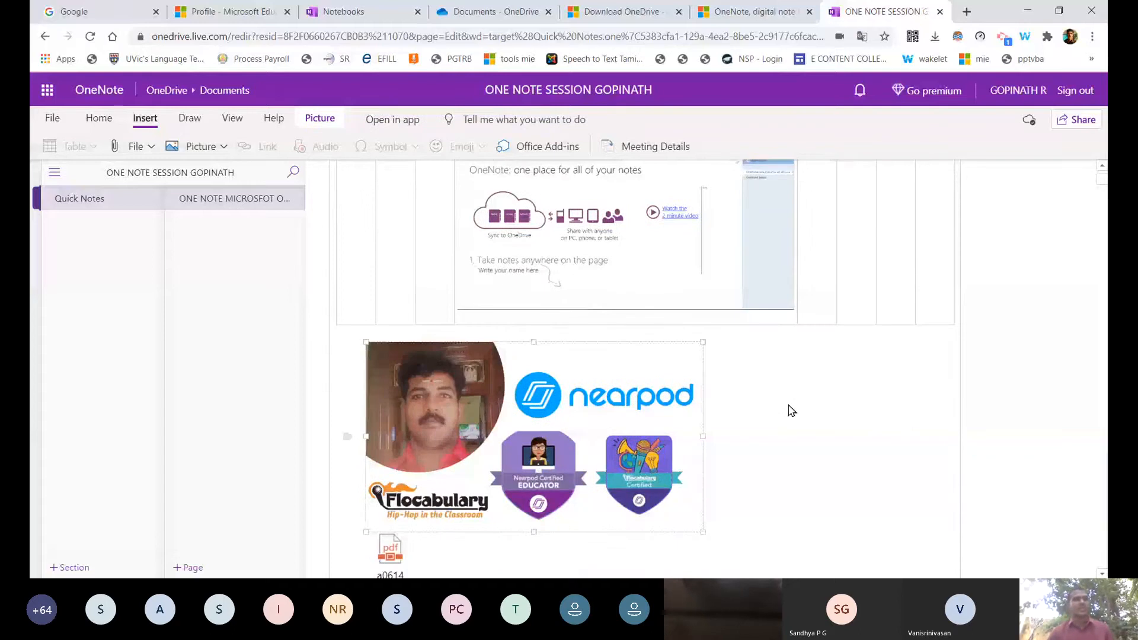
scroll(791, 408, up, 8)
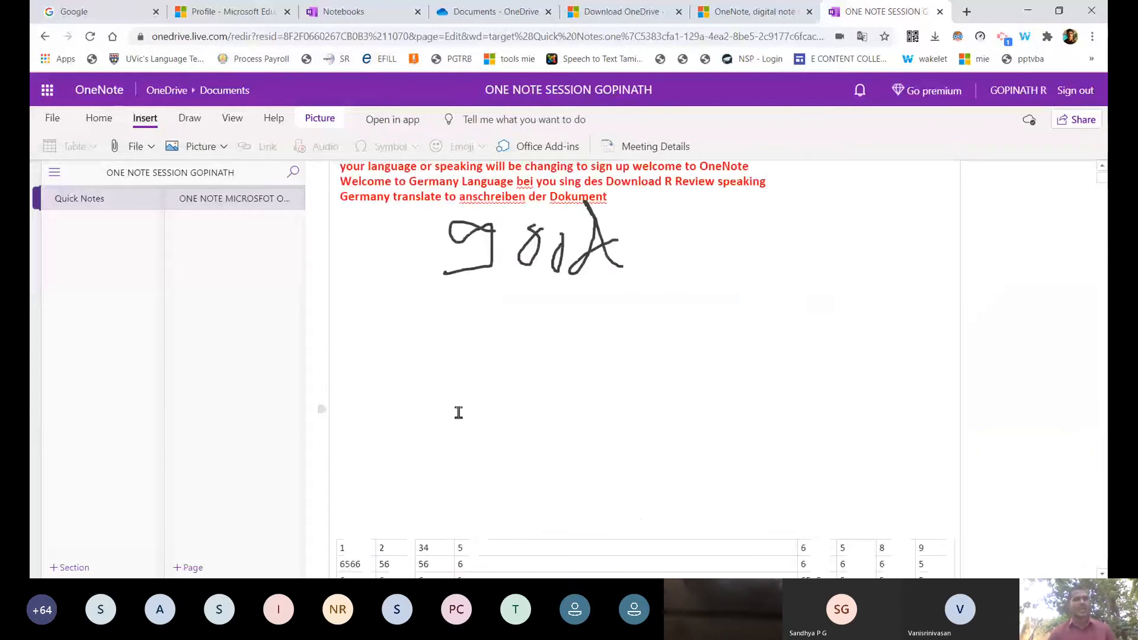
click(458, 413)
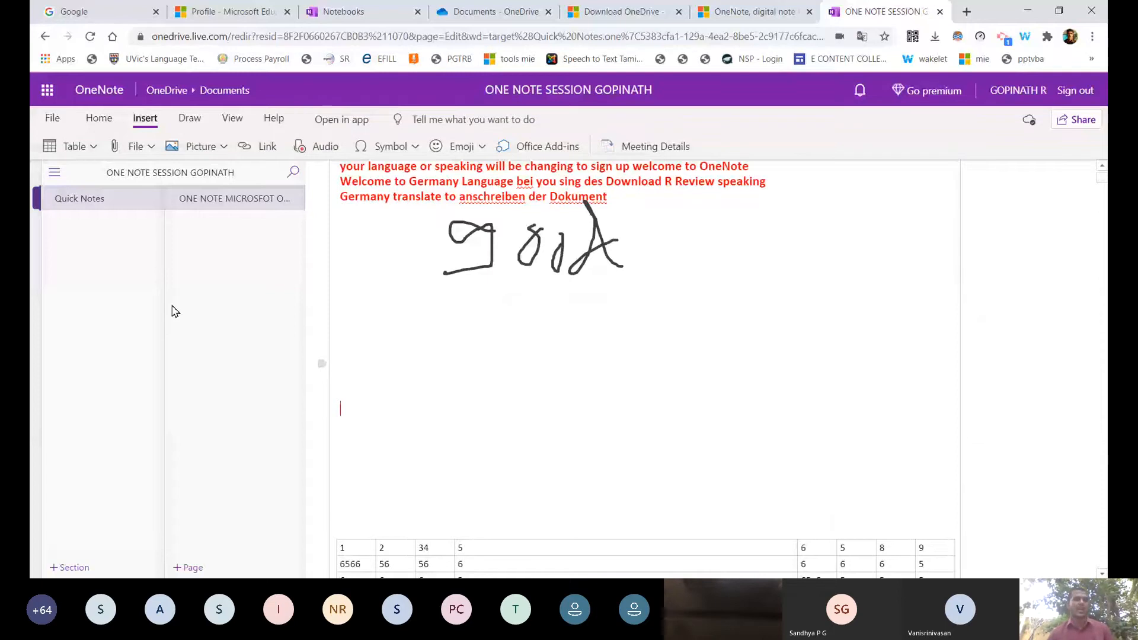
click(201, 146)
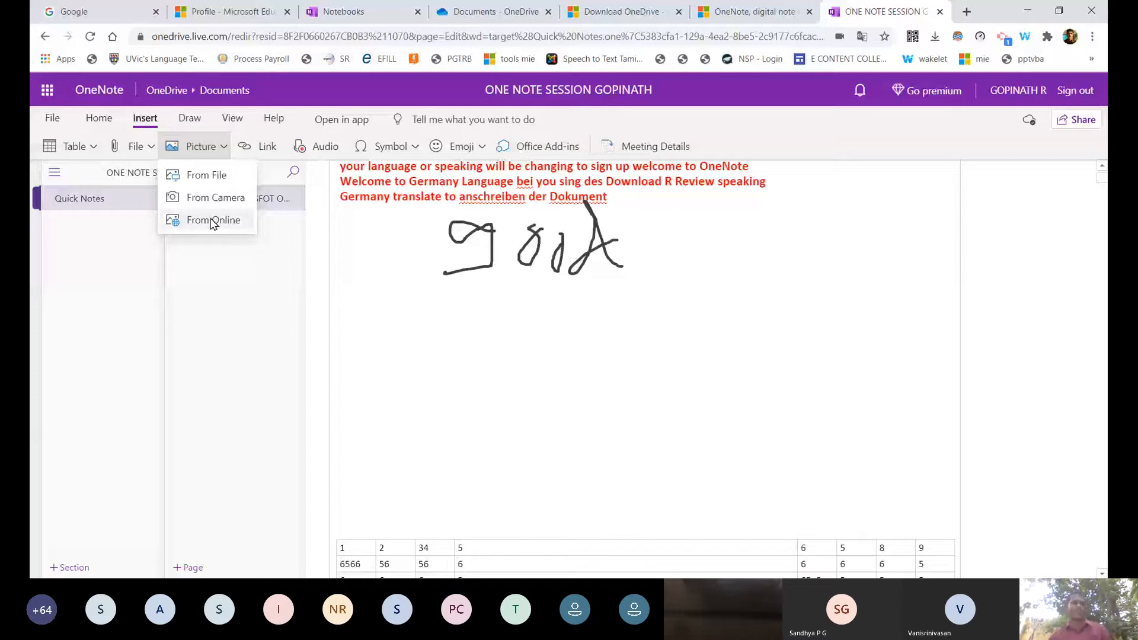
click(486, 303)
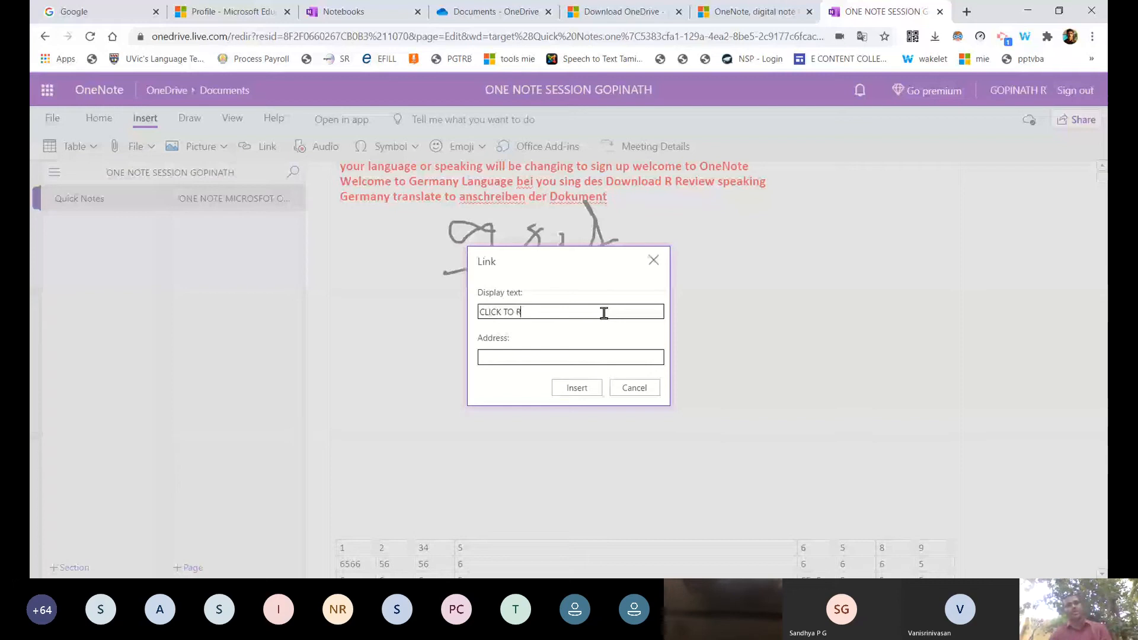
Enter 'CLICK TO REGISTRATION' as the link's display text, then open a new browser tab.
text(EGISTRATION)
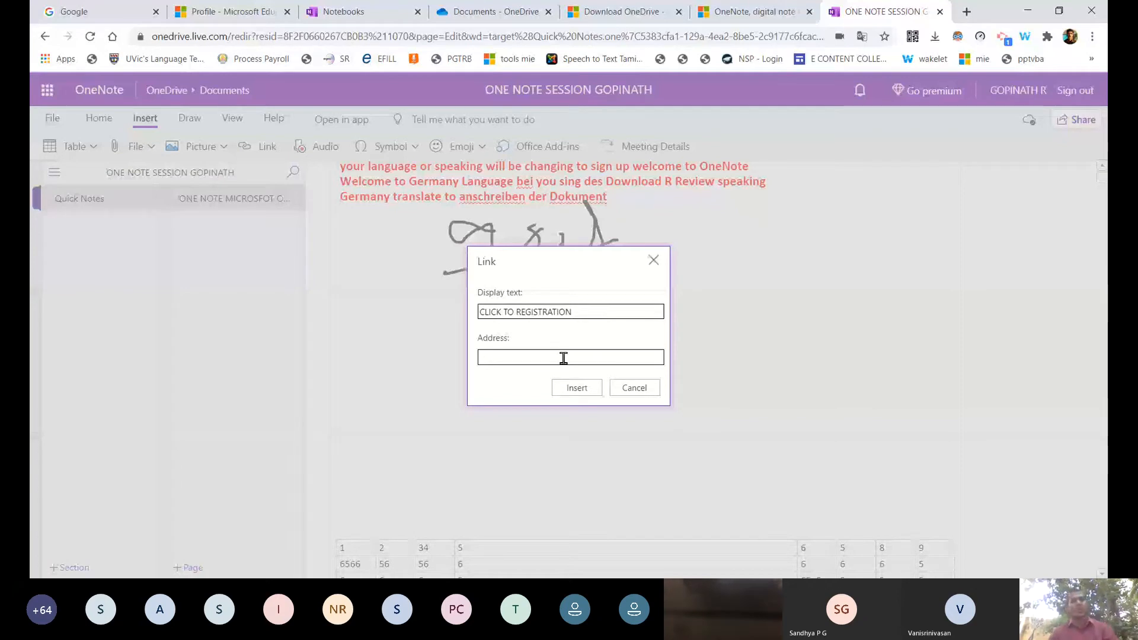
click(563, 358)
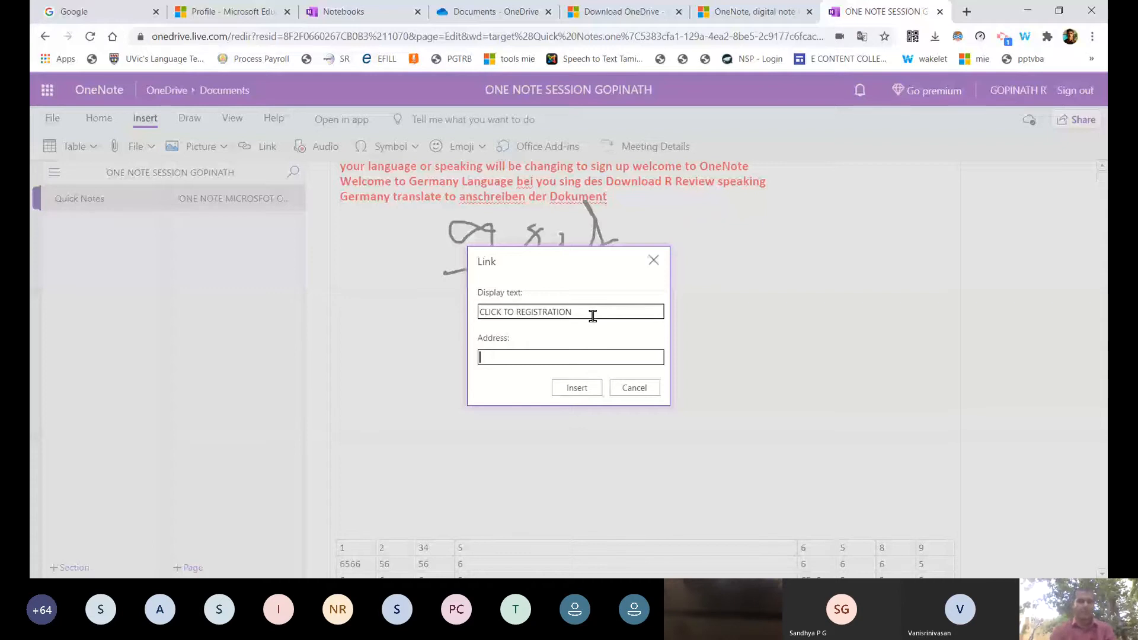
click(967, 12)
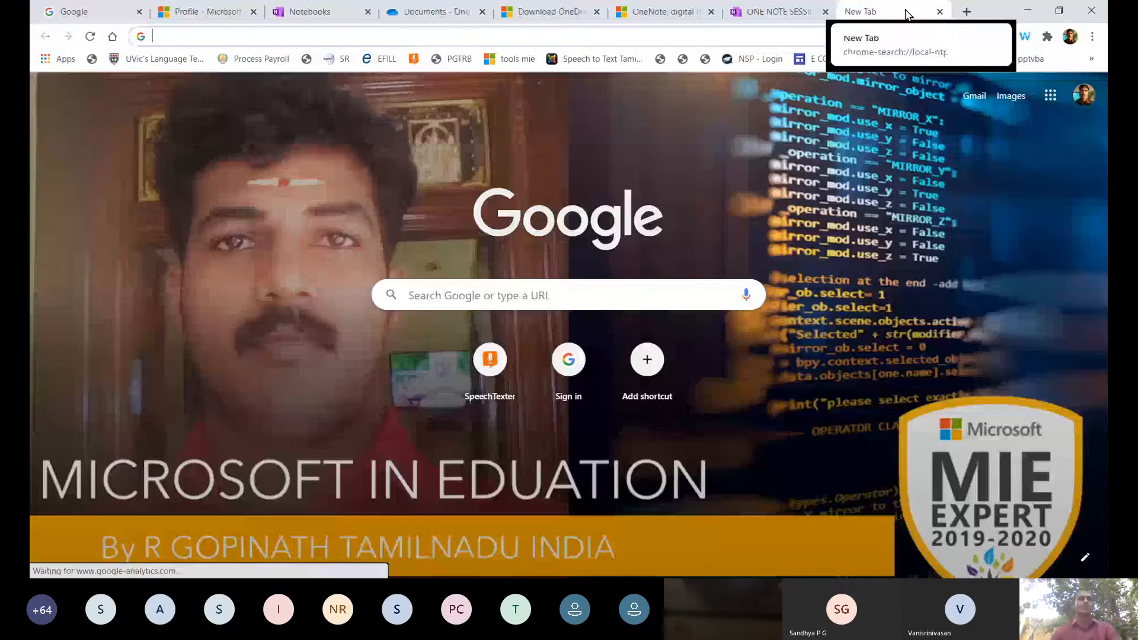
Load the icteducationtools.blogspot.com blog, select its URL, and go back to the OneNote page.
text(icteducationtools.blogspot.com)
key(Return)
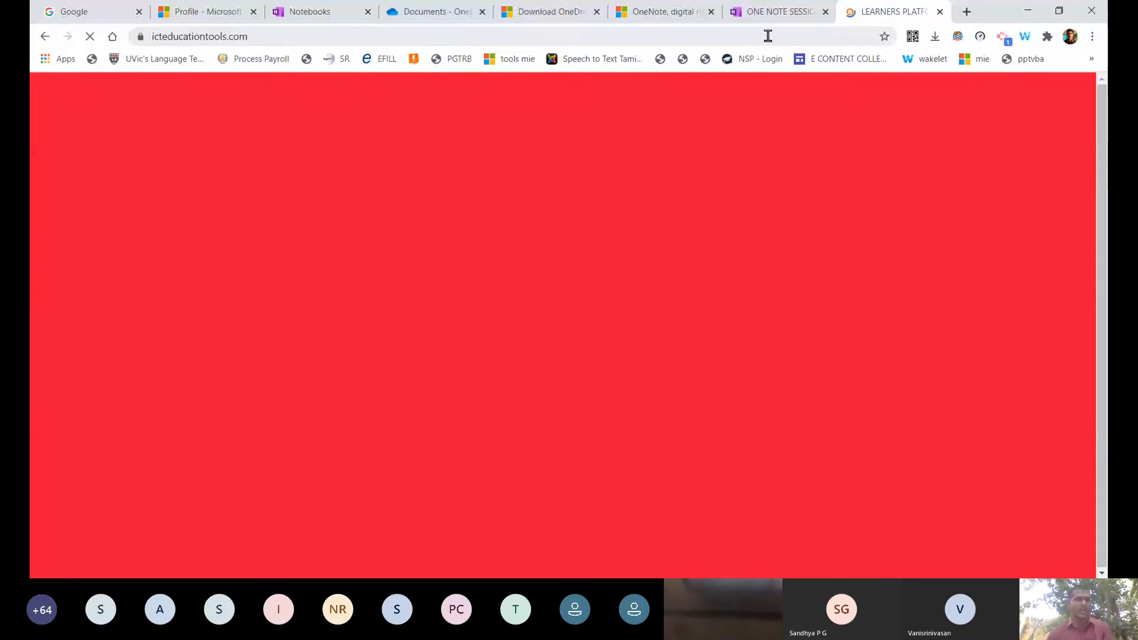
click(297, 35)
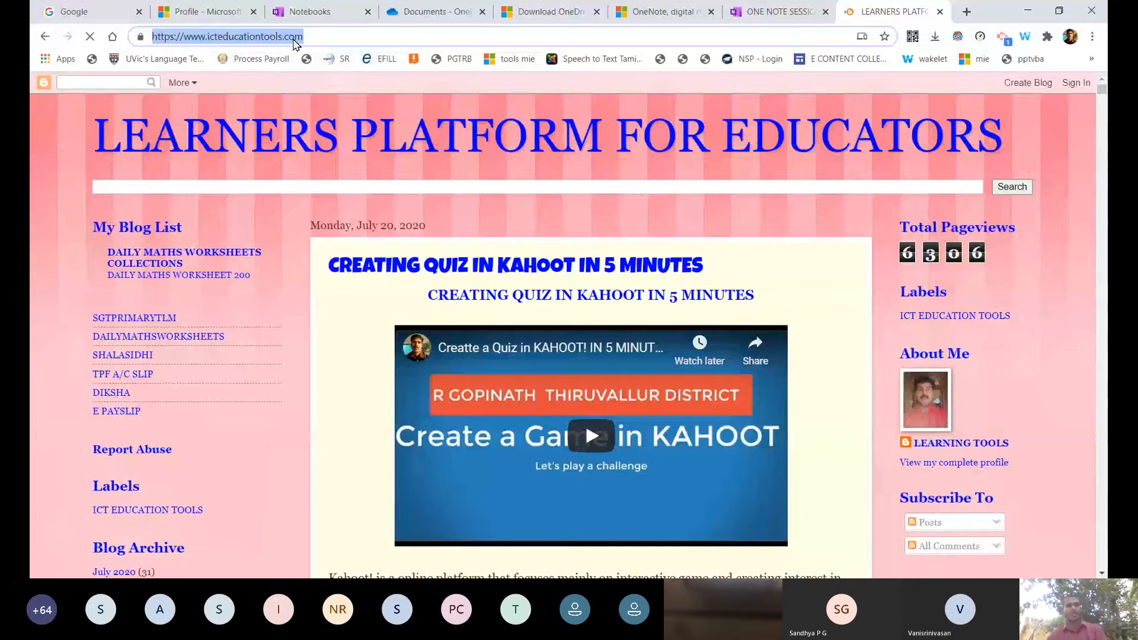
click(785, 9)
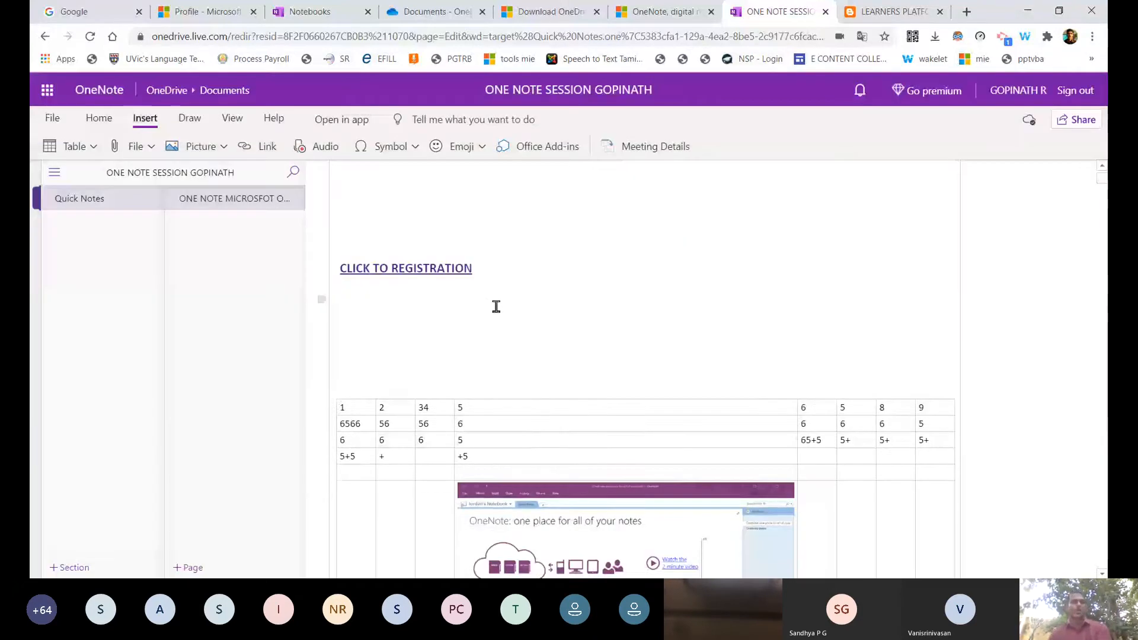
Add a blank line below the registration link and start a new link with Ctrl+K.
key(Return)
key(Return)
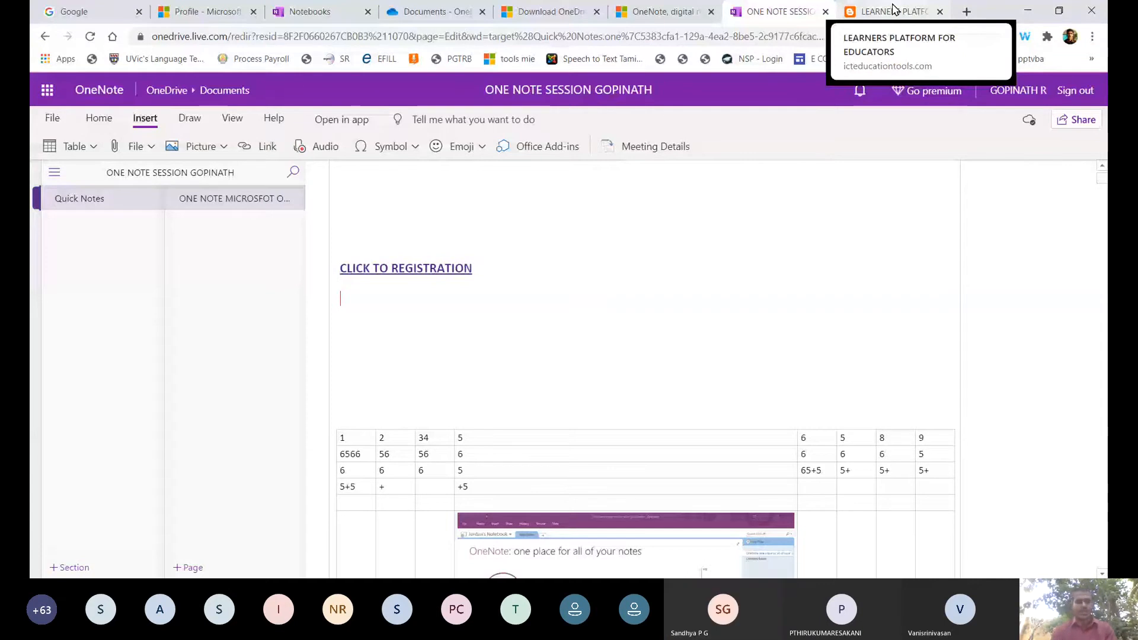
key(ctrl+k)
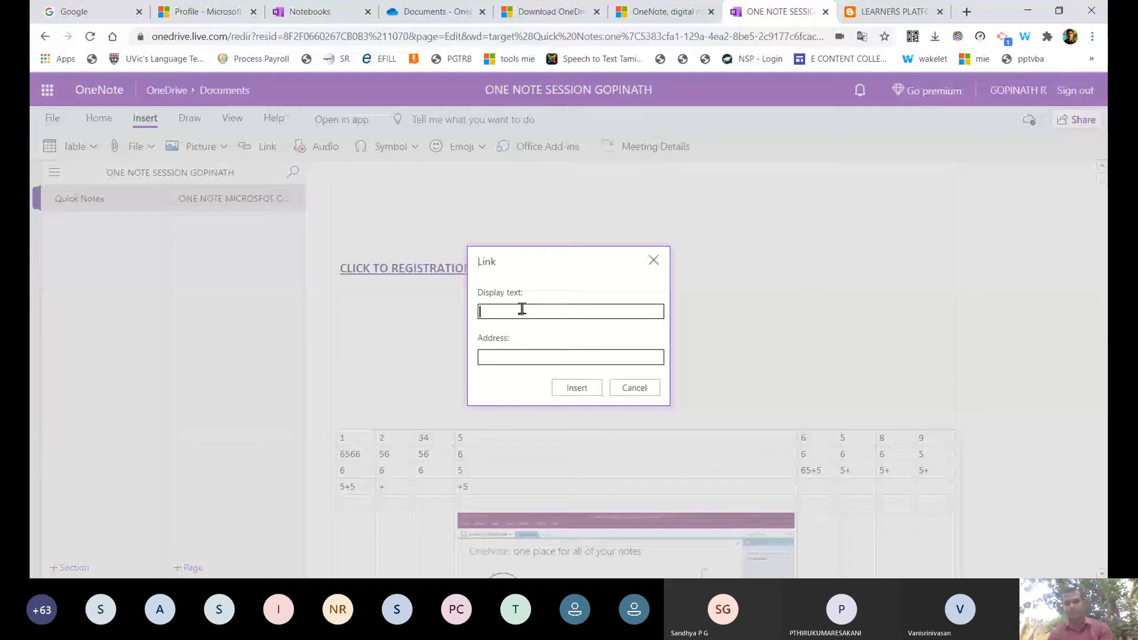
Type 'CLICK TO YOU' as the new link's display text and switch to the OneNote product page tab.
text(CLICK TO YOU)
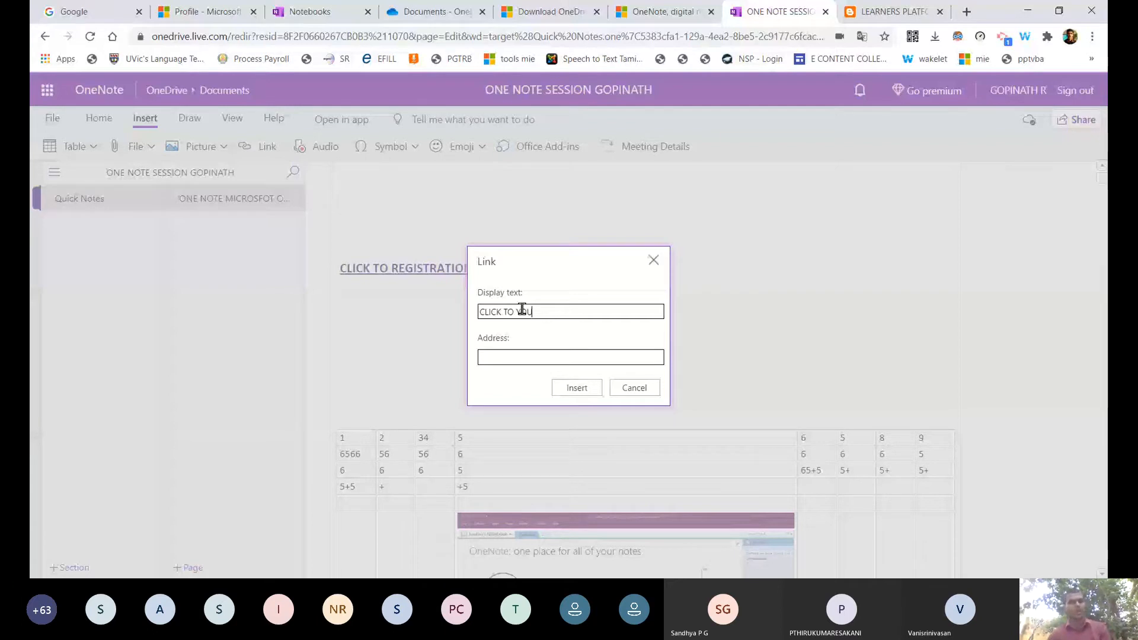
click(660, 12)
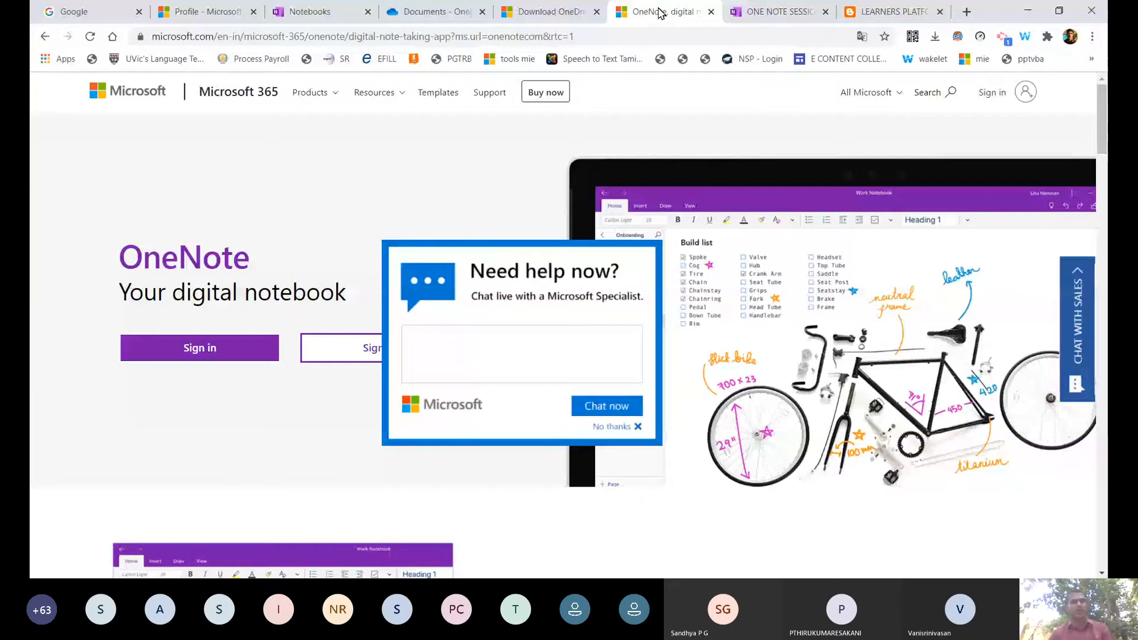
Select the browser's address bar to navigate to your YouTube channel.
key(ctrl+l)
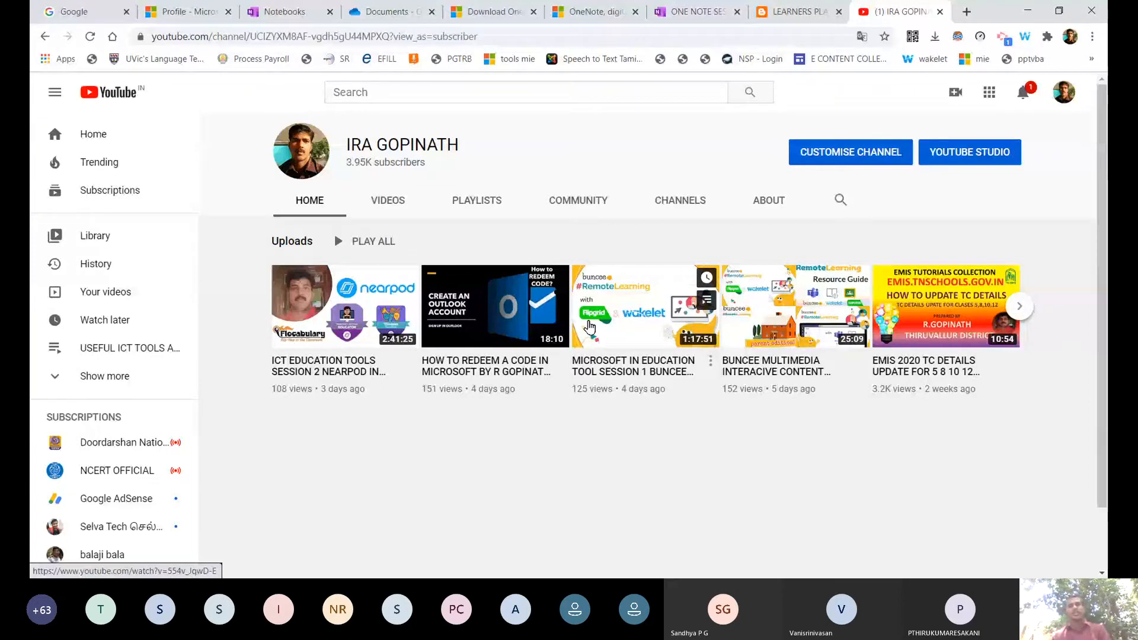
Copy the share link of the channel's first uploaded video and return to the OneNote tab.
key(ctrl+l)
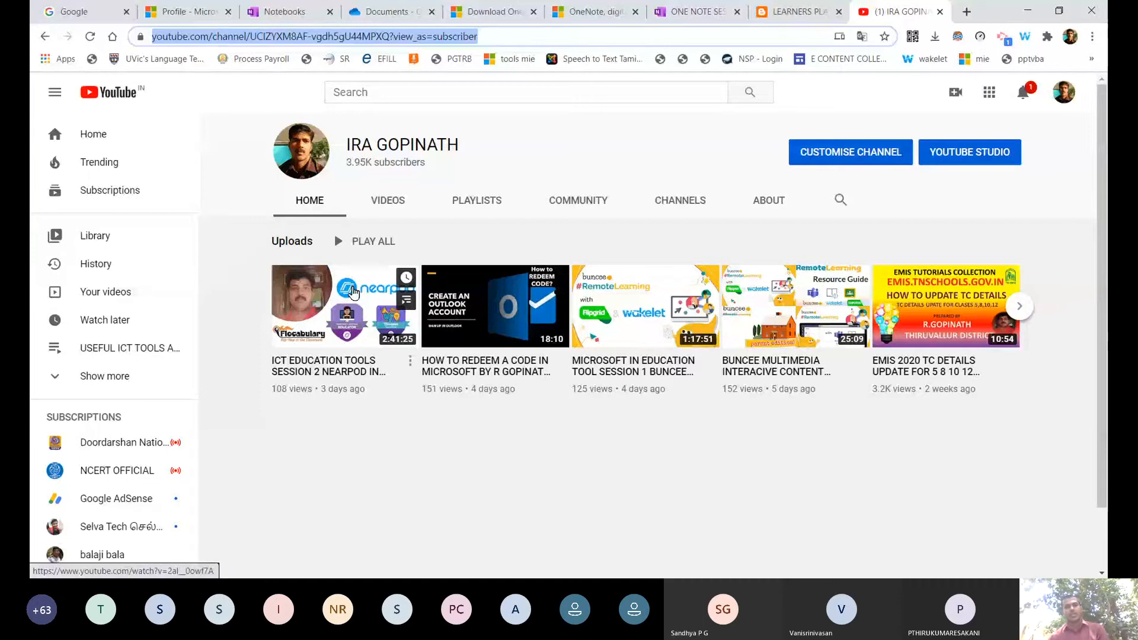
click(353, 293)
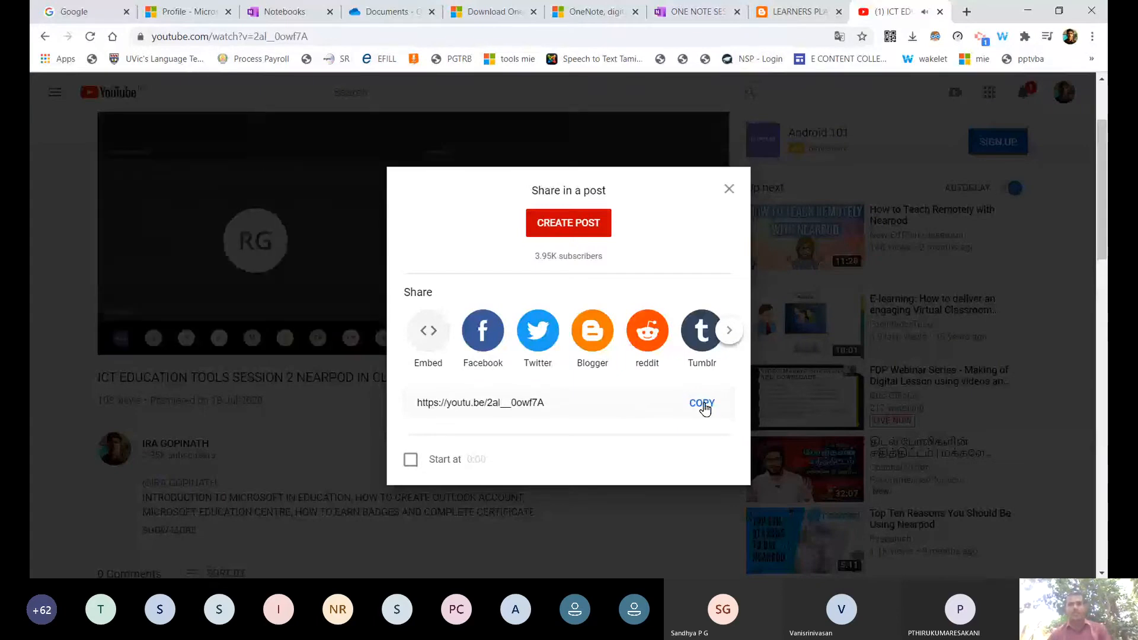
click(701, 404)
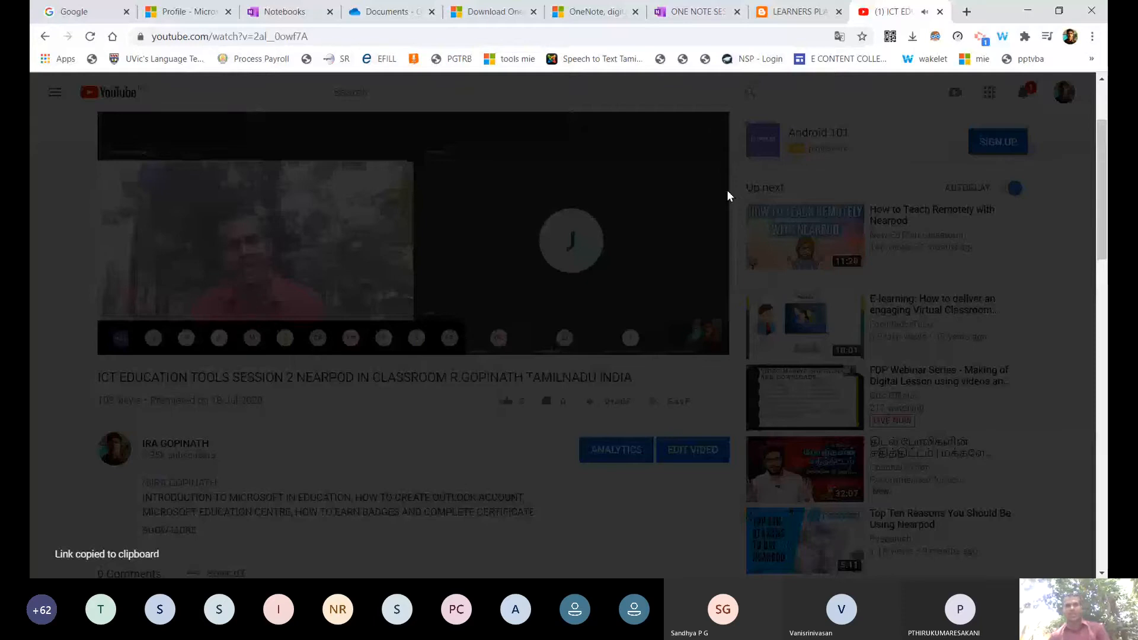
click(592, 401)
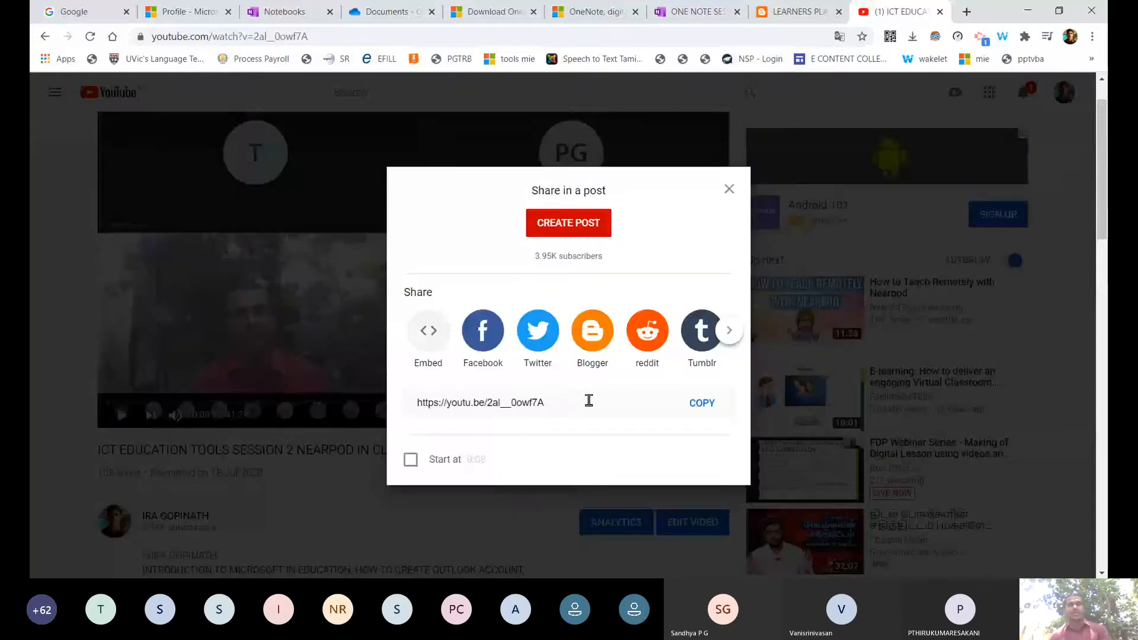
click(488, 411)
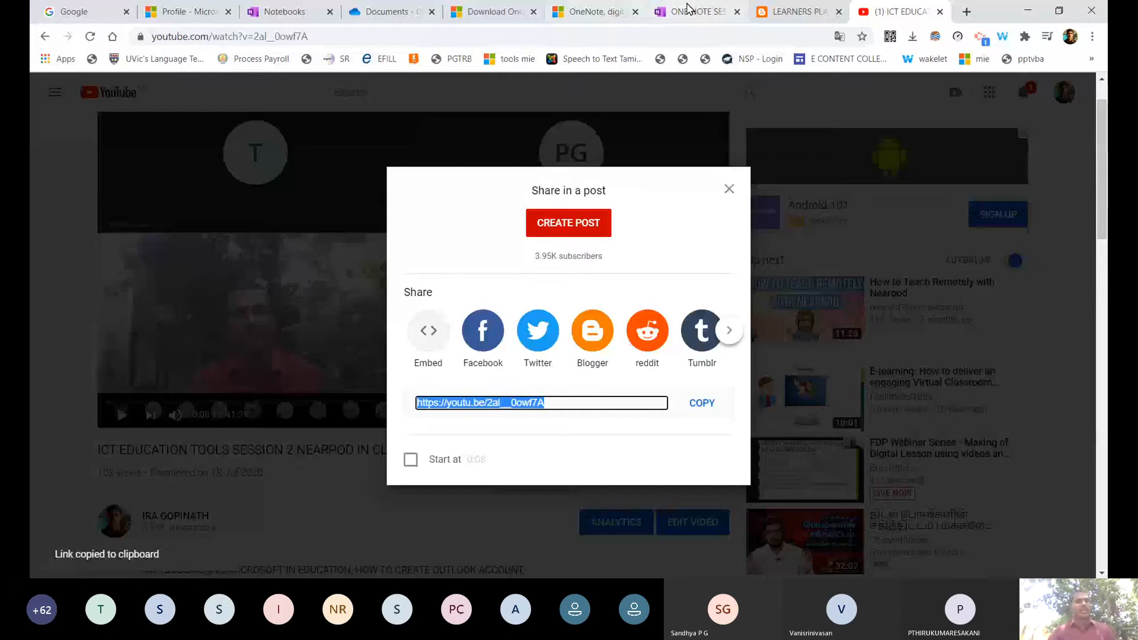
click(691, 12)
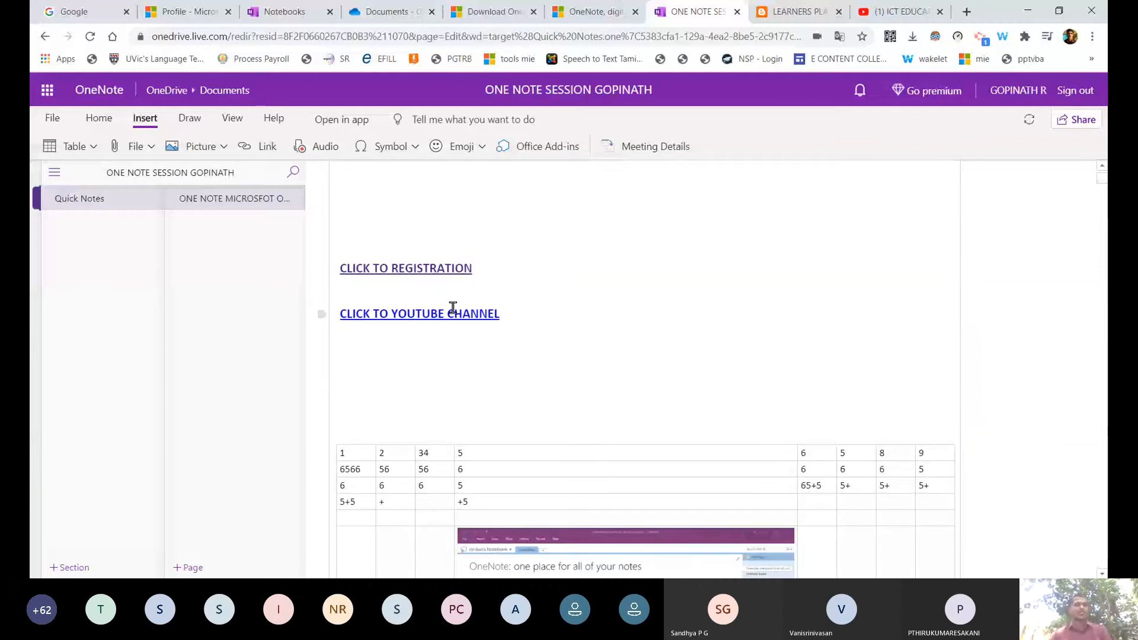
Test that CLICK TO YOUTUBE CHANNEL opens the video, then close the test tab.
key(Return)
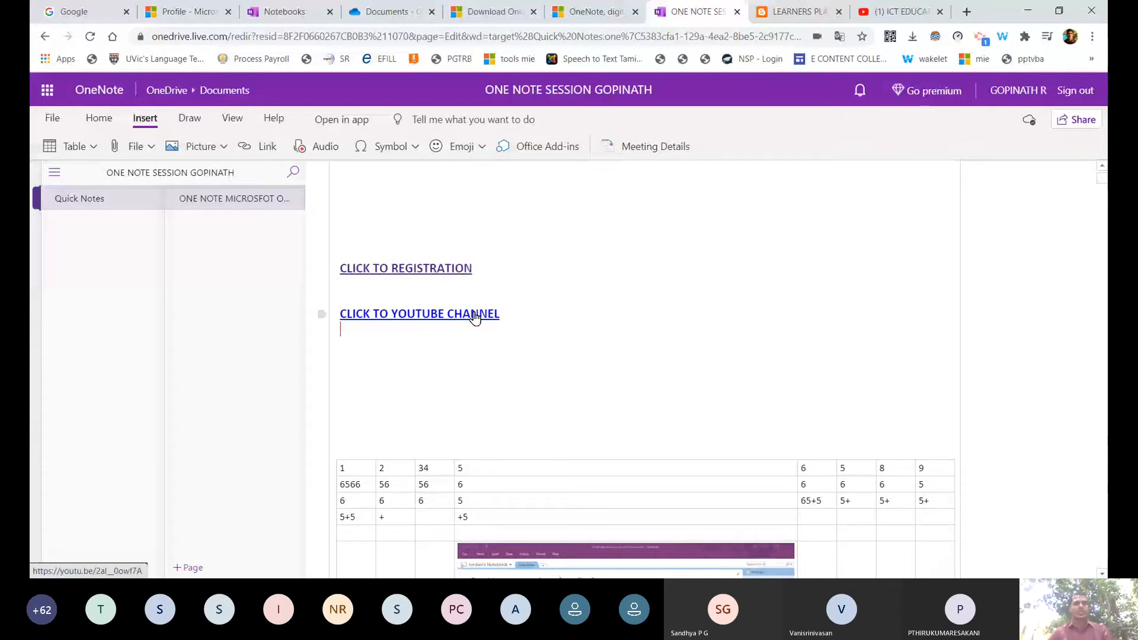
click(474, 316)
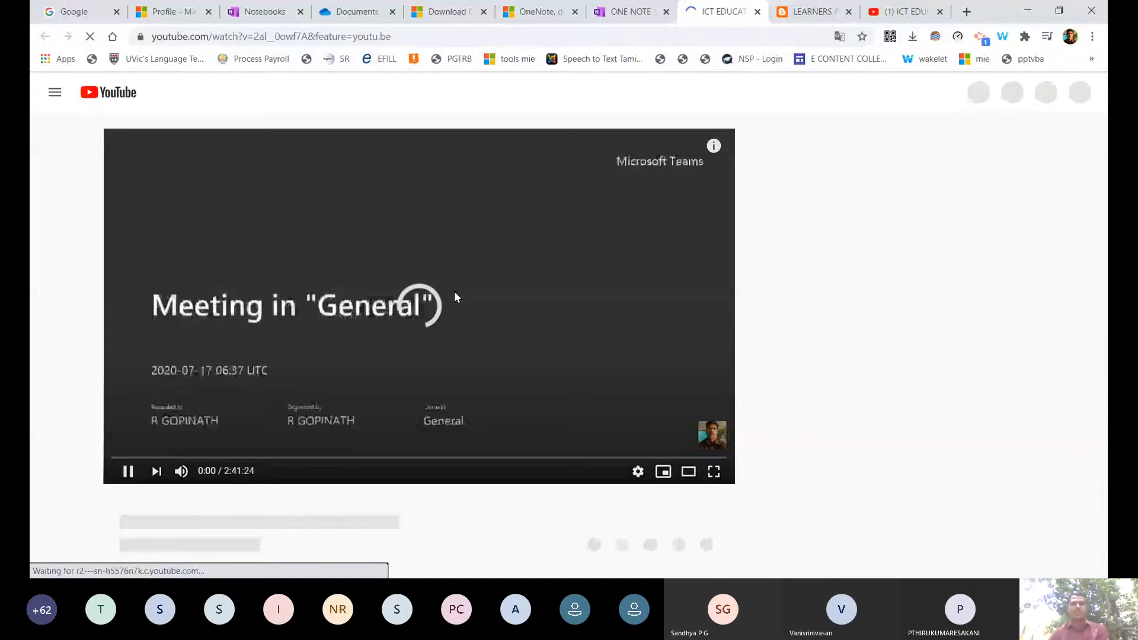
click(758, 12)
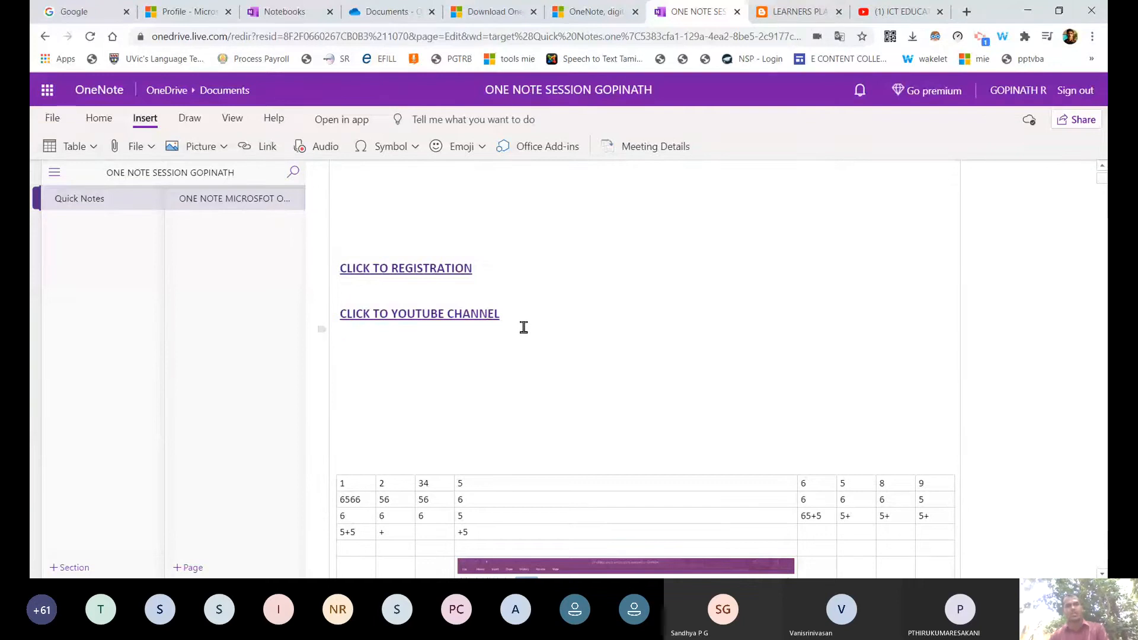
Add an empty line under the two links, then cancel a newly opened Link dialog.
key(Return)
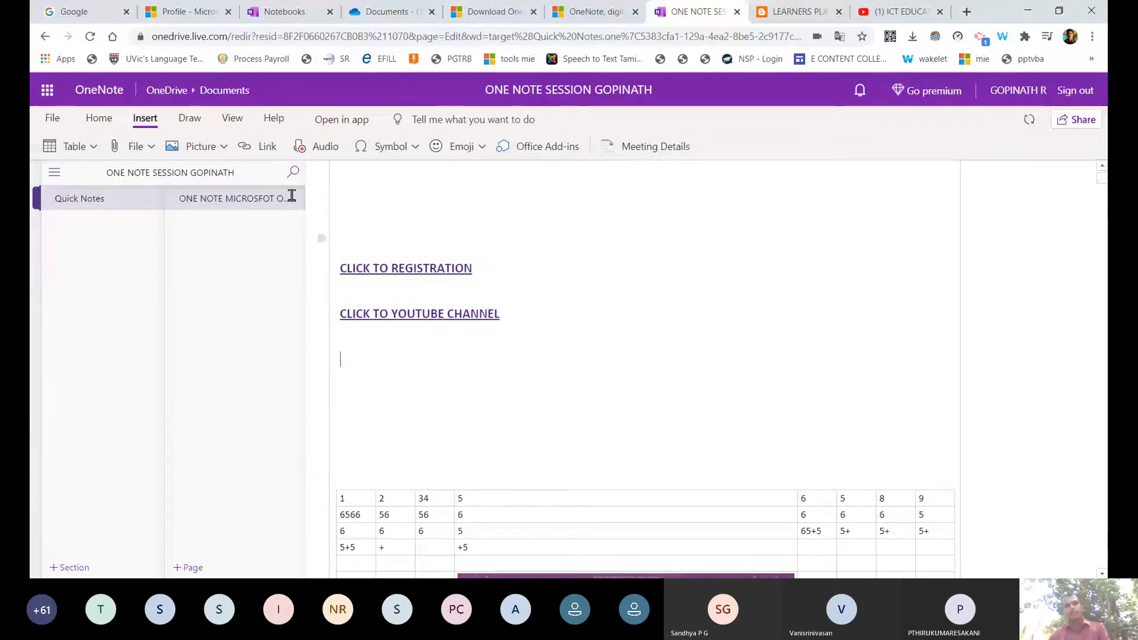
key(ctrl+k)
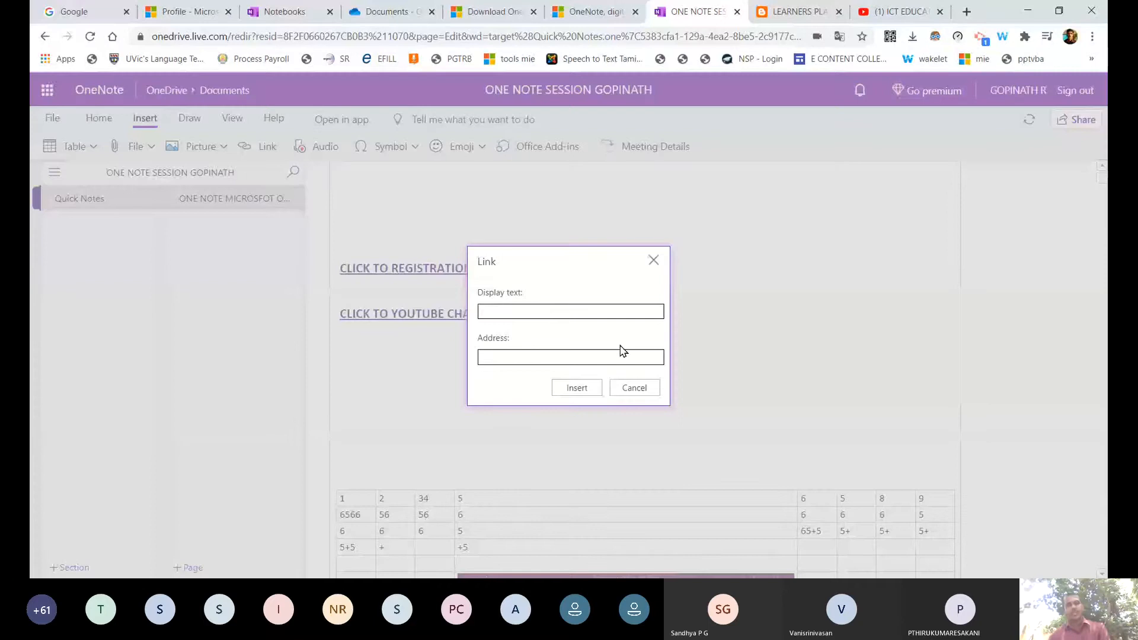
click(548, 351)
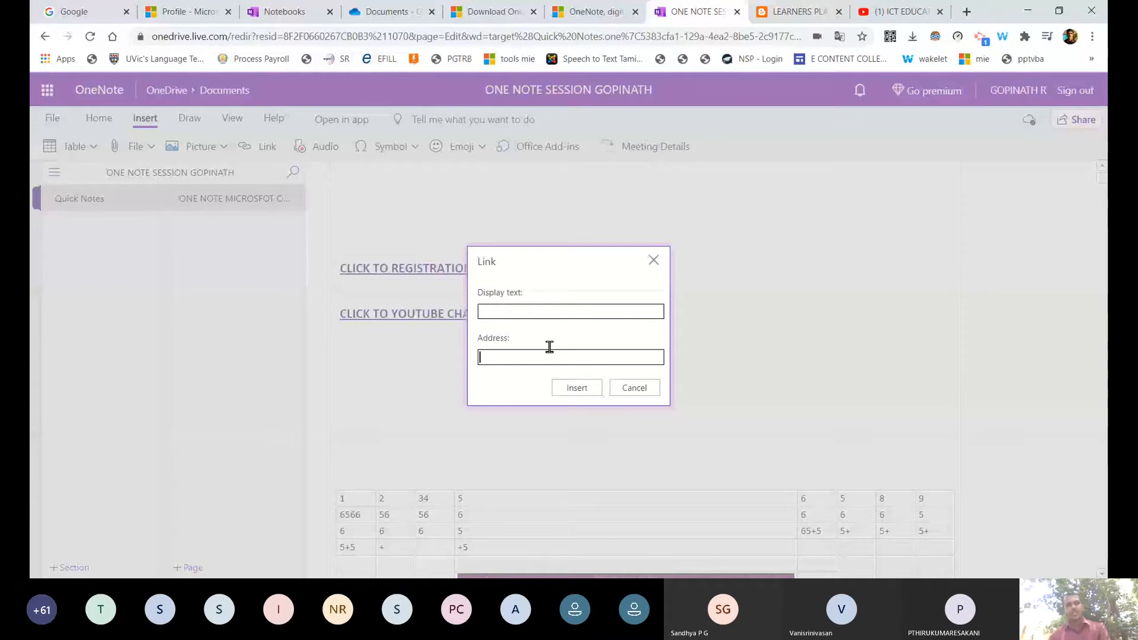
click(582, 313)
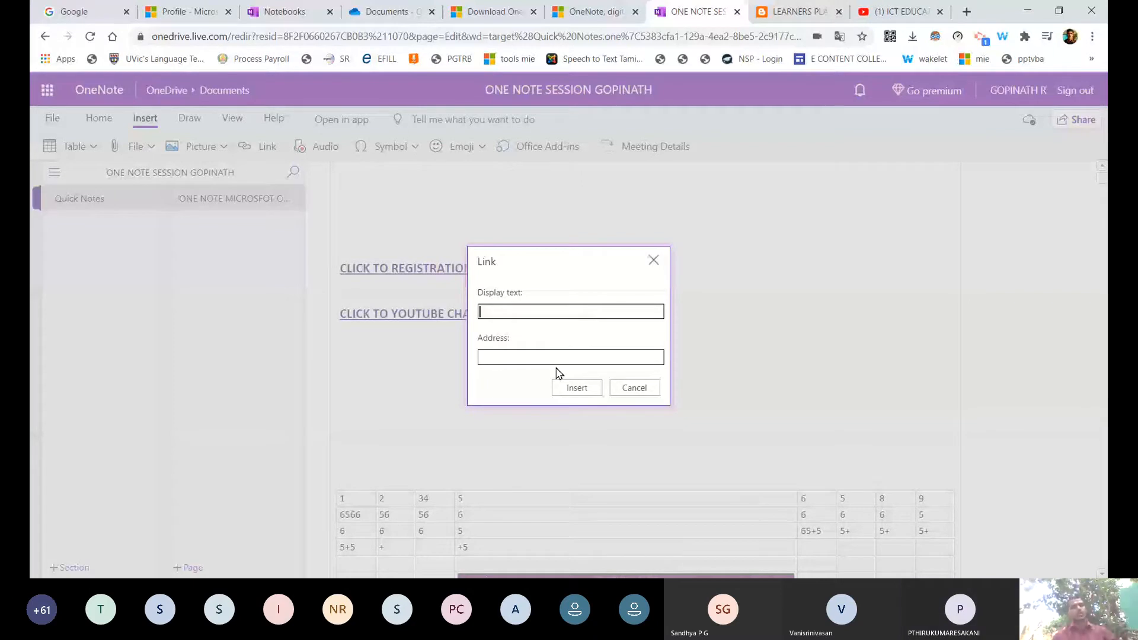
click(651, 388)
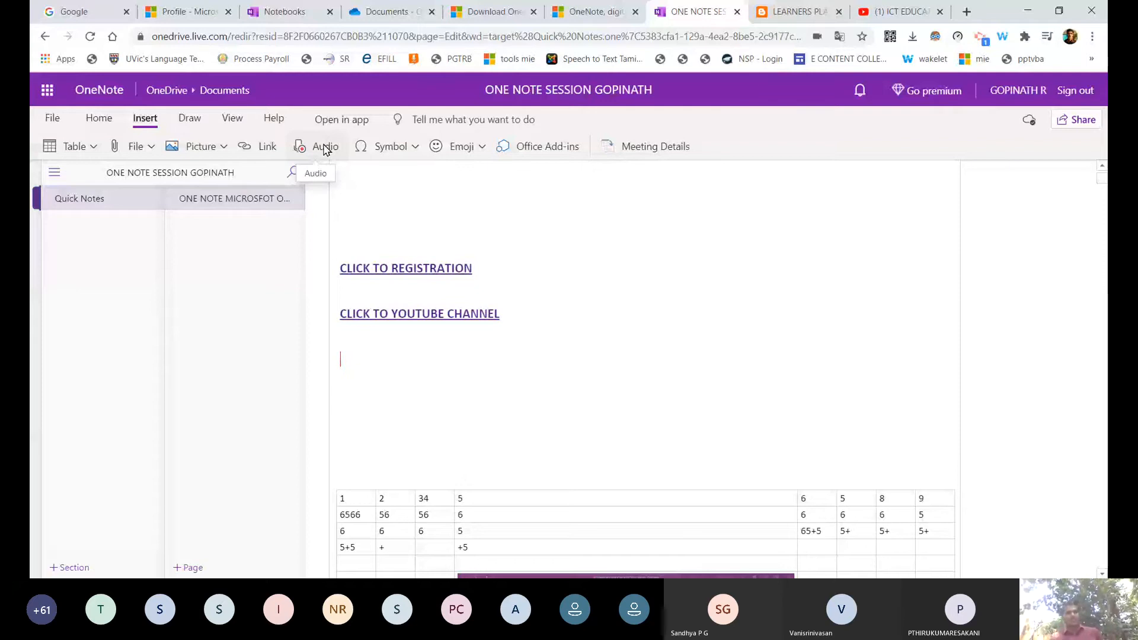
Record audio onto the page below the YouTube link and add two blank lines beneath it.
click(326, 148)
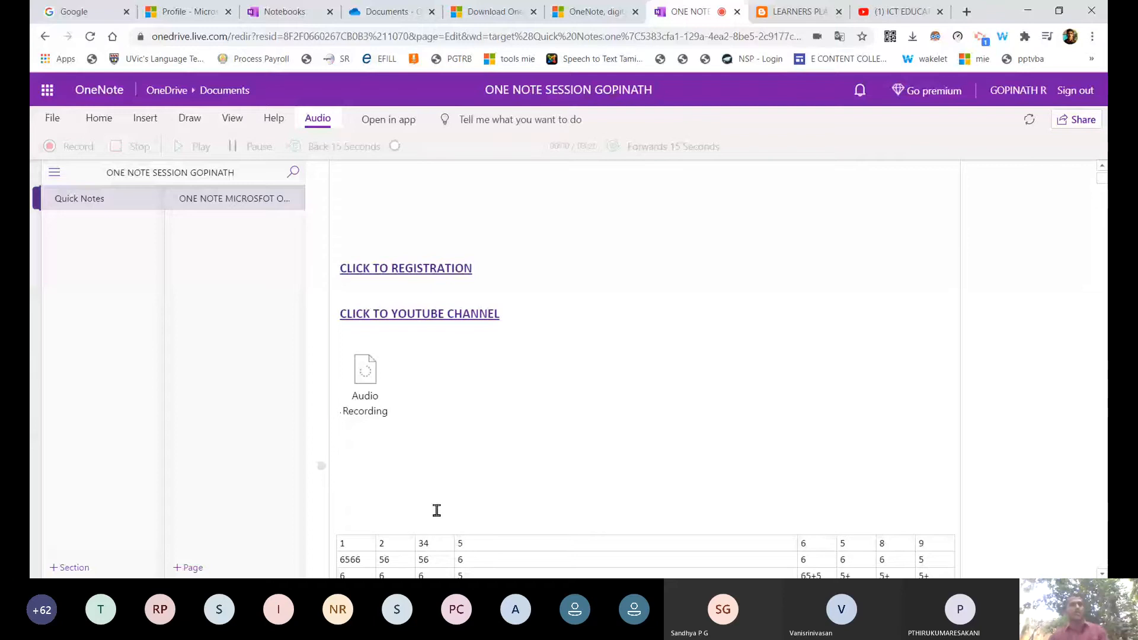
scroll(413, 419, down, 1)
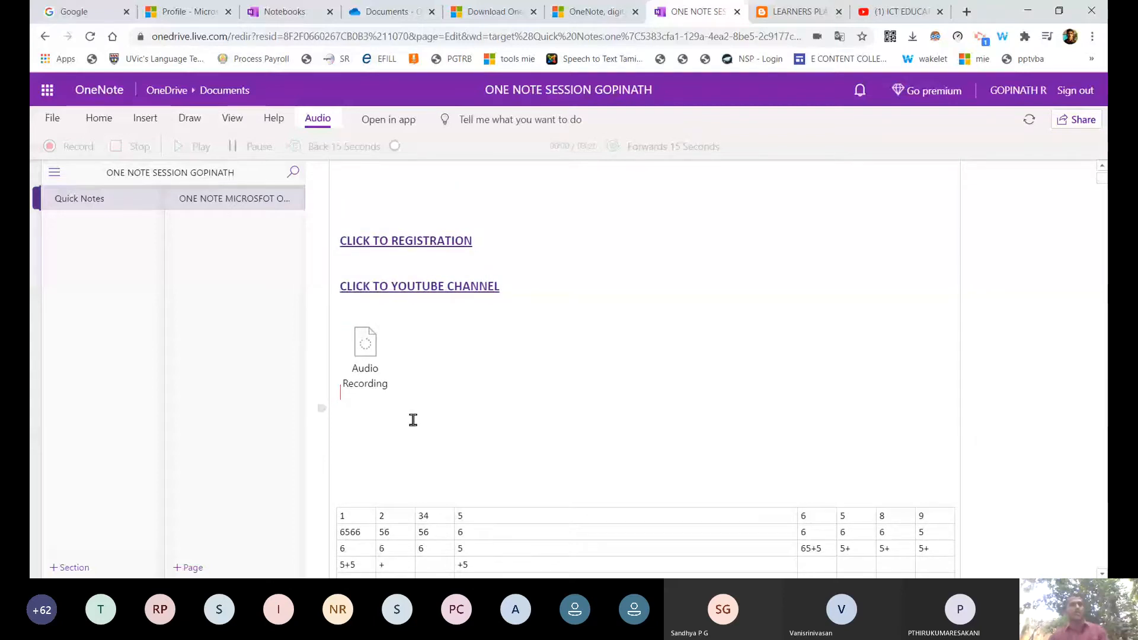
scroll(413, 420, down, 3)
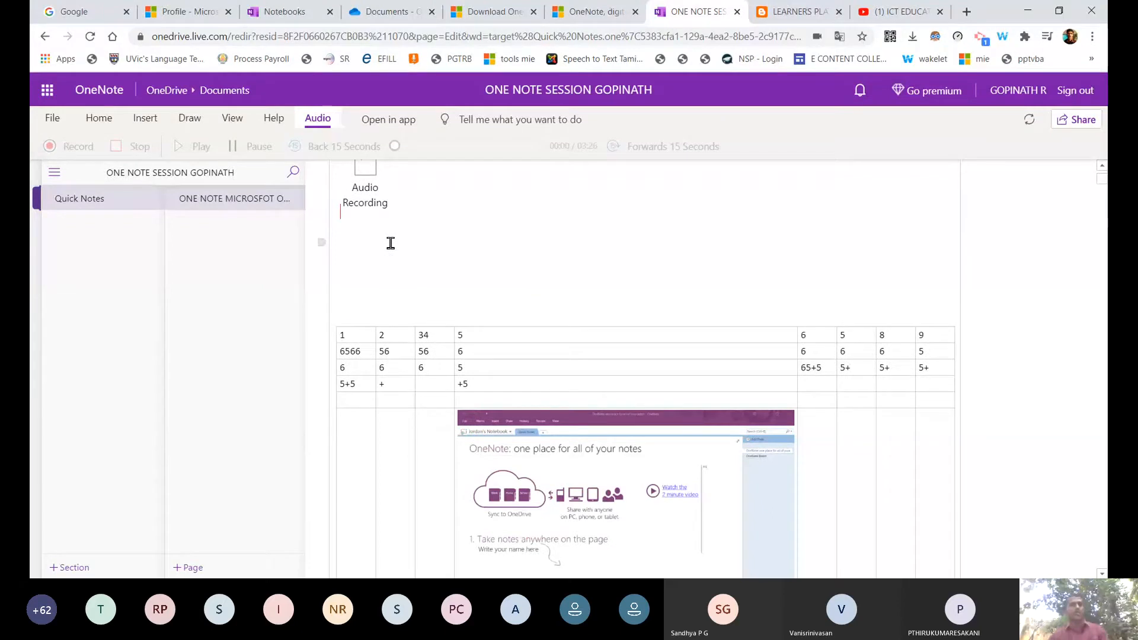
scroll(417, 339, up, 2)
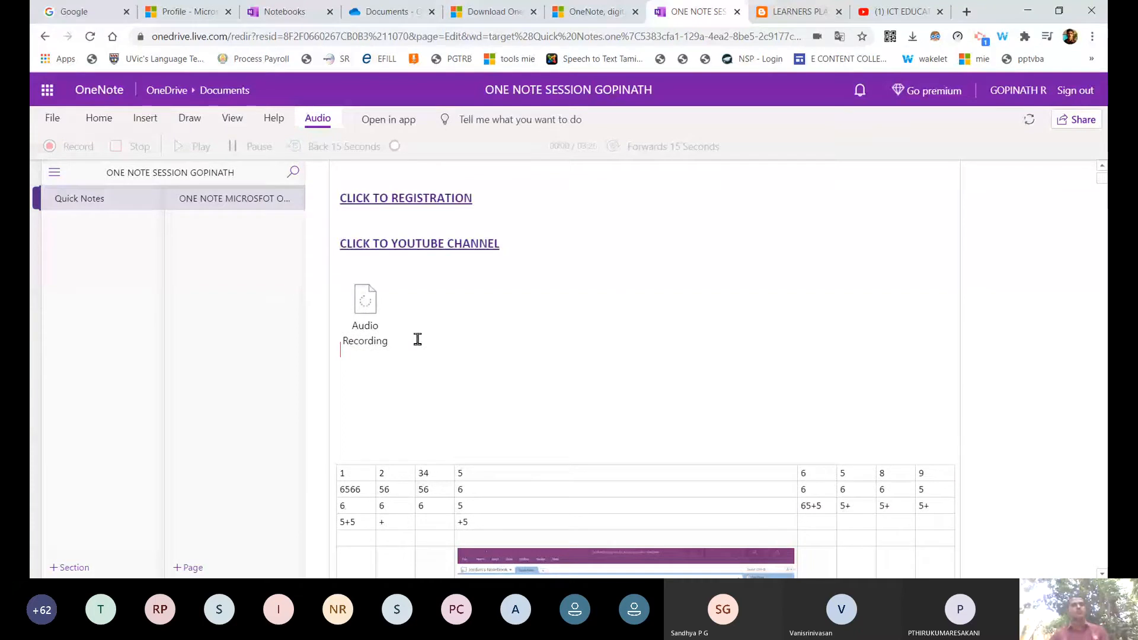
key(Return)
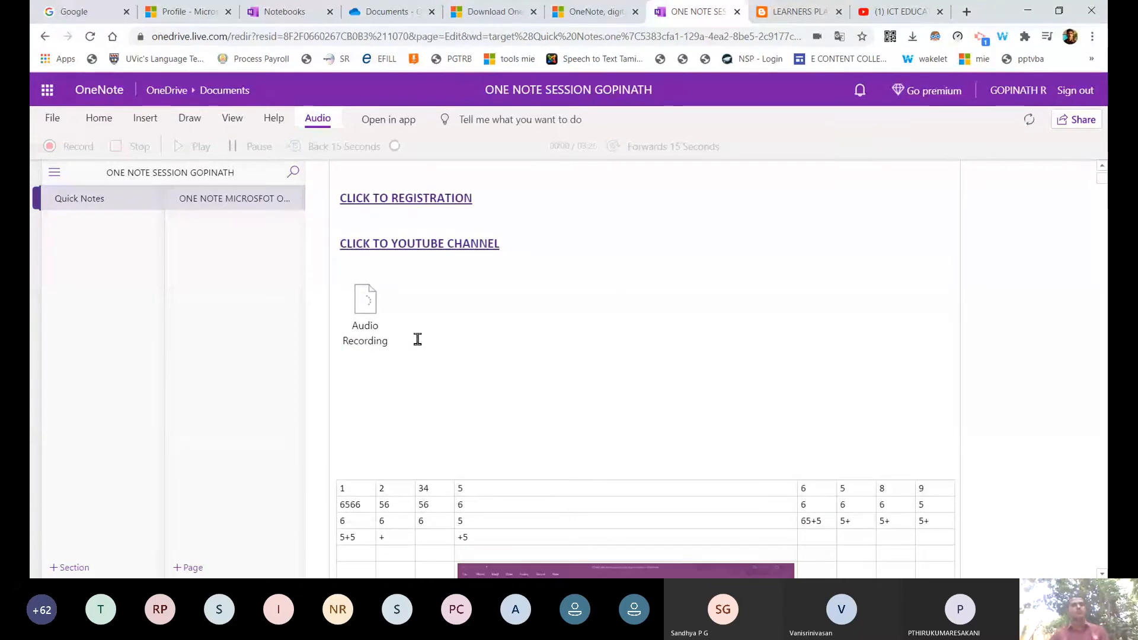
key(Return)
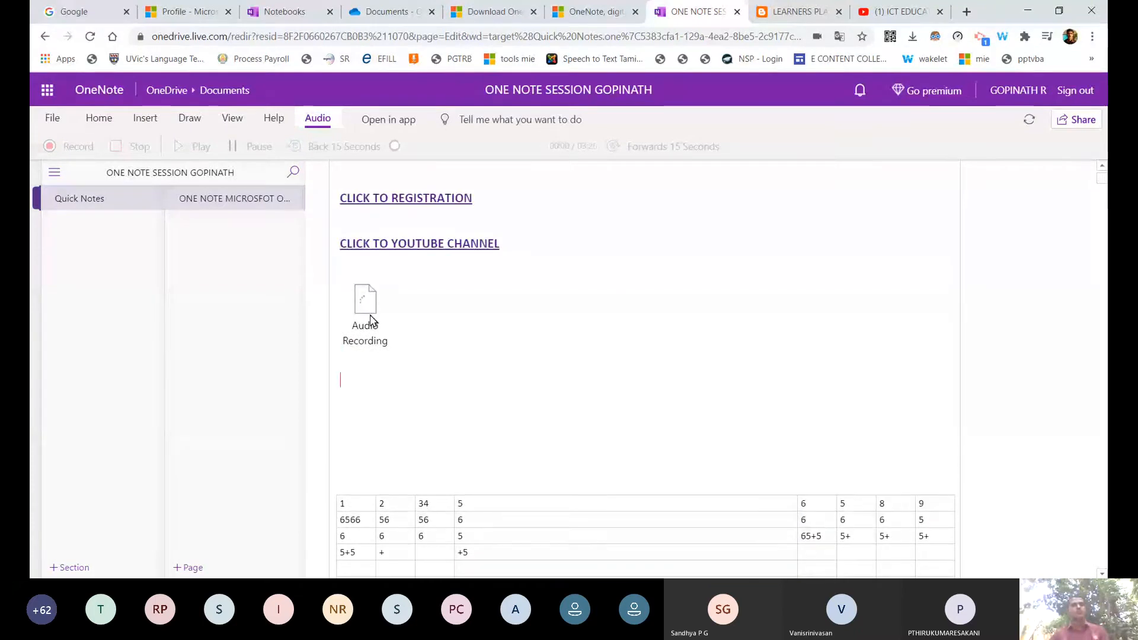
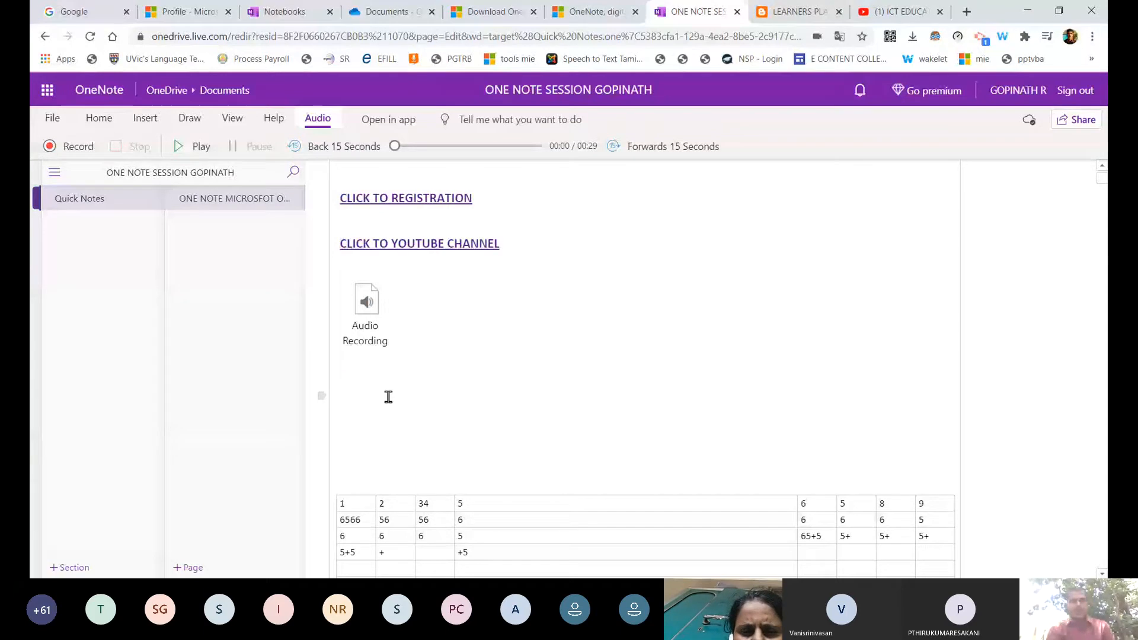
Switch the ribbon to the View tab to show the page viewing options.
click(231, 119)
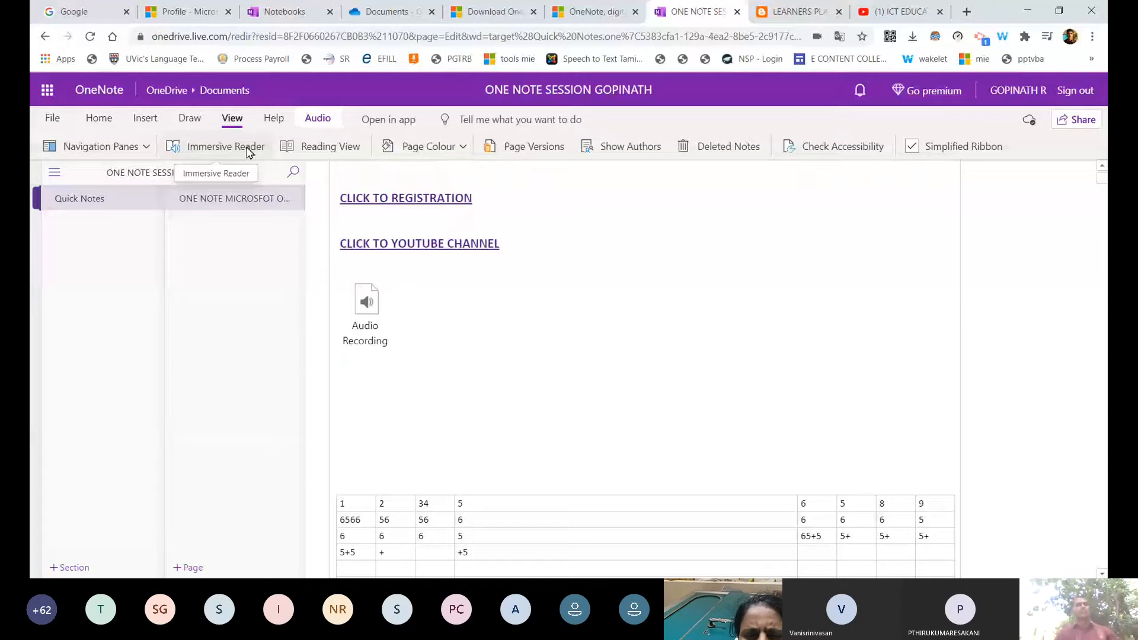
Scroll back to the page top and place the cursor after the ONE NOTE bullet.
click(421, 410)
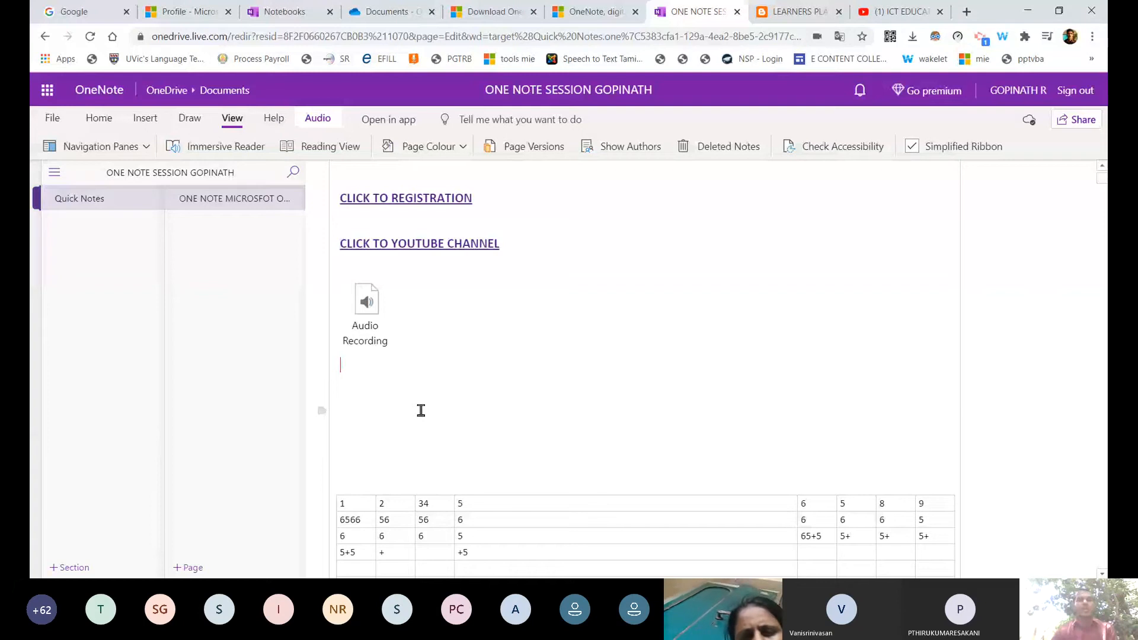
scroll(421, 410, up, 10)
click(500, 301)
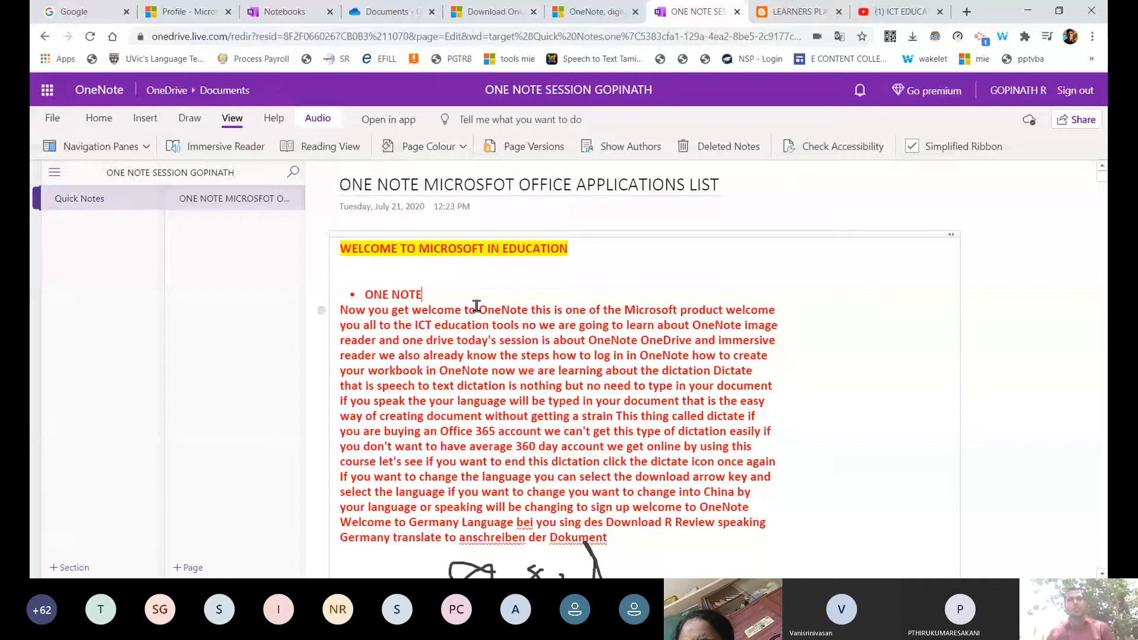
Open the page in Immersive Reader, step through both tips, and dismiss them with Got it.
click(247, 152)
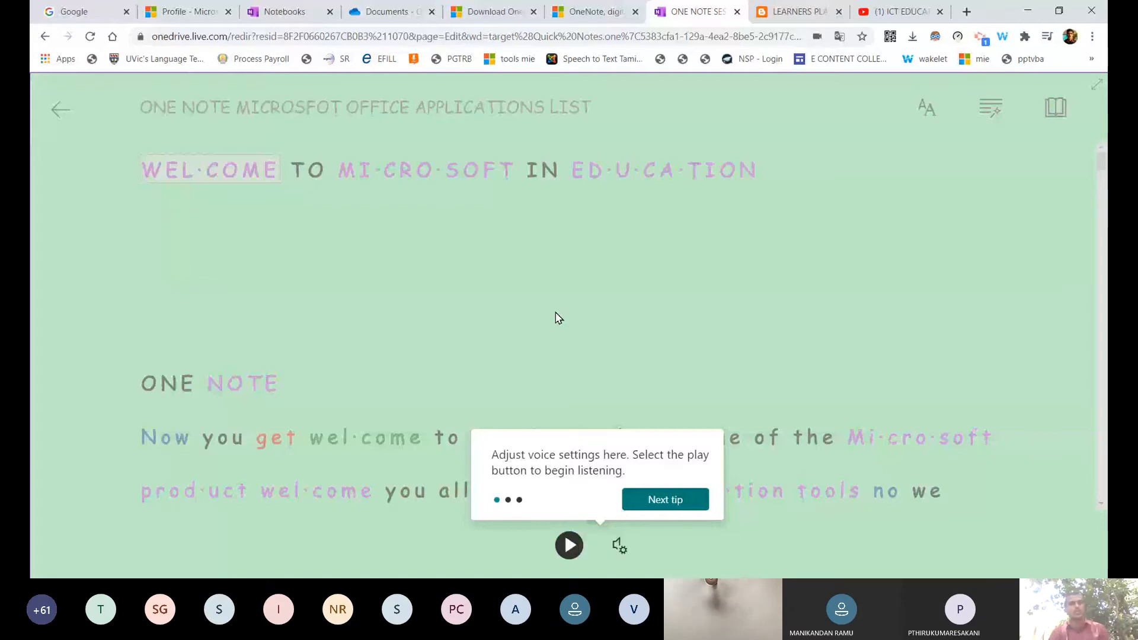
click(667, 499)
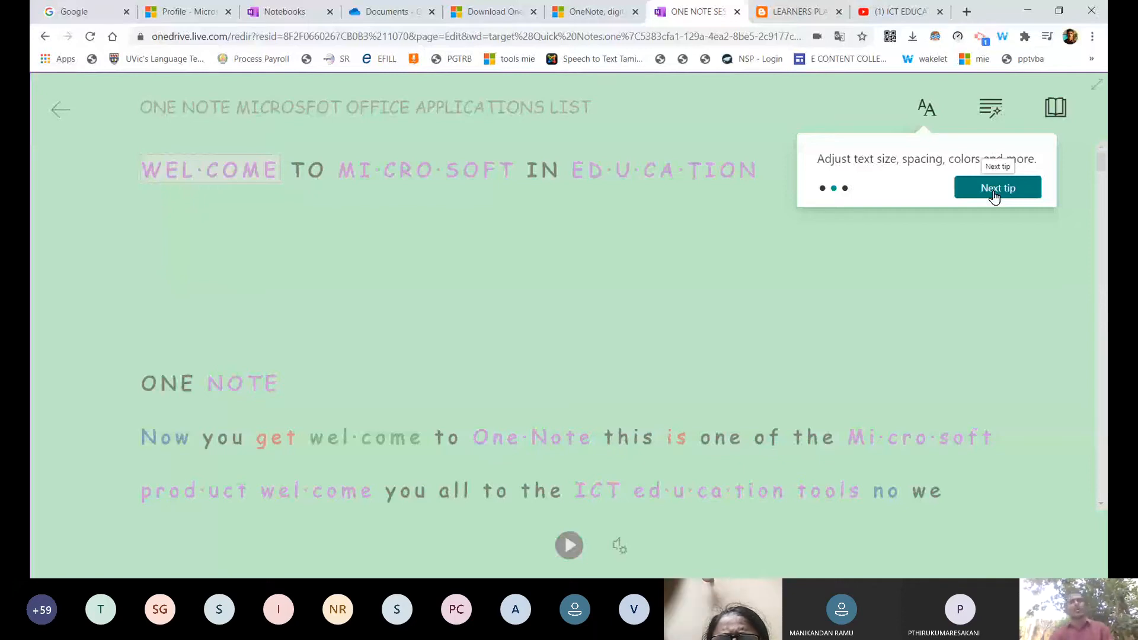
click(995, 195)
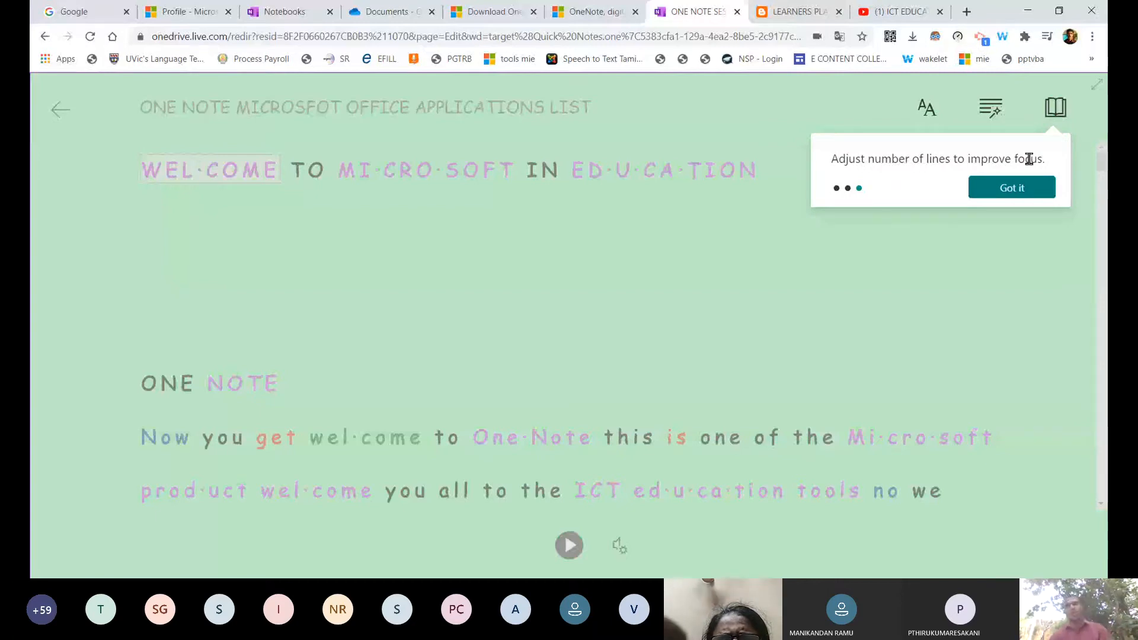
click(1032, 196)
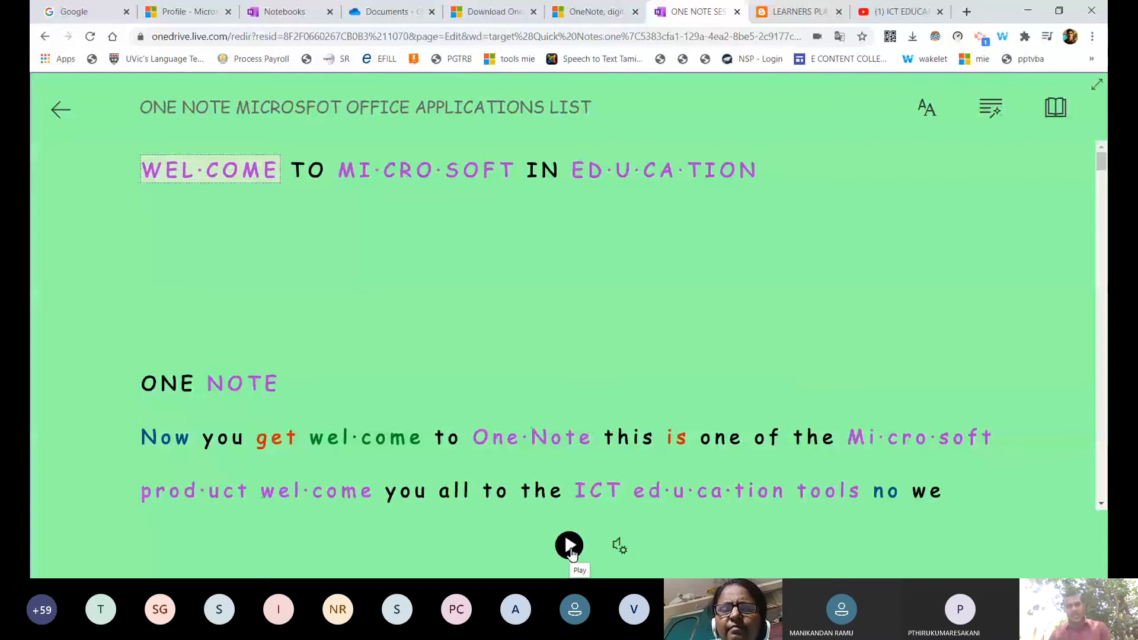
Show the read-aloud voice settings, currently speed 0.75 with the female voice.
click(624, 551)
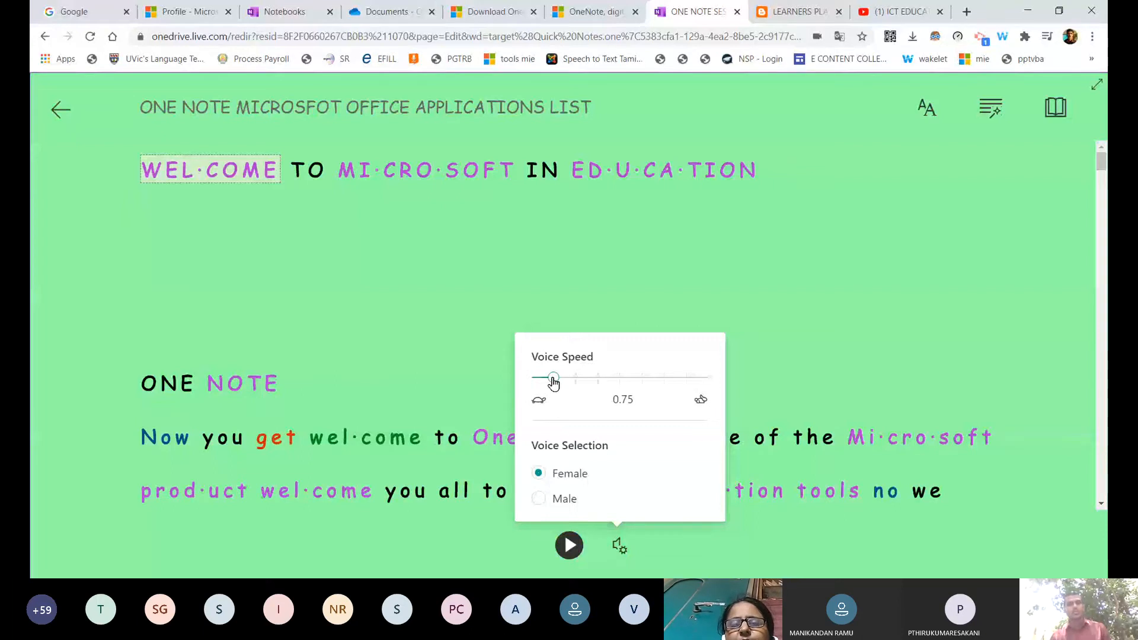
Switch read-aloud to the male voice, returning the speed to 0.75, and close the settings.
drag(553, 383, 689, 399)
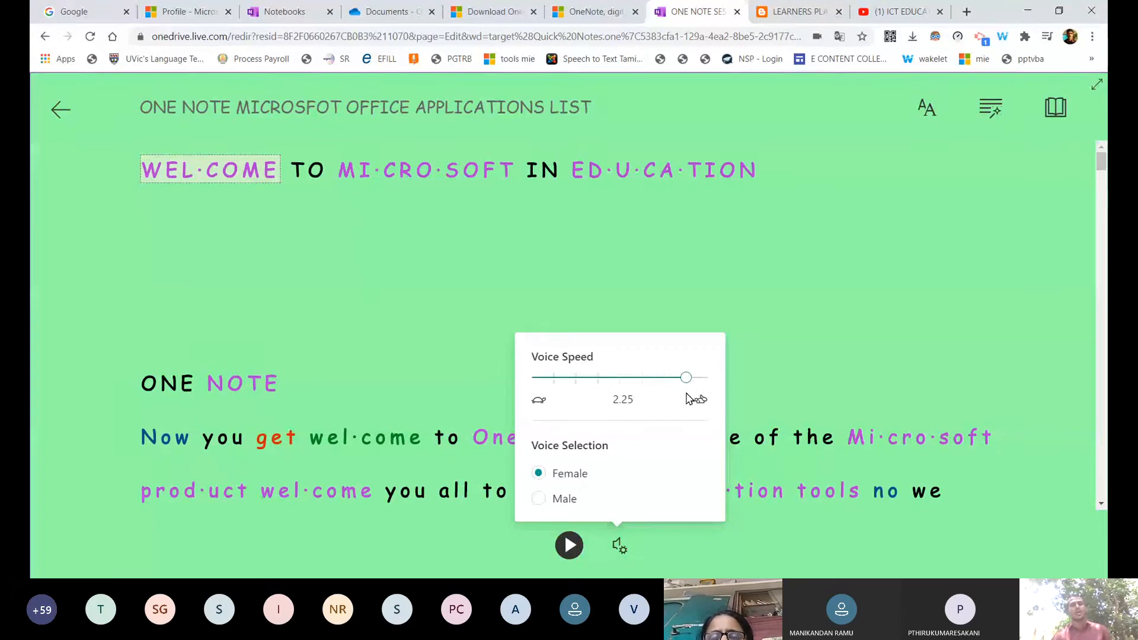
drag(686, 377, 550, 390)
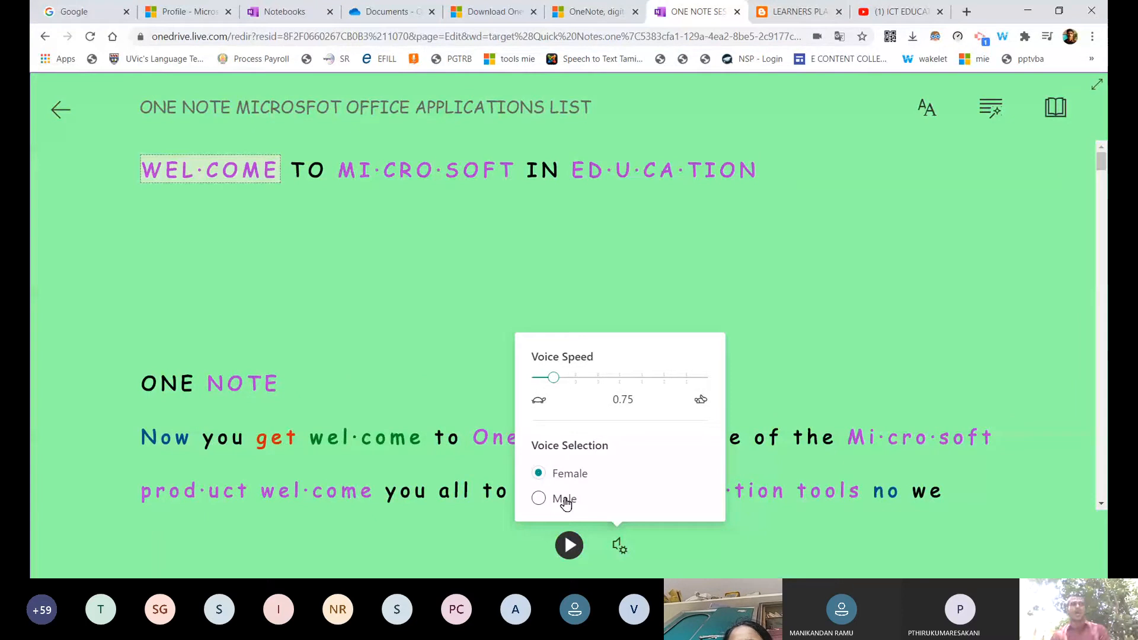
click(565, 502)
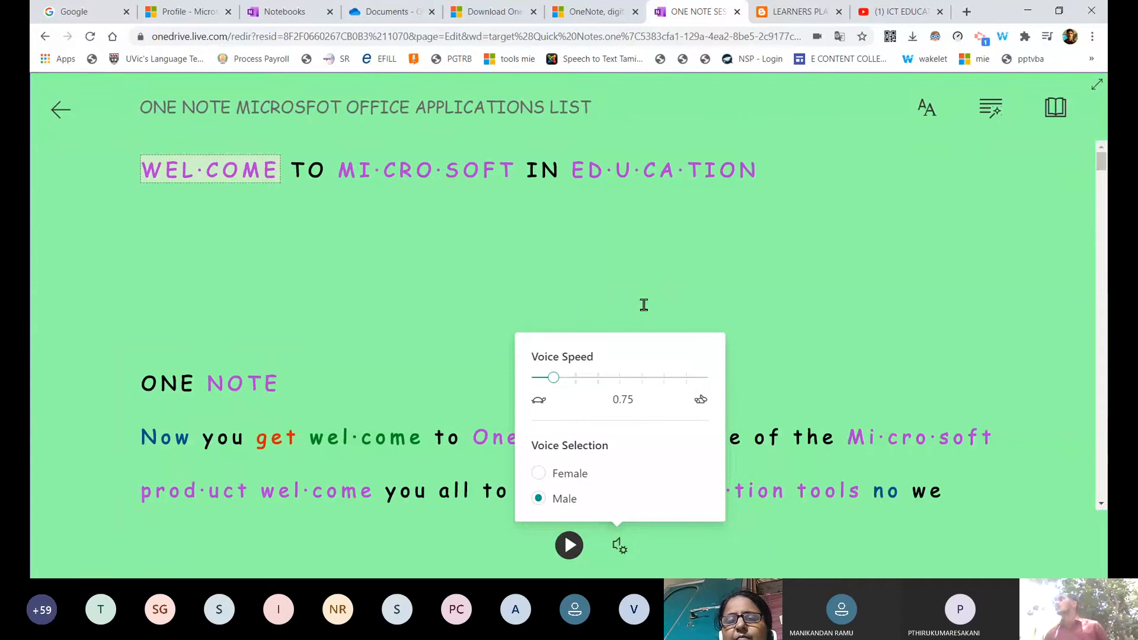
click(573, 550)
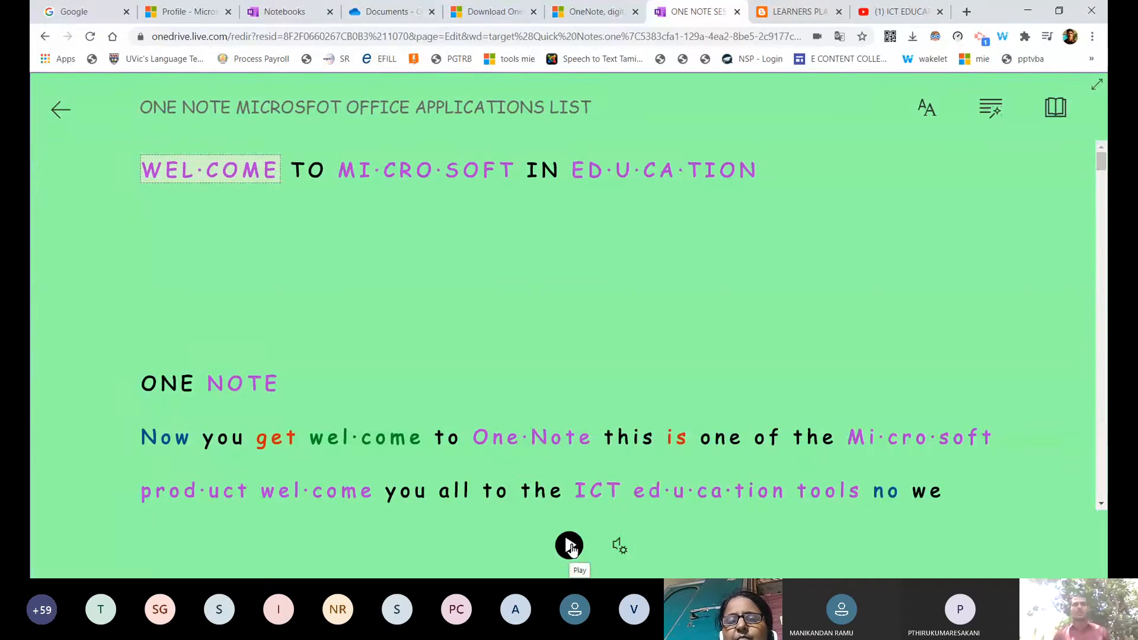
Read the dictated paragraph aloud and pause playback at the word 'if'.
click(571, 548)
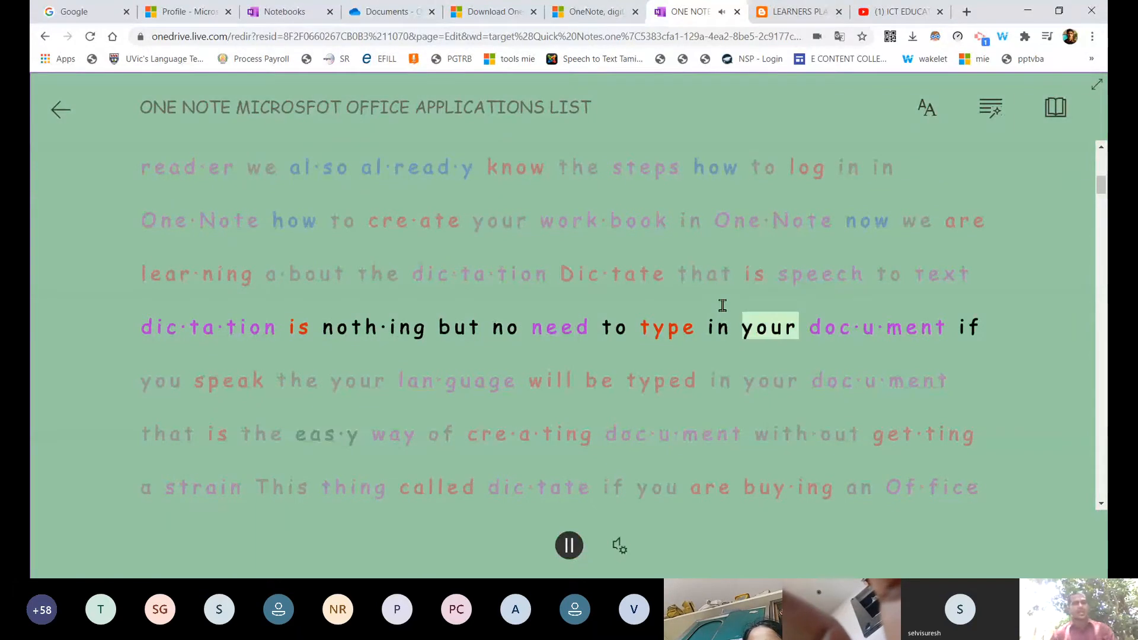
click(572, 549)
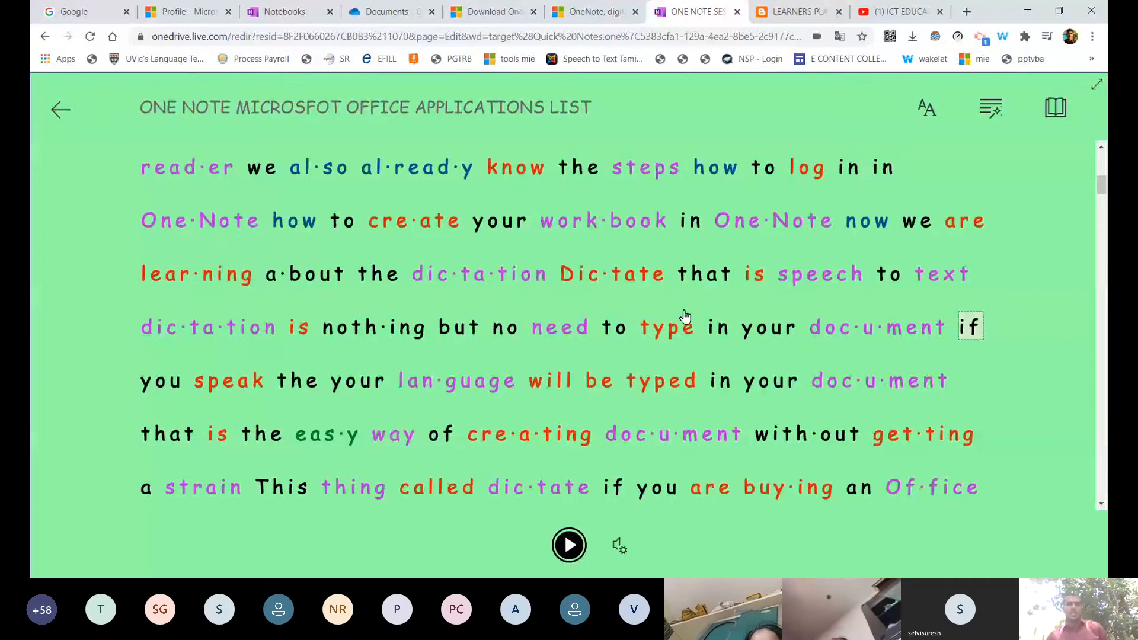
In Text Preferences, enlarge the reader text and change the font to Calibri.
scroll(547, 183, up, 10)
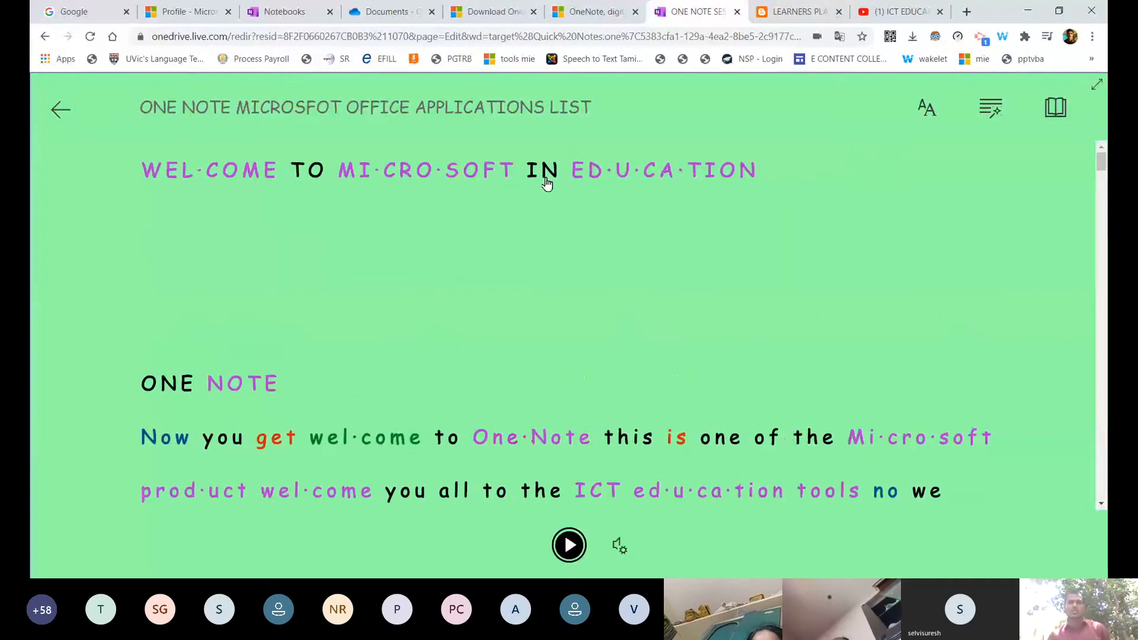
scroll(605, 300, down, 2)
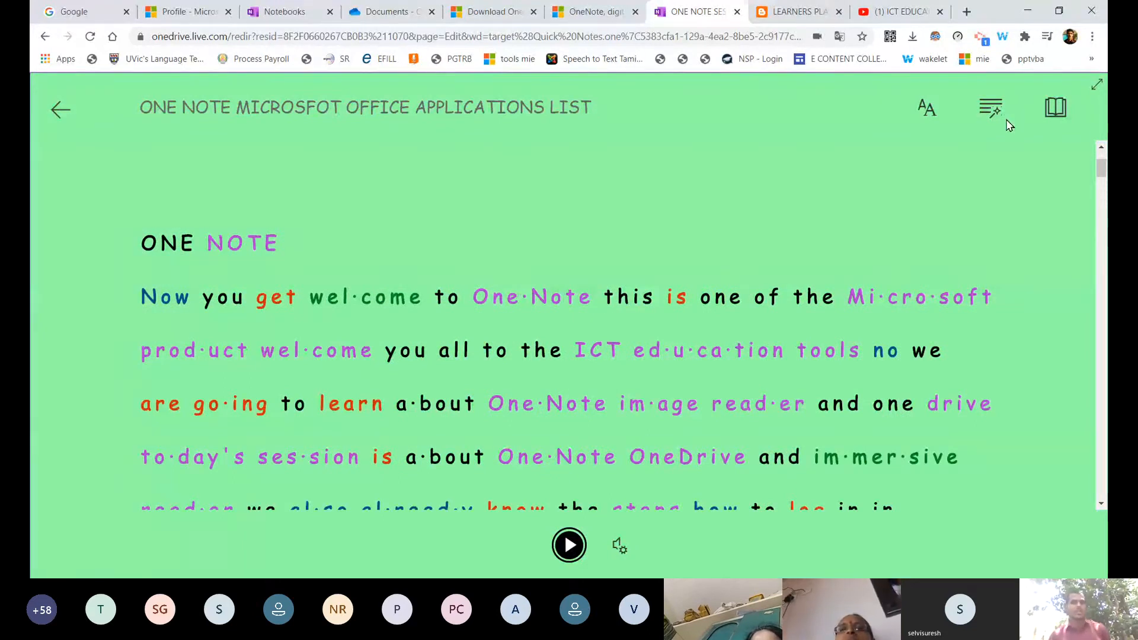
click(927, 110)
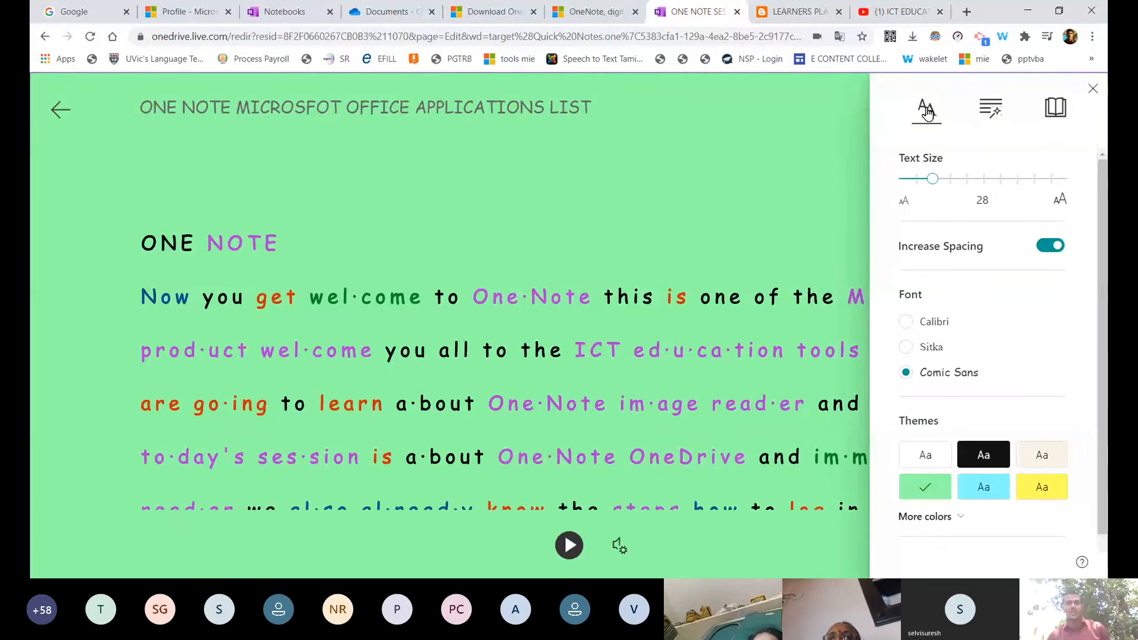
drag(932, 178, 966, 191)
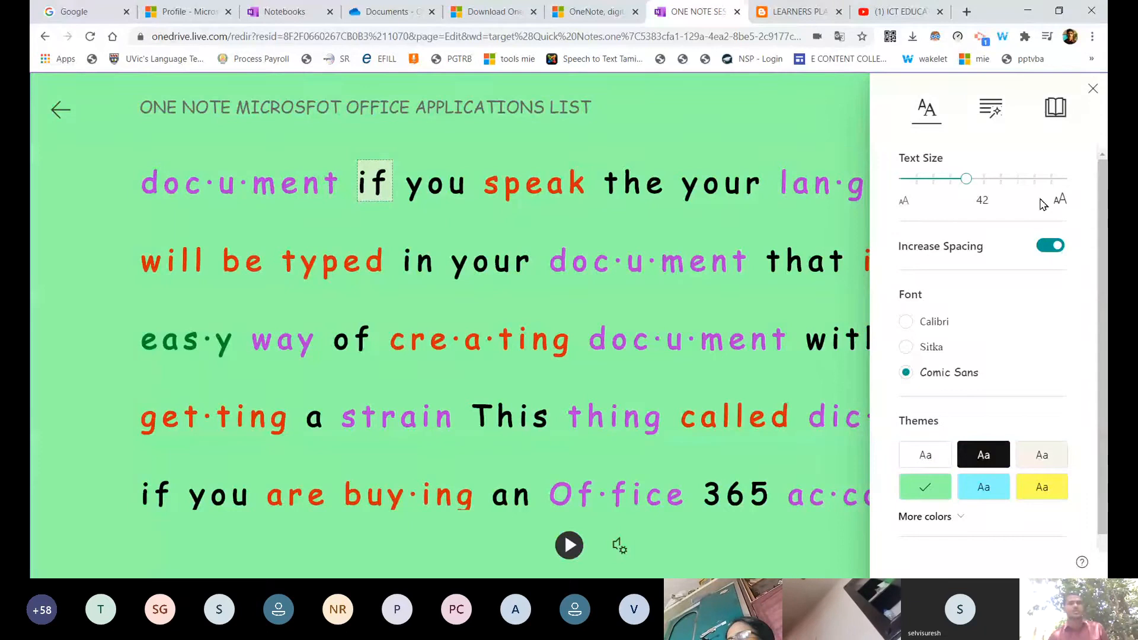
click(935, 320)
Try dark and light-blue themes, settle on yellow, and toggle source formatting off and on.
scroll(937, 317, down, 1)
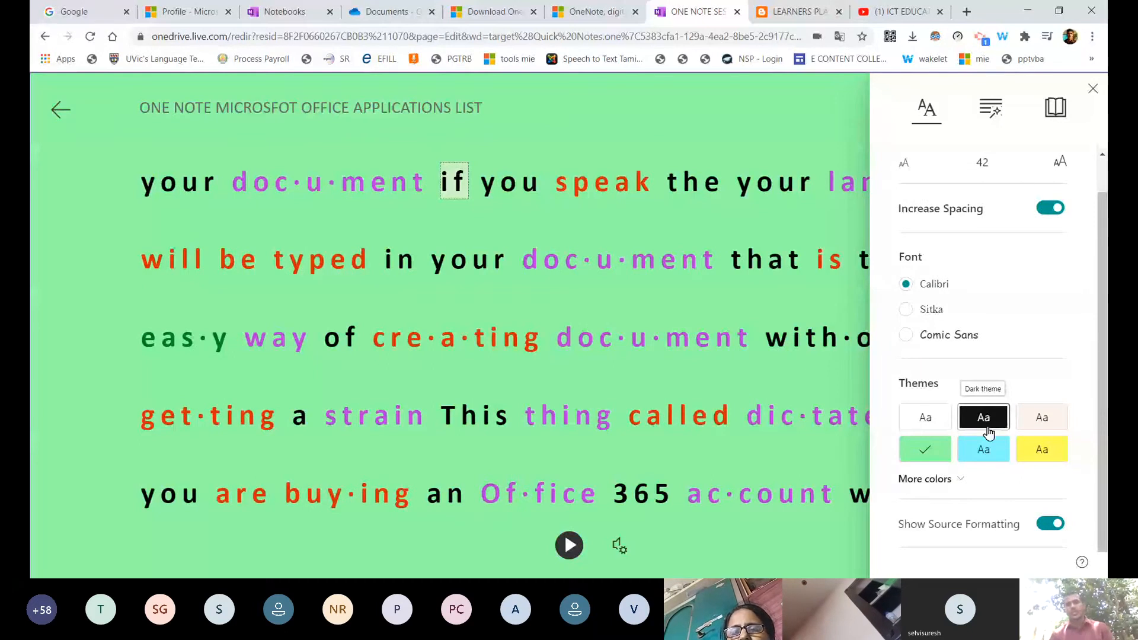
click(988, 433)
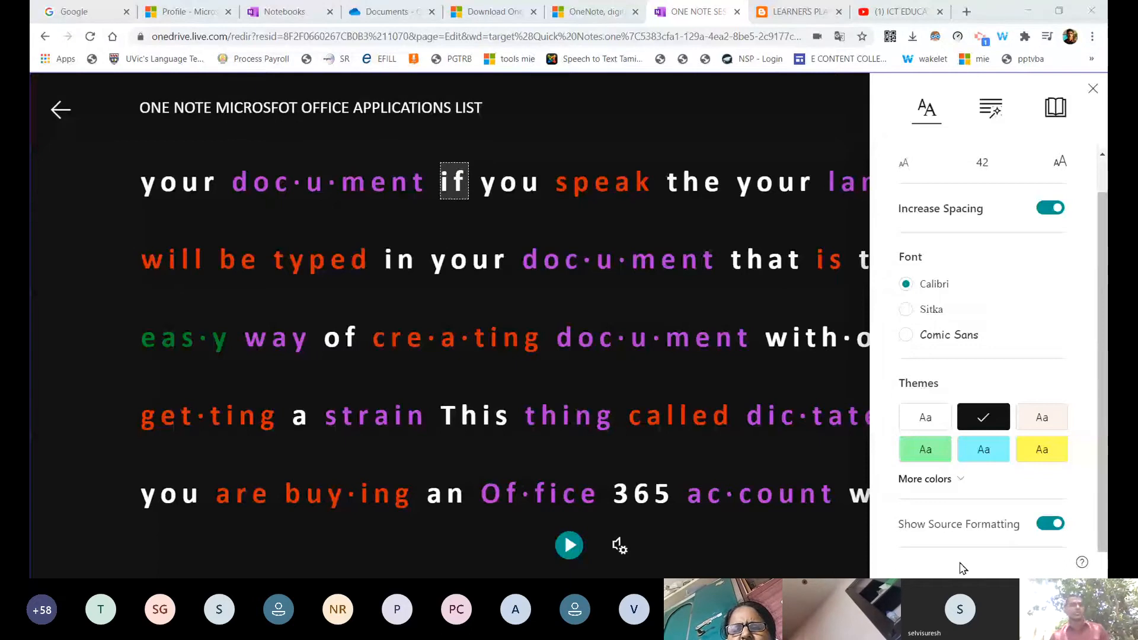
click(984, 453)
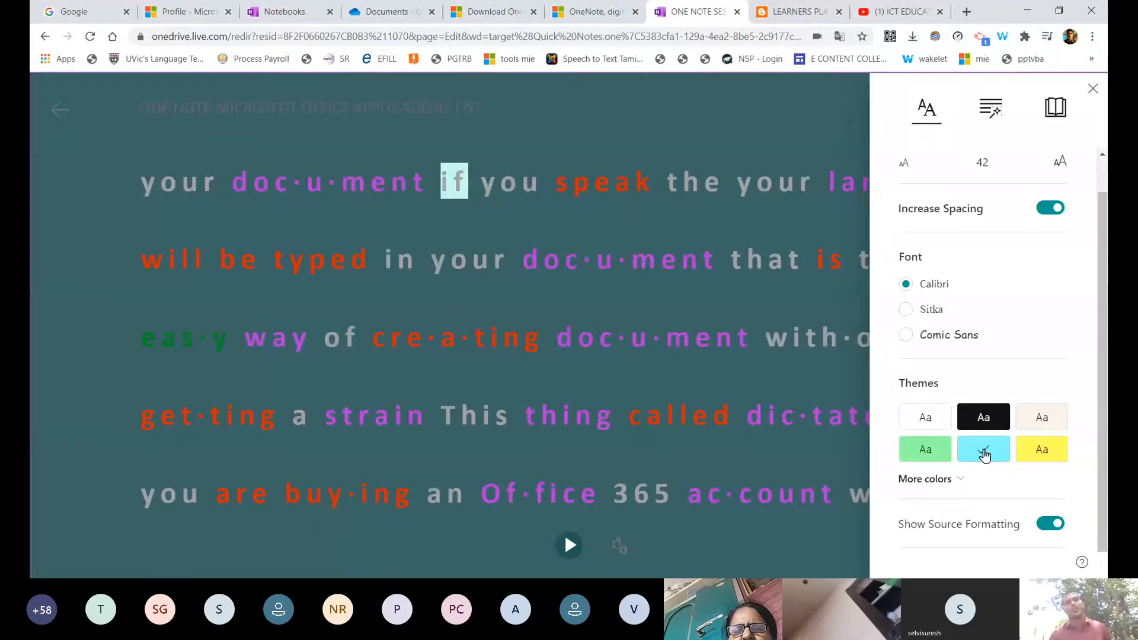
click(1048, 451)
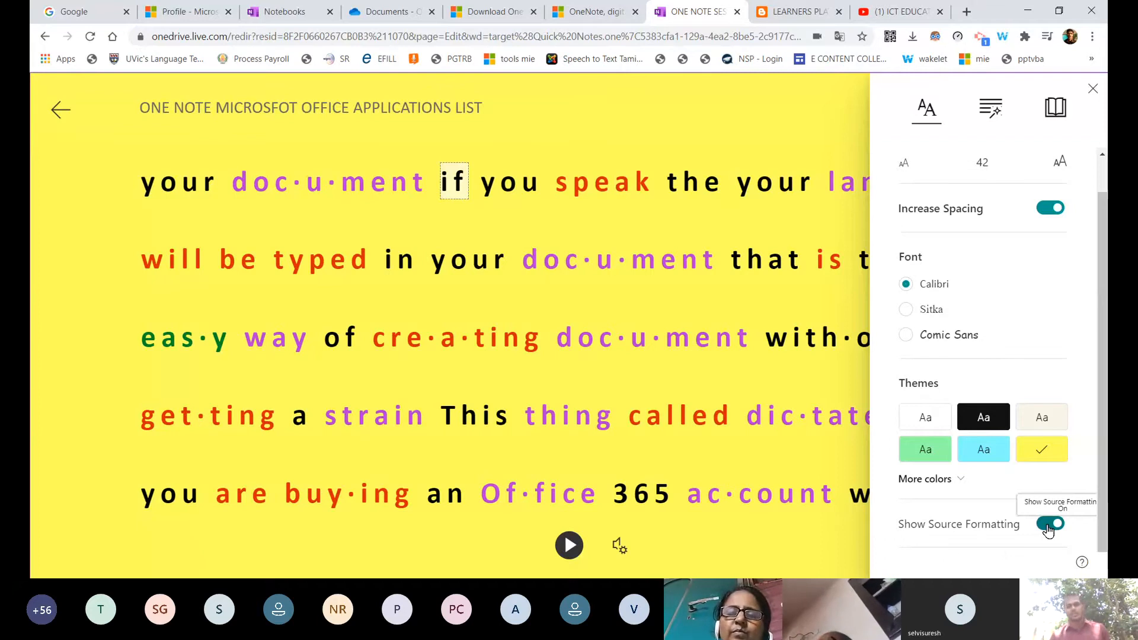
click(1049, 524)
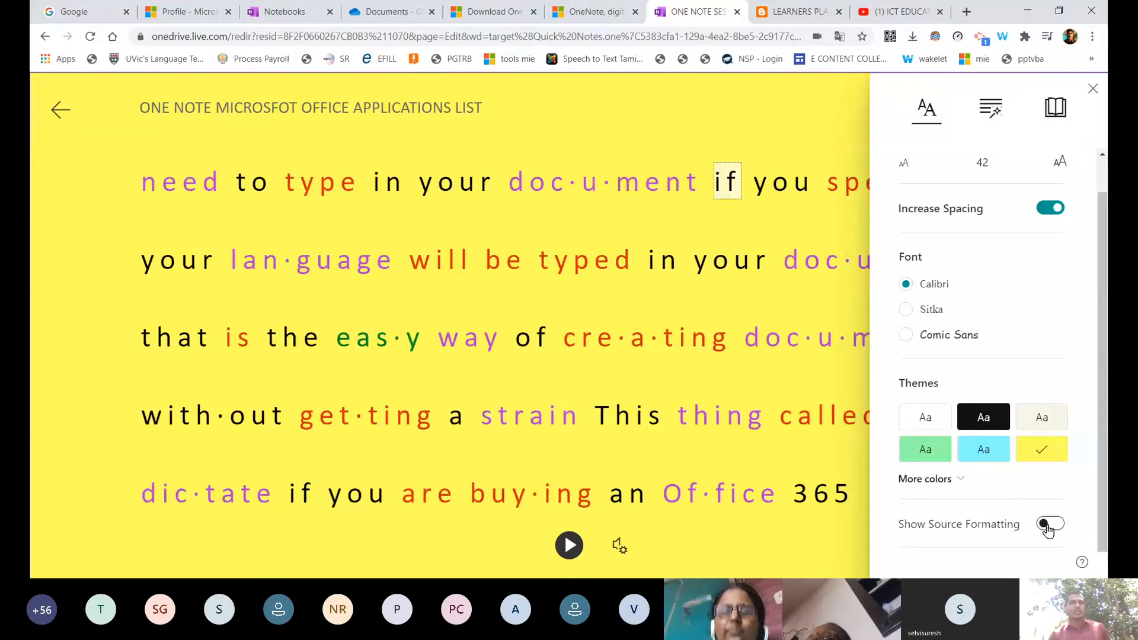
click(1049, 524)
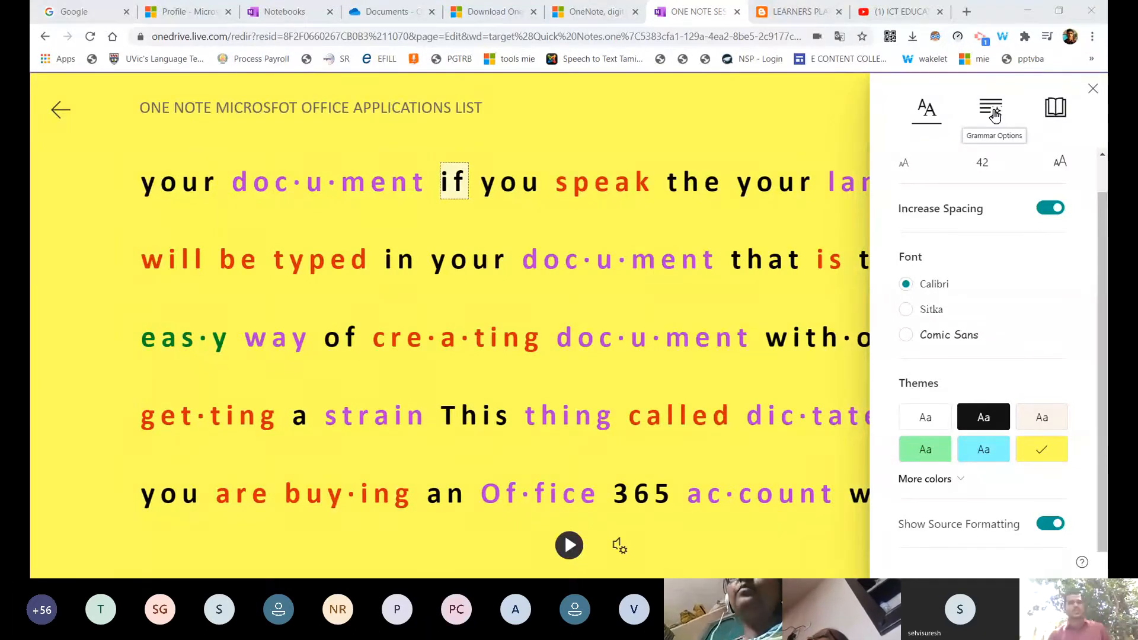
Open Grammar Options and toggle syllable splitting off and back on.
click(994, 113)
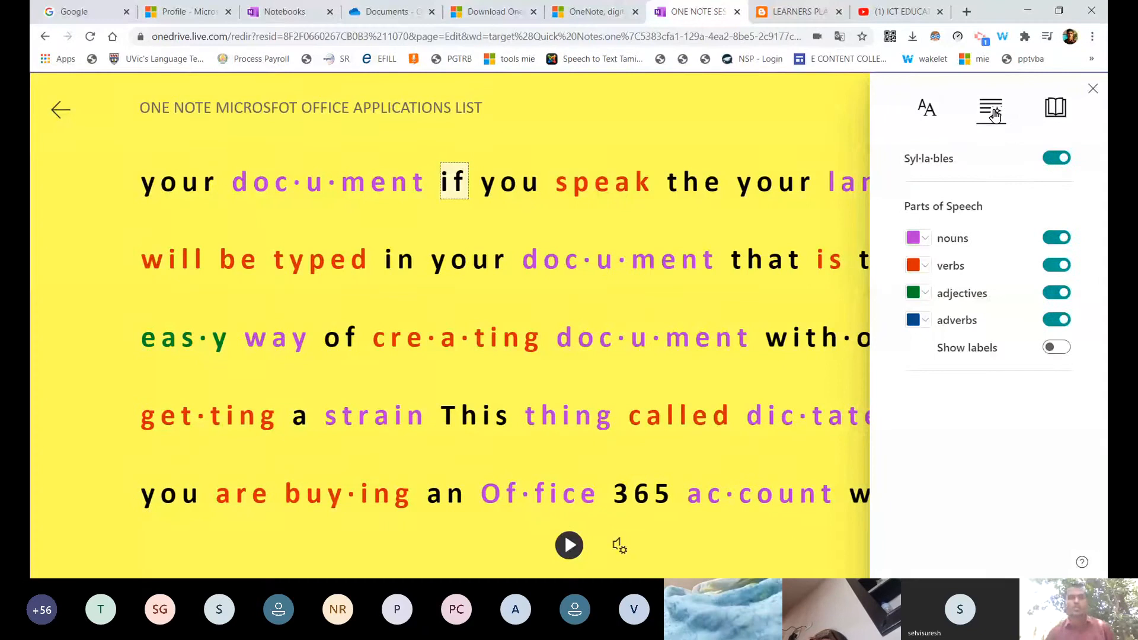
click(1059, 158)
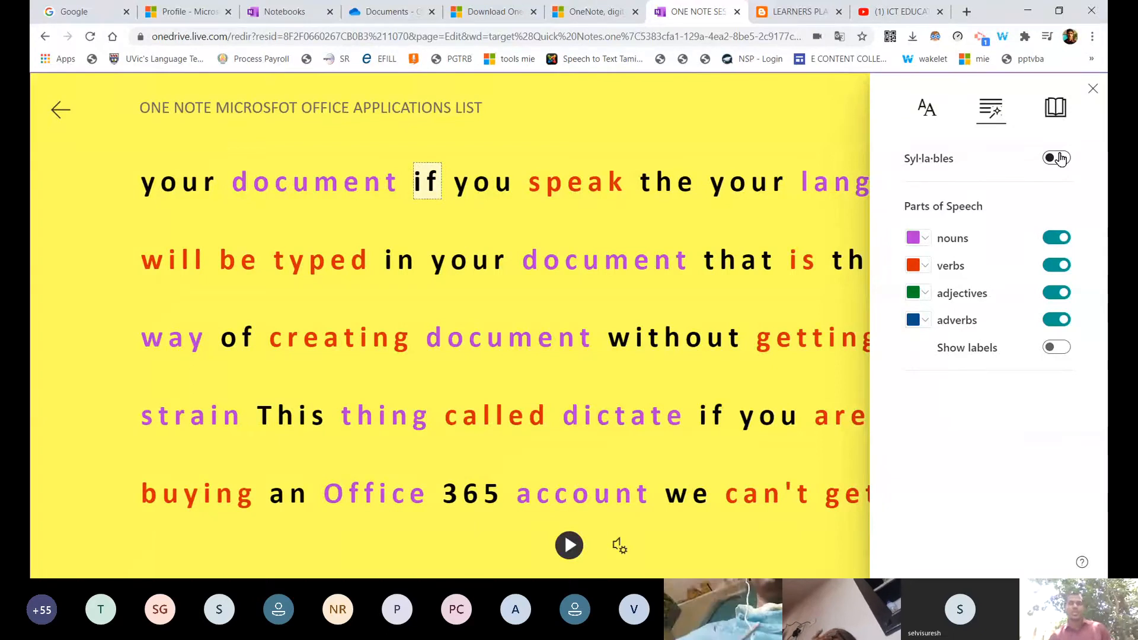
click(1057, 158)
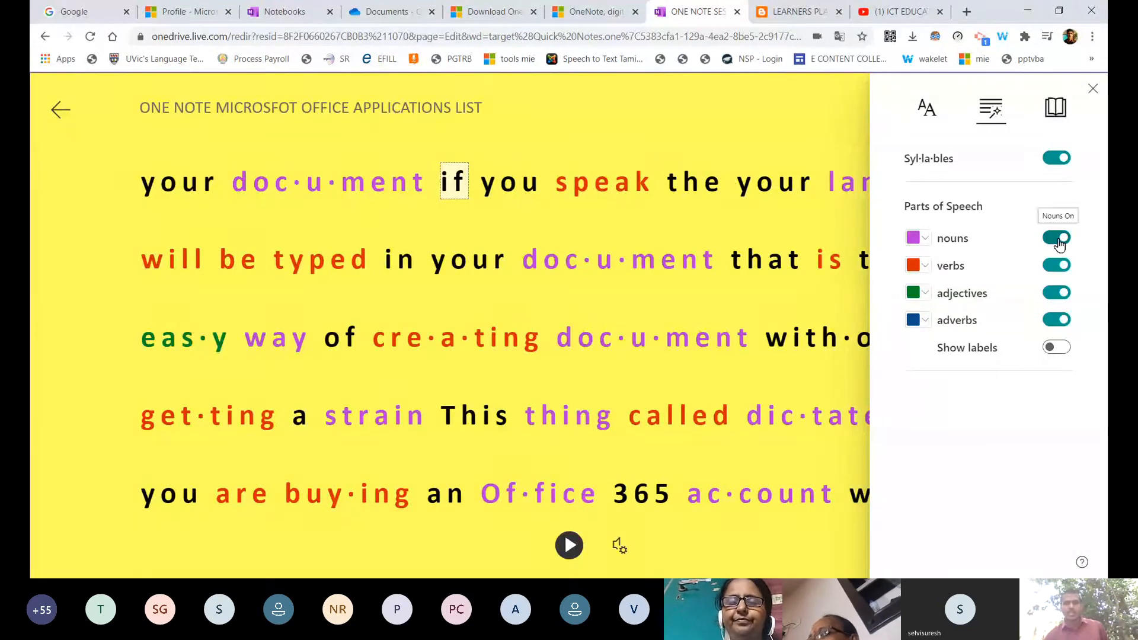
Turn noun, verb, adjective and adverb colouring off, then turn all four back on.
click(1058, 240)
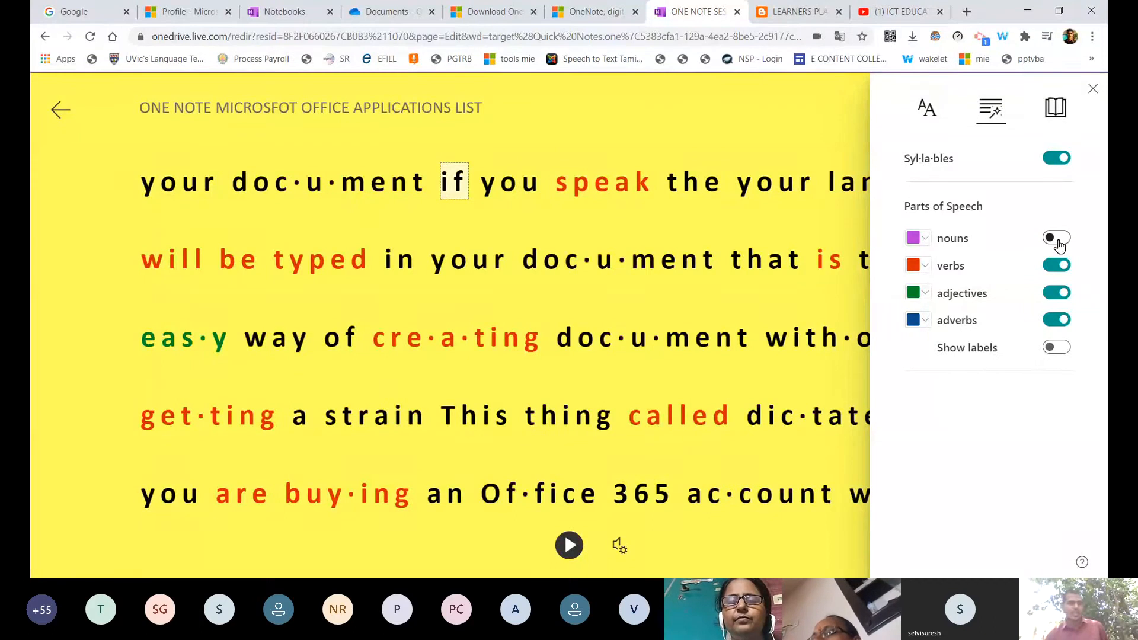
click(1058, 266)
click(1058, 293)
click(1061, 318)
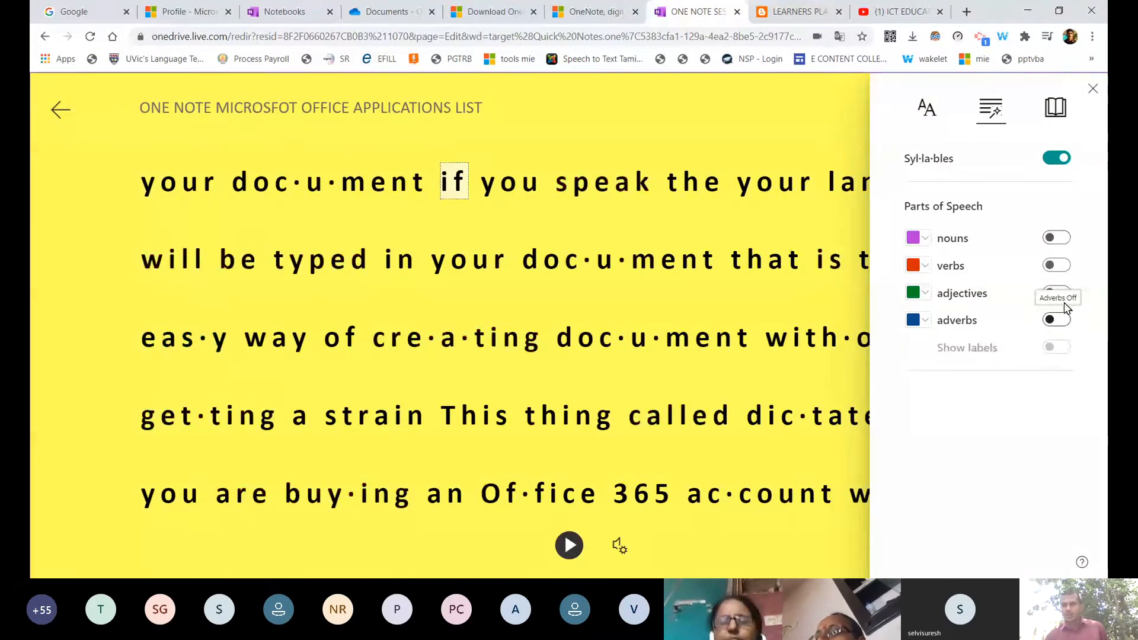
click(1059, 292)
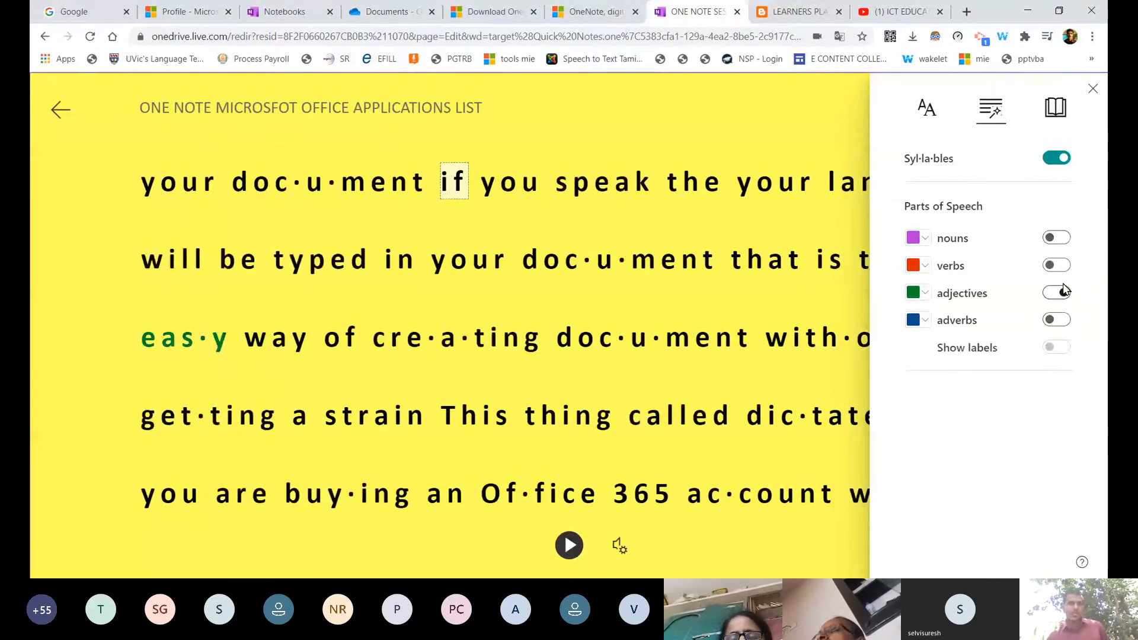
click(1061, 265)
click(1061, 238)
click(1061, 320)
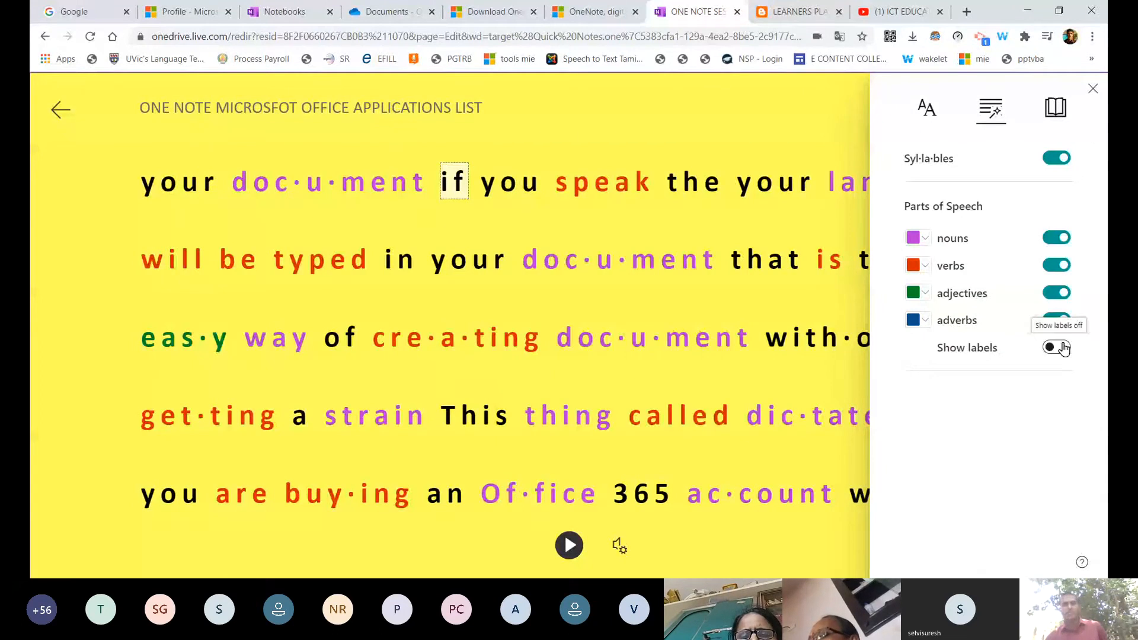
Show part-of-speech labels (n., v., adj.) above words, hide them, then show them again.
click(1061, 348)
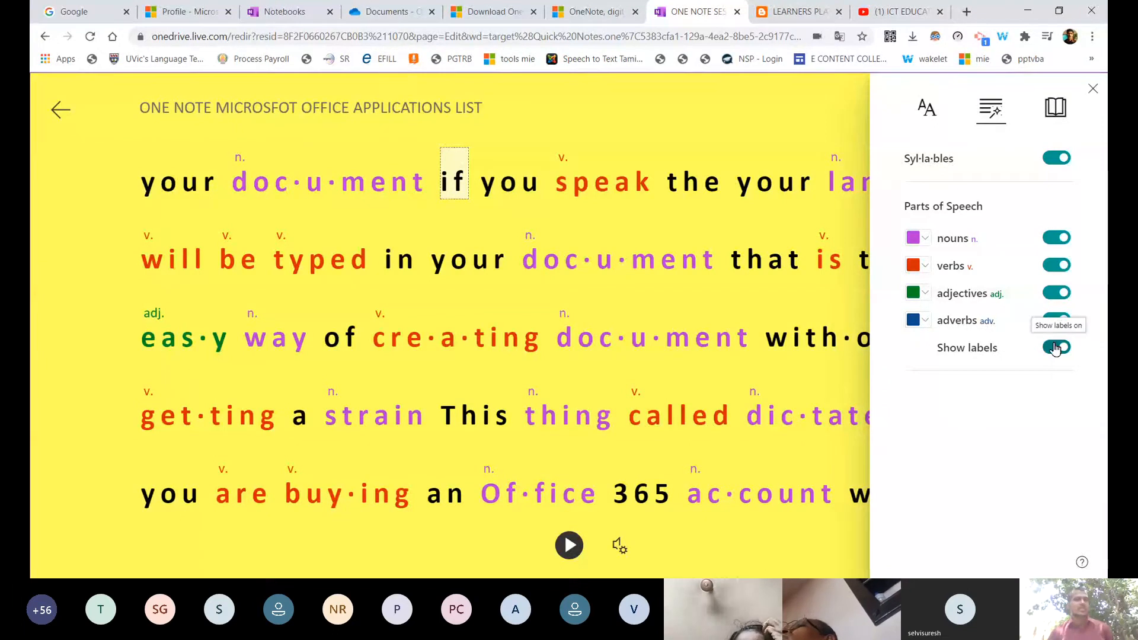
click(1056, 348)
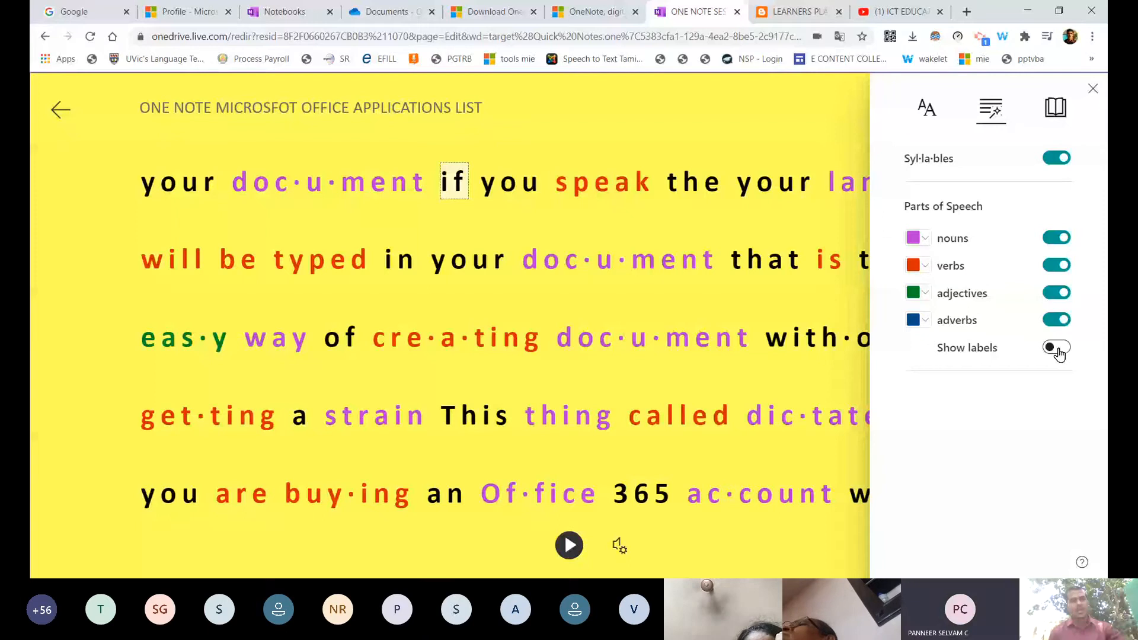
click(1058, 350)
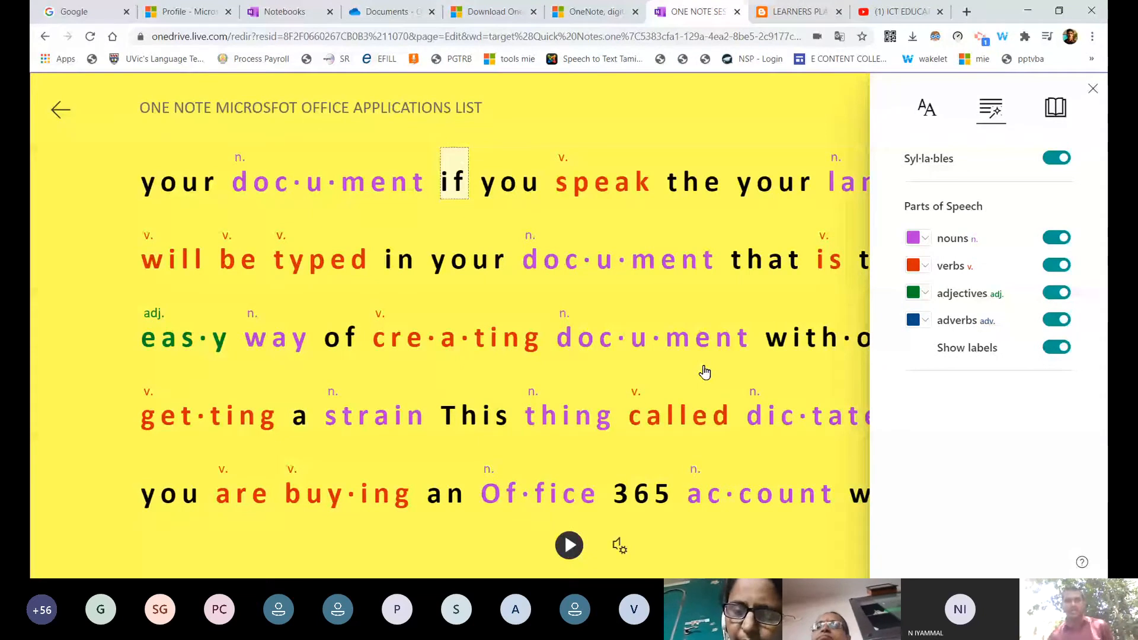
Close grammar options, turn Line Focus on in Reading Preferences, then off again.
click(638, 123)
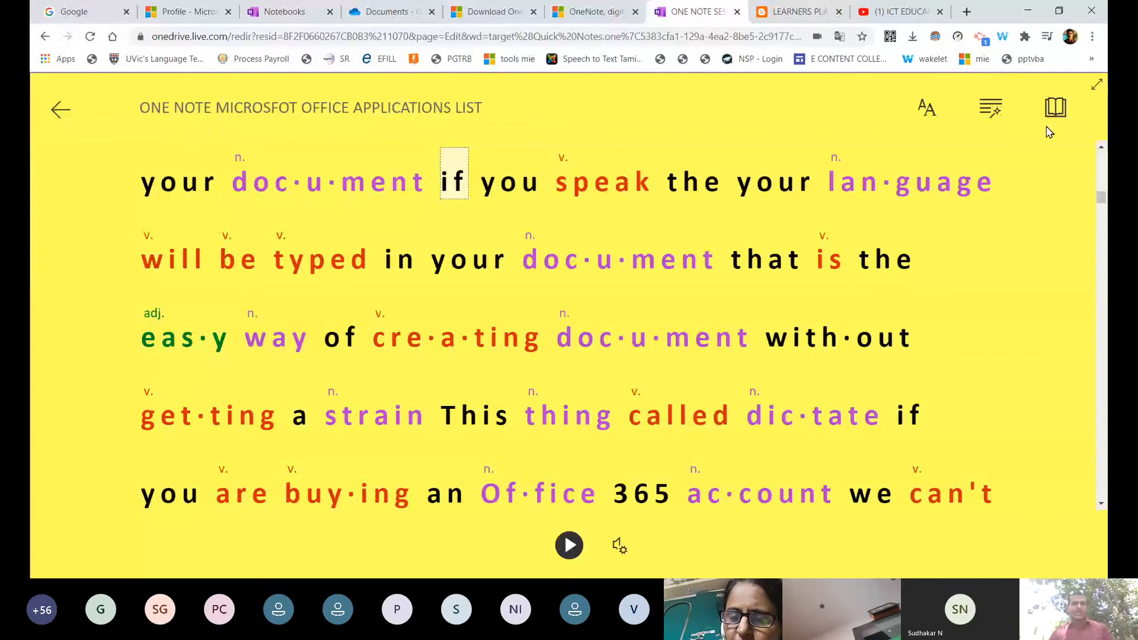
click(1055, 109)
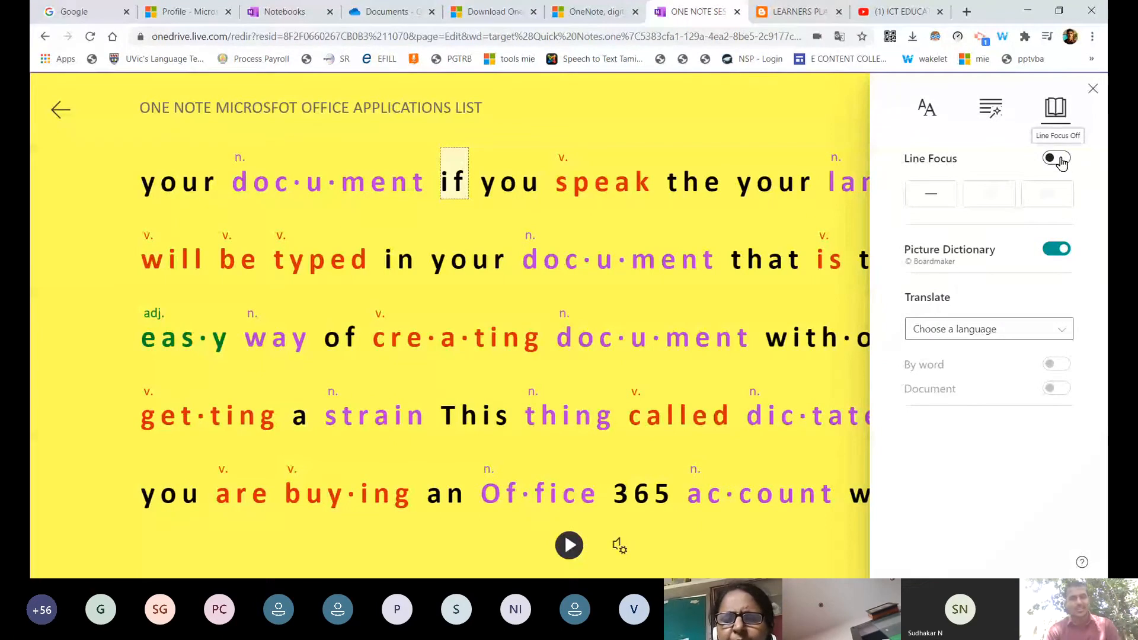
click(1059, 159)
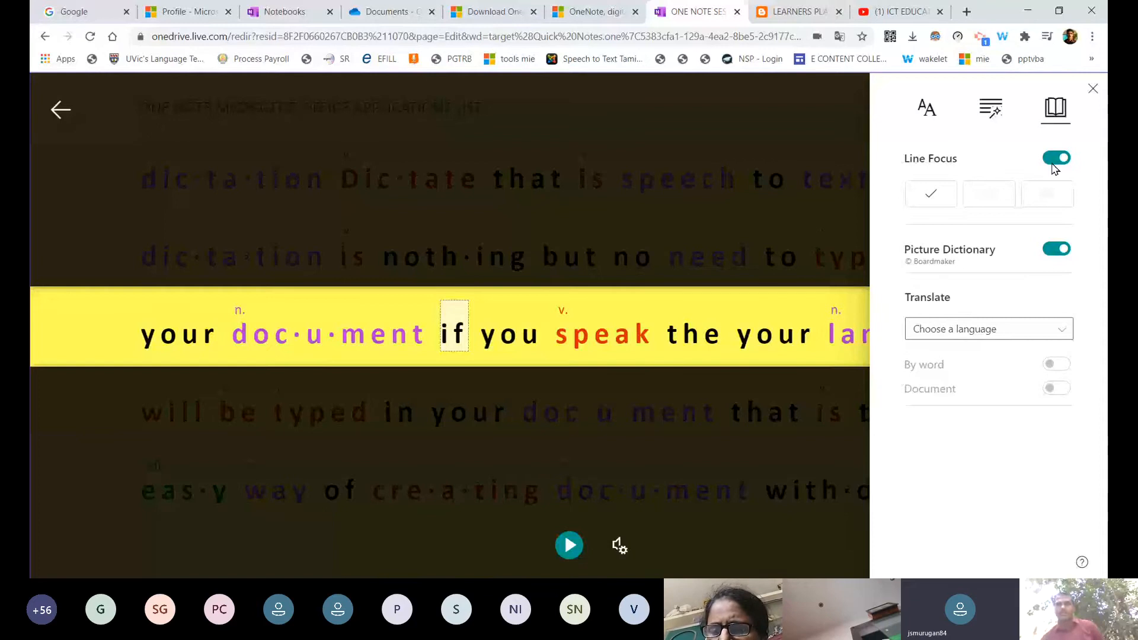
click(1055, 161)
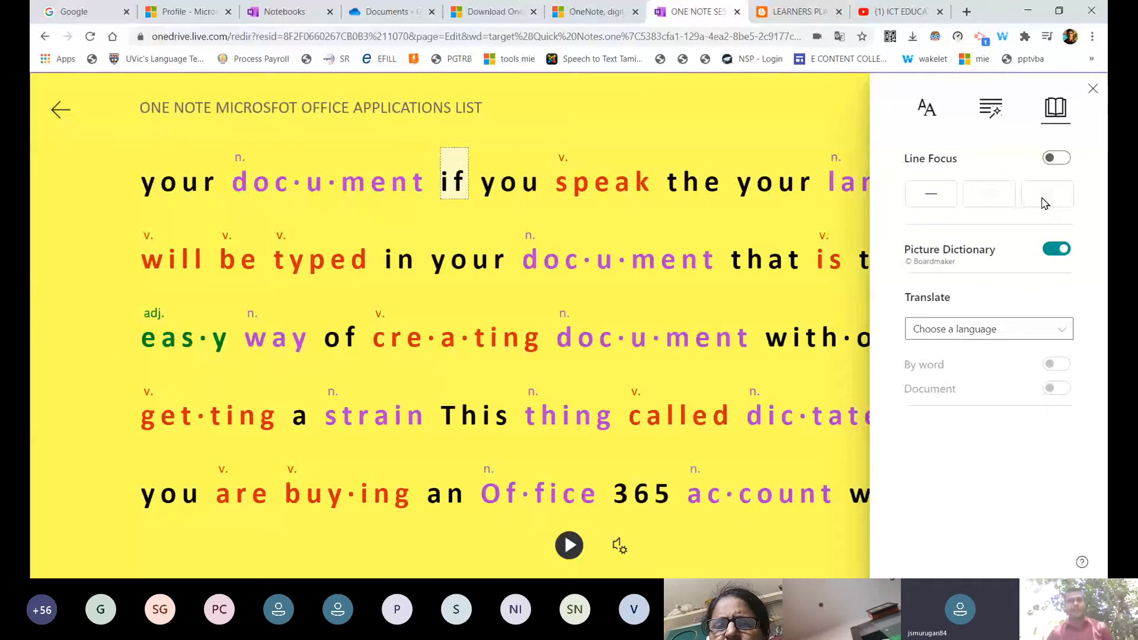
View the Picture Dictionary card for 'speak', close it, and reopen Reading Preferences.
click(783, 227)
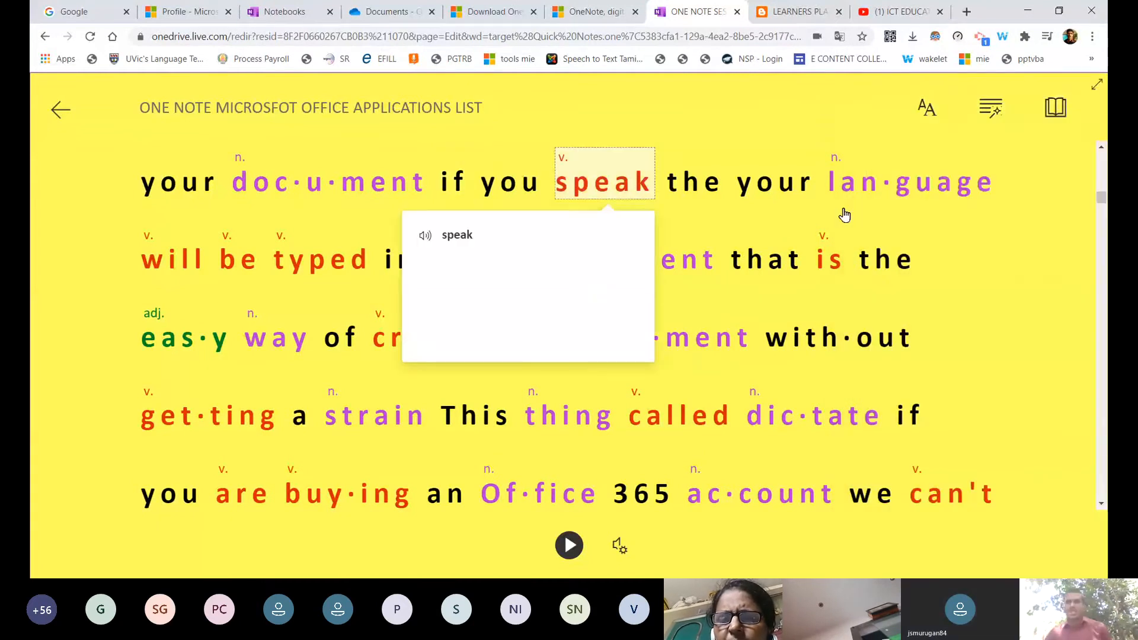
click(1055, 109)
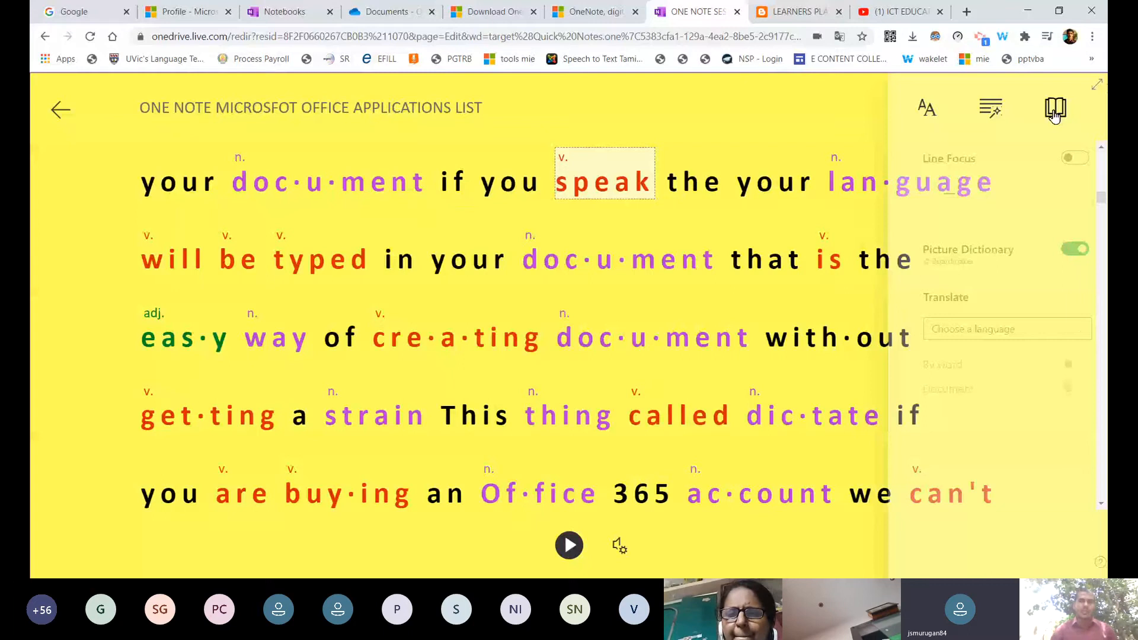
click(1057, 158)
Keep Line Focus on a single line and switch Picture Dictionary off in Reading Preferences.
click(941, 196)
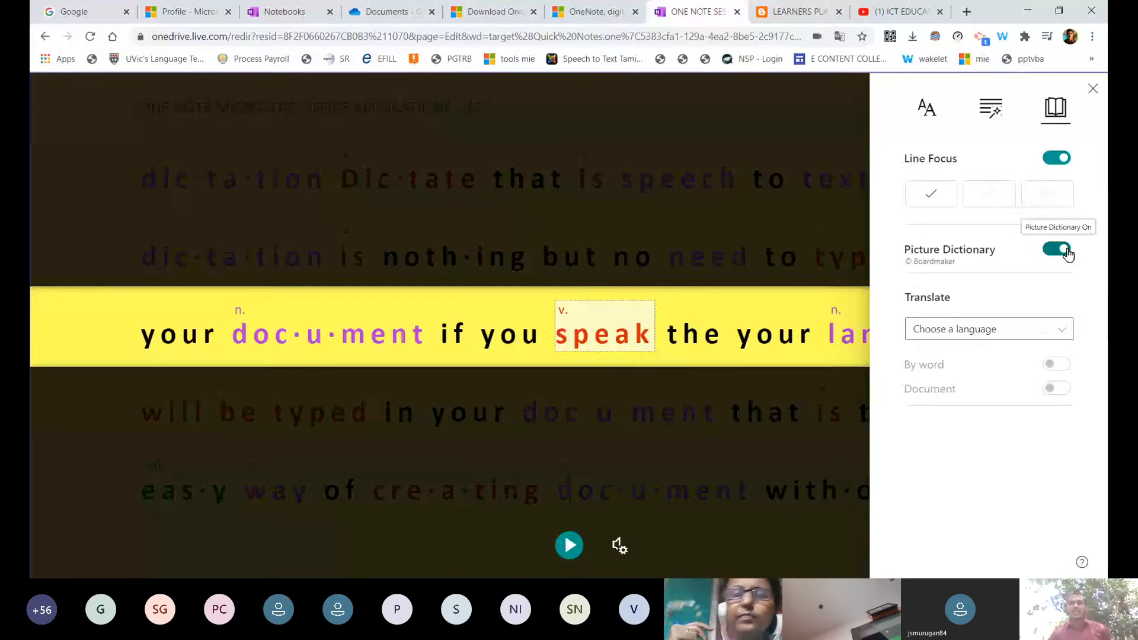
click(1063, 254)
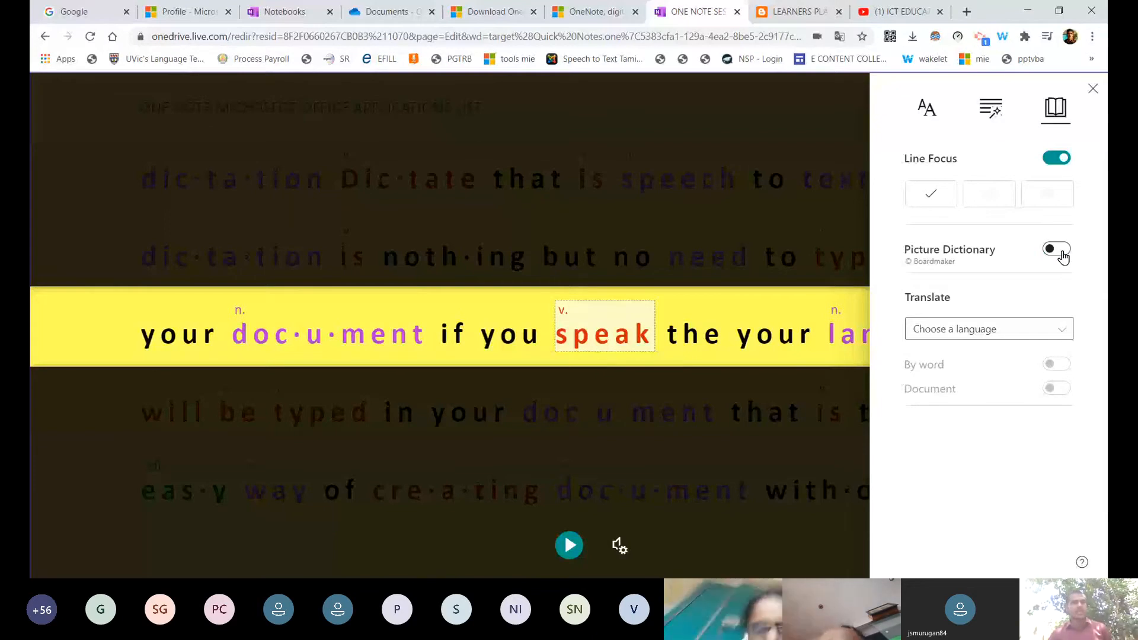
Hear the words 'speak' and 'language' read aloud from their word cards.
click(617, 344)
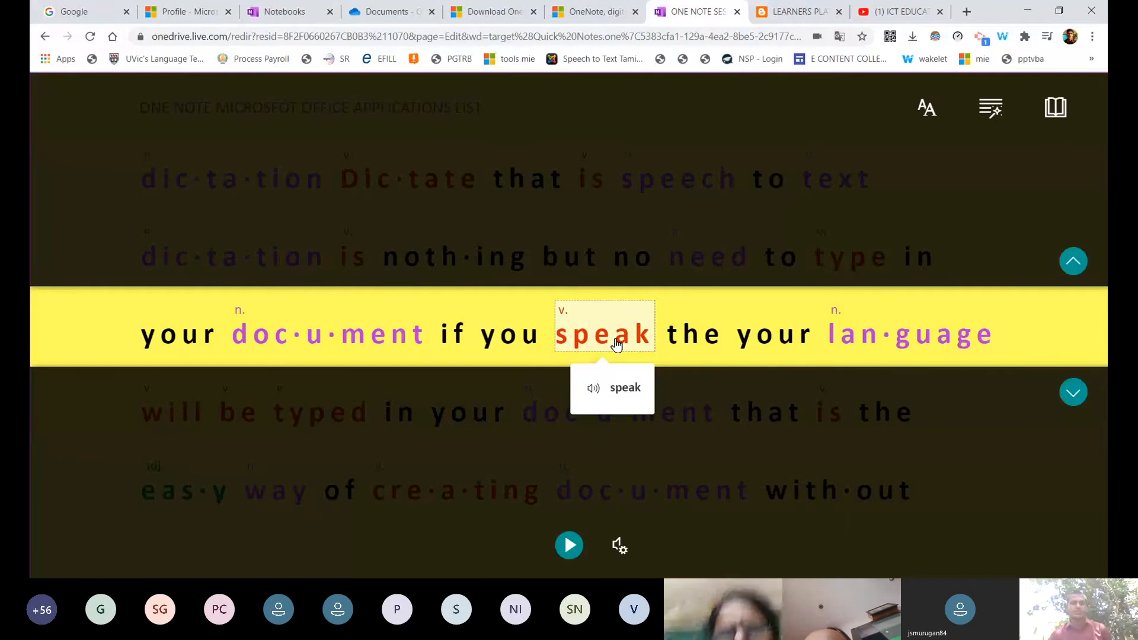
click(593, 391)
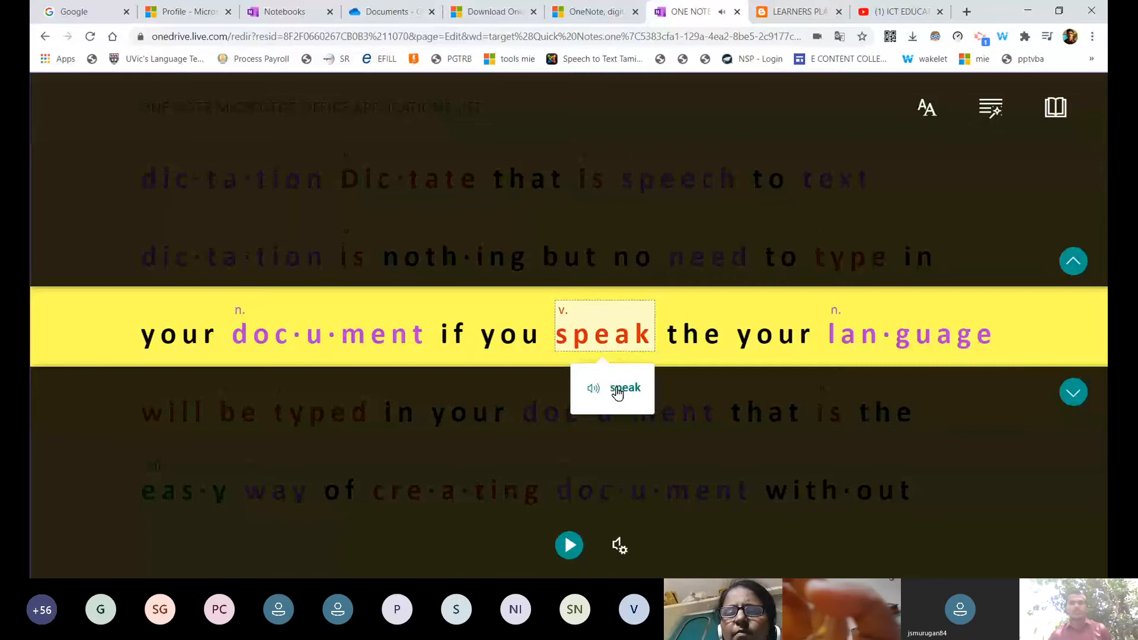
click(849, 335)
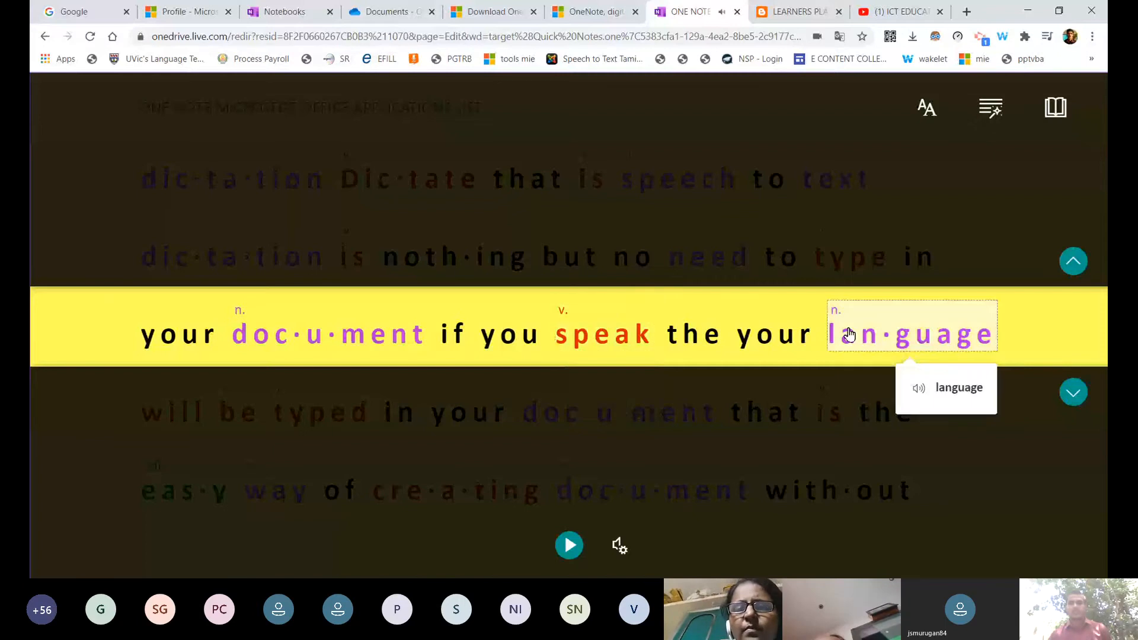
double_click(968, 388)
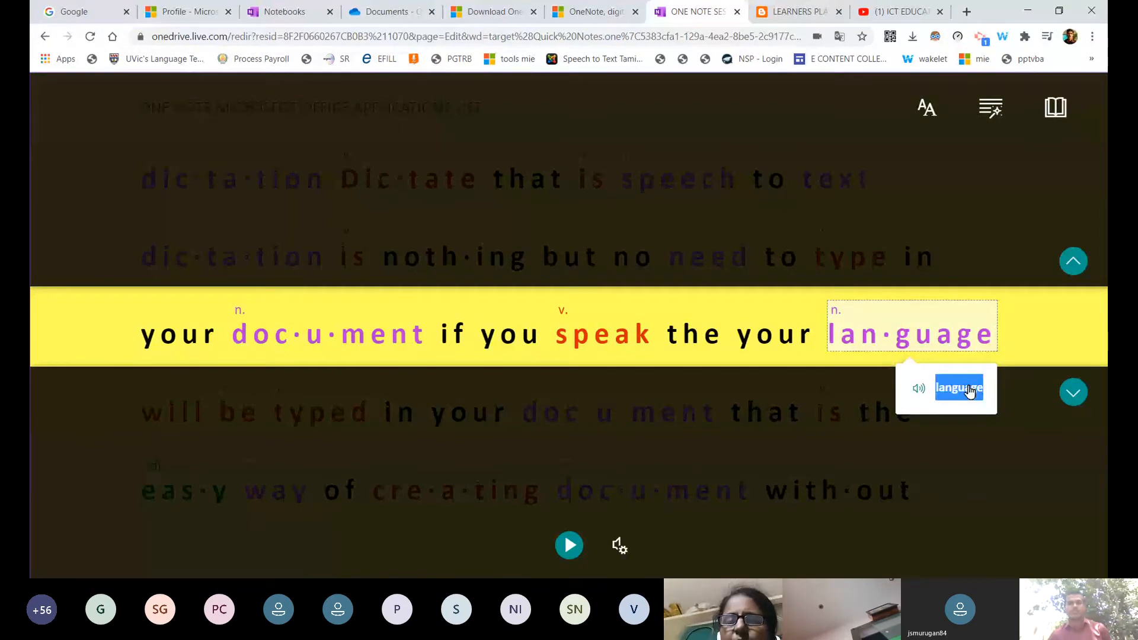
click(972, 393)
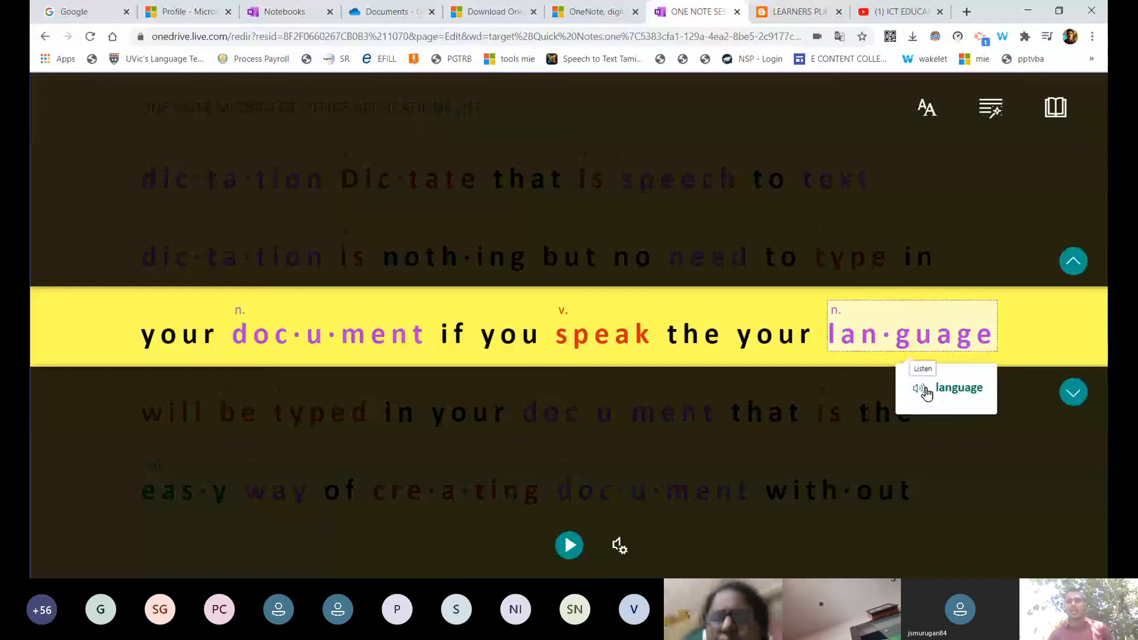
Switch Picture Dictionary on and view the picture for 'language'.
click(1049, 113)
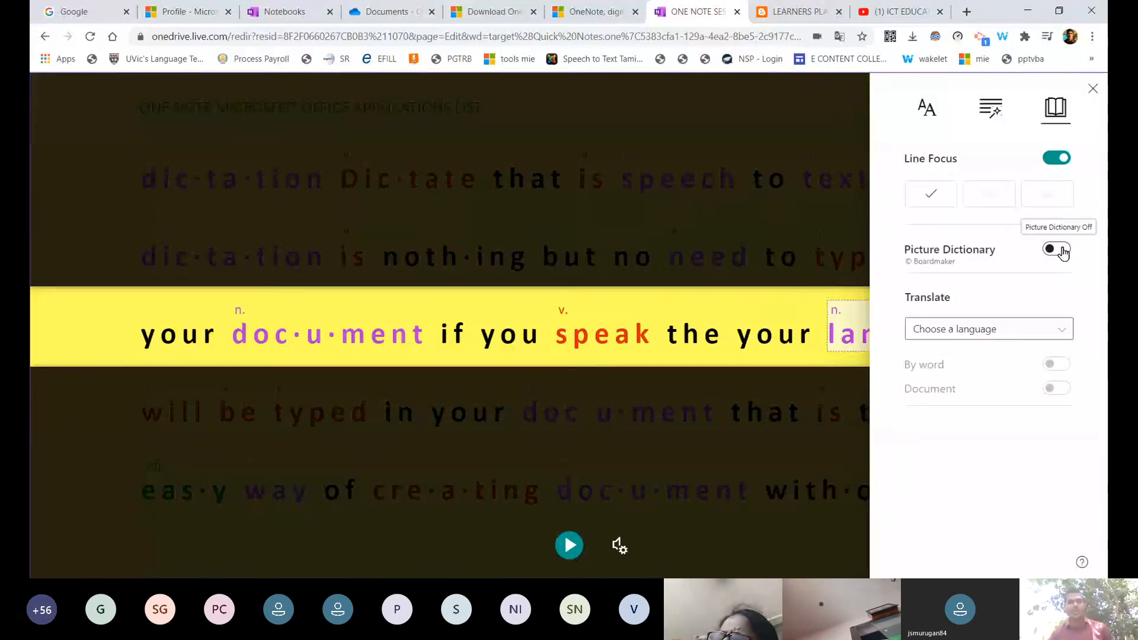
click(1059, 250)
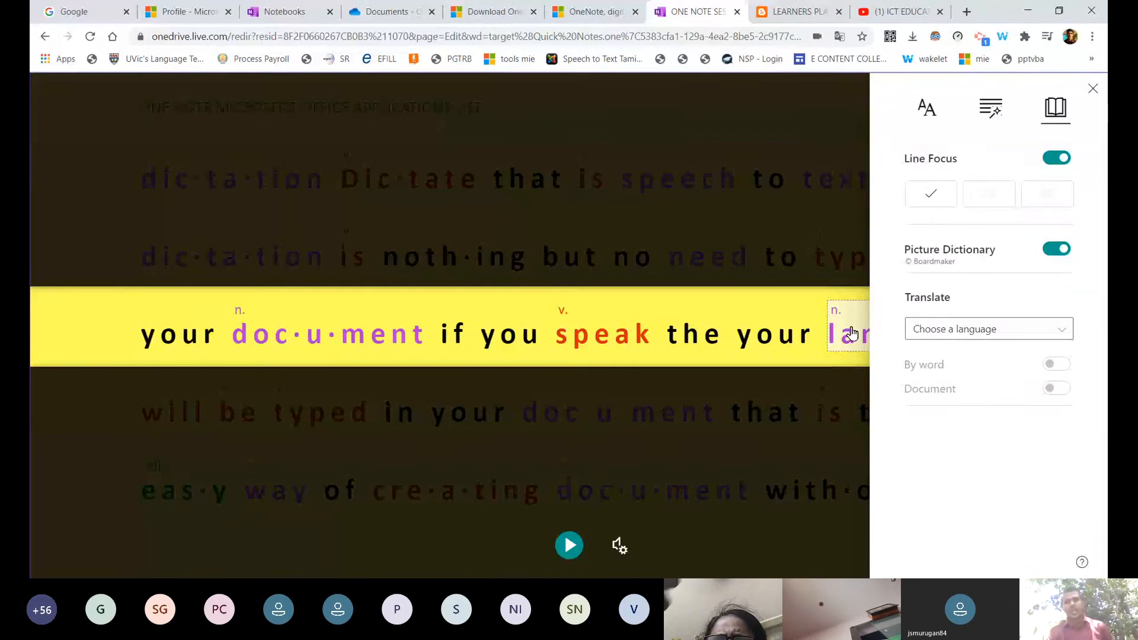
click(851, 334)
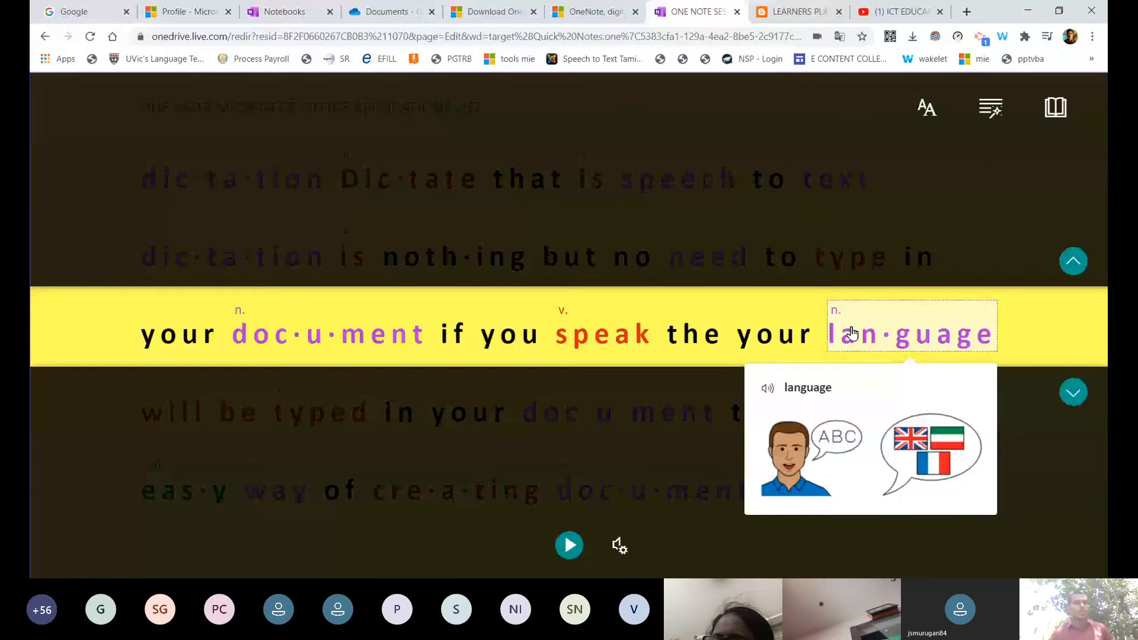
View word cards for 'speak', 'document', 'you', 'if', 'your', then 'language' again.
click(602, 333)
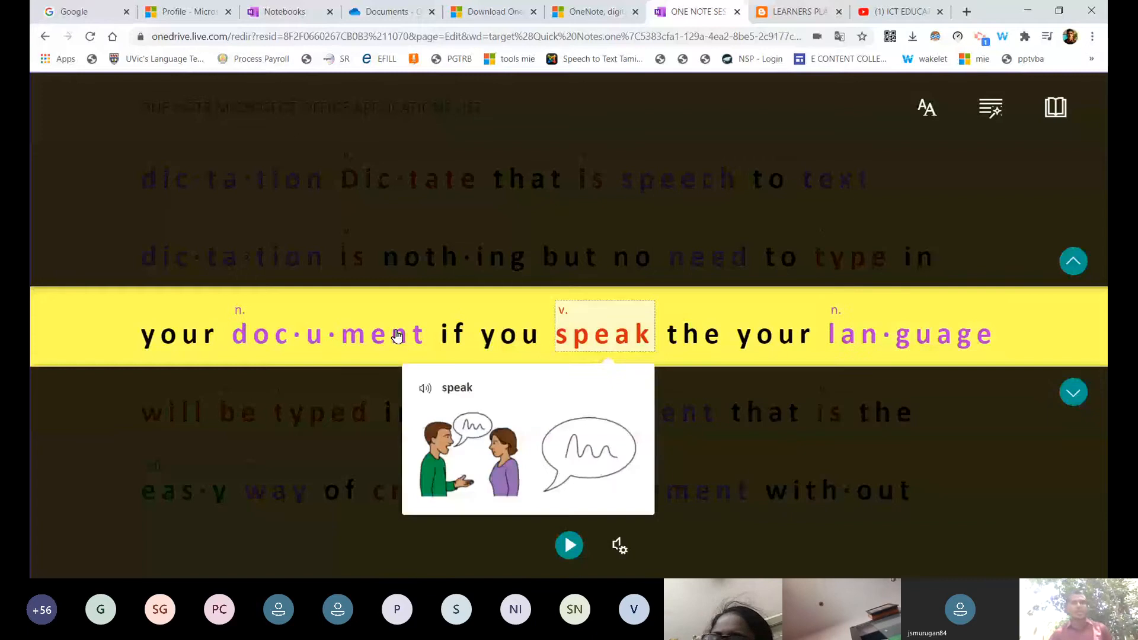
click(394, 330)
click(492, 335)
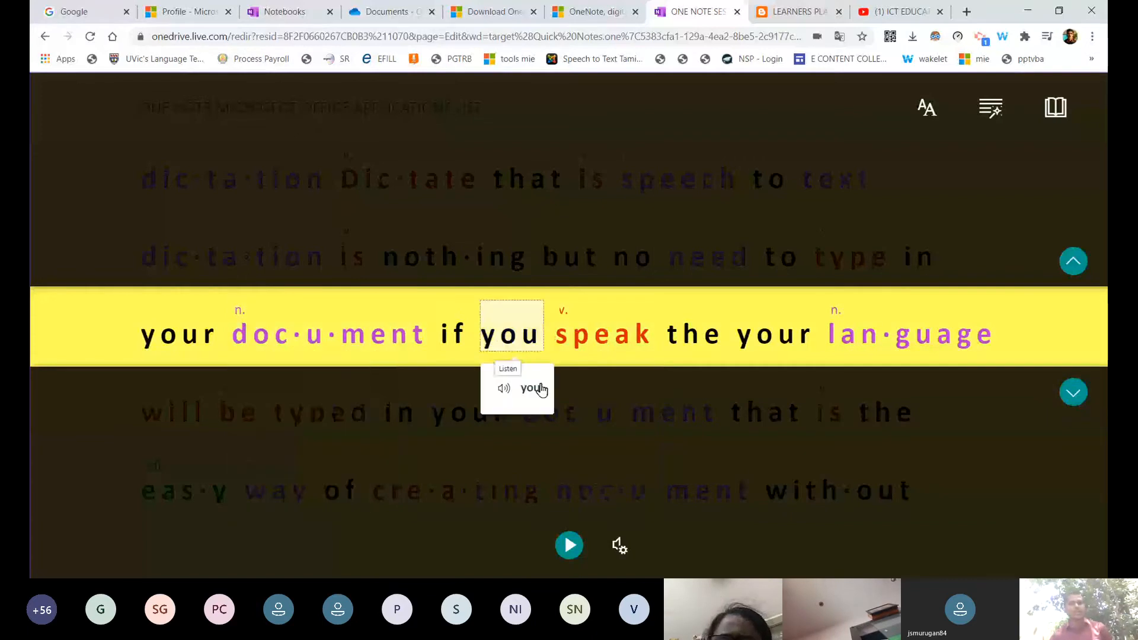
click(466, 343)
click(773, 334)
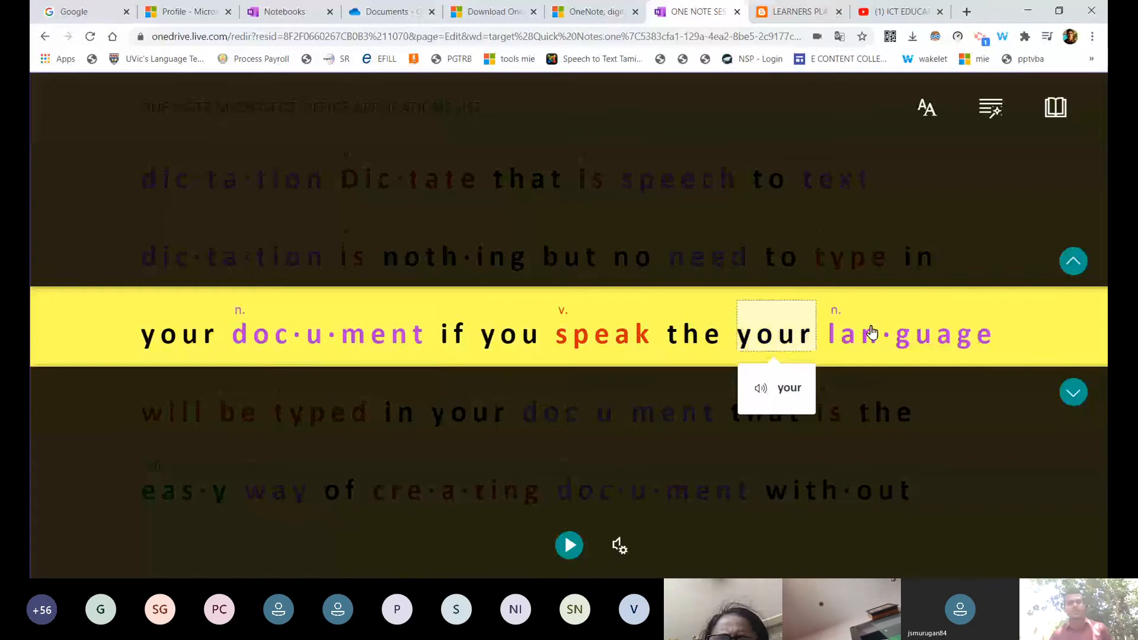
click(871, 333)
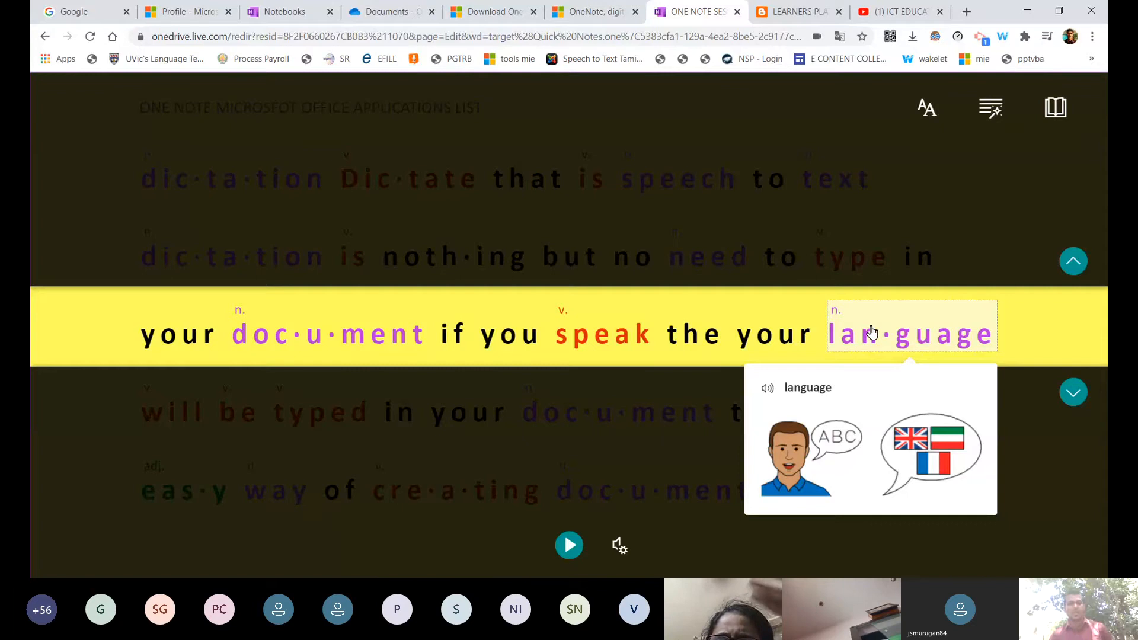
Advance Line Focus to the 'easy way of creating' line and view 'document', 'way', 'easy'.
click(1074, 393)
click(1074, 393)
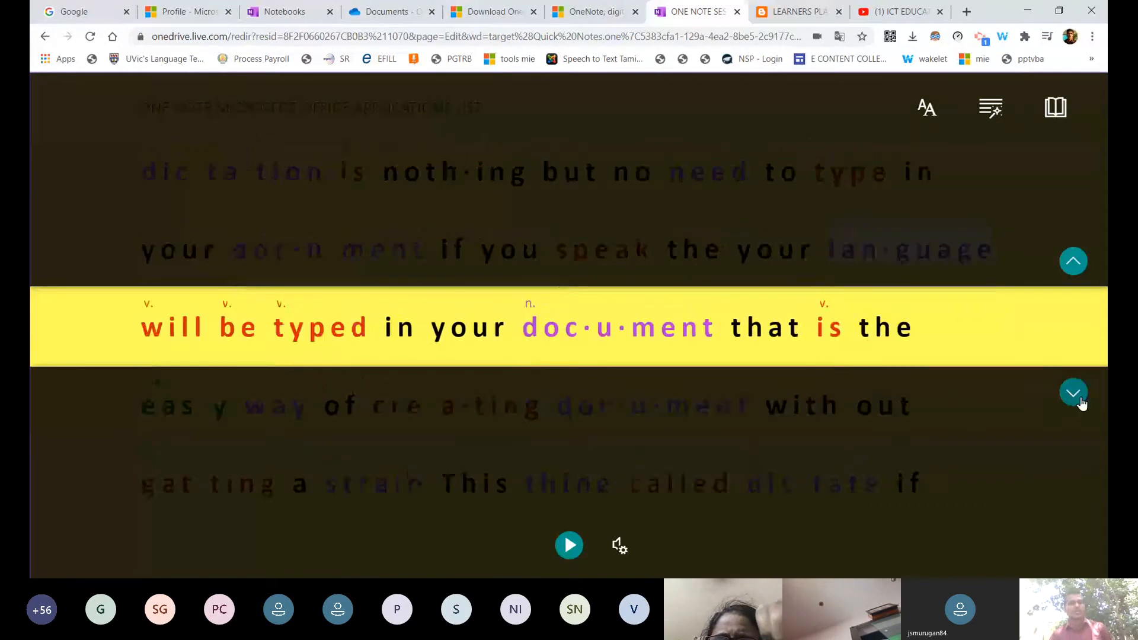
click(1082, 403)
click(735, 329)
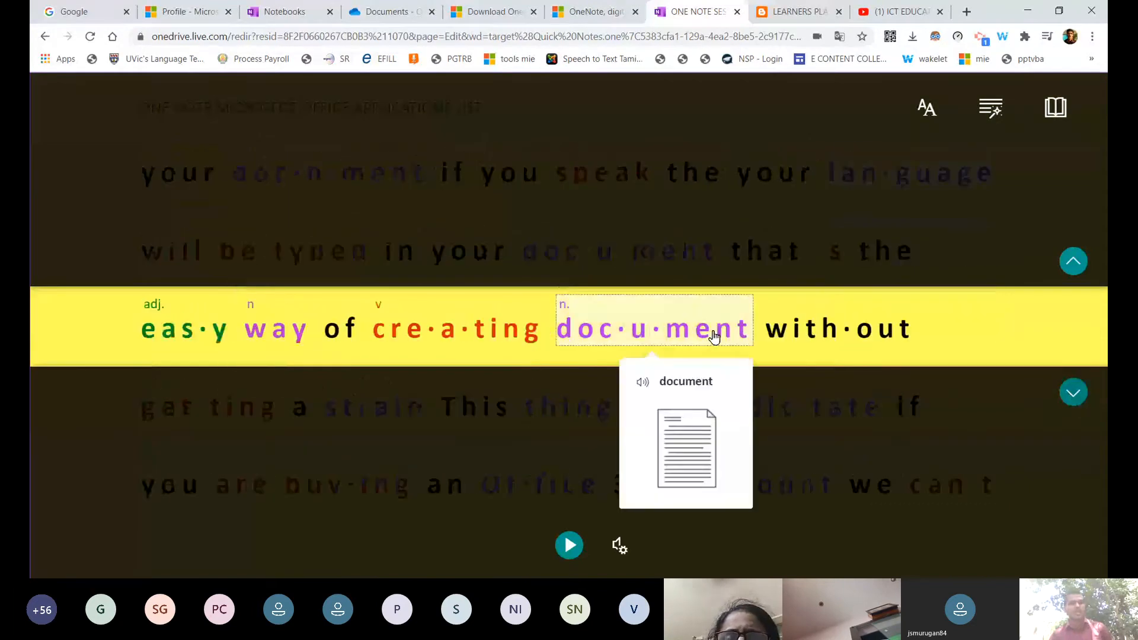
click(278, 327)
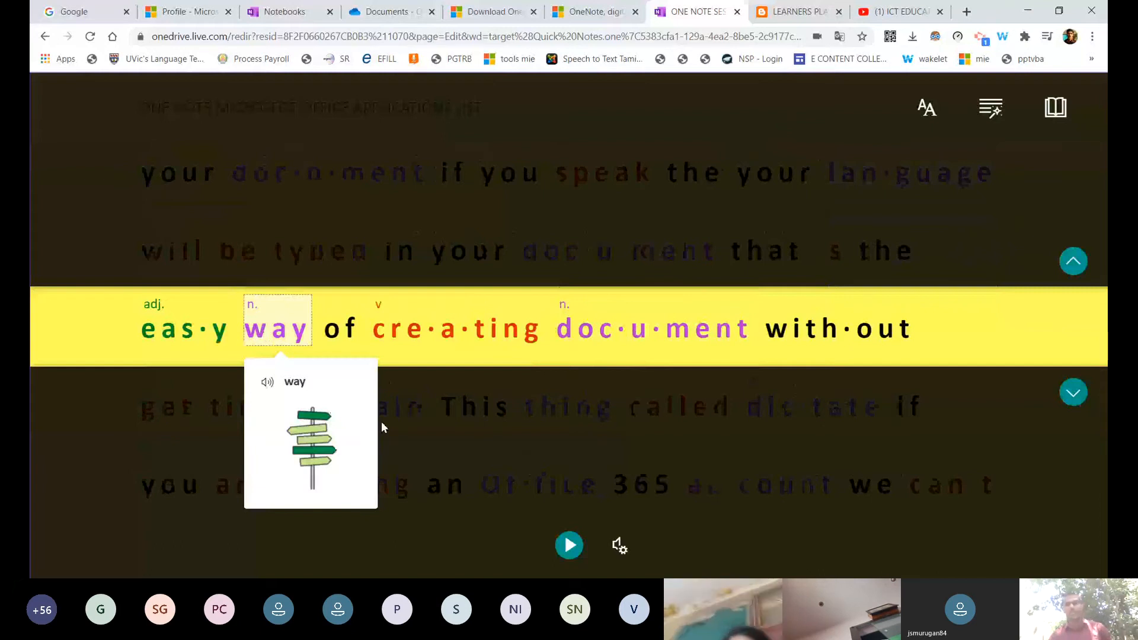
click(186, 329)
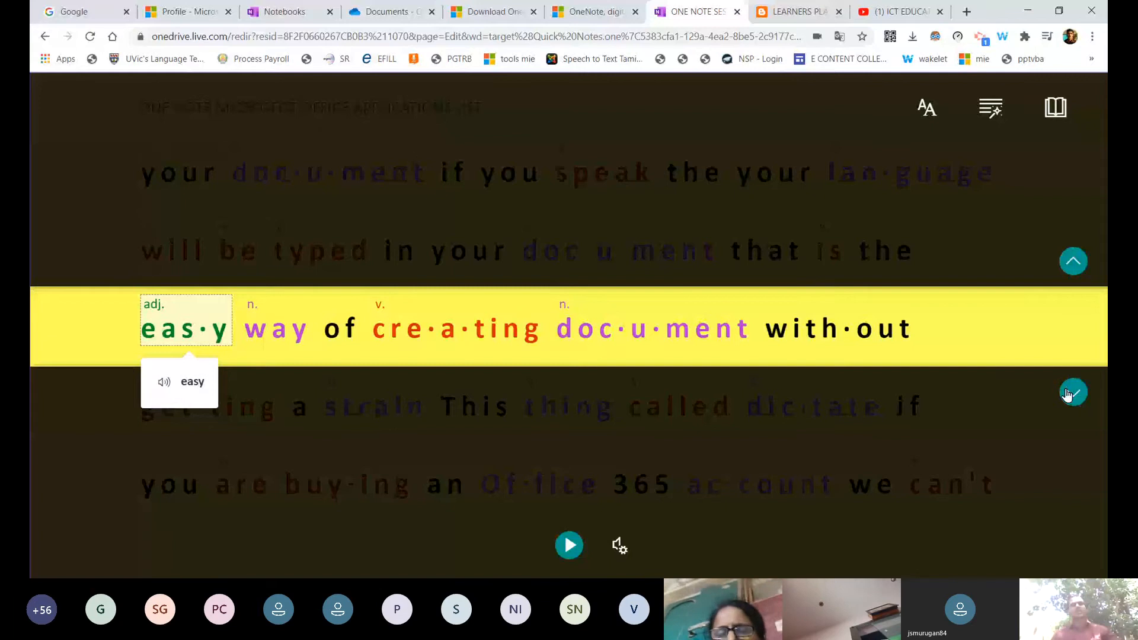
Advance to the 'get this type of dictation' line and look up 'dictation', 'type', 'get'.
click(1071, 392)
click(591, 329)
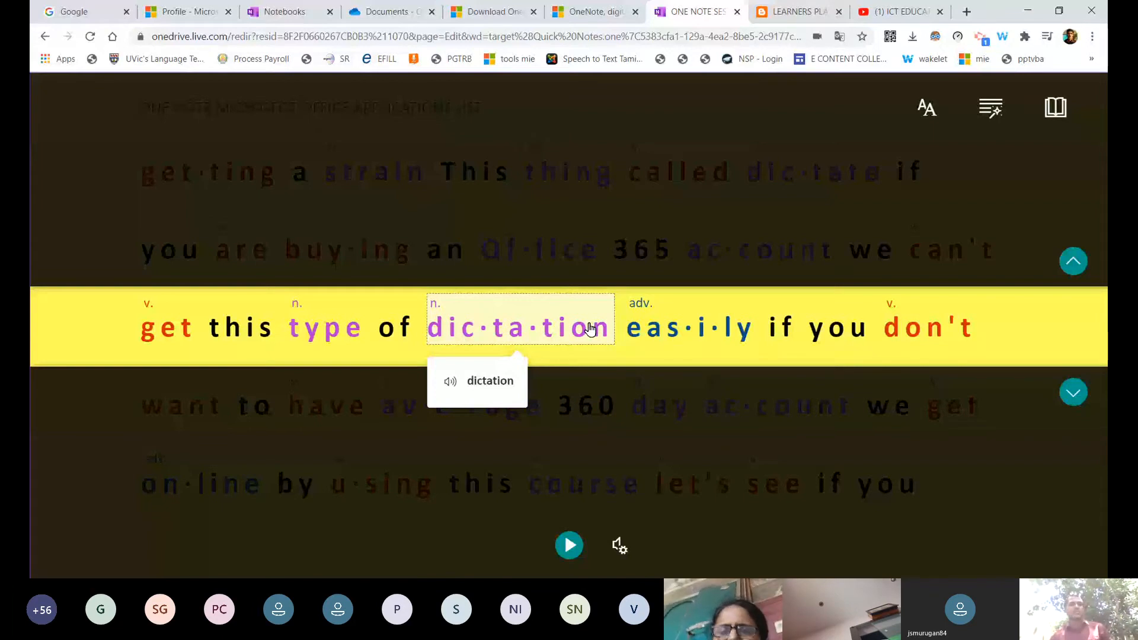
click(330, 325)
click(180, 330)
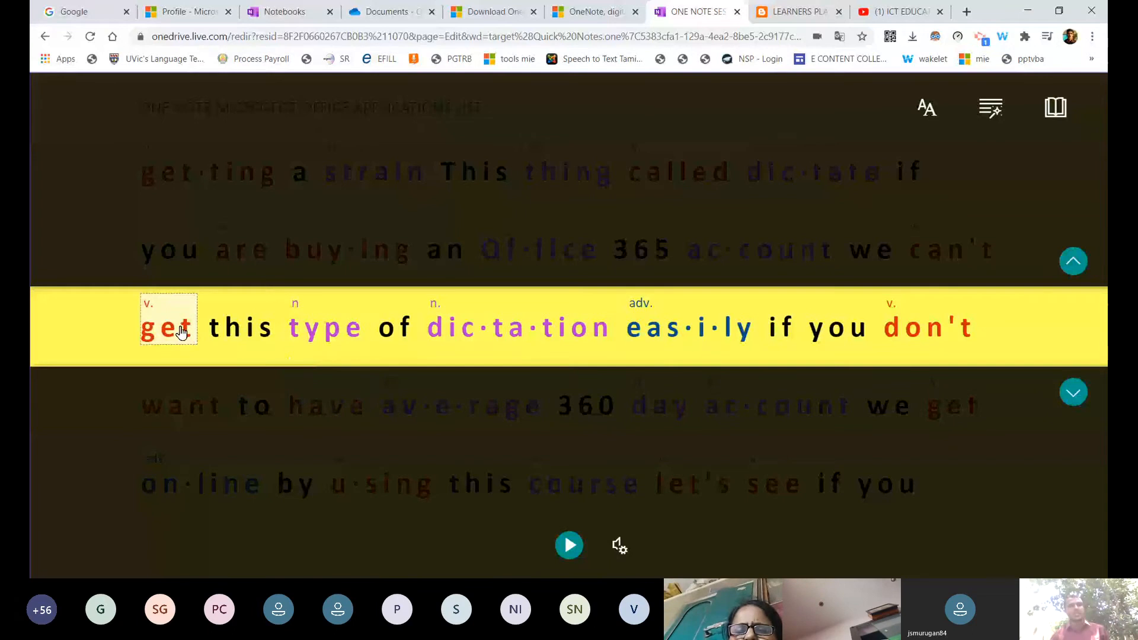
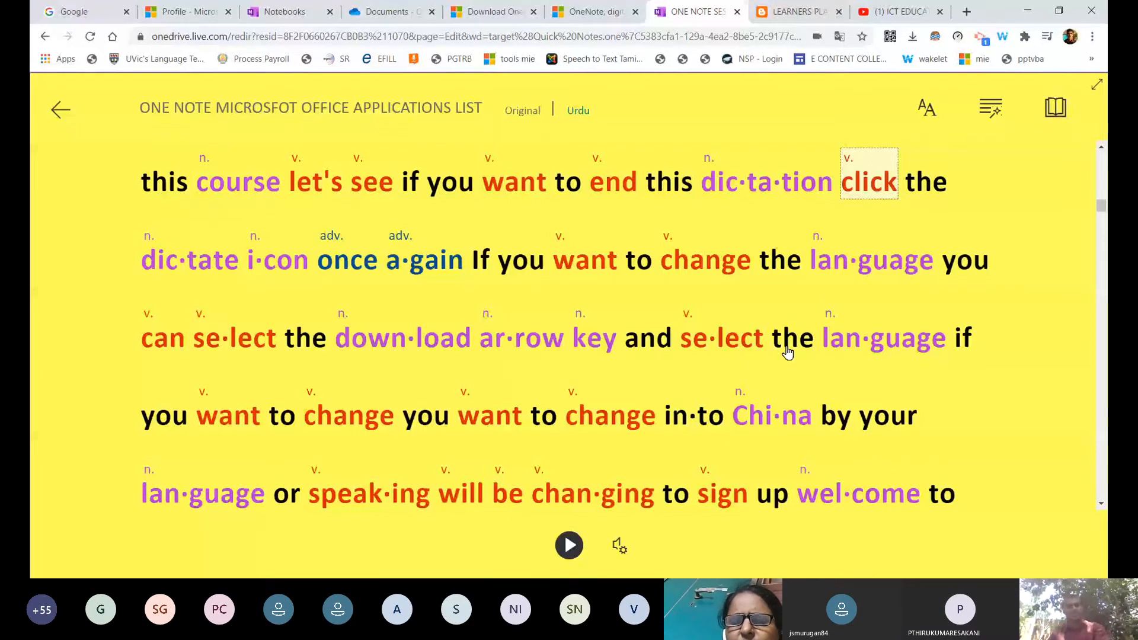
Scroll the Immersive Reader text up to the title, then down to the first body lines.
drag(1103, 208, 1096, 159)
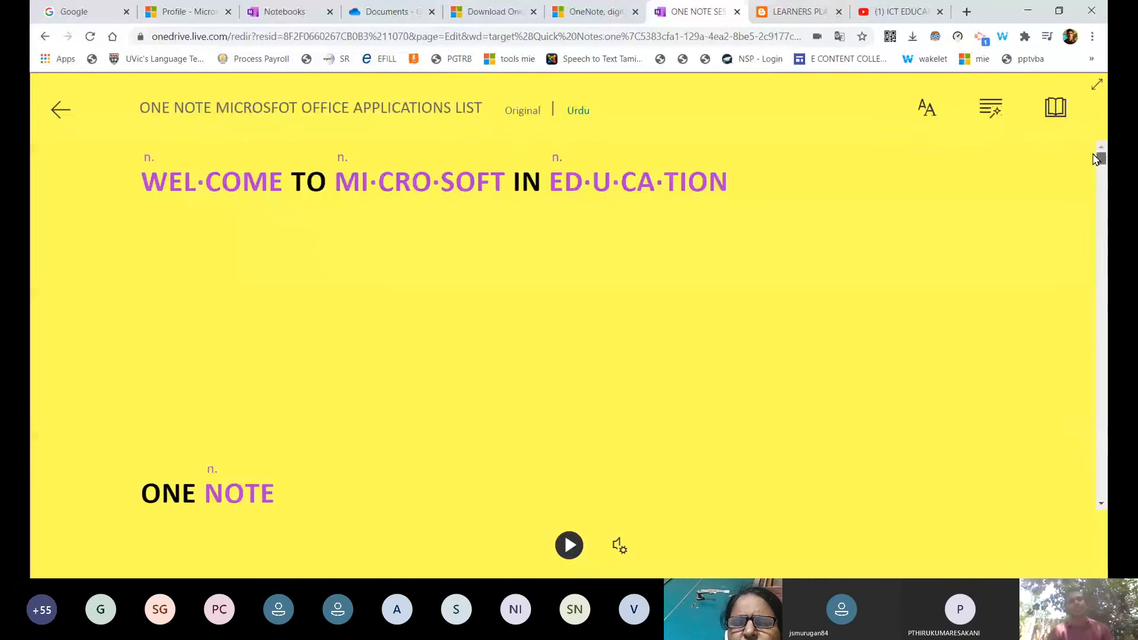
drag(1097, 159, 1101, 178)
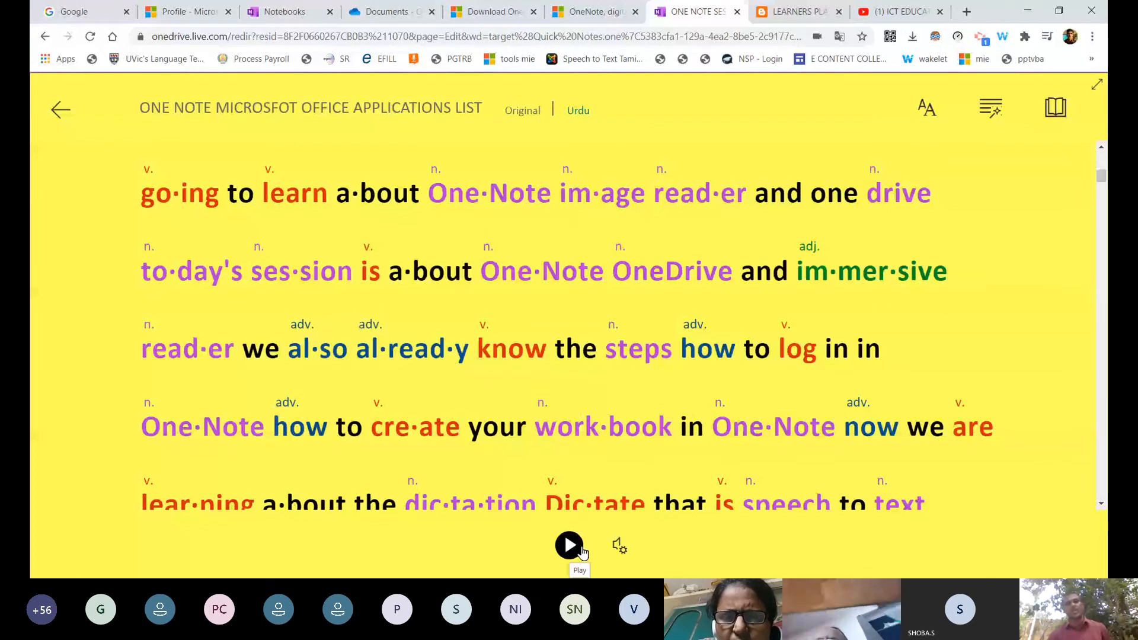
Set the Immersive Reader read-aloud voice to Female.
click(620, 546)
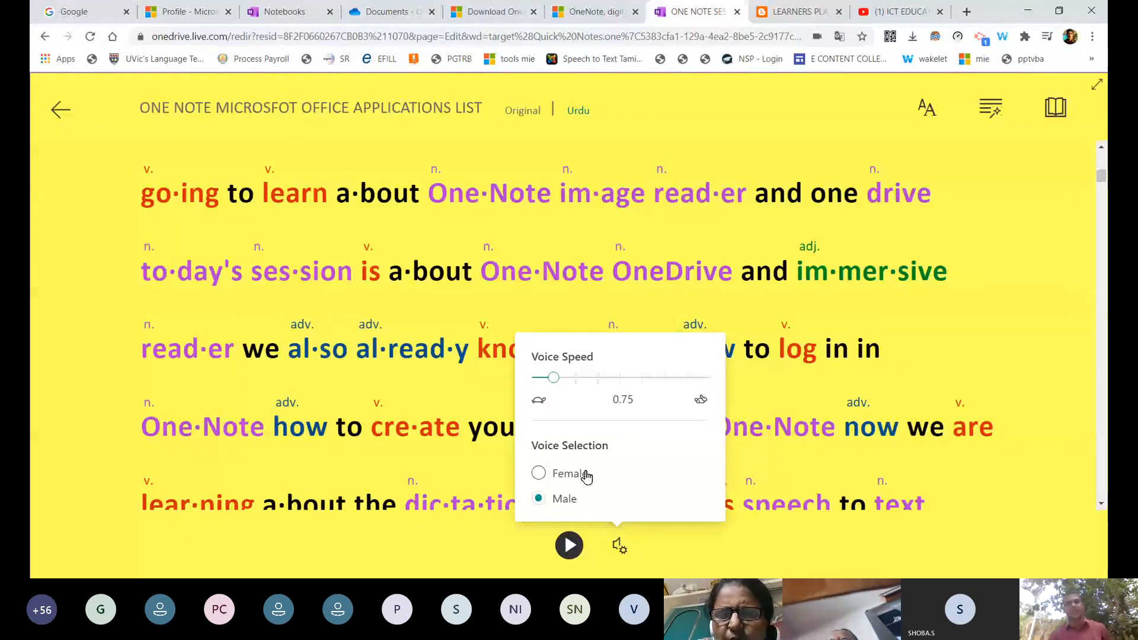
click(587, 476)
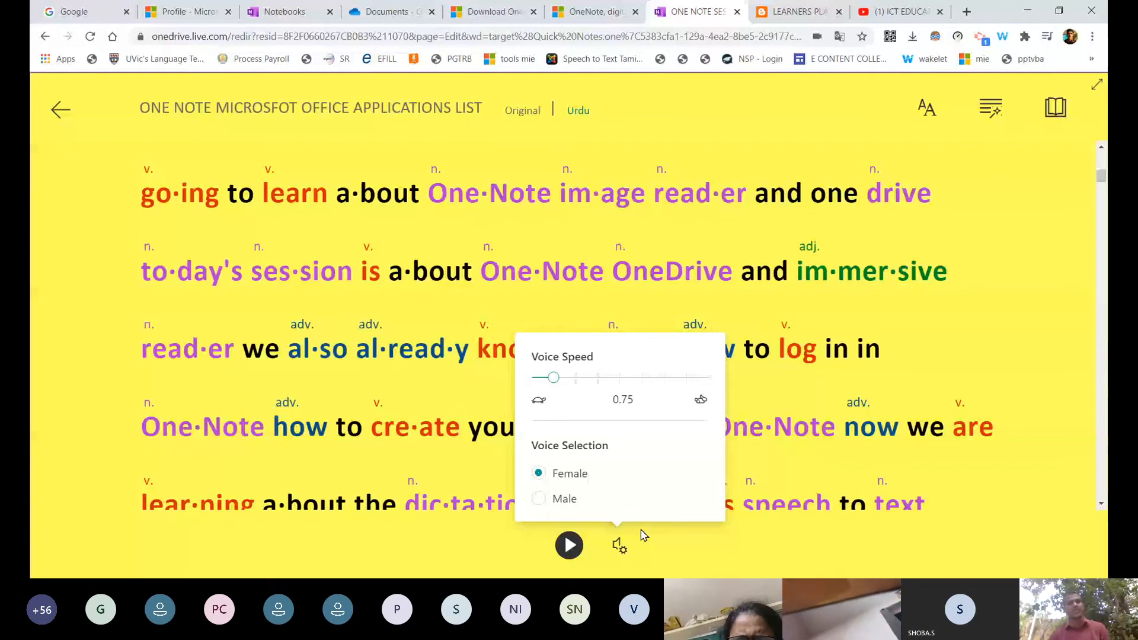
click(577, 552)
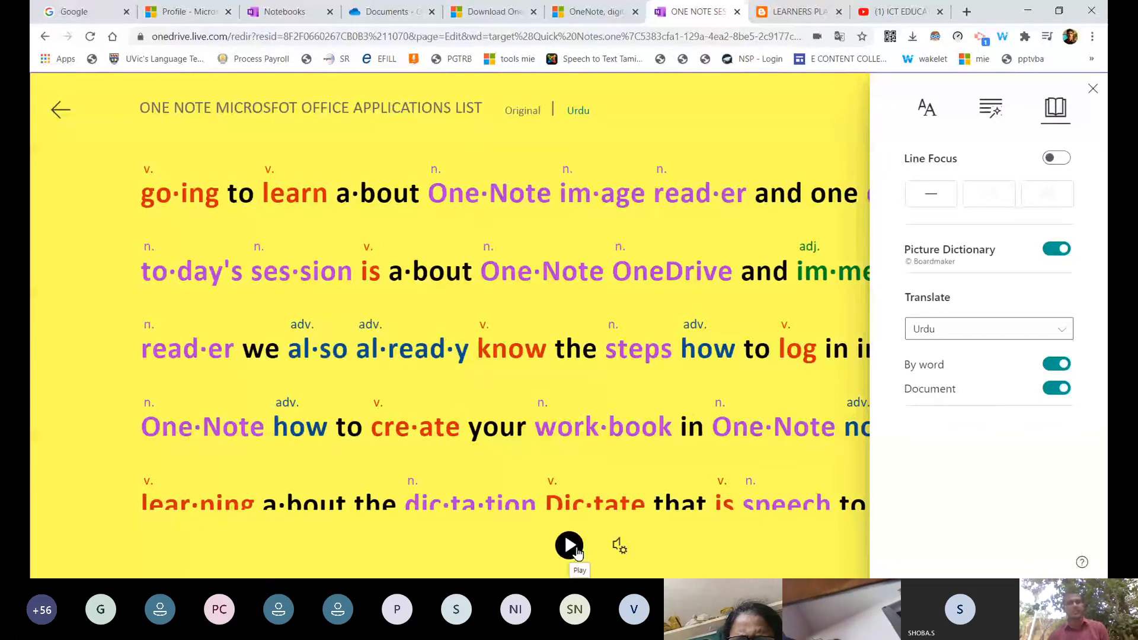
click(579, 554)
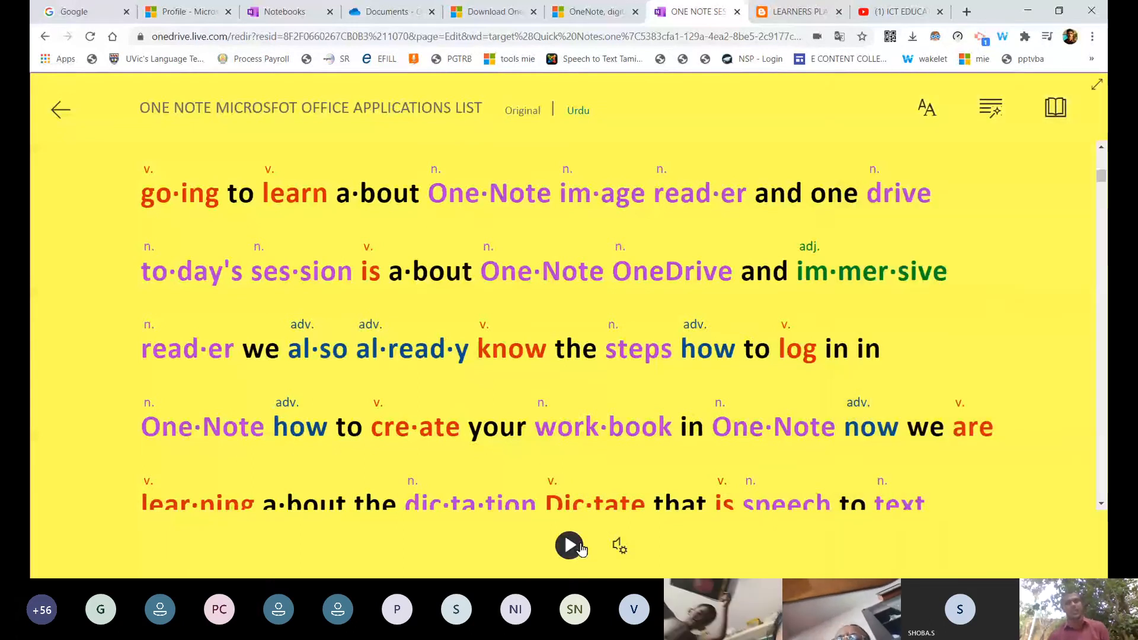
Recheck the voice setting, look up 'OneNote' in the dictionary, and exit the reader.
click(621, 548)
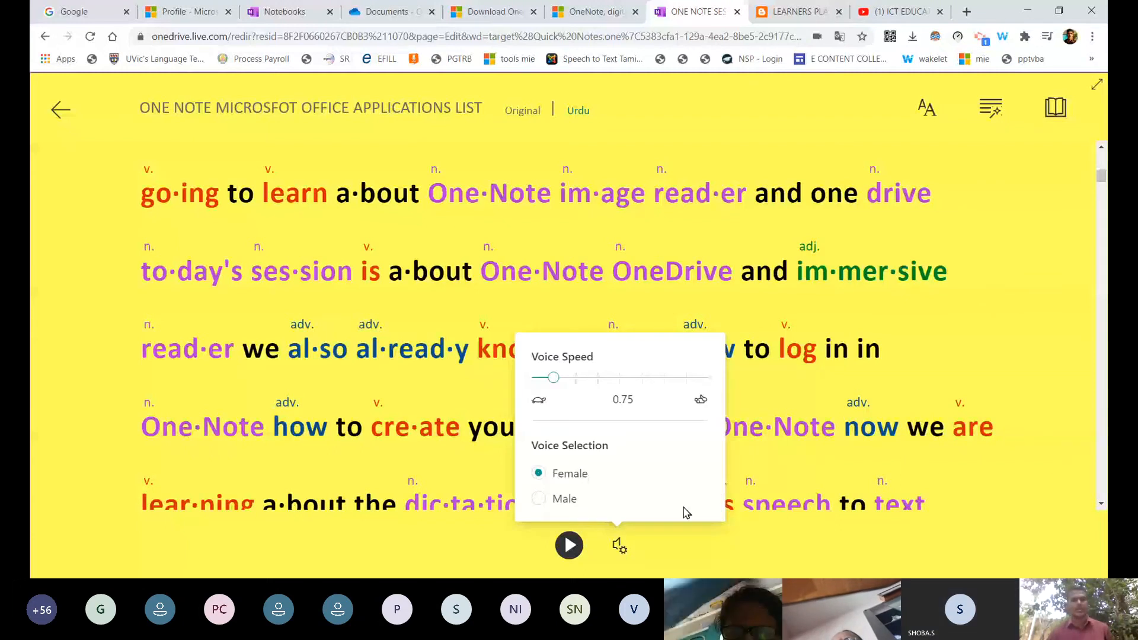
click(601, 303)
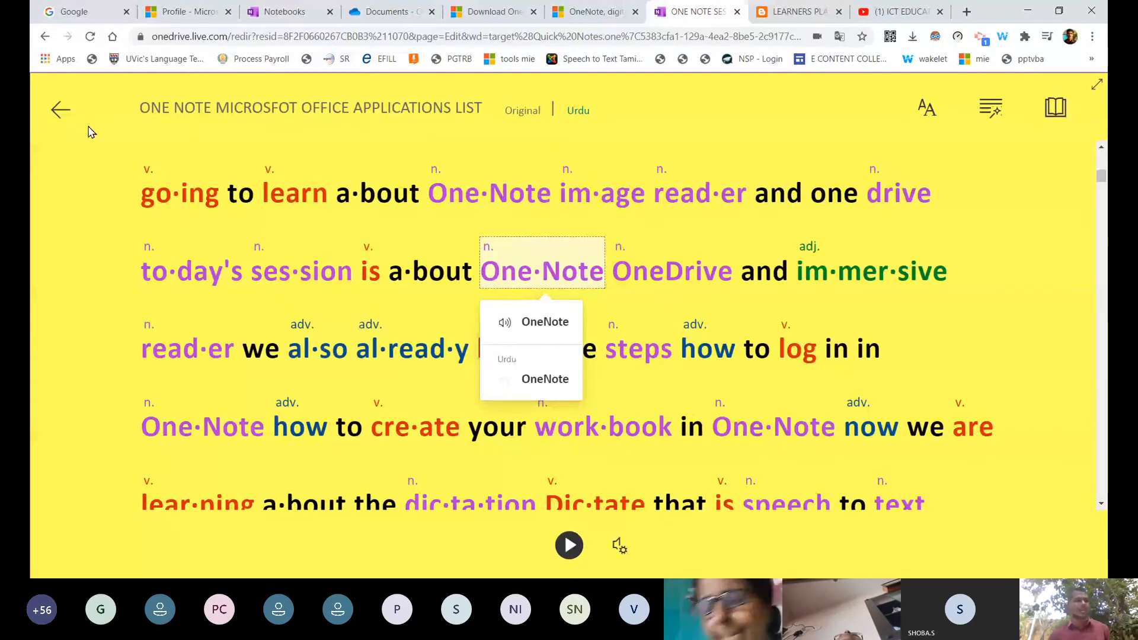
click(61, 111)
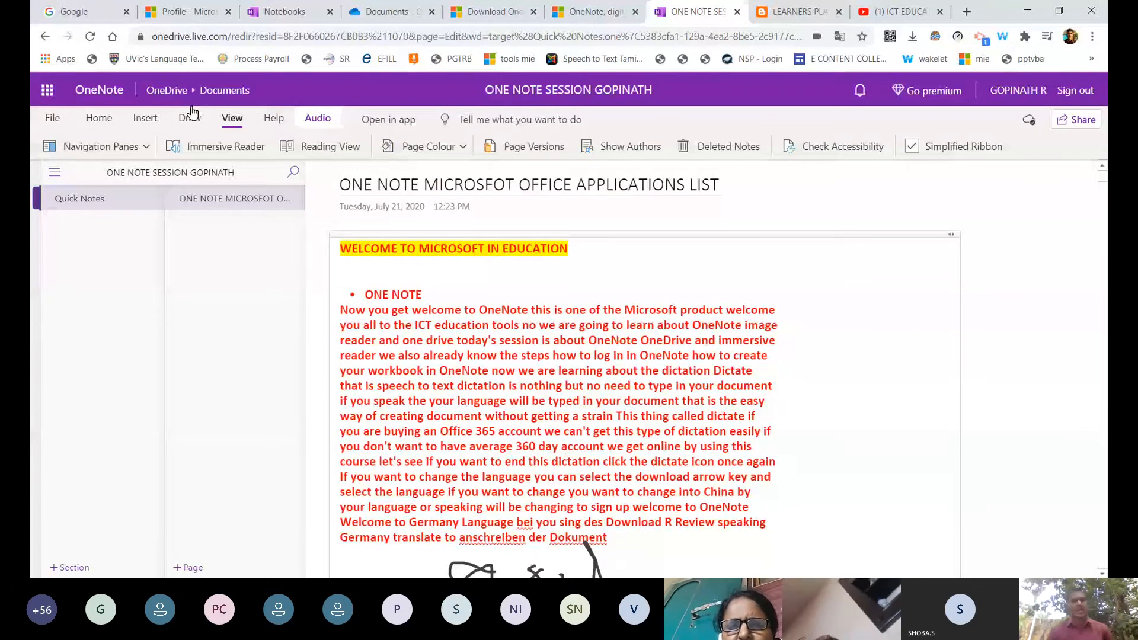
Change the notebook's share link to view-only for anyone, skipping the premium password option.
click(1083, 120)
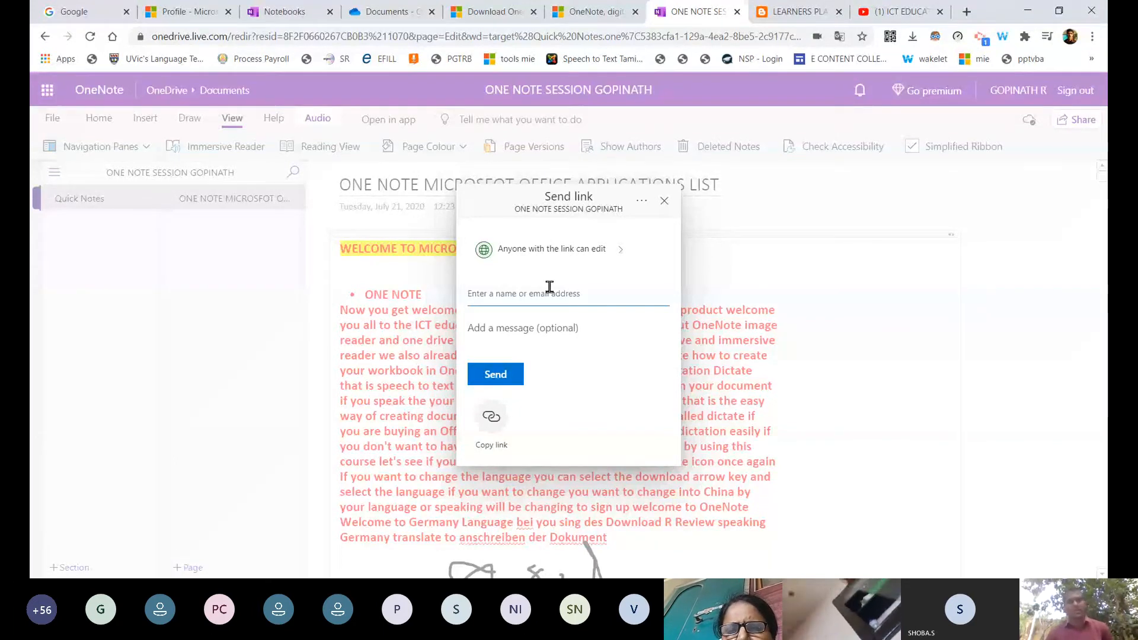
click(625, 257)
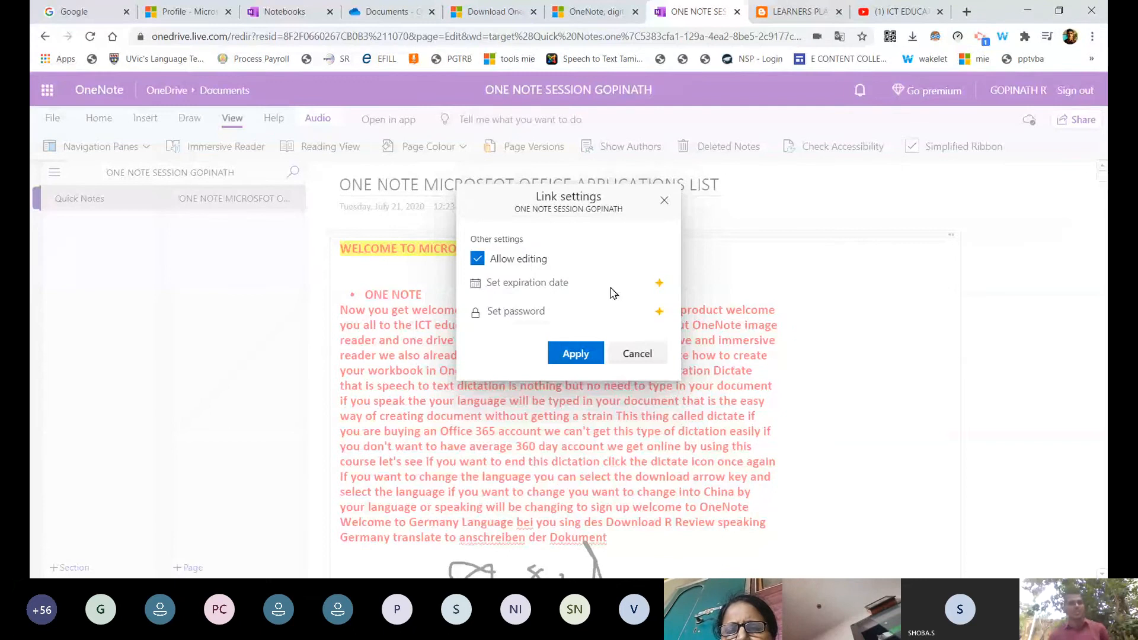
click(661, 313)
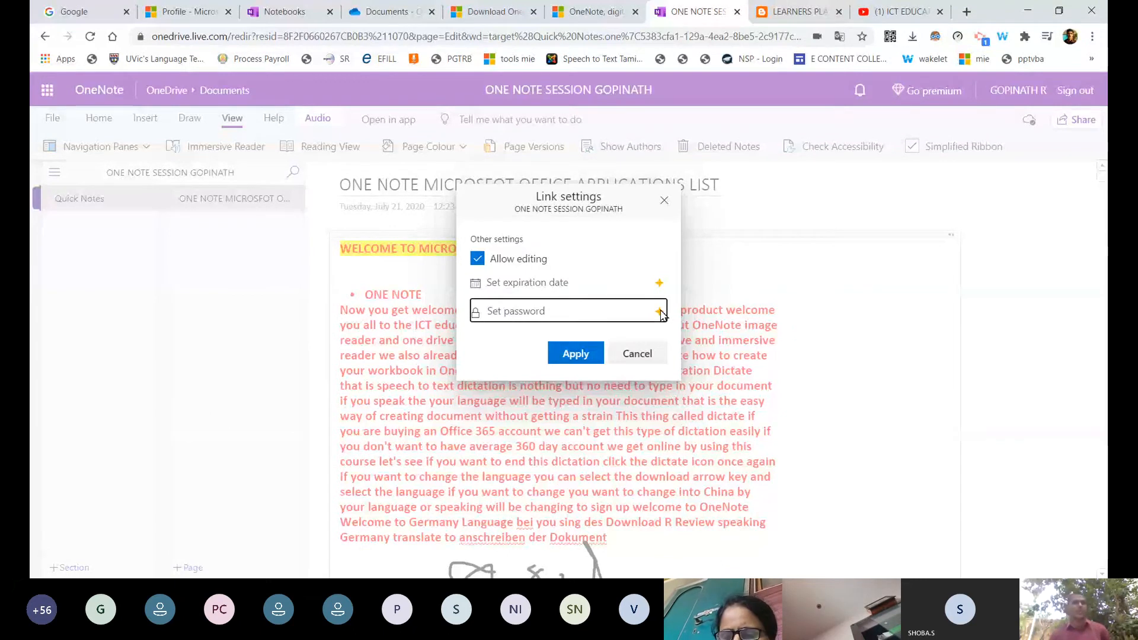
click(660, 313)
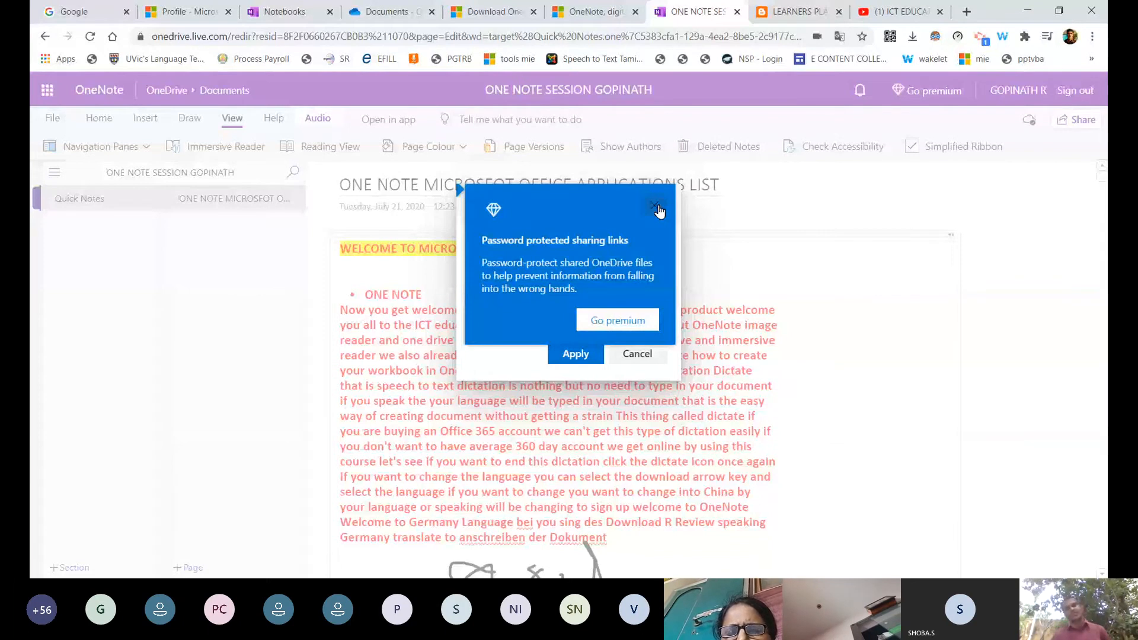
click(655, 208)
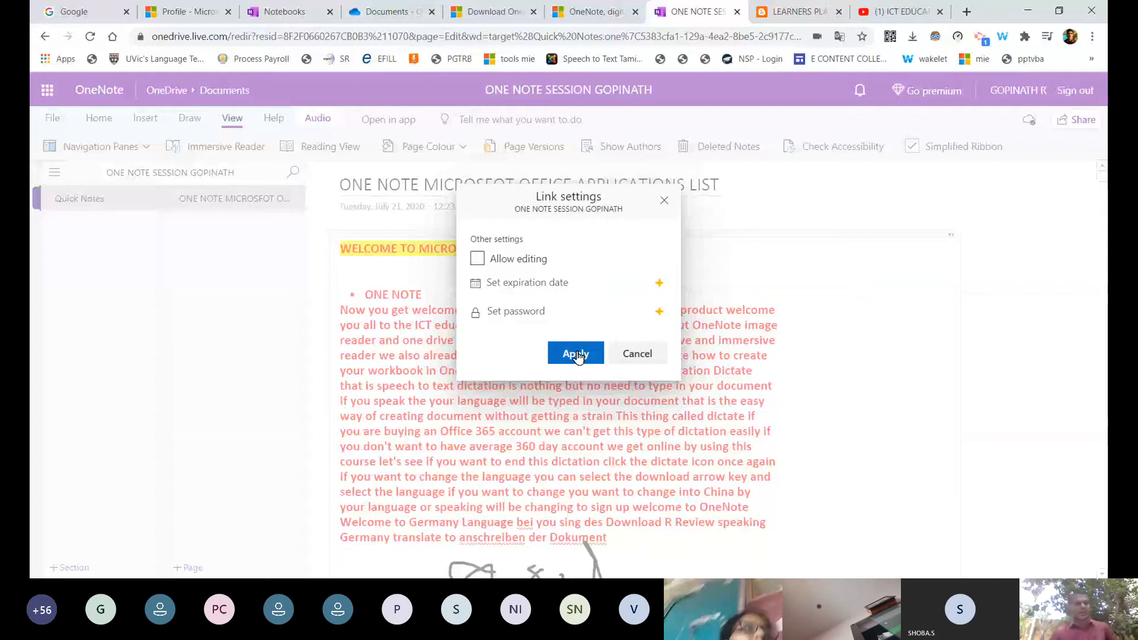
click(578, 356)
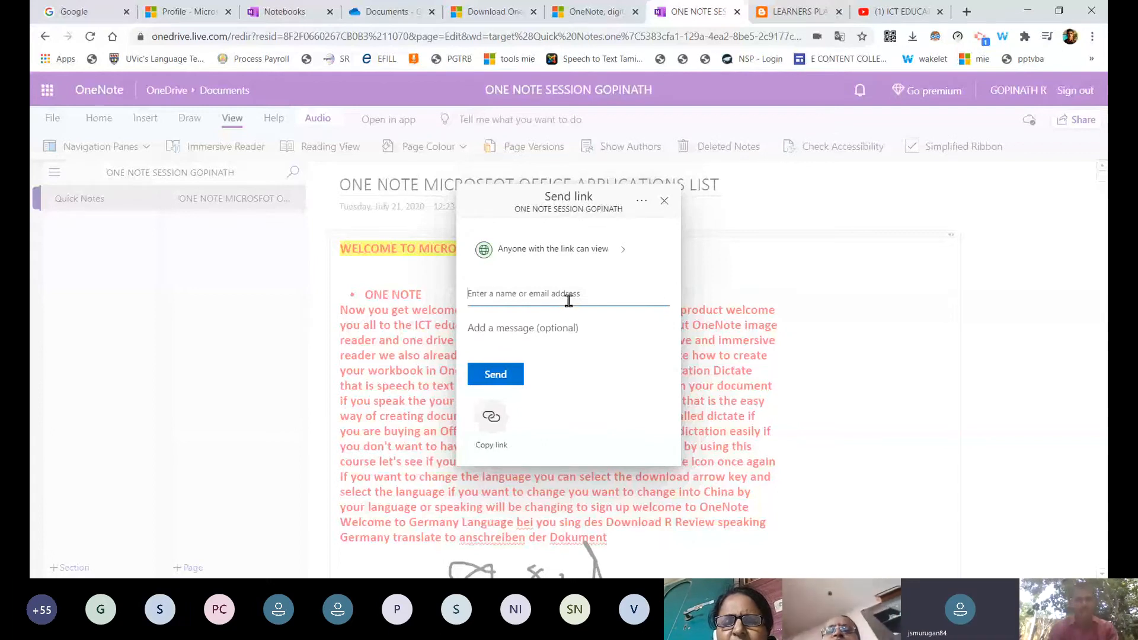
Enter the recipient's e-mail address in the Send link name or email field.
text(TH)
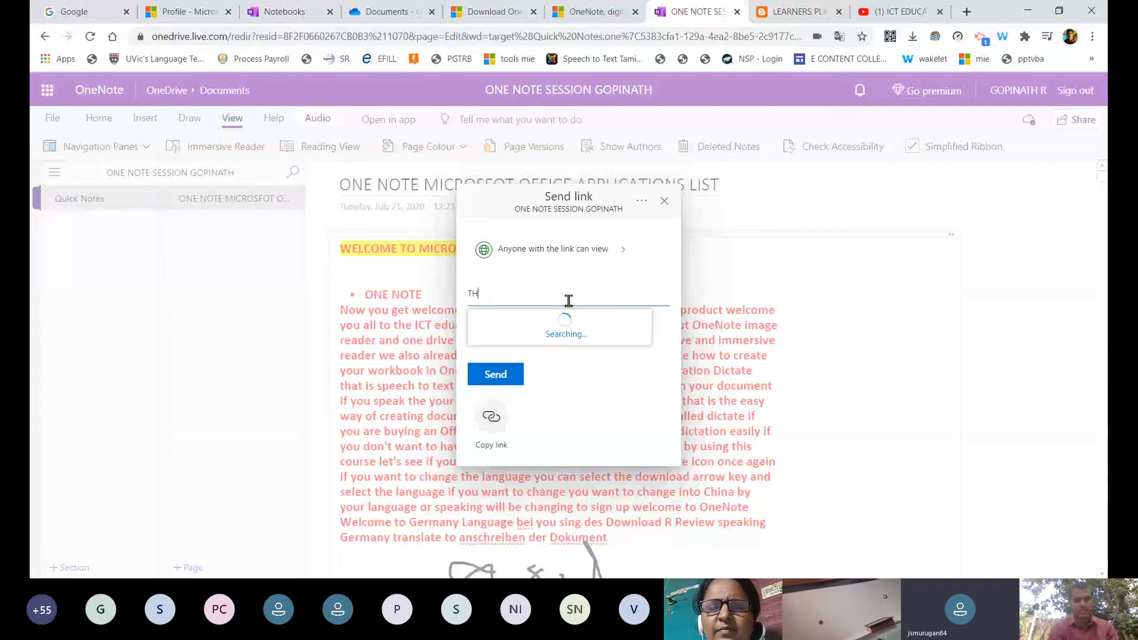
key(BackSpace)
key(BackSpace)
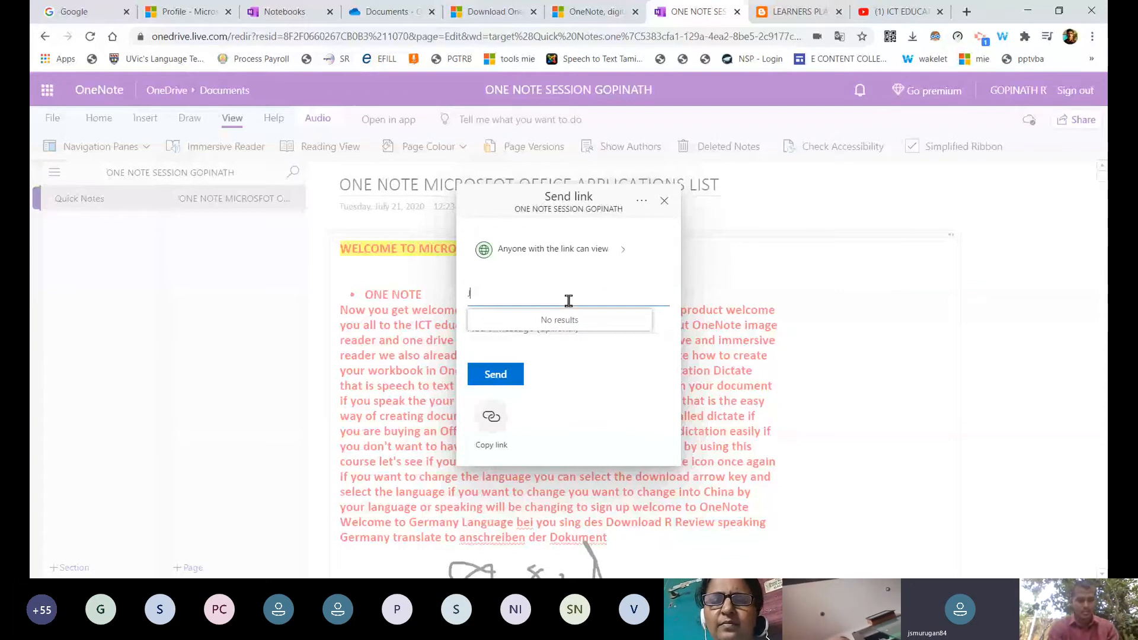
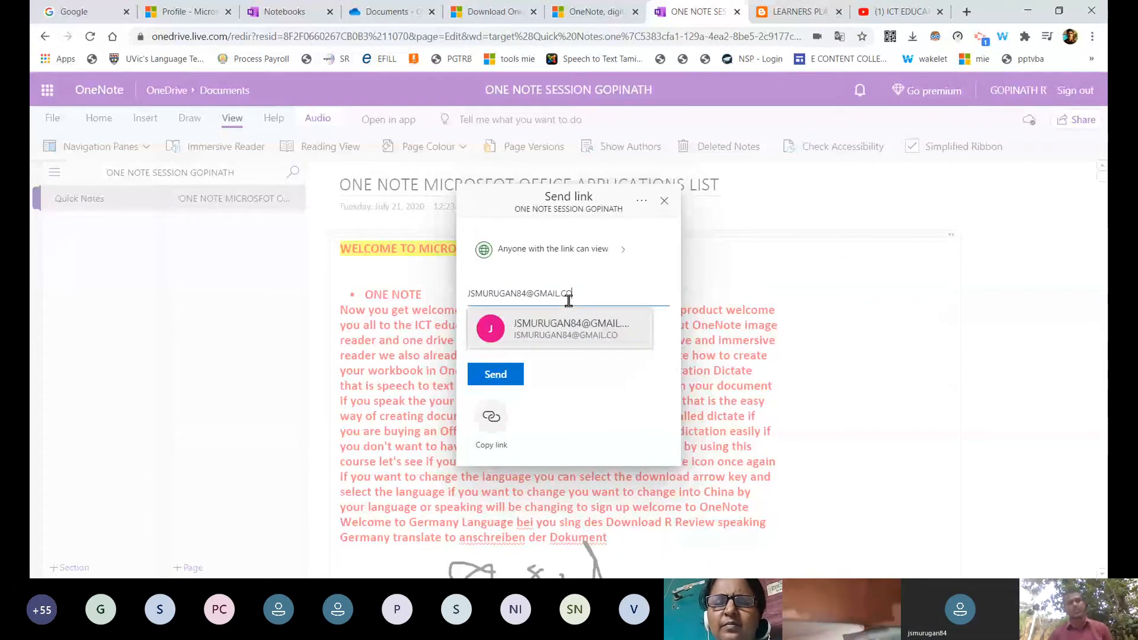
Check the link settings, then retype the recipient's e-mail and select the suggested contact.
click(618, 267)
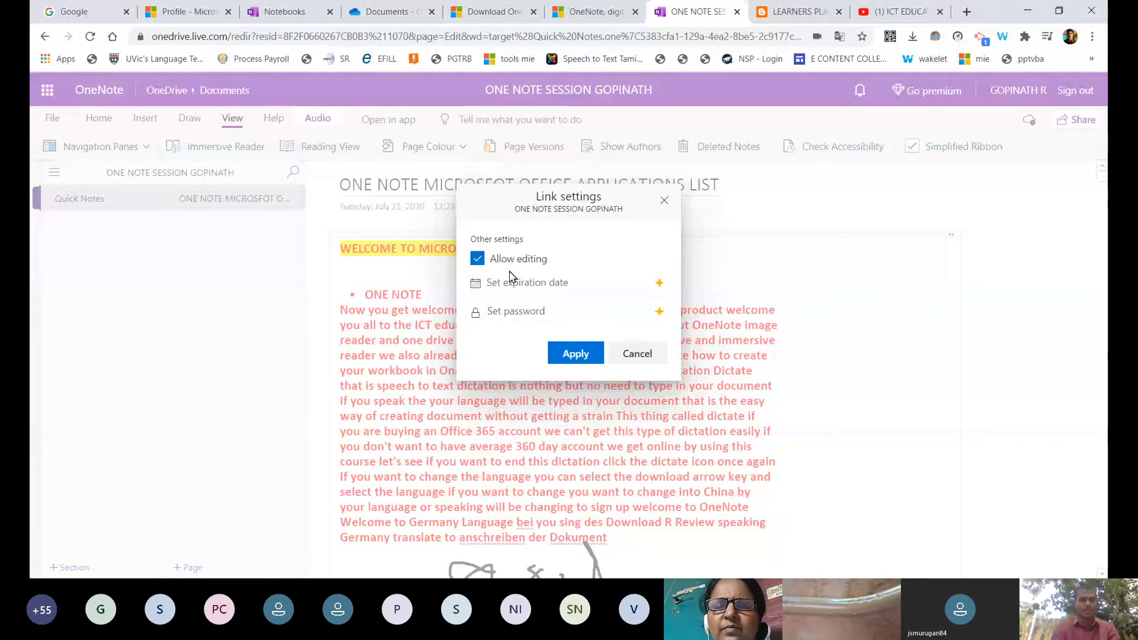
click(576, 353)
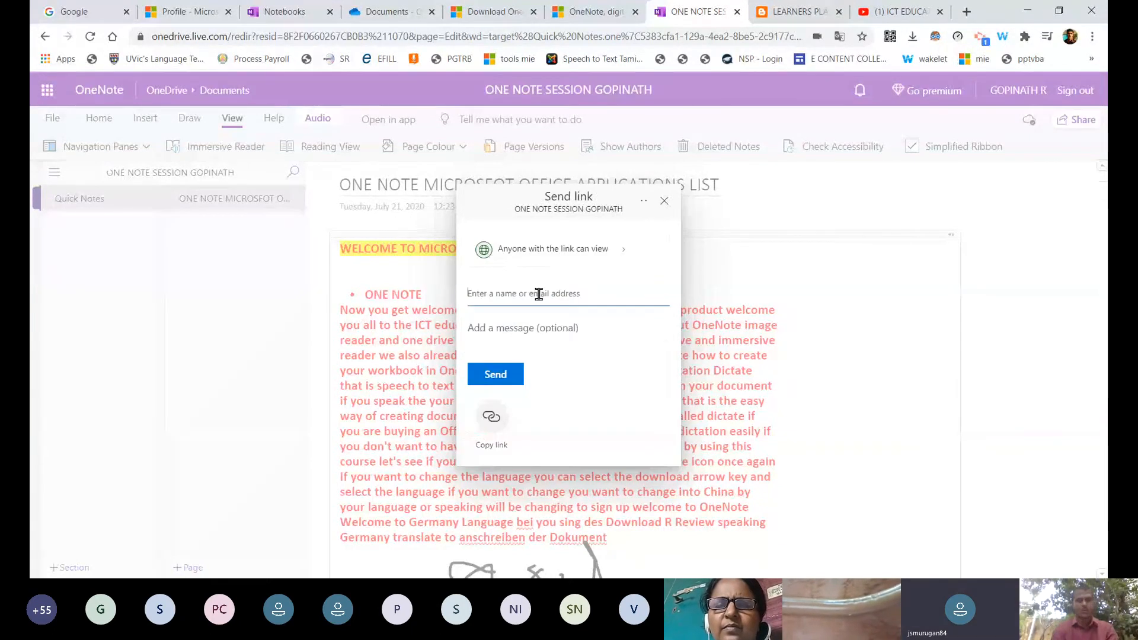
text(JMU)
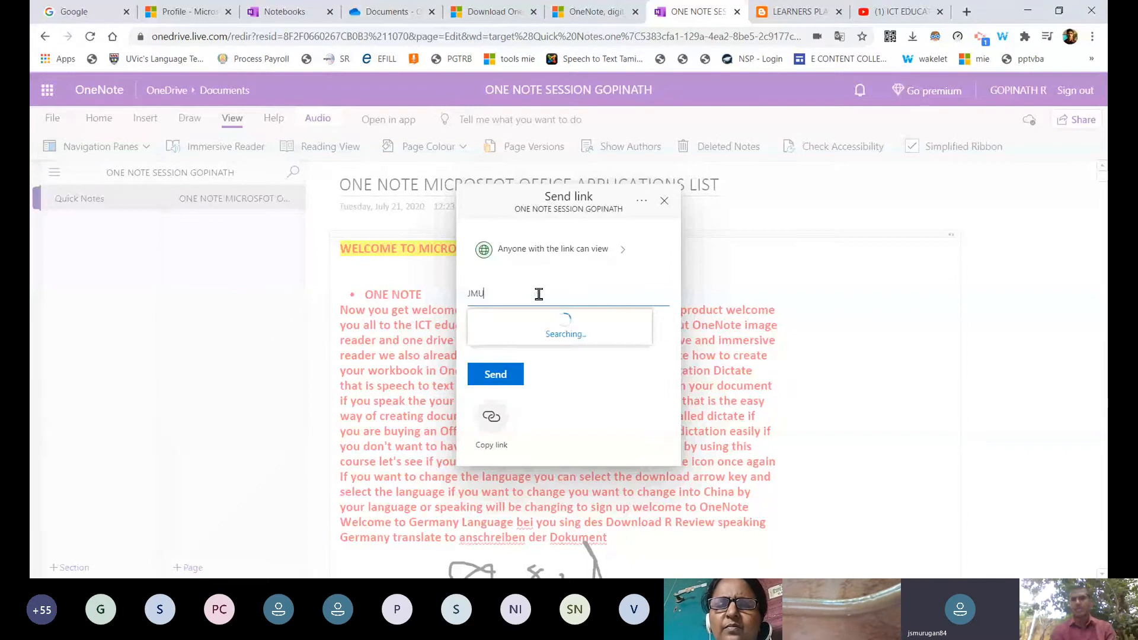
key(BackSpace)
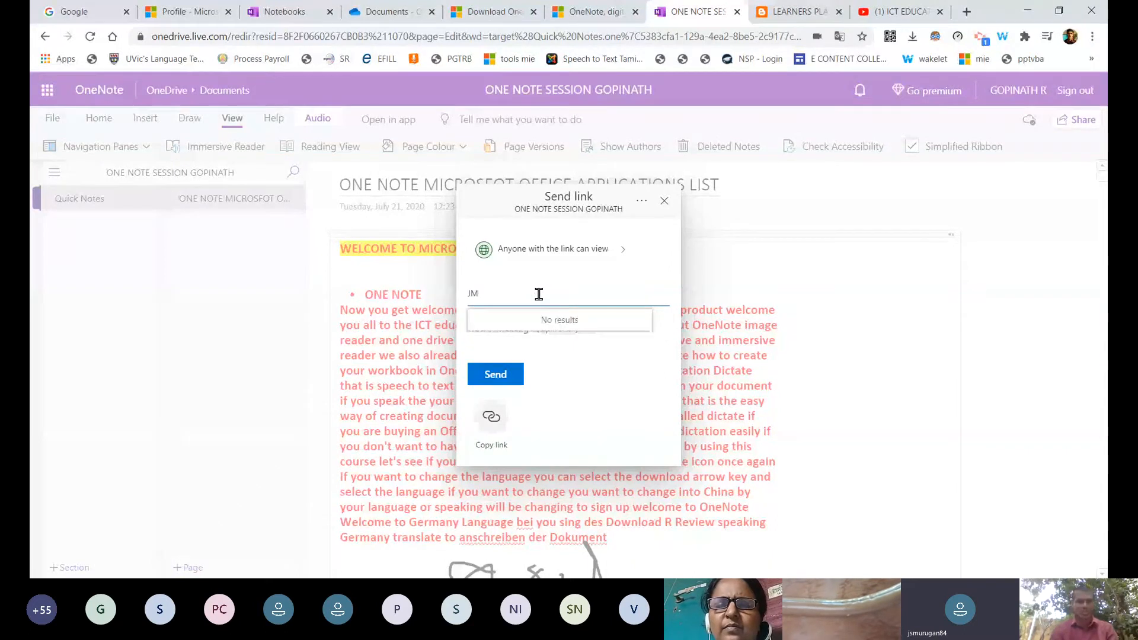
key(BackSpace)
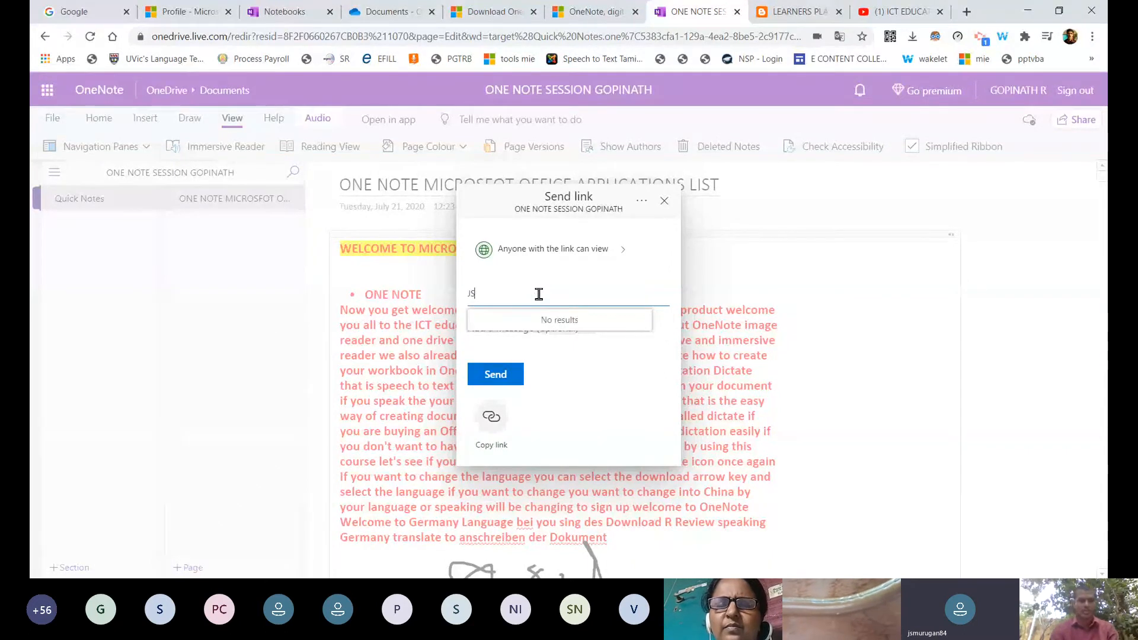
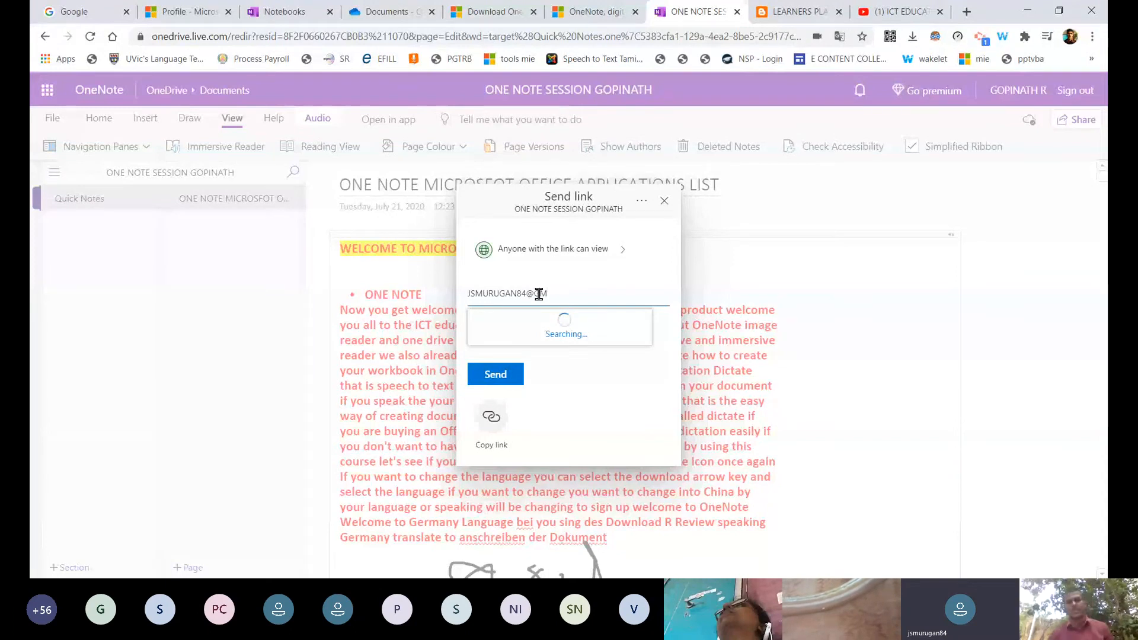
click(550, 316)
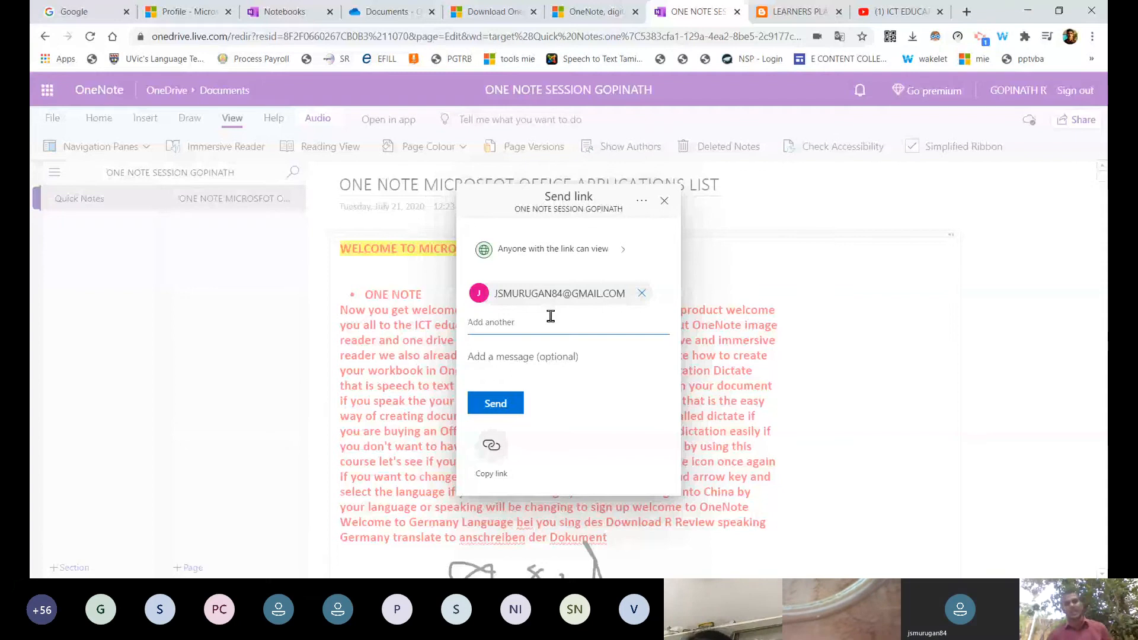
Add the message 'SHARING LIKE THIS', copy the link, and send it to the recipient.
click(523, 357)
text(SHARING LIKE THIS)
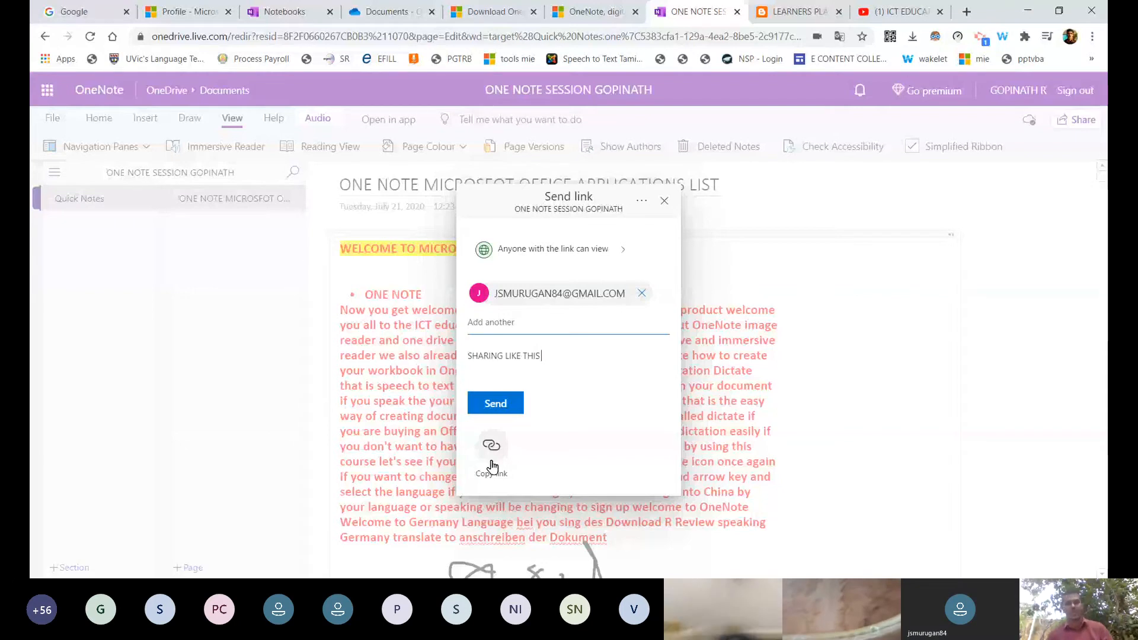
click(497, 454)
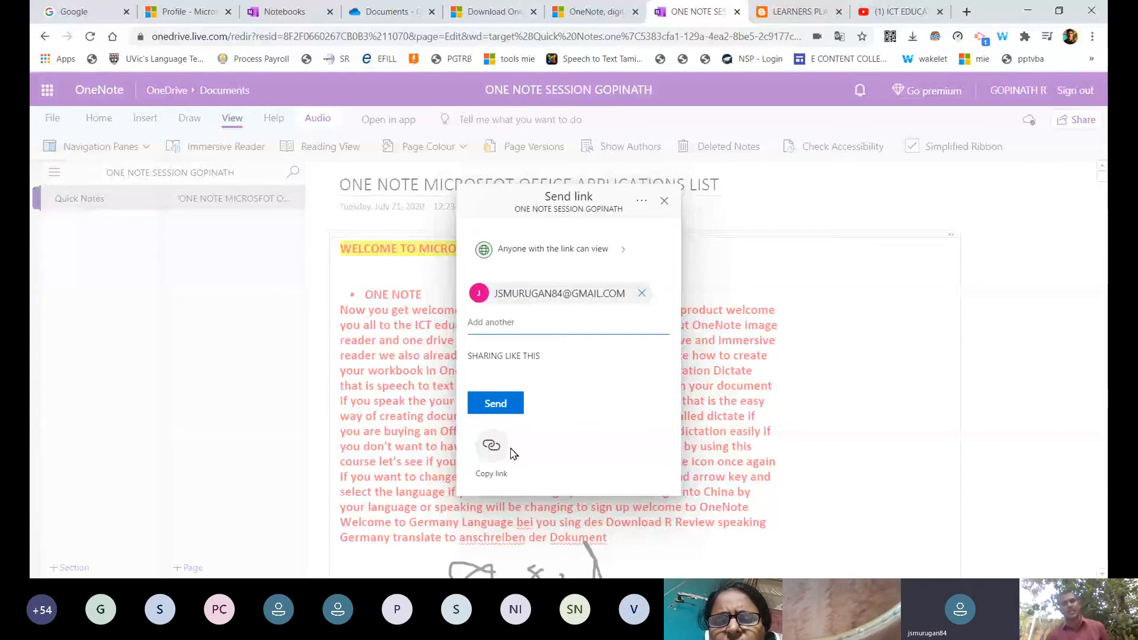
click(512, 403)
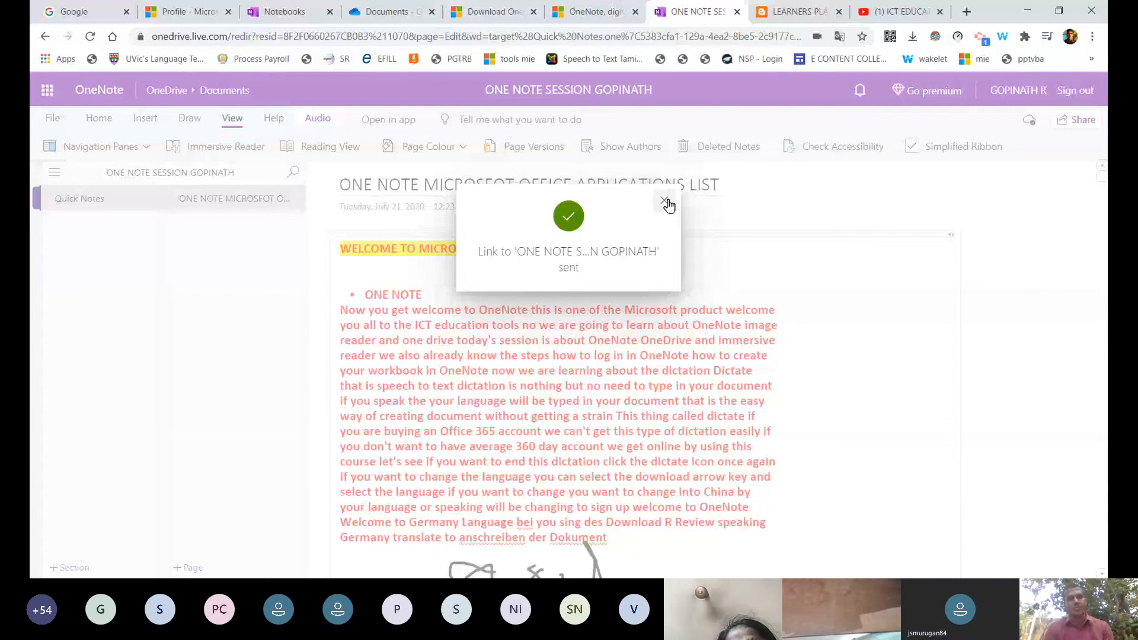
Dismiss the sent confirmation, verify sync and File info, then go to the OneNote product page.
click(665, 201)
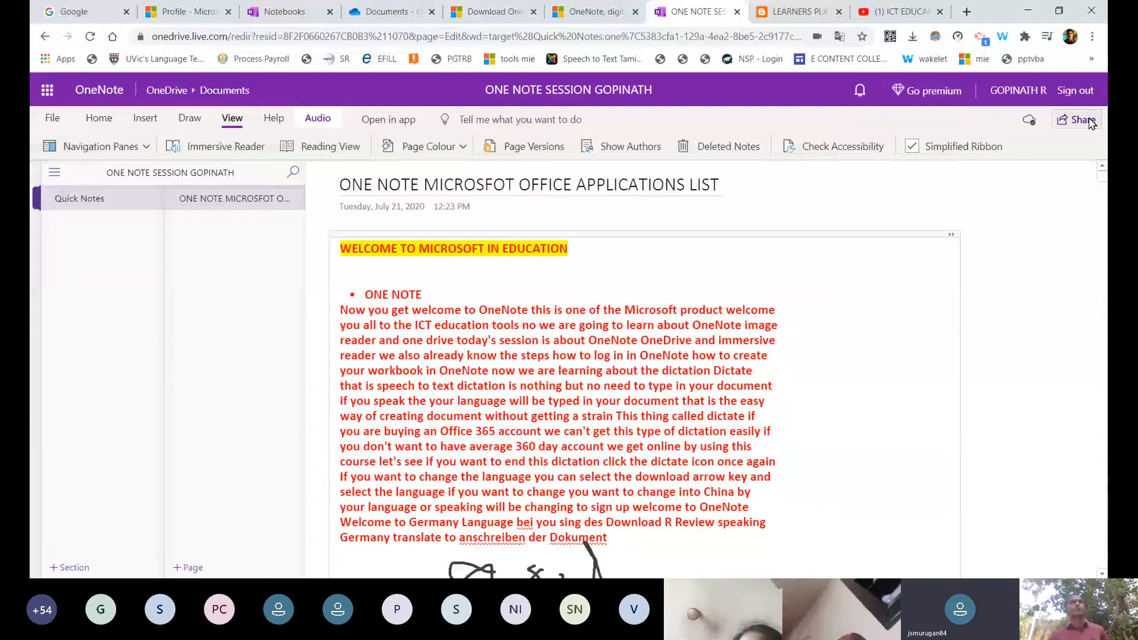
click(1029, 121)
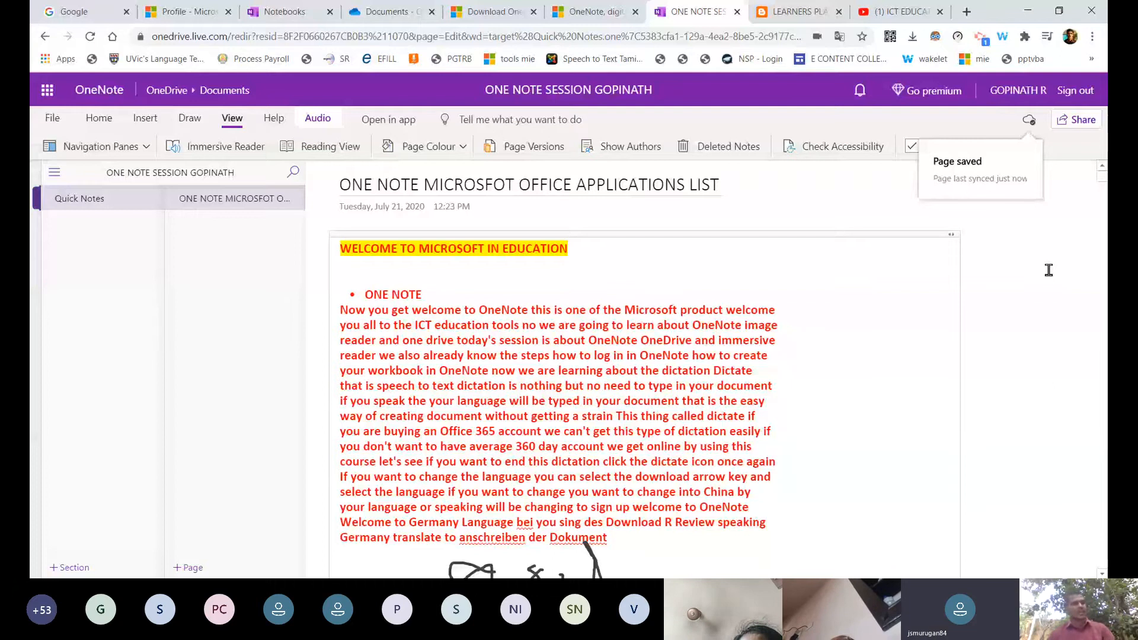
click(52, 118)
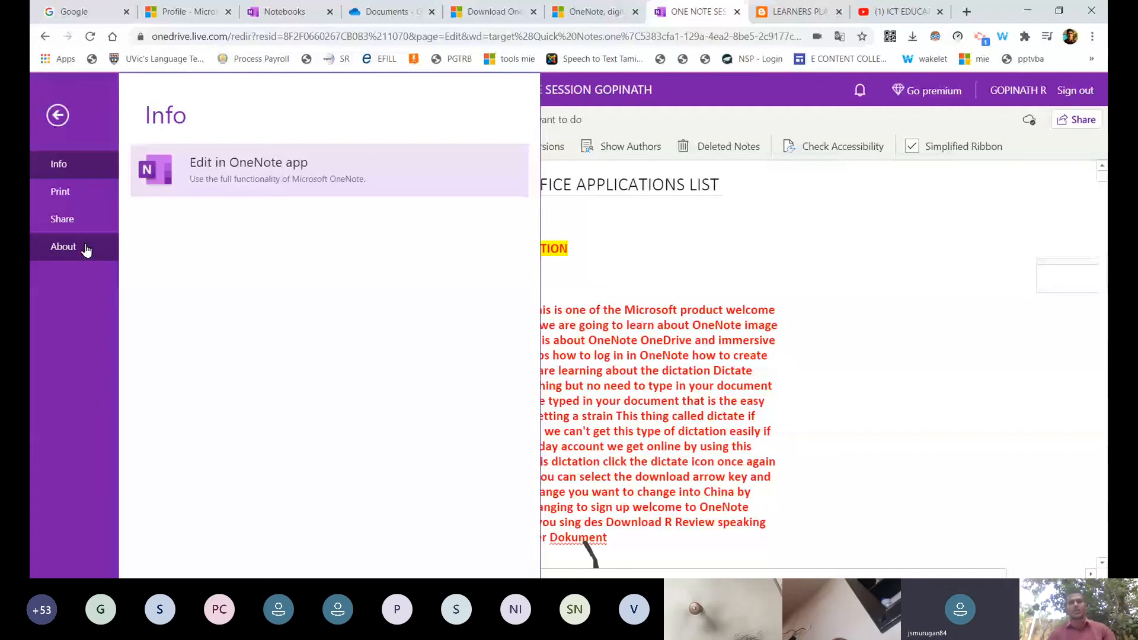
click(57, 115)
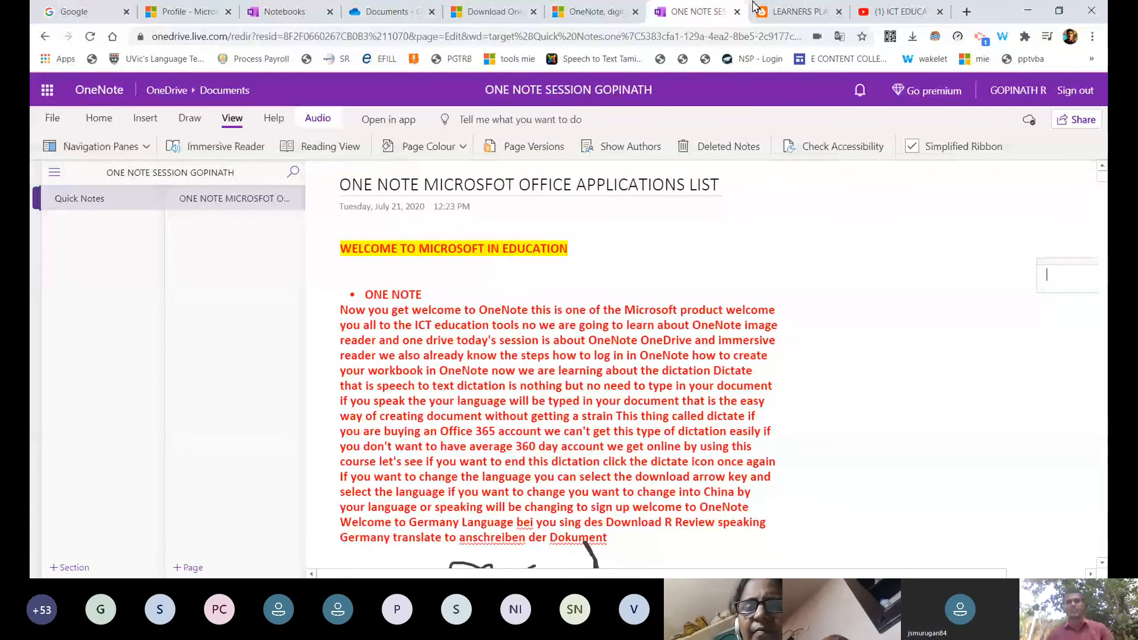
click(592, 11)
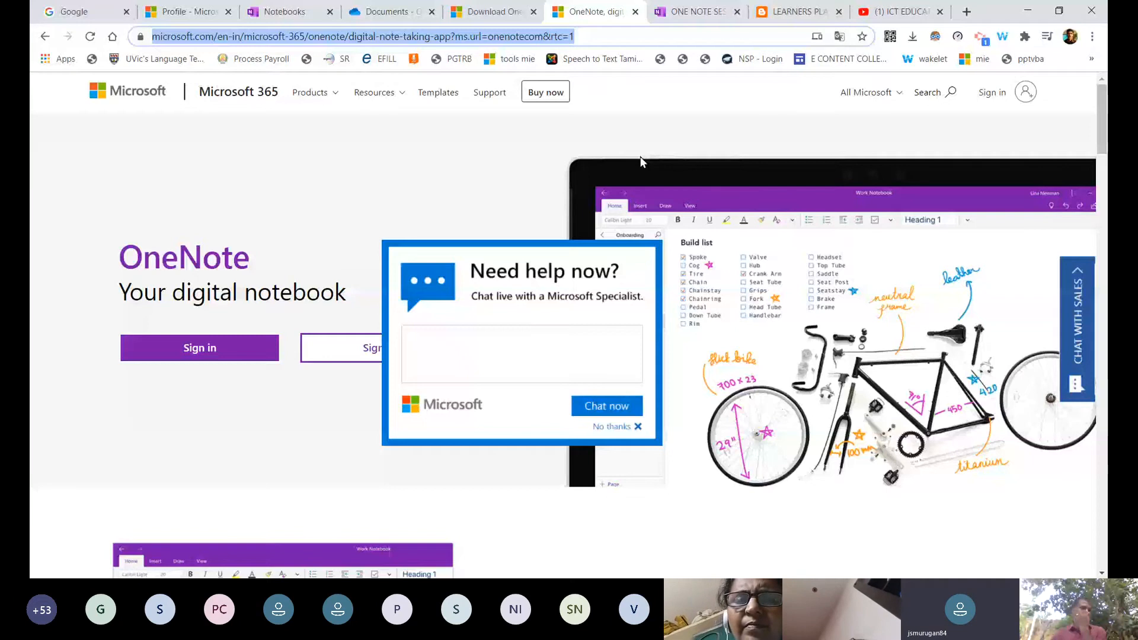
Return to the ONE NOTE SESSION browser tab showing the Microsoft 365 app list.
click(698, 12)
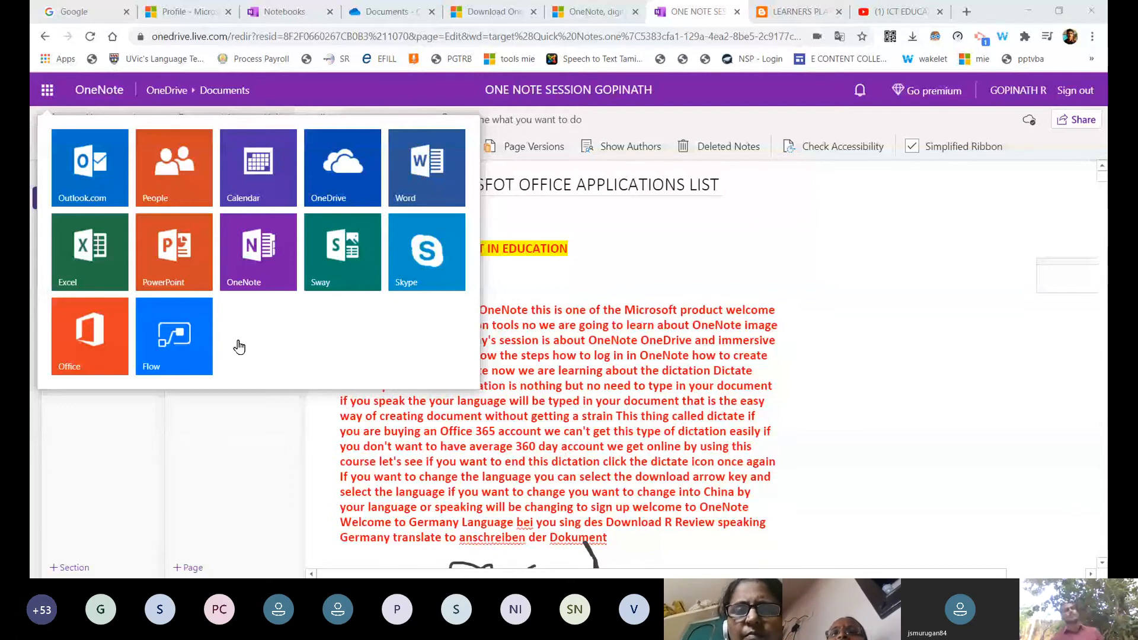
Open OneDrive from the app launcher, browse My files, and show the Recent list.
click(258, 252)
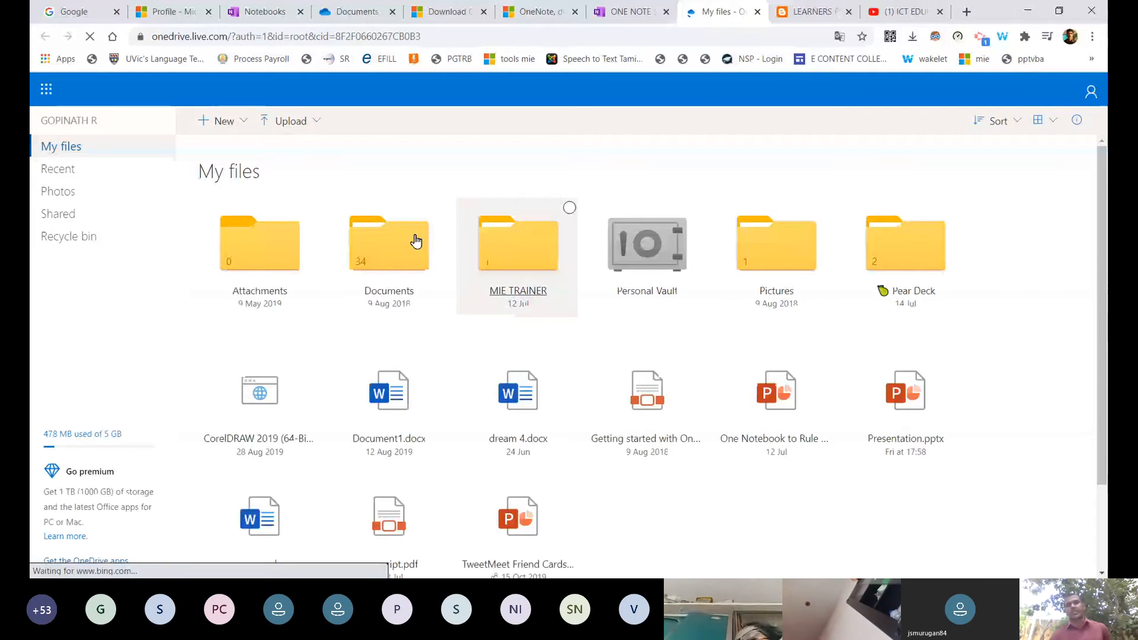
scroll(572, 374, down, 2)
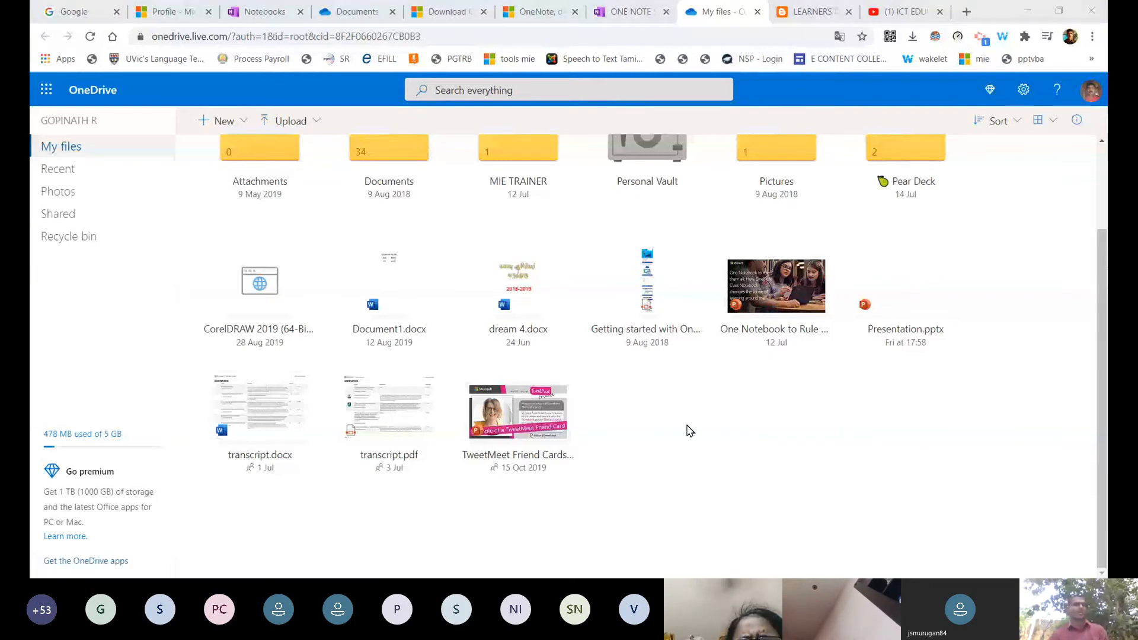
scroll(946, 352, up, 3)
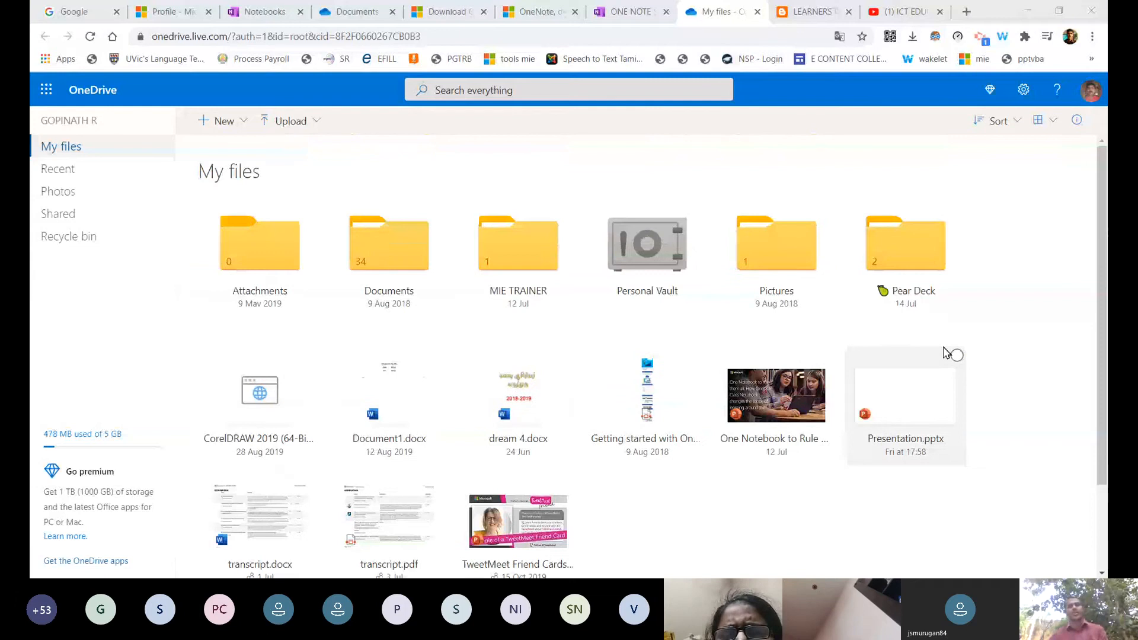
click(59, 169)
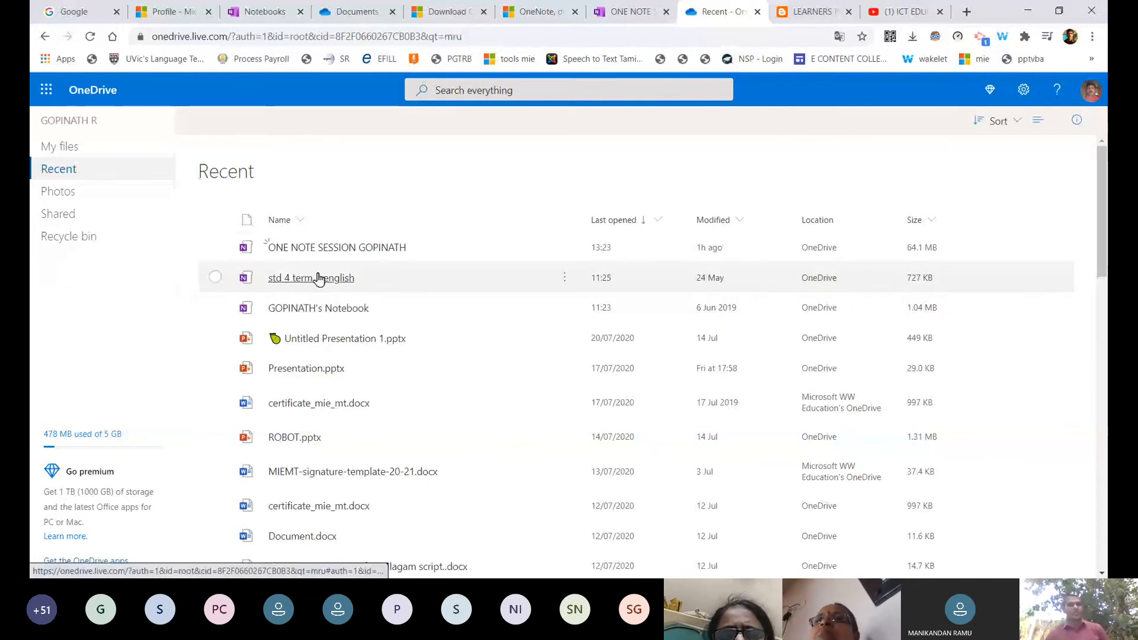
Choose Share from the std 4 term 1 english notebook's actions menu.
click(566, 279)
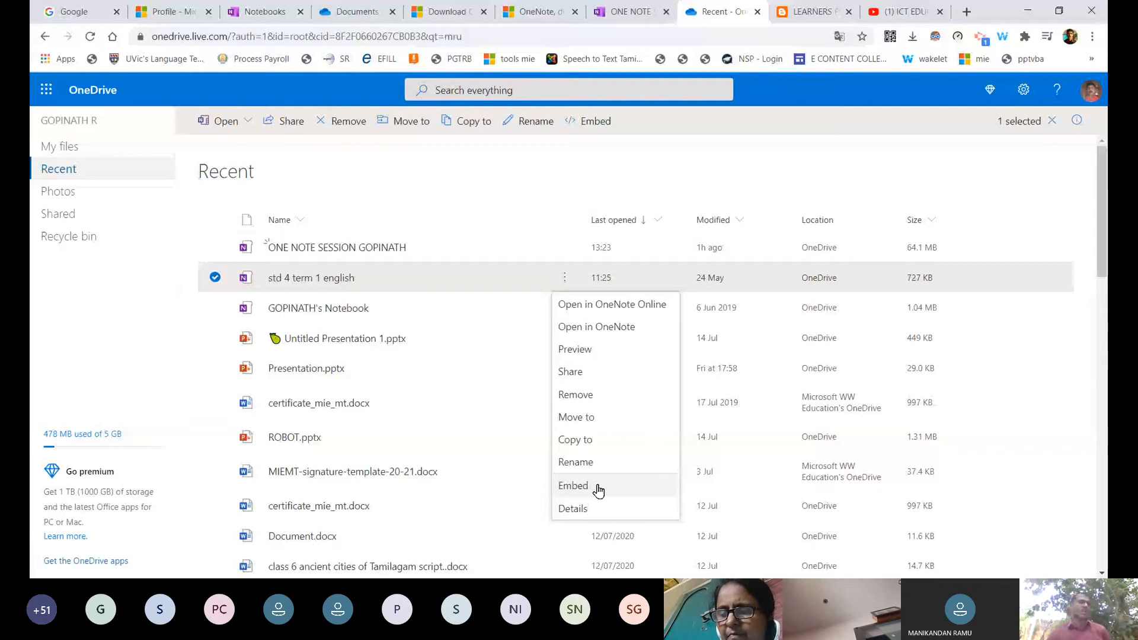
click(571, 373)
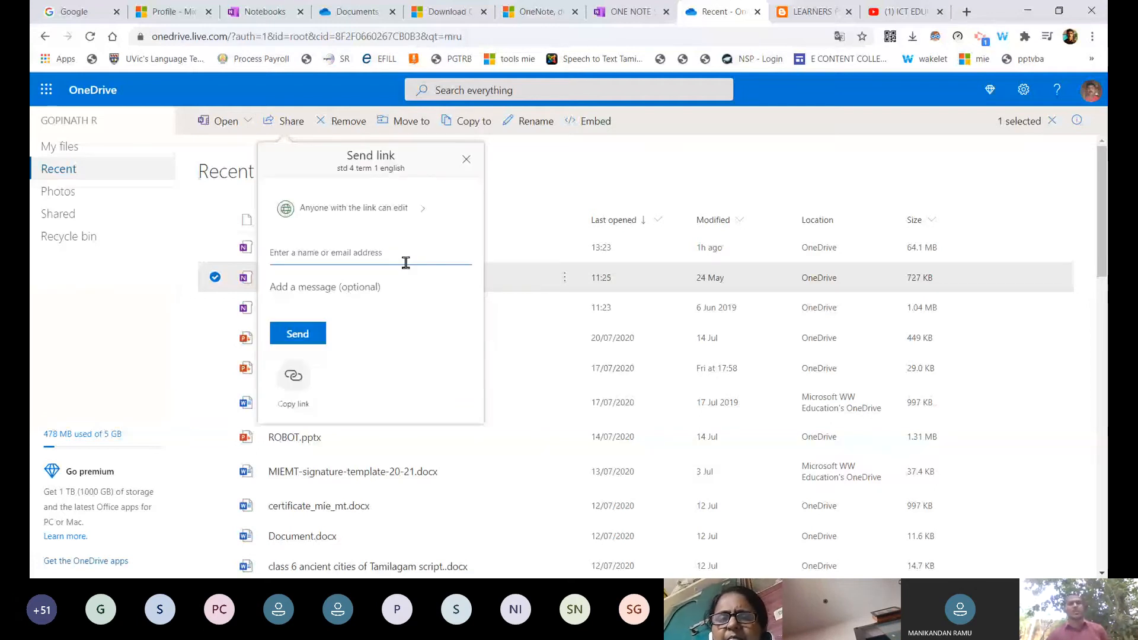
Dismiss the Send link dialog for the std 4 term 1 english notebook without sending.
key(Escape)
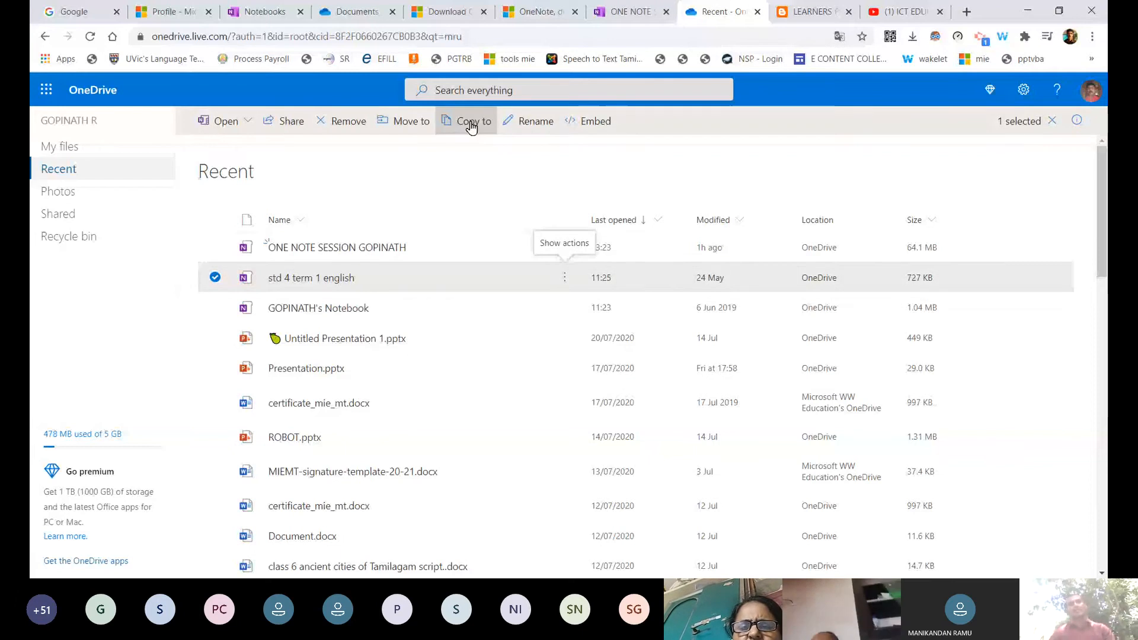
Replace the std 4 term 1 english notebook's name with RENAME followed by the owner's name, correcting a typo.
click(531, 125)
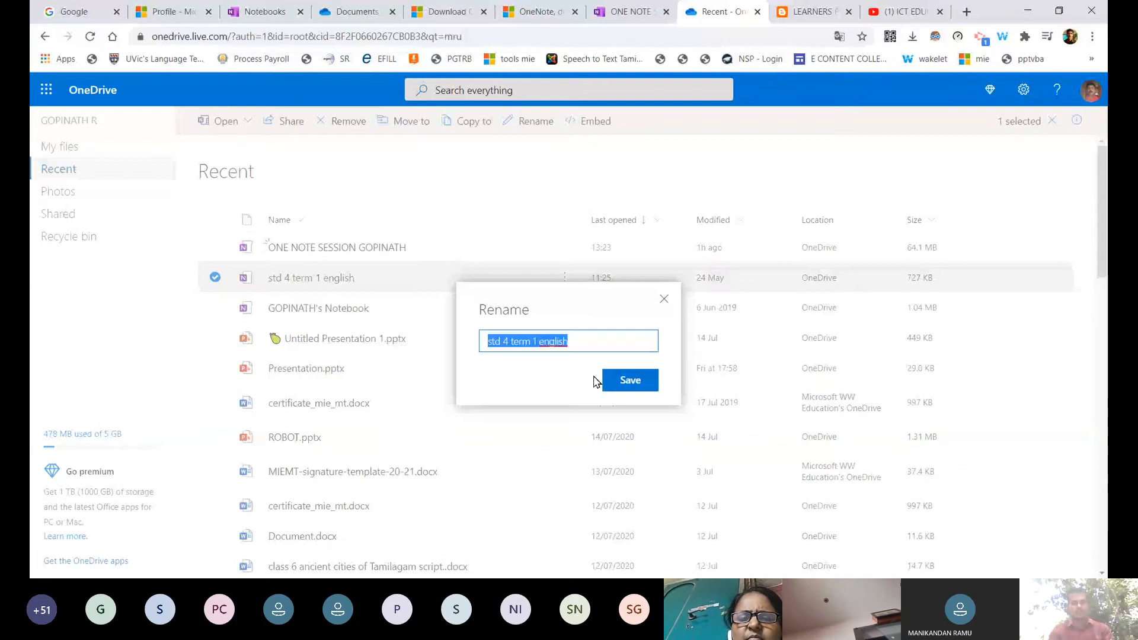
key(BackSpace)
text(RENAME)
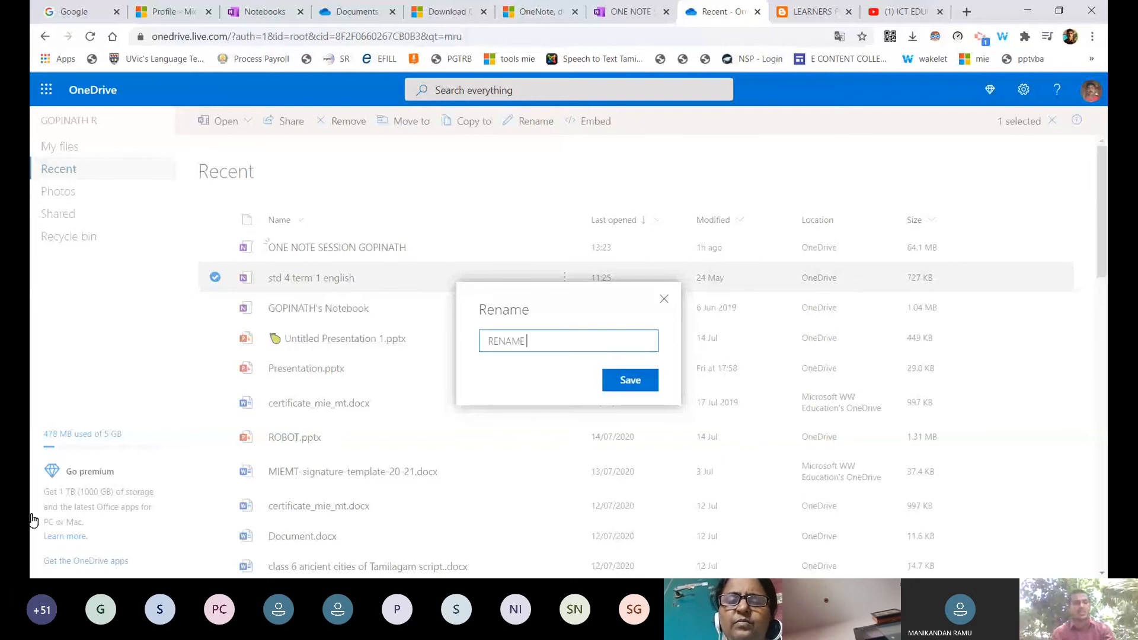
text(GOPOIAH)
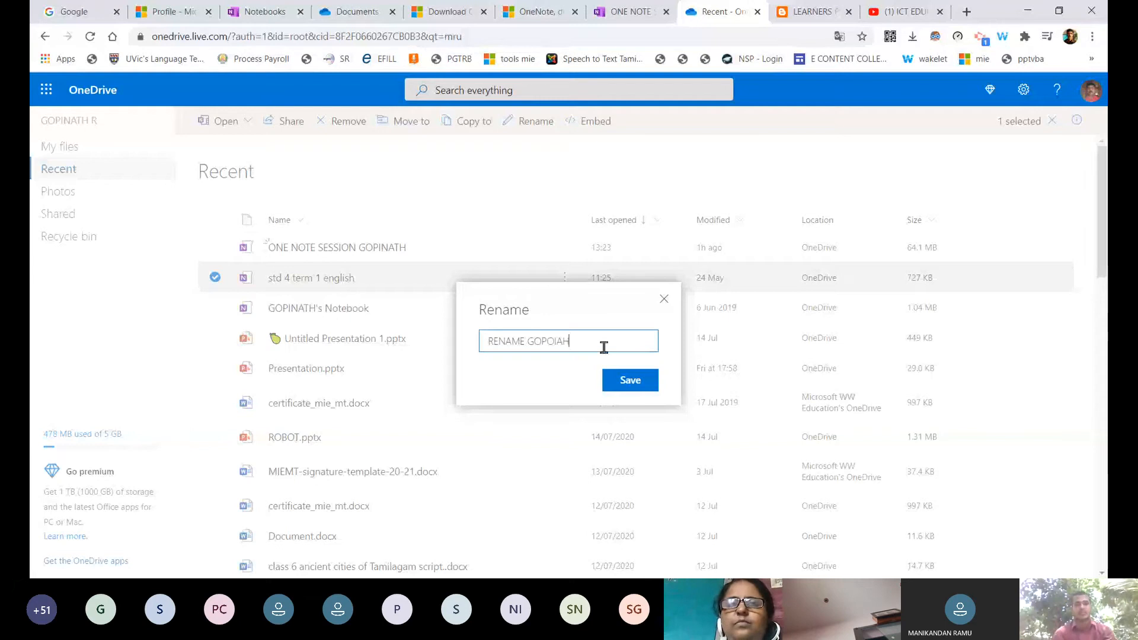
key(BackSpace)
key(BackSpace)
key(BackSpace)
key(BackSpace)
text(INATH)
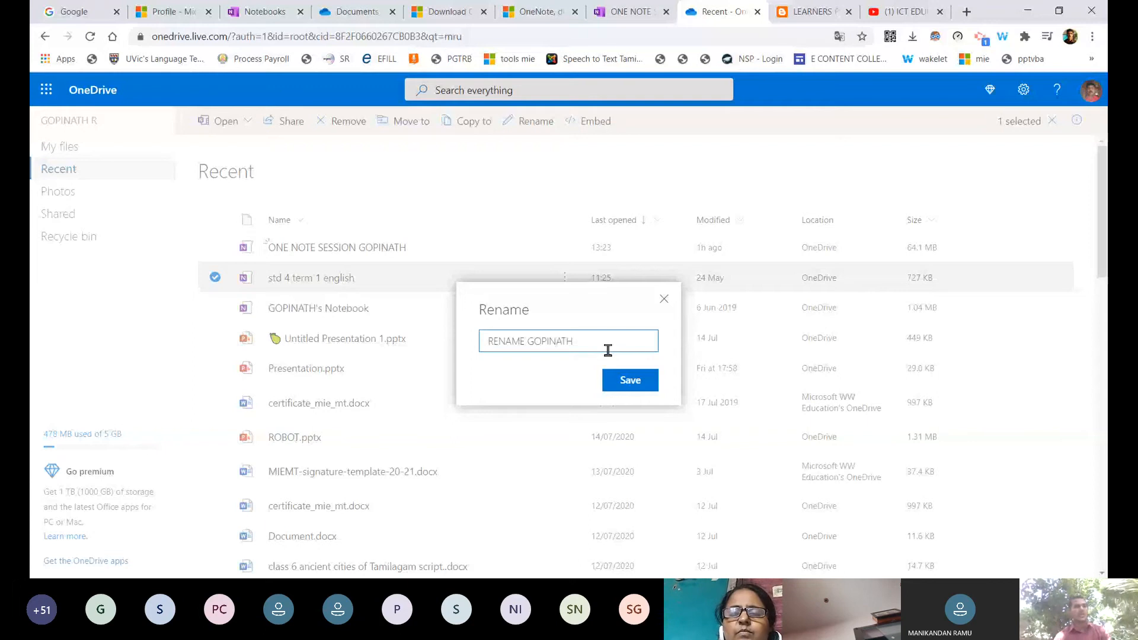
Cancel the unsaved rename and return to OneDrive's Recent file list.
click(664, 299)
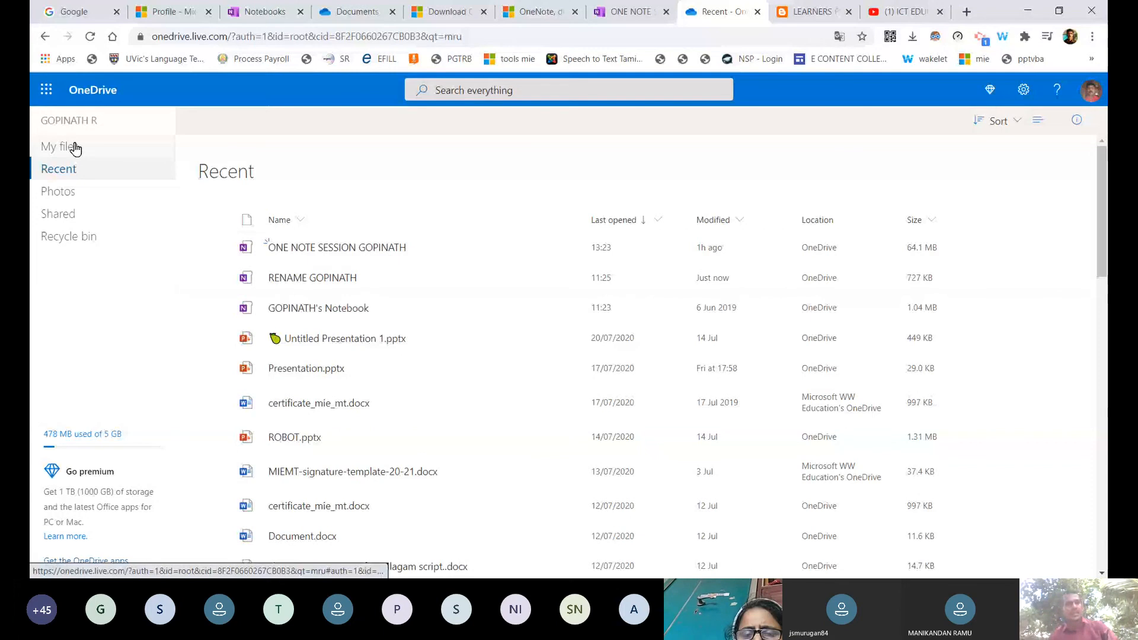
Open the Educator Center training transcript PDF, scroll through it, then return to the Profile page.
click(74, 148)
click(172, 12)
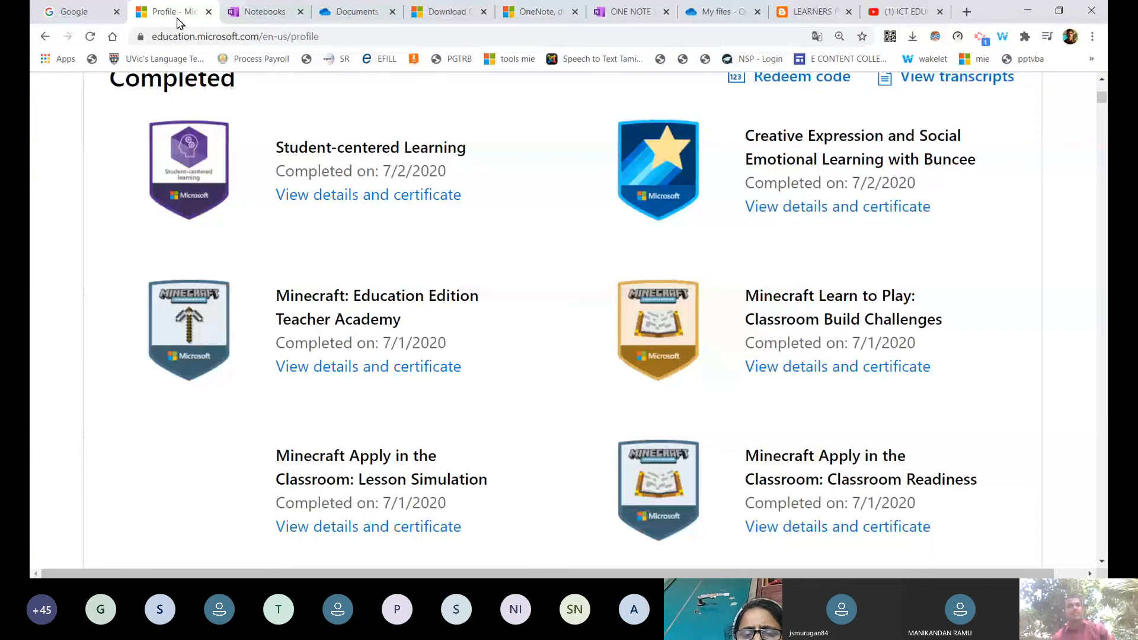
scroll(818, 326, up, 5)
click(956, 356)
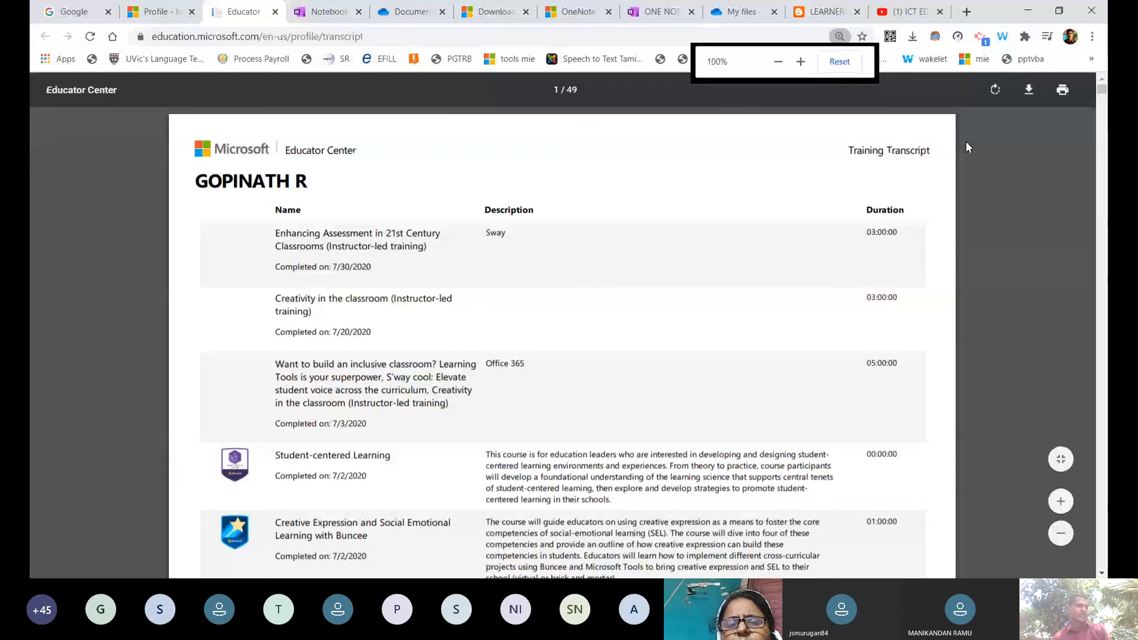
scroll(638, 343, down, 20)
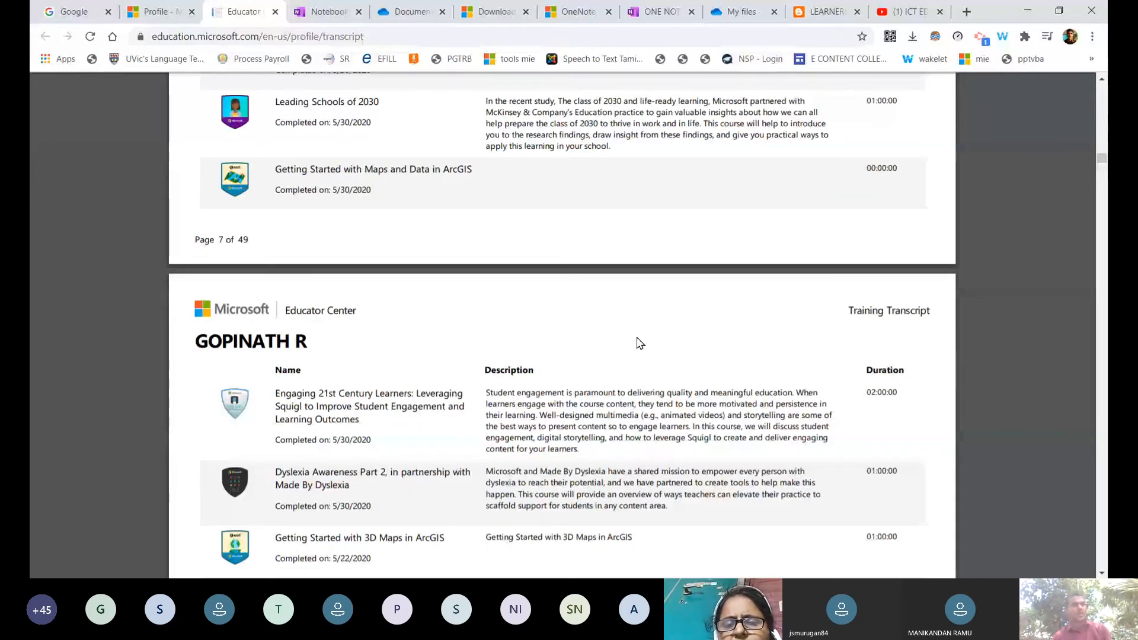
scroll(638, 342, down, 20)
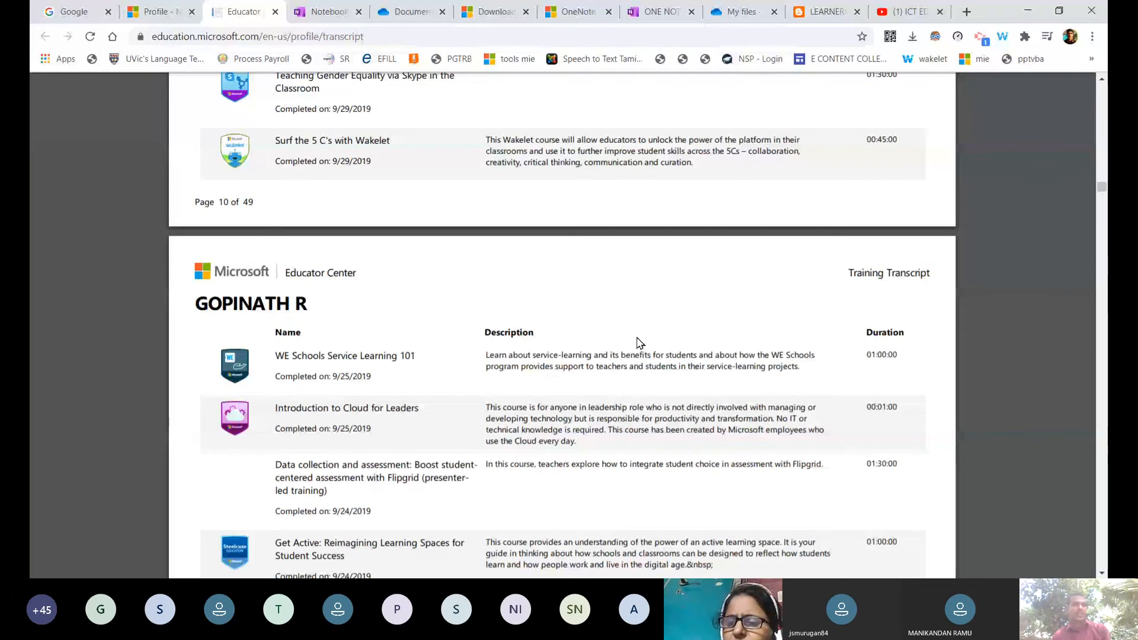
click(162, 12)
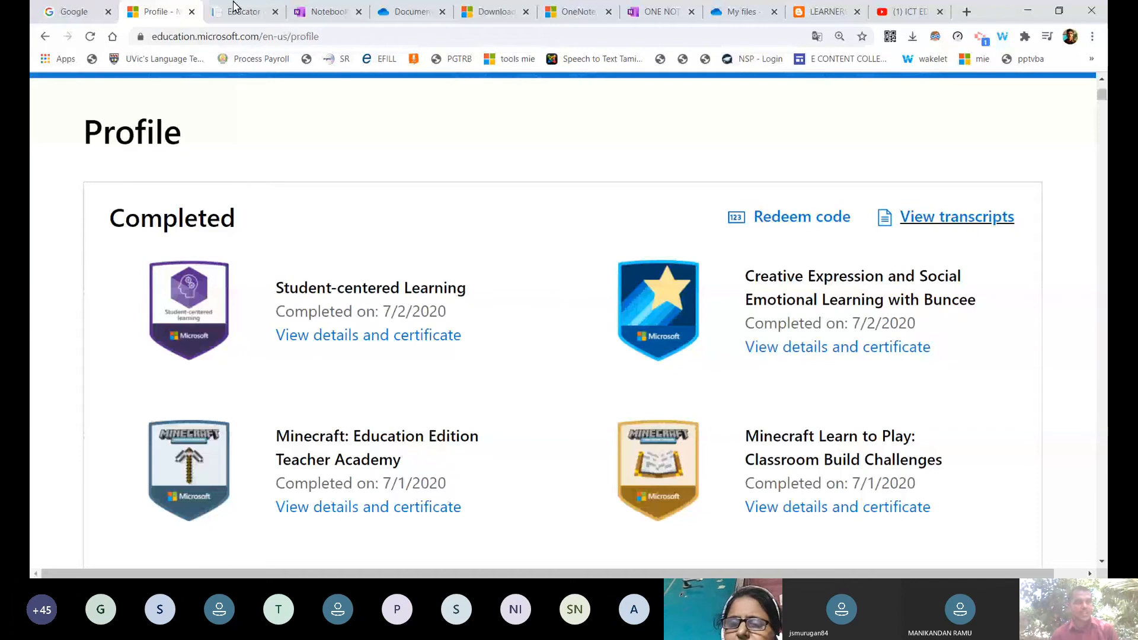
Return to OneDrive My files and open the Upload menu's Files / Folder choices.
click(743, 12)
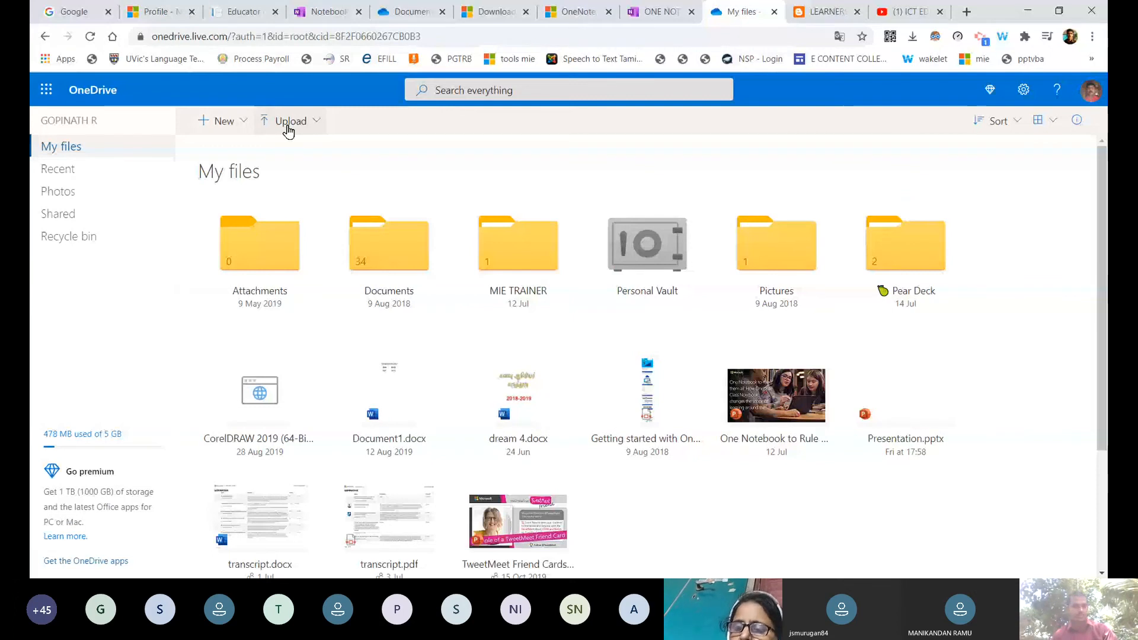
key(alt+Tab)
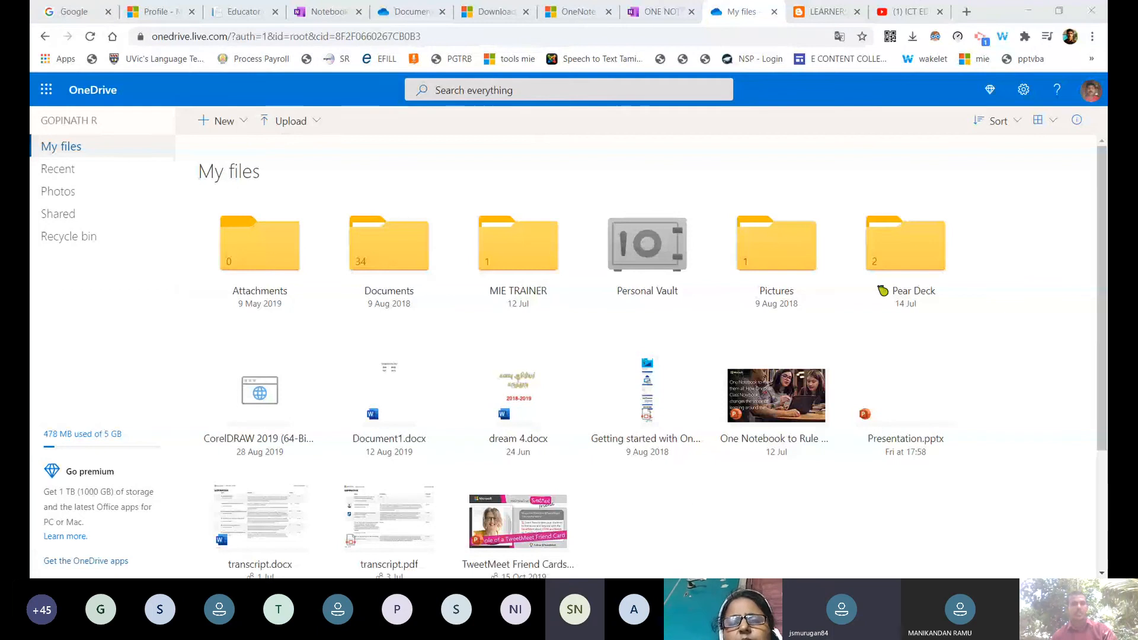
click(290, 121)
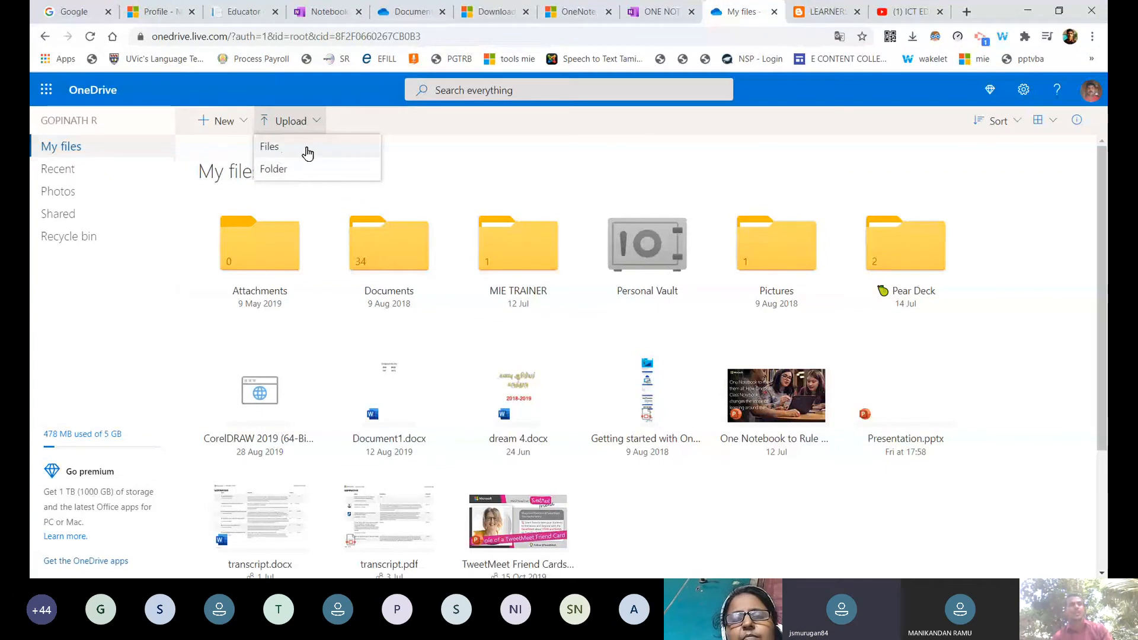
Upload a0614.pdf from the computer's Downloads folder into OneDrive My files.
click(292, 153)
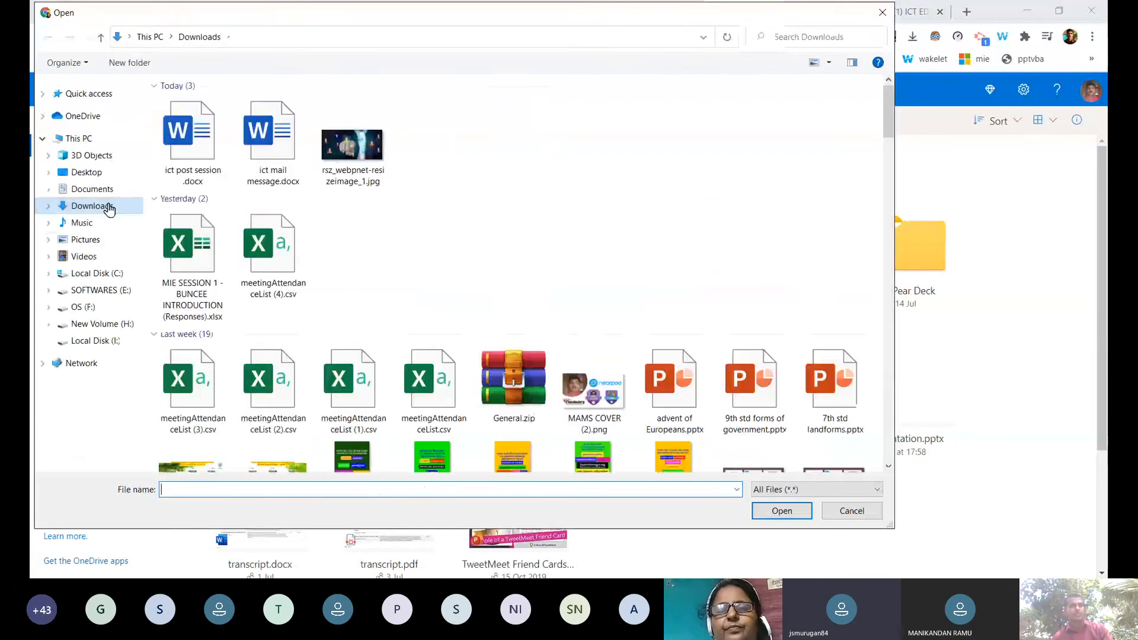
click(117, 96)
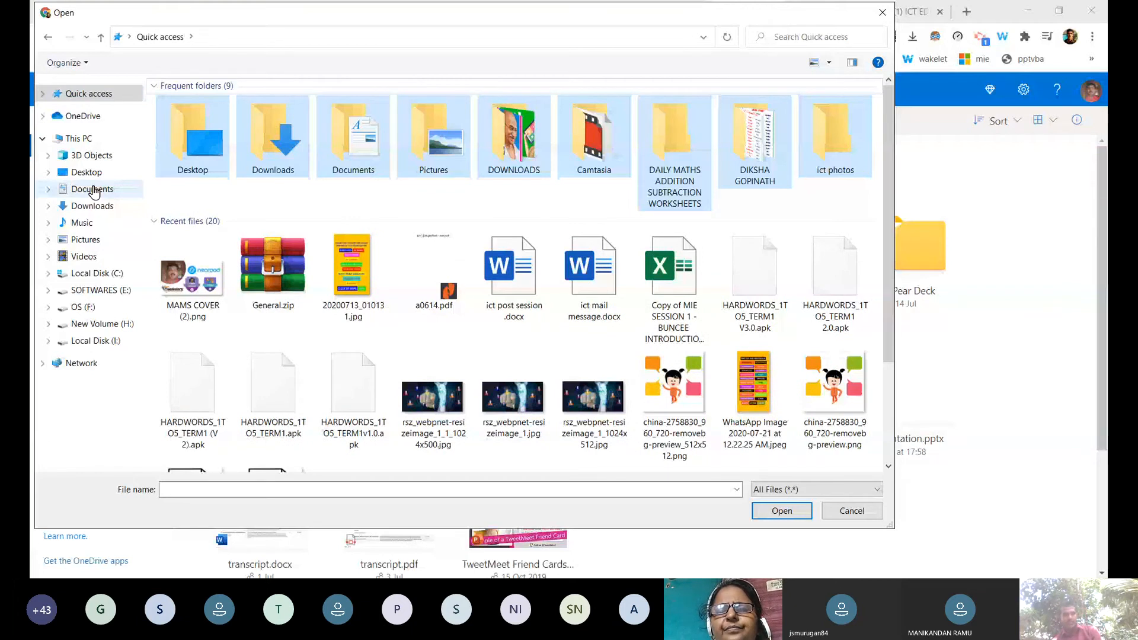
click(92, 205)
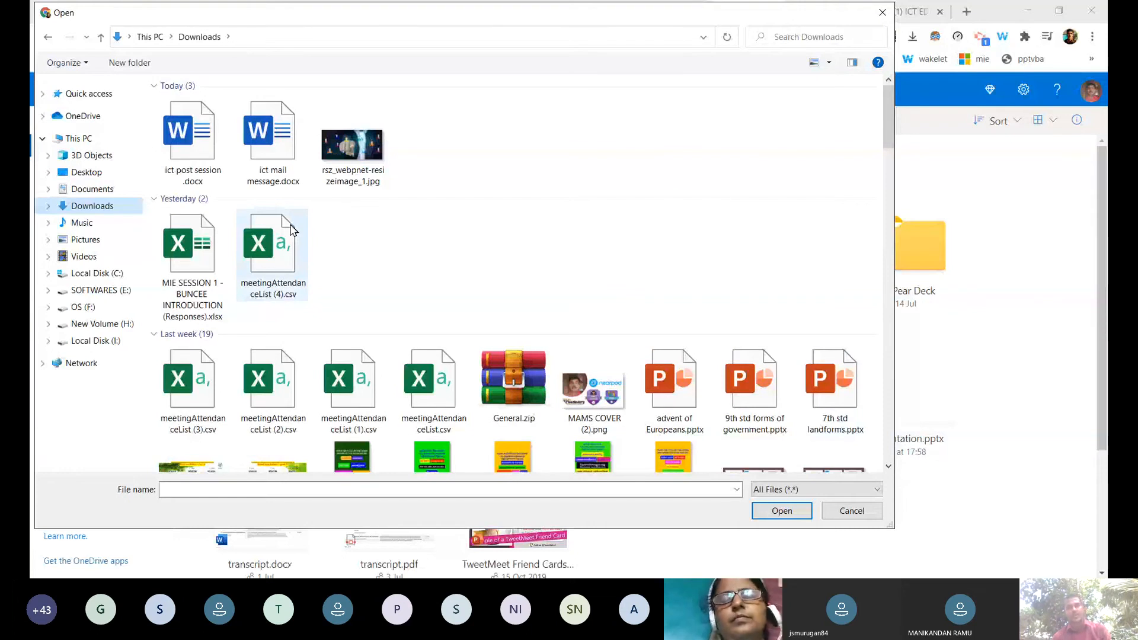
scroll(291, 230, down, 6)
click(193, 302)
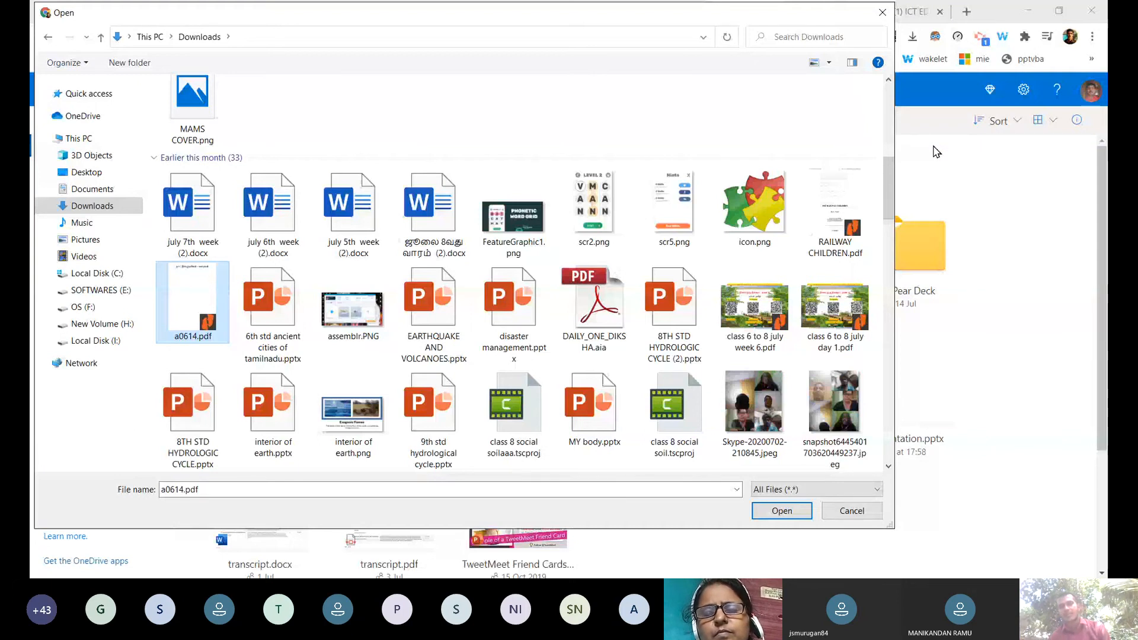
key(Return)
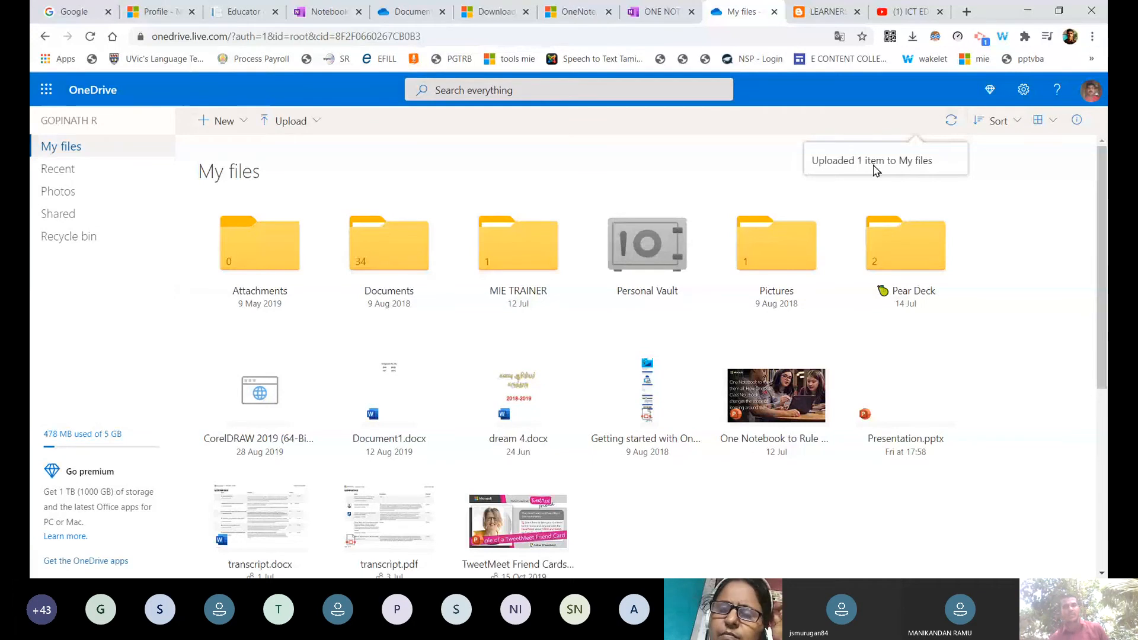
click(917, 247)
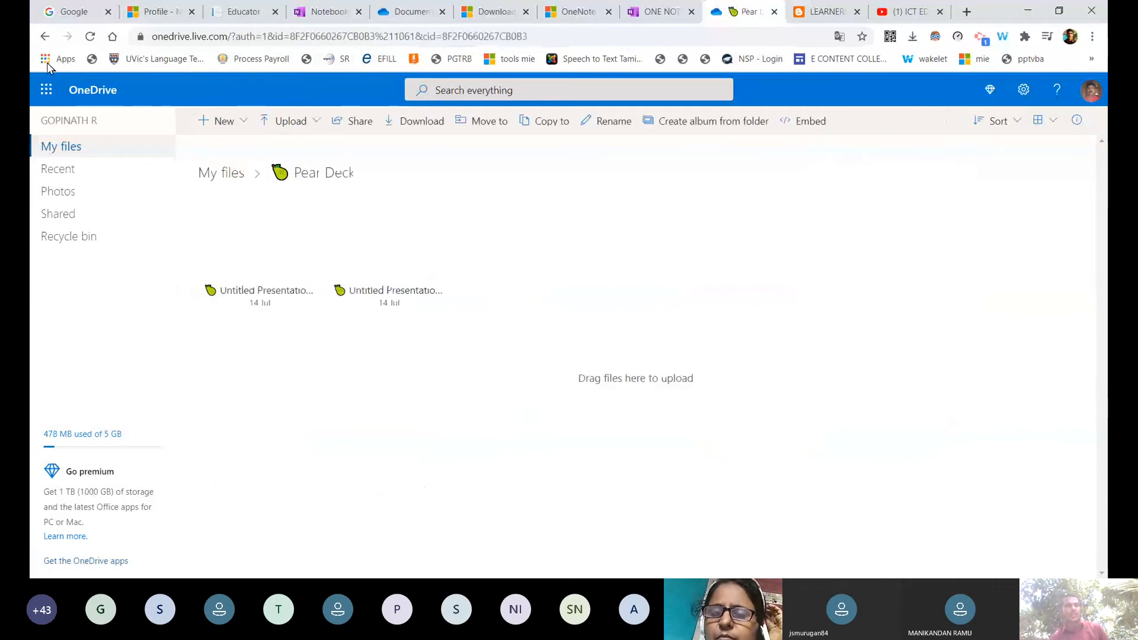
click(45, 37)
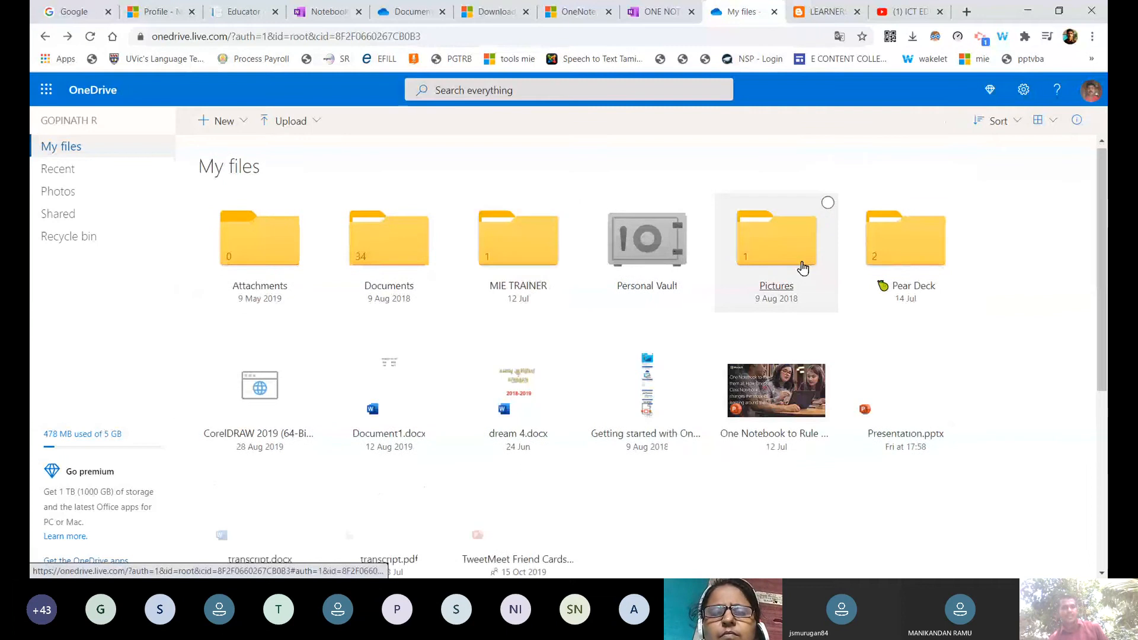
scroll(367, 448, down, 5)
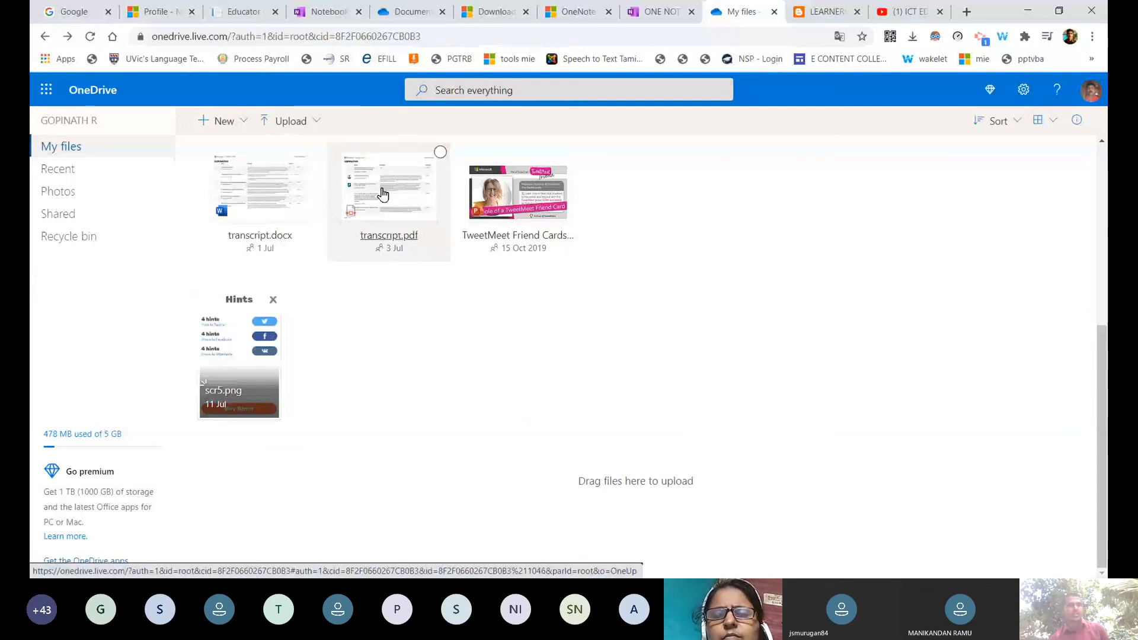
scroll(383, 195, up, 1)
scroll(382, 195, up, 5)
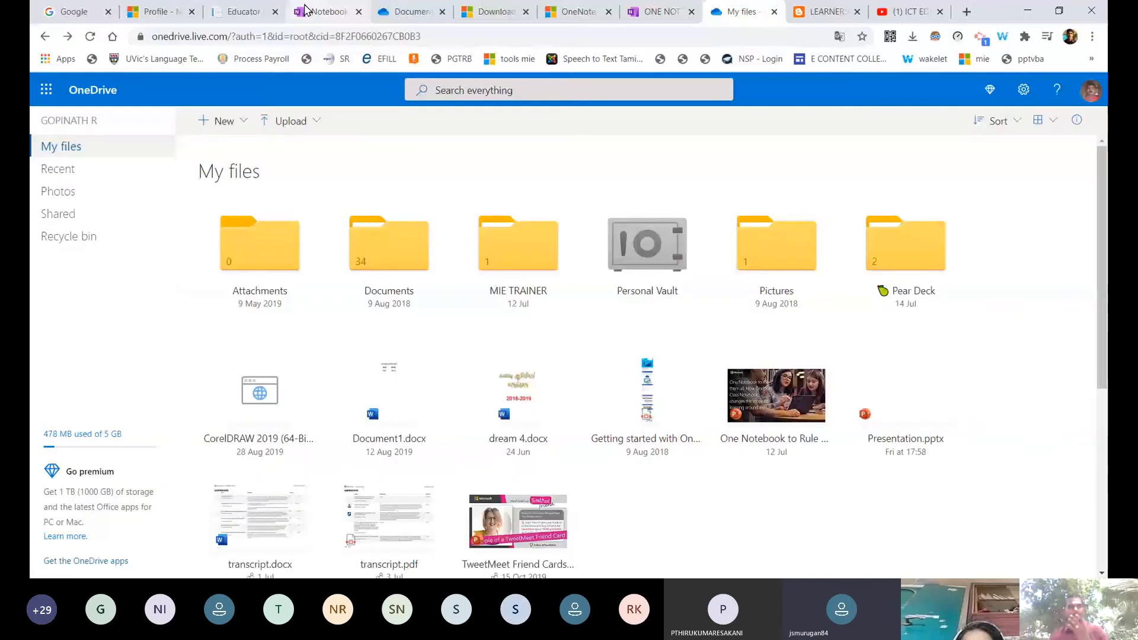
Open the OneNote notebook list in a new tab and start downloading OfficeSetup.exe.
click(305, 10)
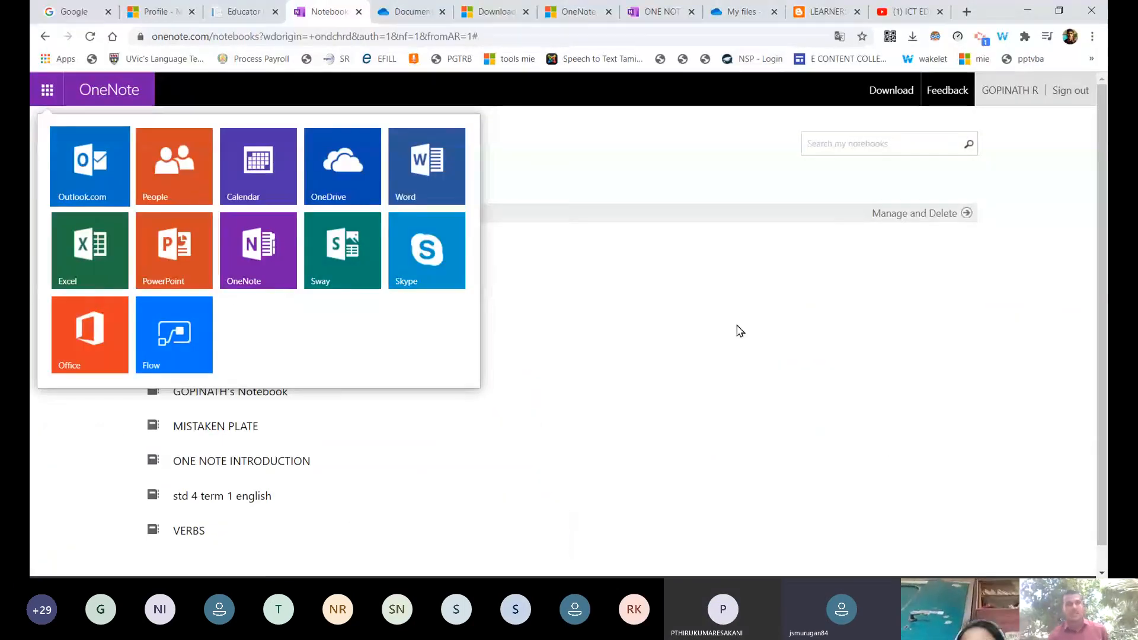
click(258, 251)
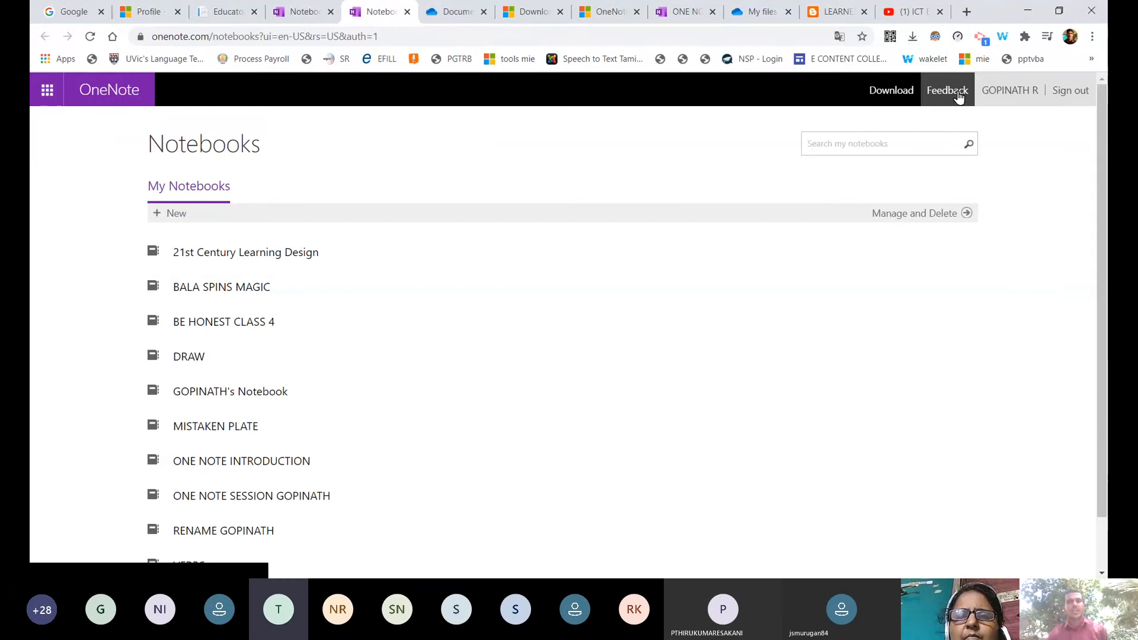
click(904, 92)
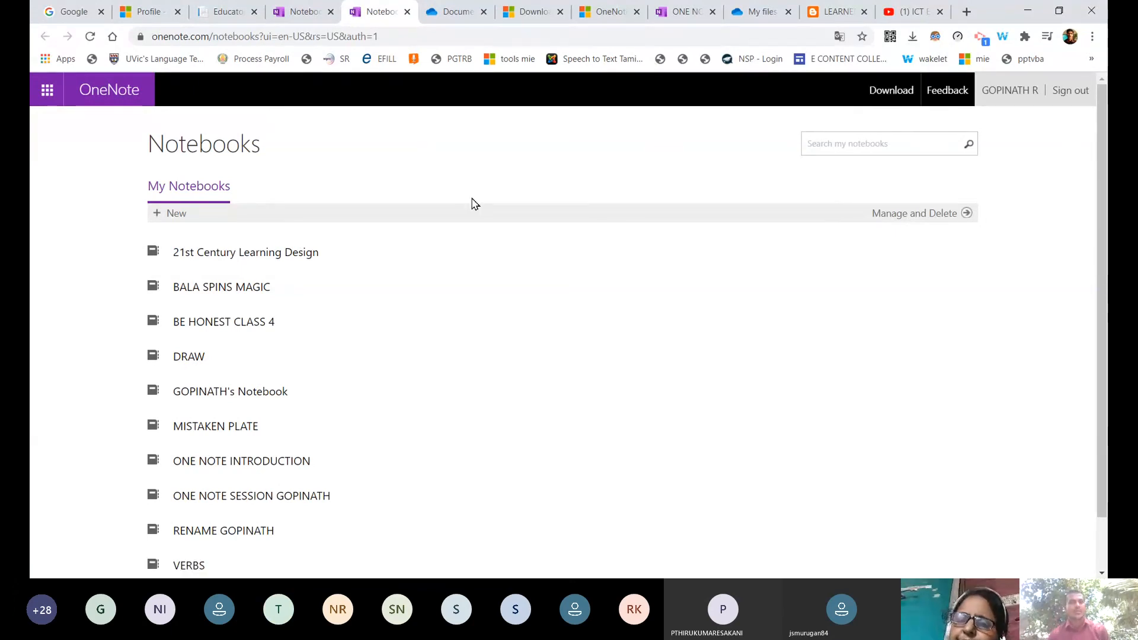
click(887, 93)
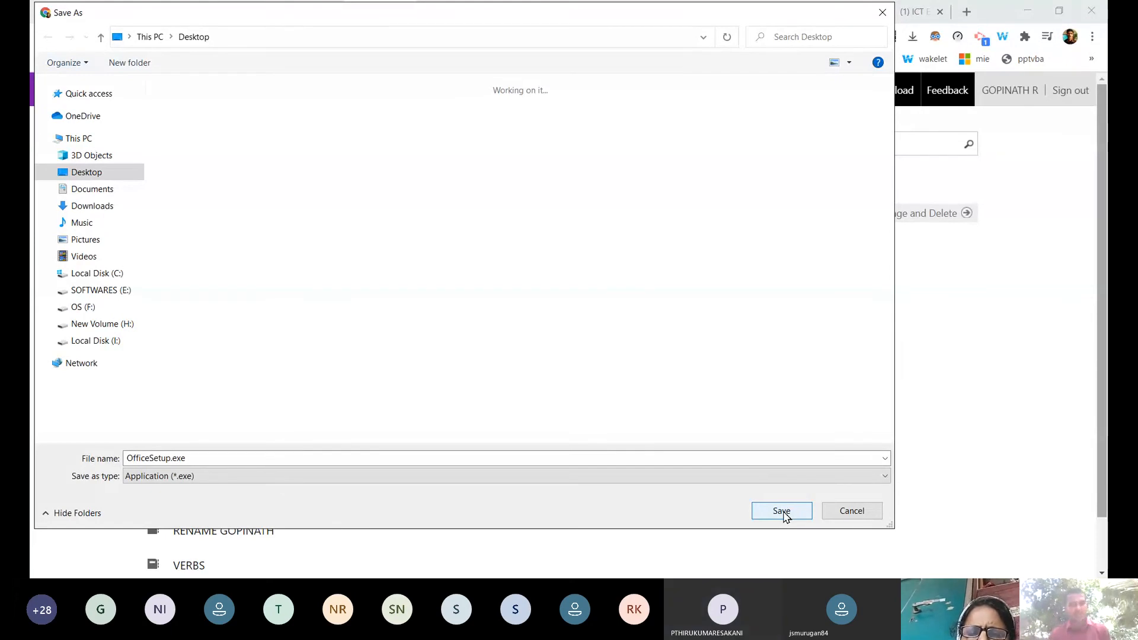
Save OfficeSetup.exe to the Desktop.
click(844, 513)
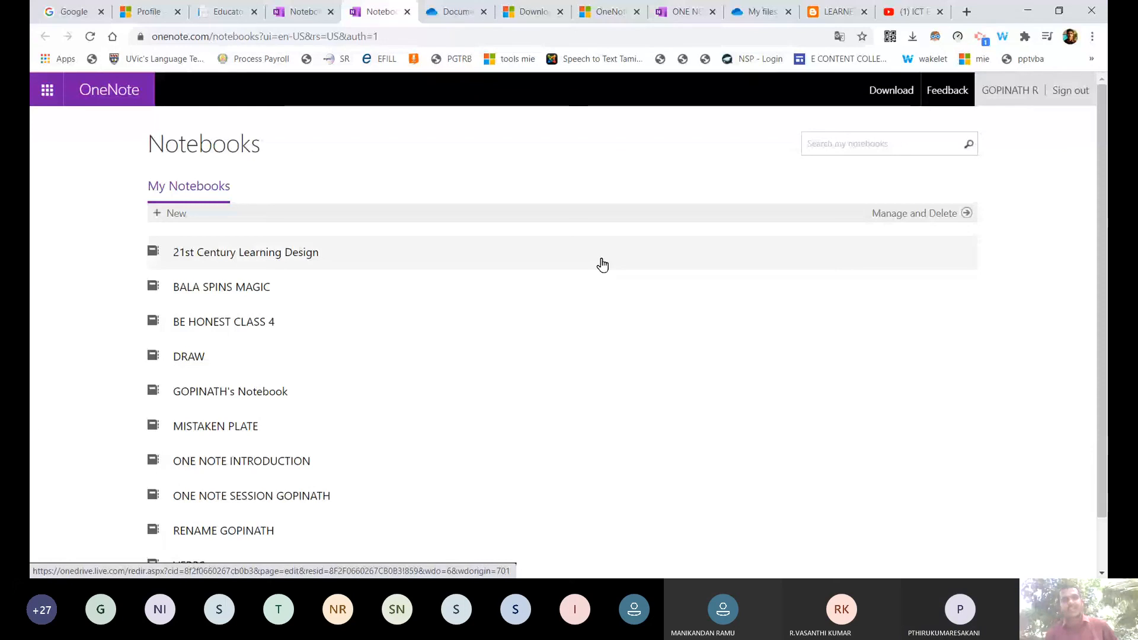
Open the 21st Century Learning Design notebook under My Notebooks.
click(602, 265)
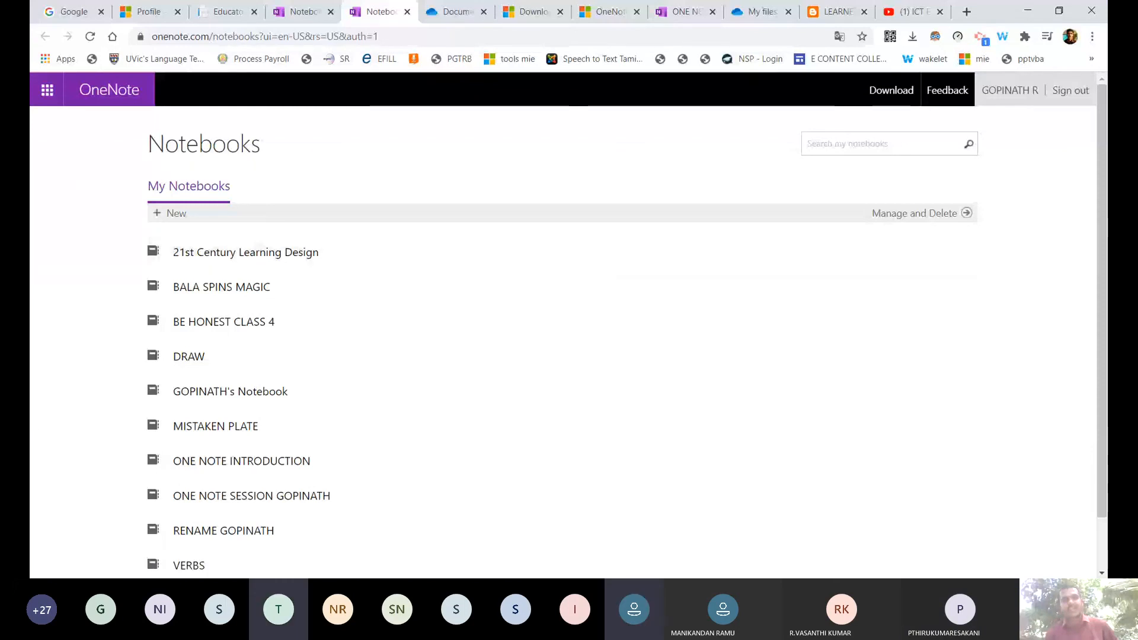